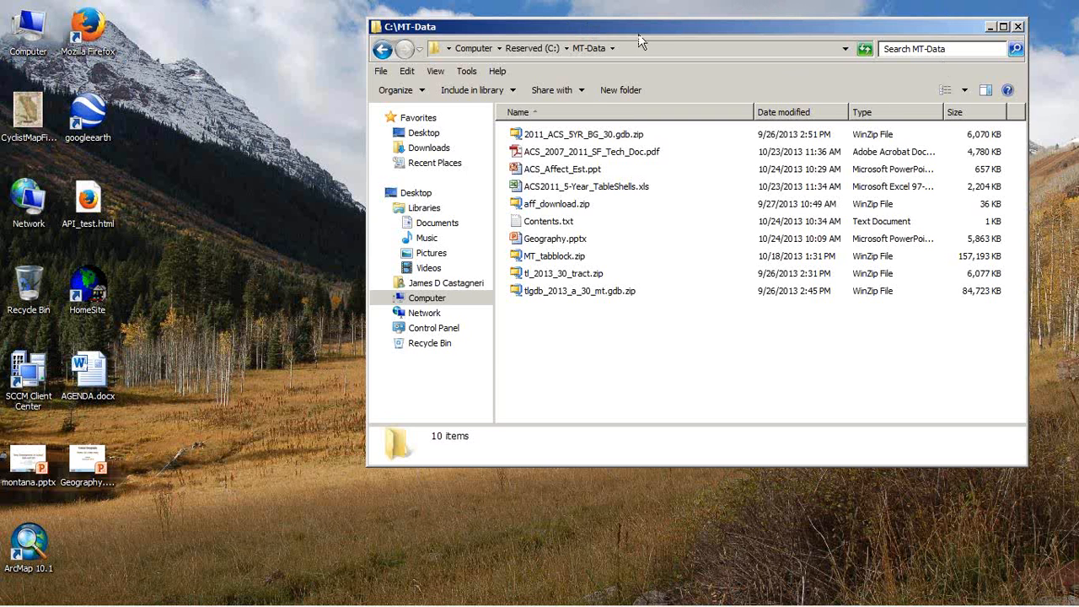
- Move the MT-Data folder window next to the desktop icons without covering them
{"action": "left_click_drag", "start_coordinate": [638, 32], "coordinate": [394, 35]}
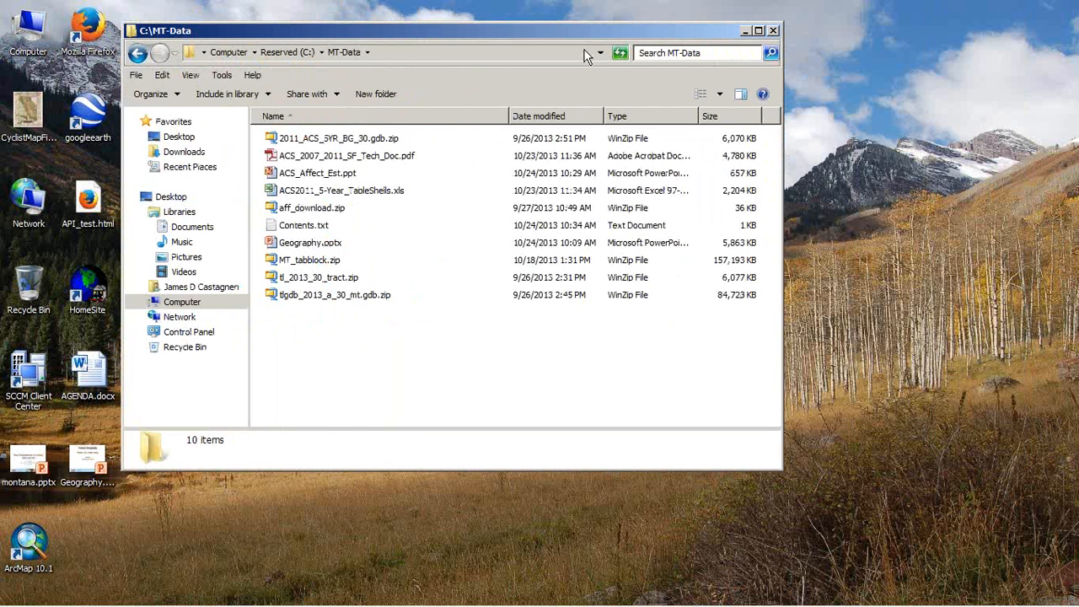
{"action": "left_click_drag", "start_coordinate": [621, 32], "coordinate": [655, 54]}
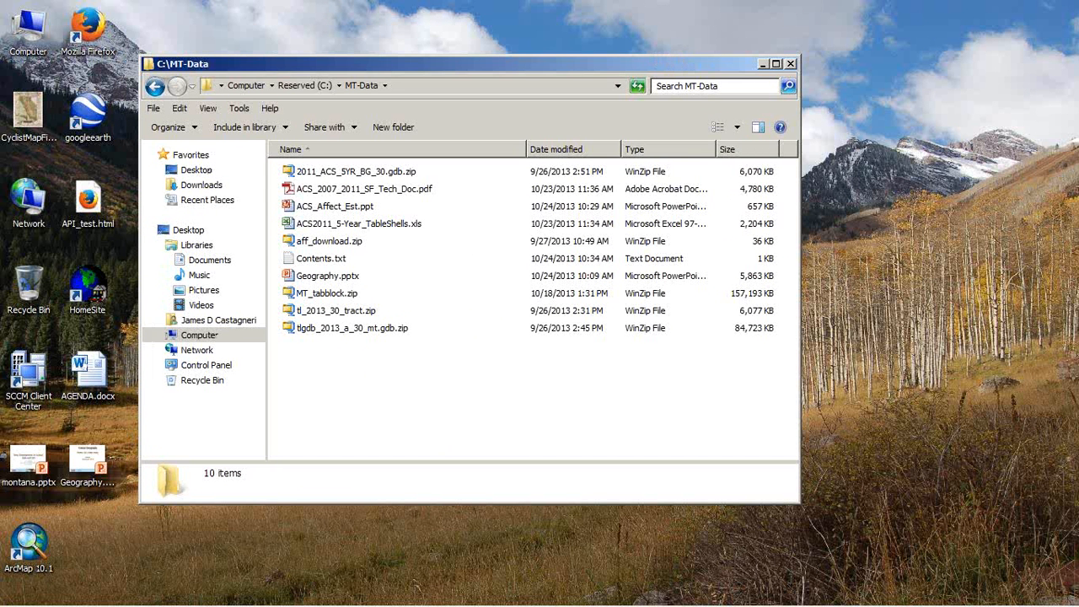
{"action": "mouse_move", "coordinate": [126, 605]}
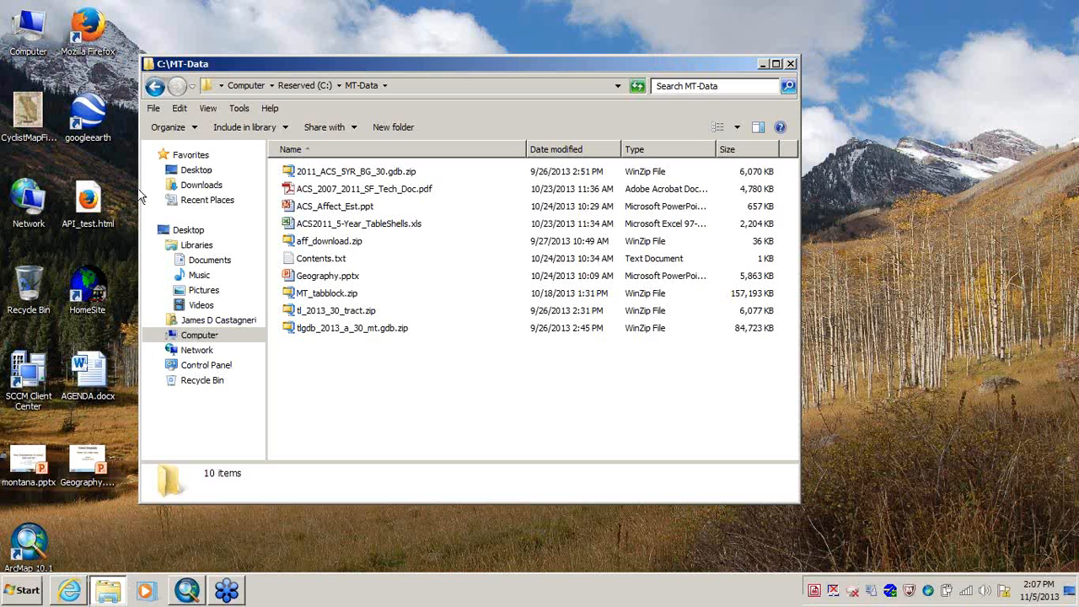
- Launch Firefox and open the Census Bureau's TIGER Products page under Geography, declining the feedback survey
{"action": "left_click", "coordinate": [80, 33]}
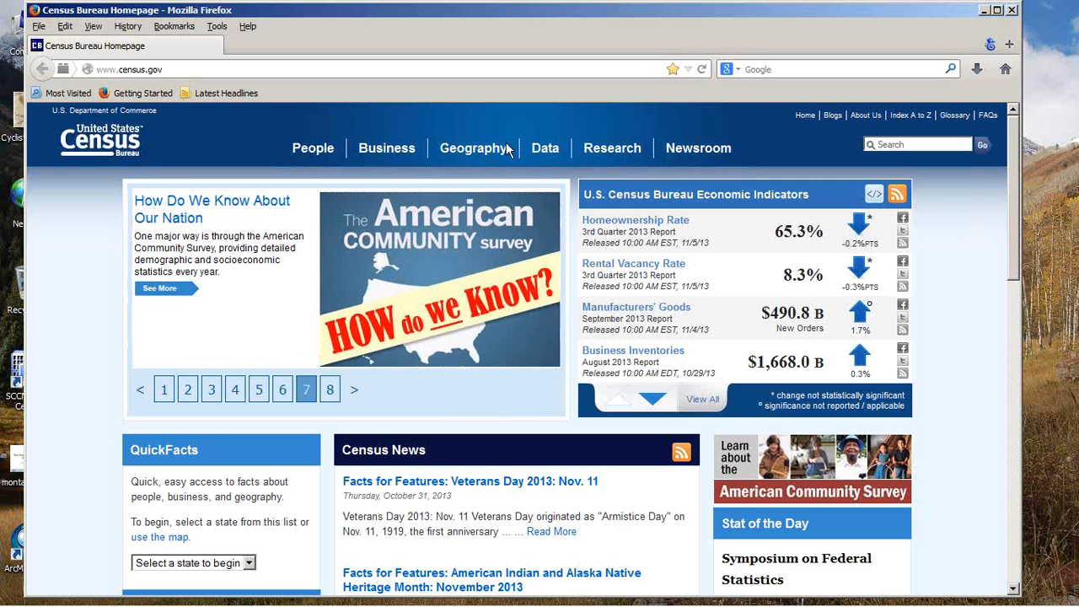
{"action": "mouse_move", "coordinate": [449, 154]}
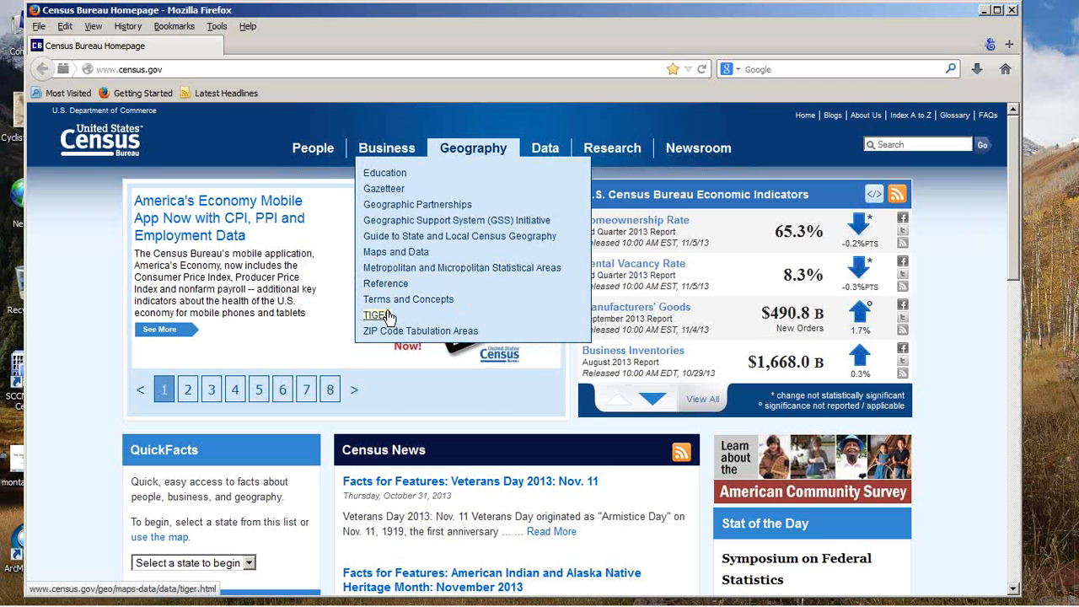
{"action": "left_click", "coordinate": [376, 318]}
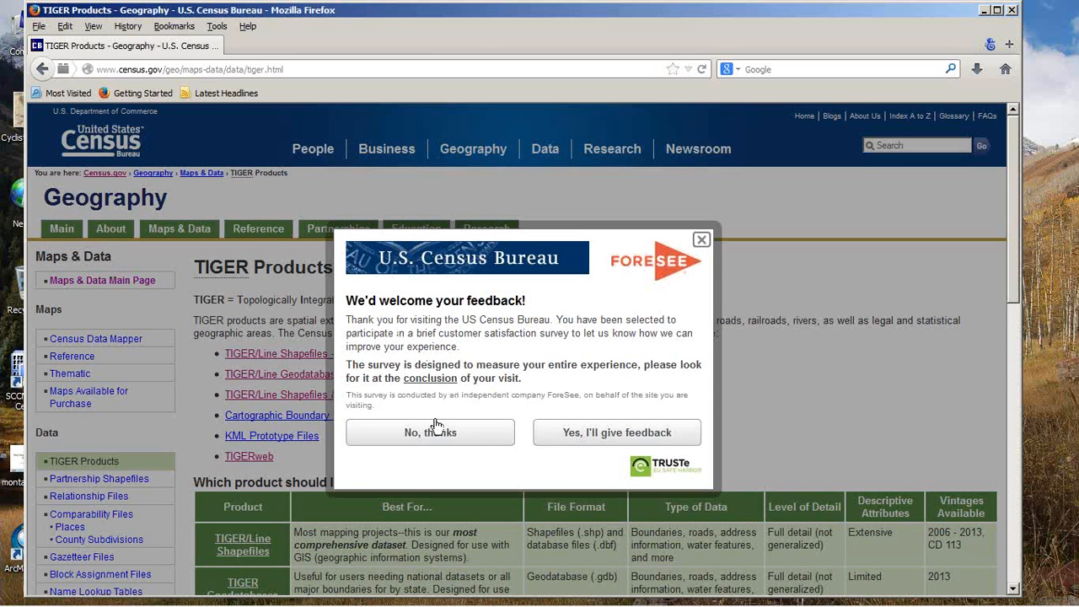
{"action": "left_click", "coordinate": [435, 429]}
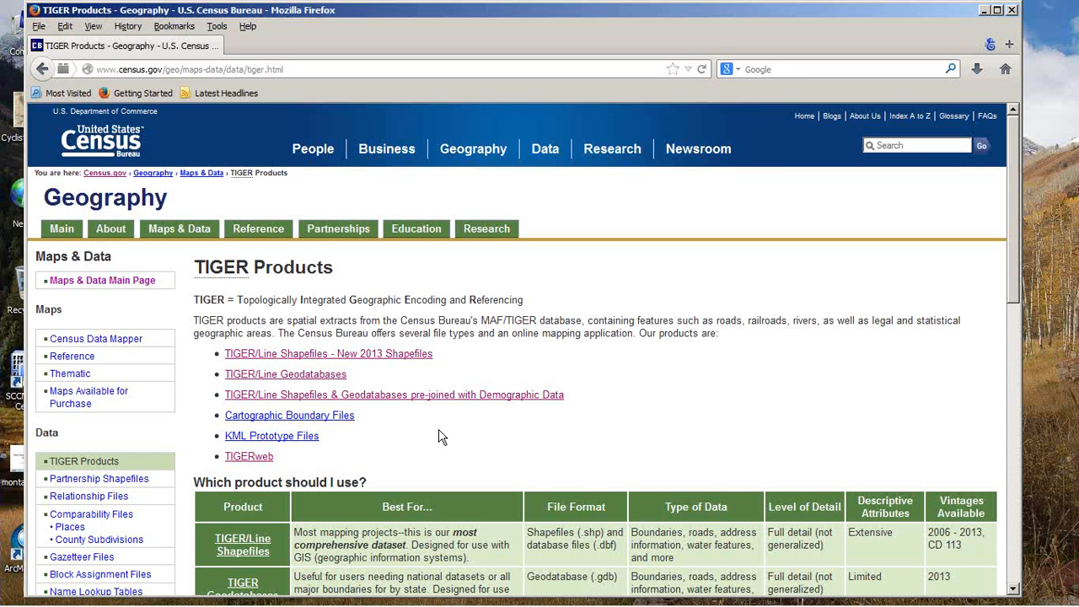
- Open the web interface download page for the 2013 TIGER/Line Shapefiles
{"action": "left_click", "coordinate": [304, 355]}
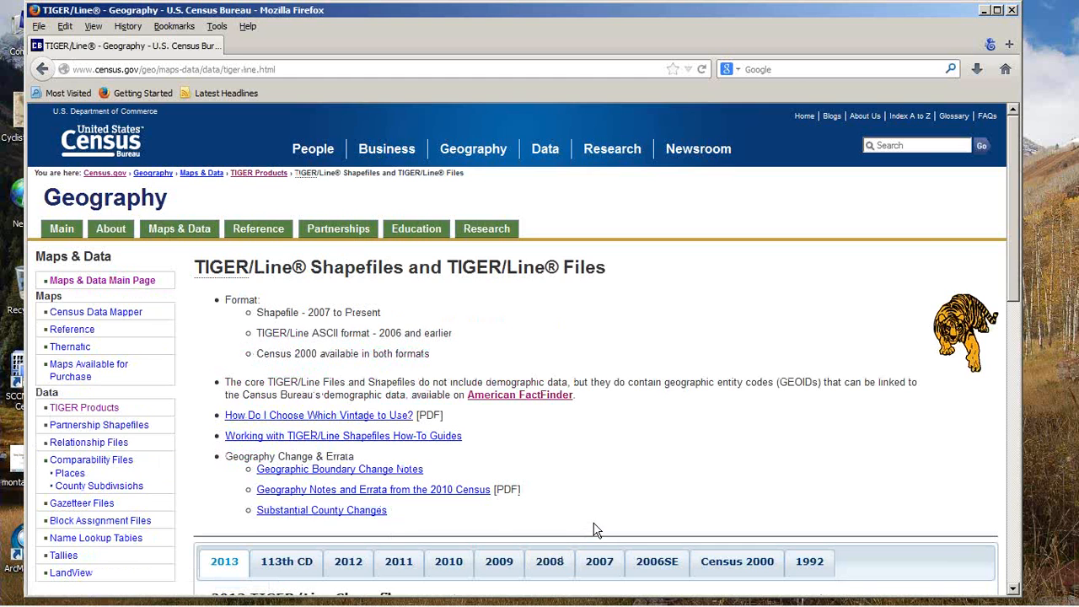
{"action": "scroll", "coordinate": [595, 525], "scroll_direction": "down", "scroll_amount": 2}
{"action": "scroll", "coordinate": [595, 525], "scroll_direction": "down", "scroll_amount": 3}
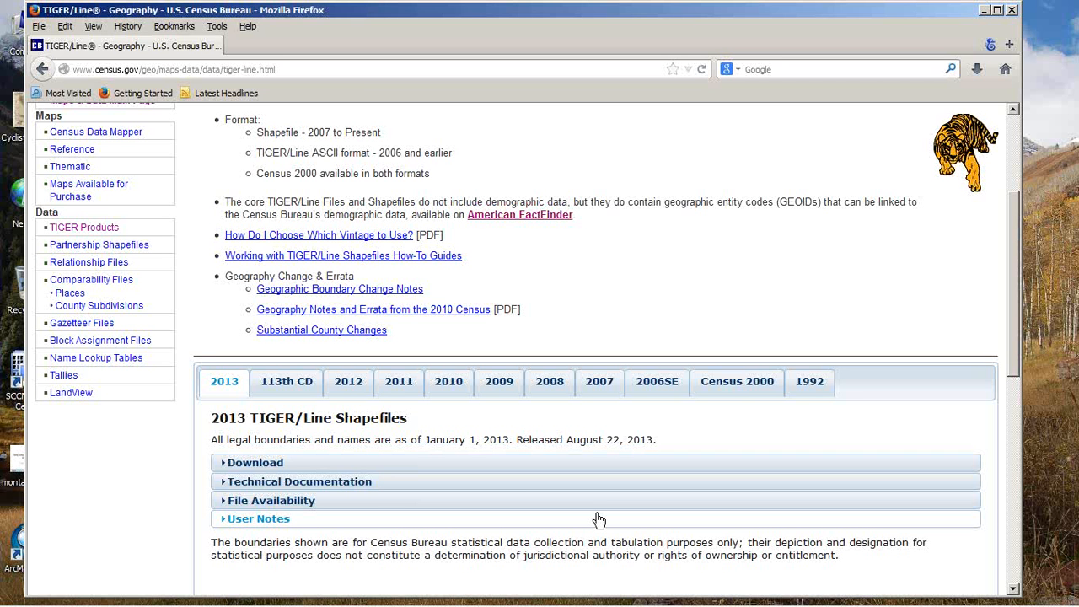
{"action": "left_click", "coordinate": [247, 466]}
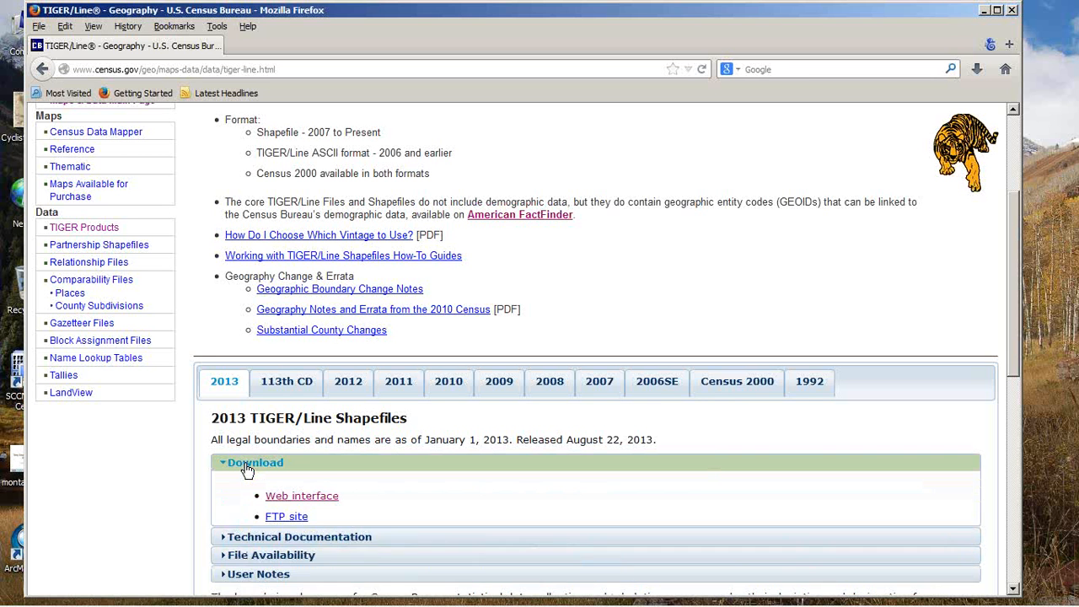
{"action": "left_click", "coordinate": [285, 499]}
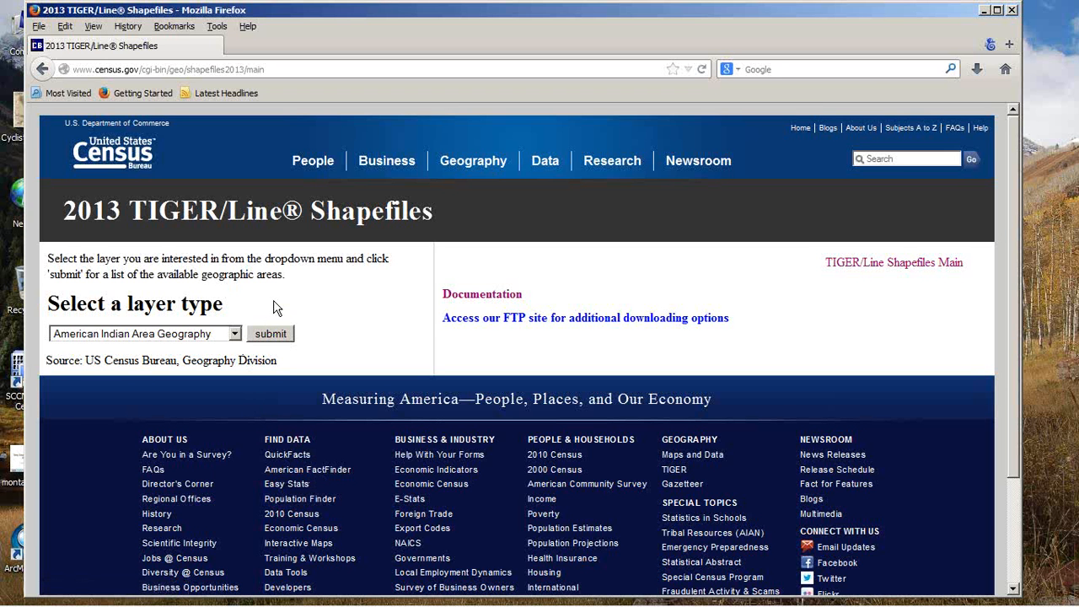
- Look through the layer types offered for the 2013 shapefiles, from geographic areas to relationship files, without choosing one
{"action": "left_click", "coordinate": [236, 336]}
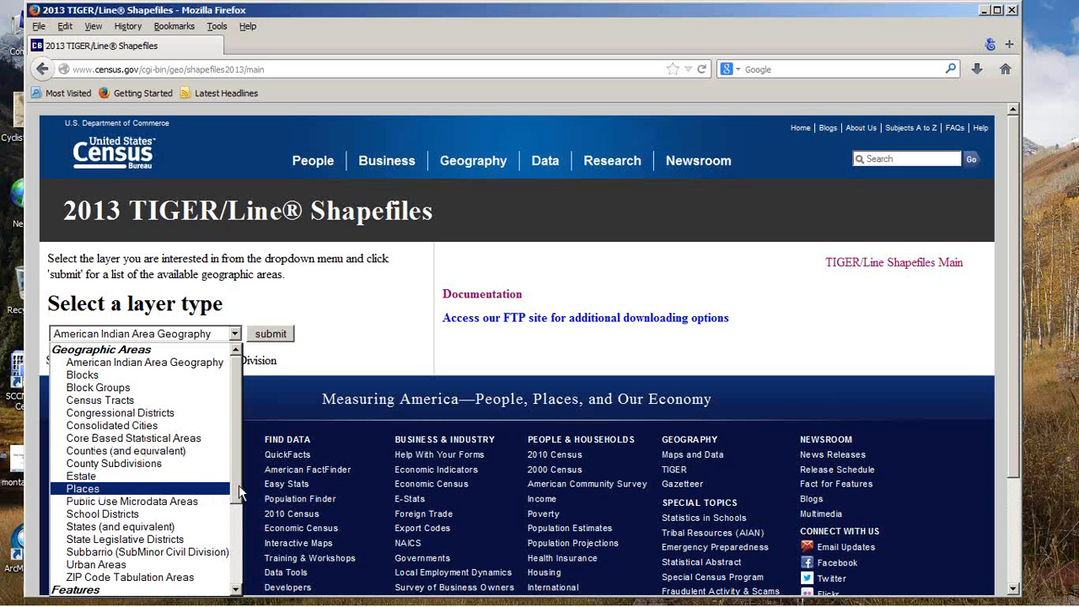
{"action": "scroll", "coordinate": [241, 496], "scroll_direction": "down", "scroll_amount": 1}
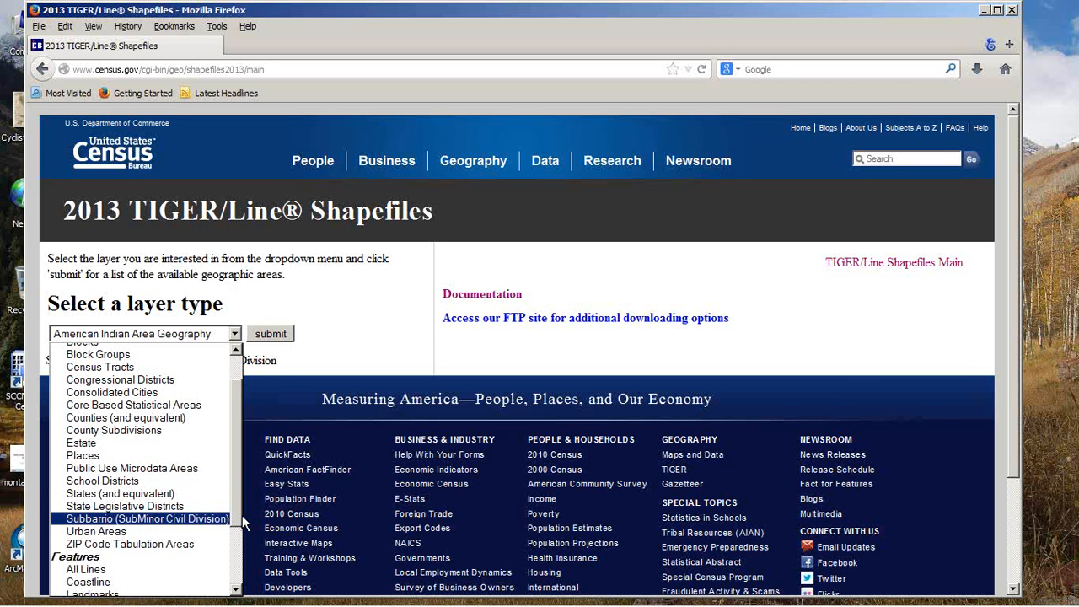
{"action": "scroll", "coordinate": [237, 550], "scroll_direction": "down", "scroll_amount": 2}
{"action": "scroll", "coordinate": [237, 549], "scroll_direction": "down", "scroll_amount": 1}
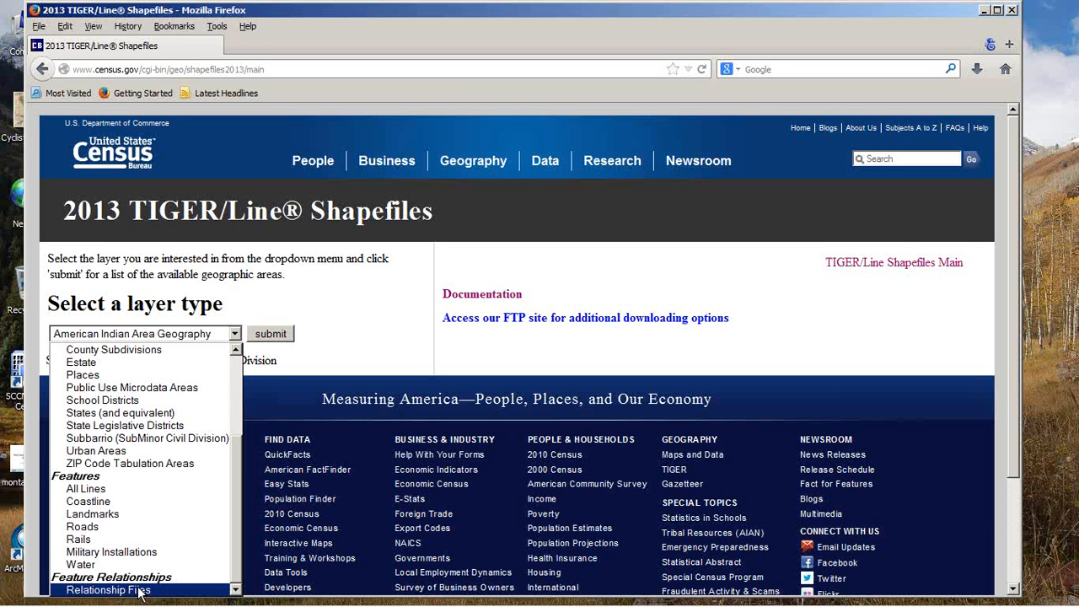
{"action": "left_click", "coordinate": [387, 336]}
- Return to the TIGER Products page and open the TIGER/Line Geodatabases page
{"action": "mouse_move", "coordinate": [473, 163]}
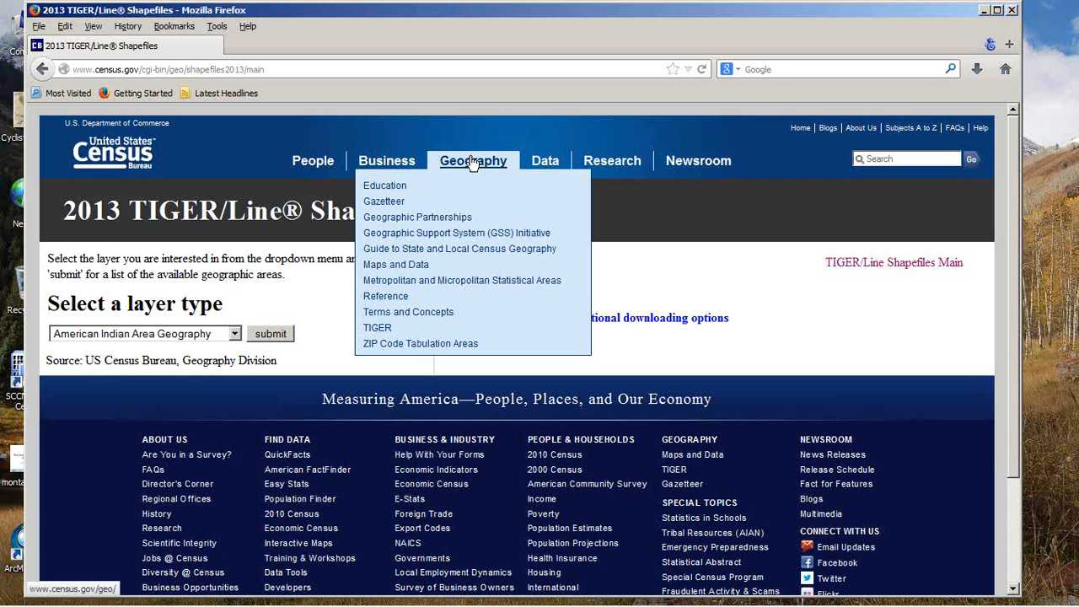
{"action": "left_click", "coordinate": [378, 329]}
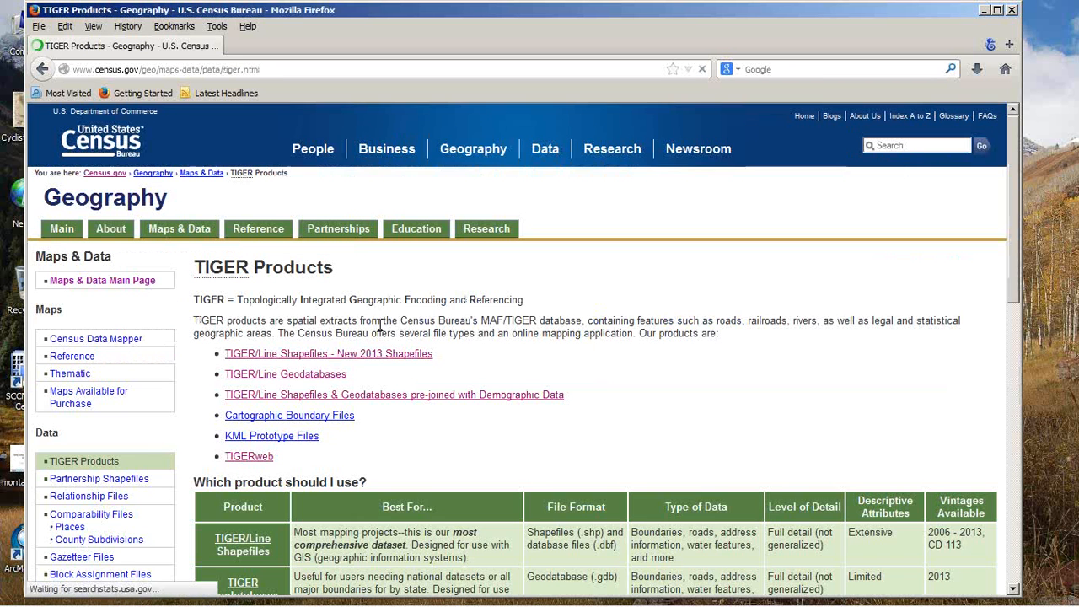
{"action": "left_click", "coordinate": [293, 376]}
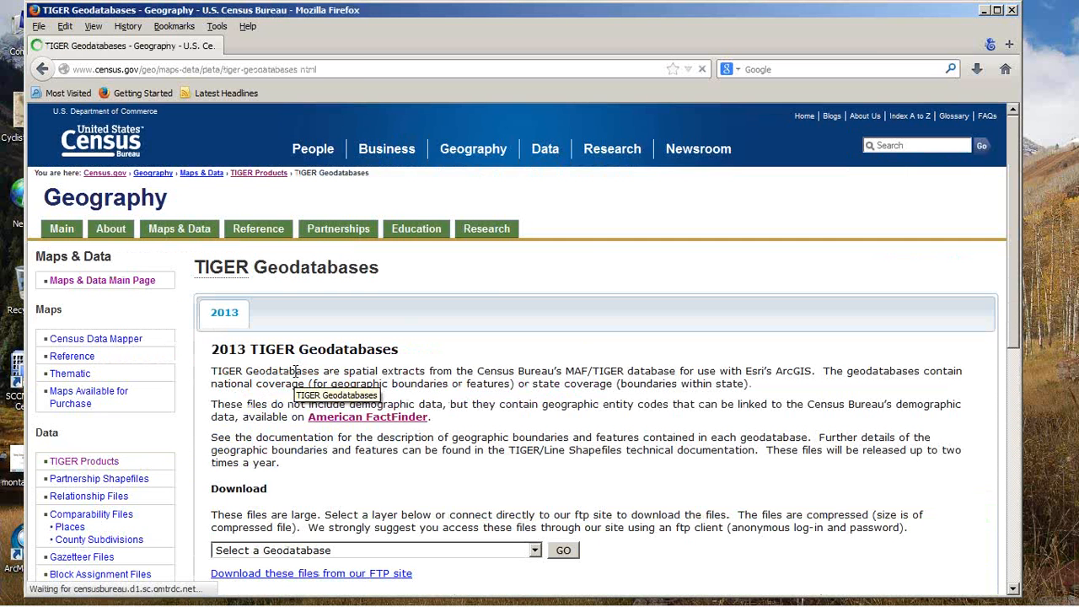
- Examine the national and state level geodatabases offered for download in 2013, without choosing one
{"action": "scroll", "coordinate": [485, 500], "scroll_direction": "down", "scroll_amount": 3}
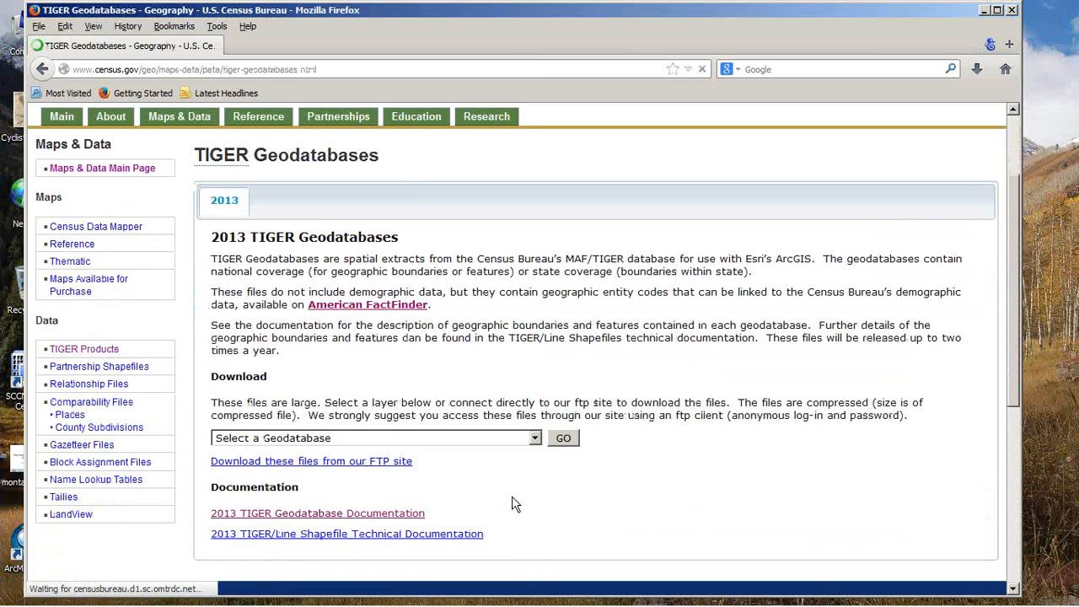
{"action": "scroll", "coordinate": [516, 504], "scroll_direction": "down", "scroll_amount": 2}
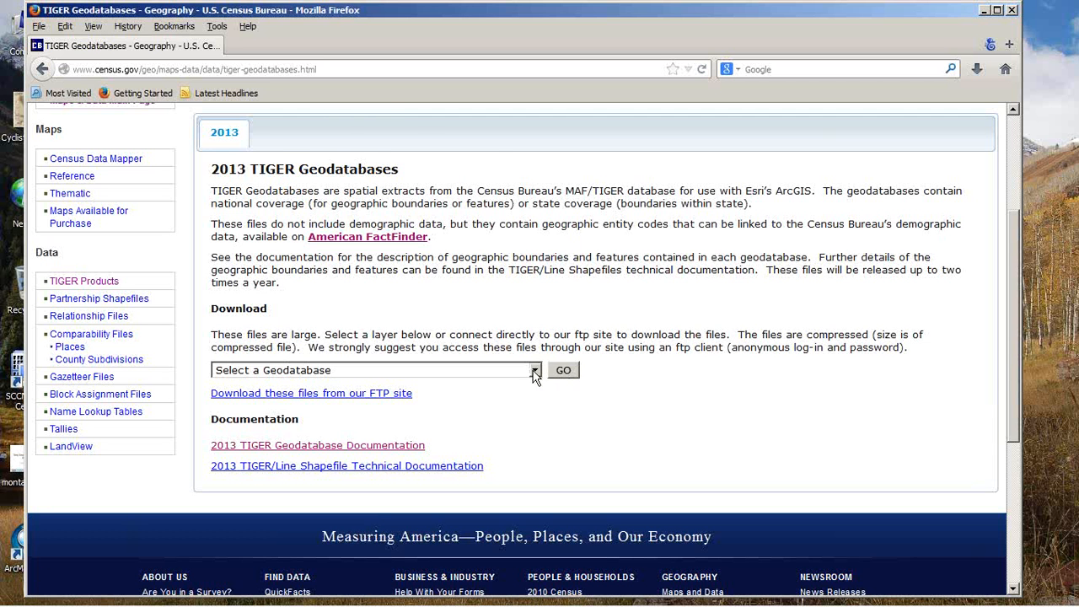
{"action": "left_click", "coordinate": [535, 372]}
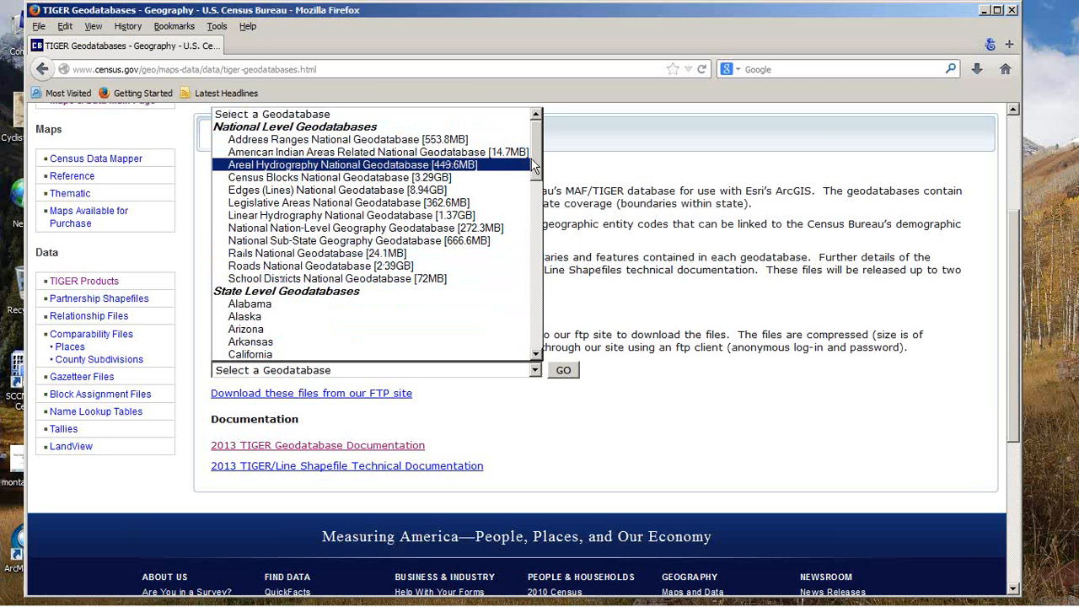
{"action": "left_click_drag", "start_coordinate": [533, 166], "coordinate": [533, 189]}
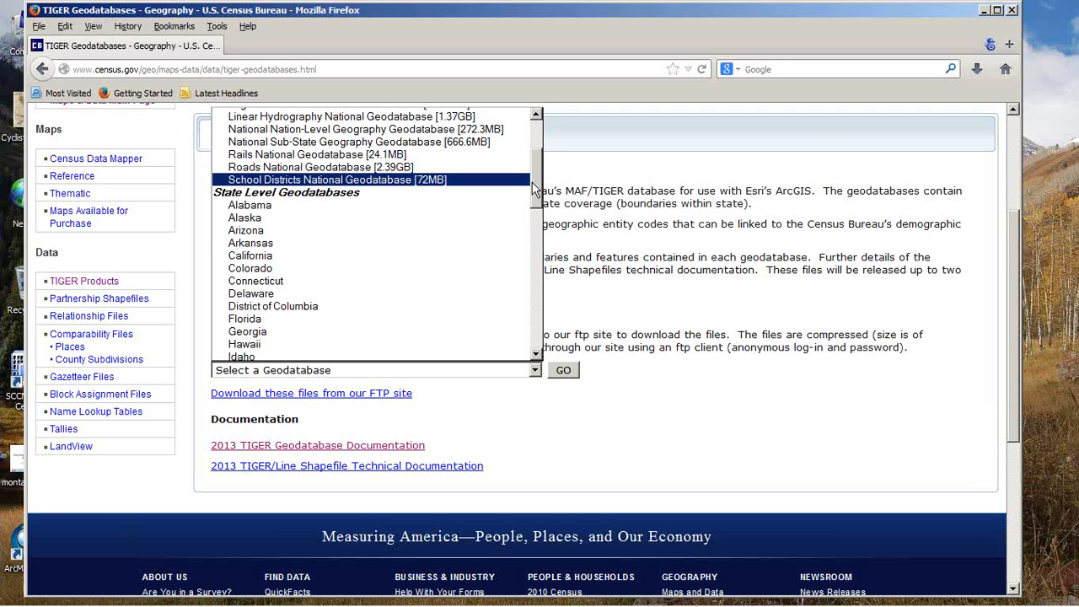
{"action": "scroll", "coordinate": [489, 240], "scroll_direction": "down", "scroll_amount": 2}
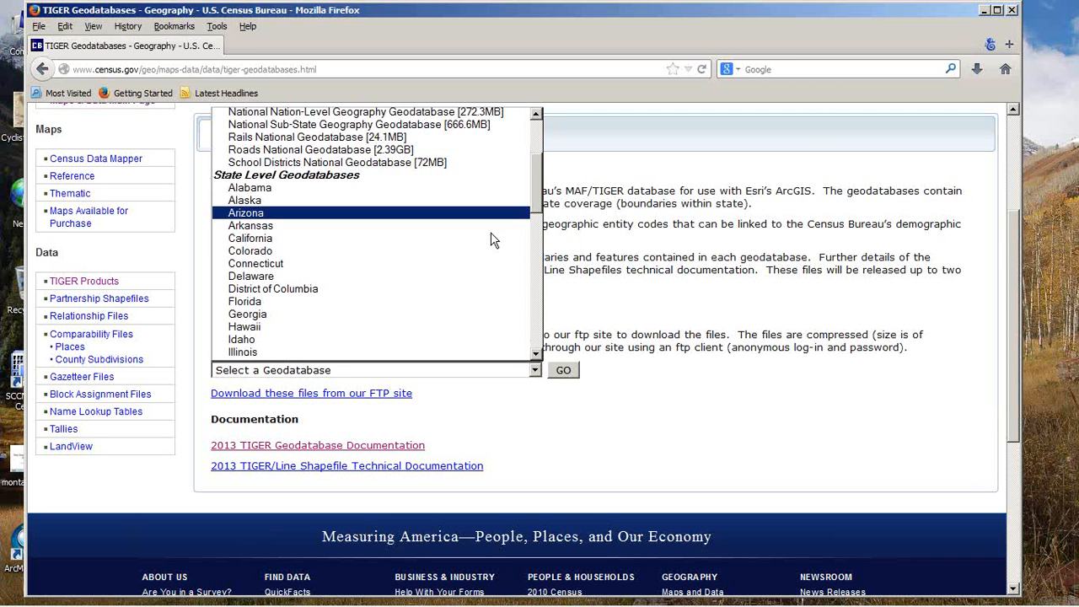
{"action": "scroll", "coordinate": [489, 243], "scroll_direction": "down", "scroll_amount": 2}
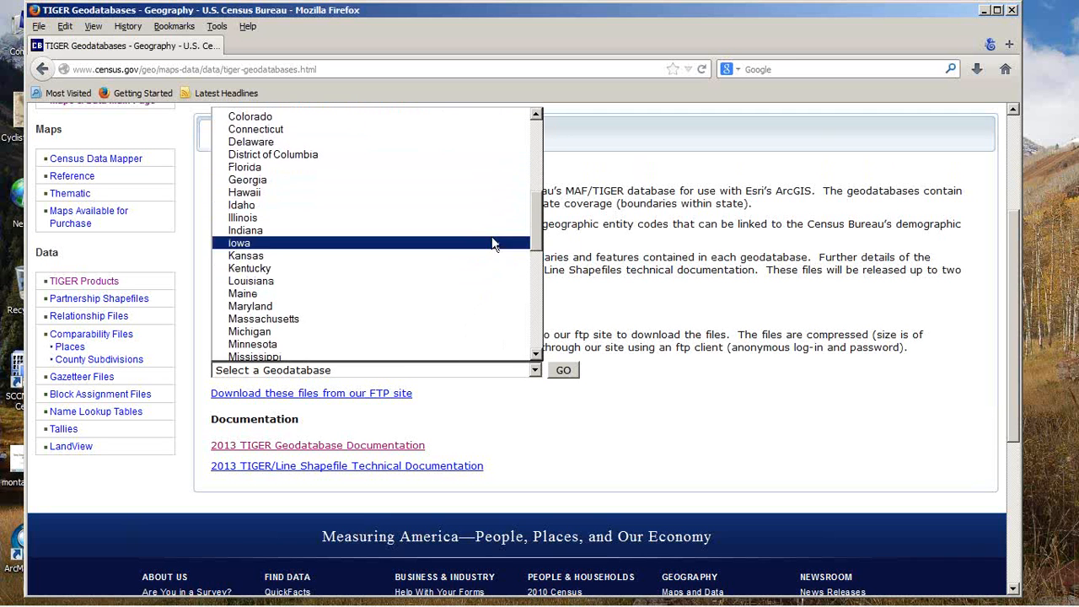
{"action": "scroll", "coordinate": [539, 226], "scroll_direction": "down", "scroll_amount": 1}
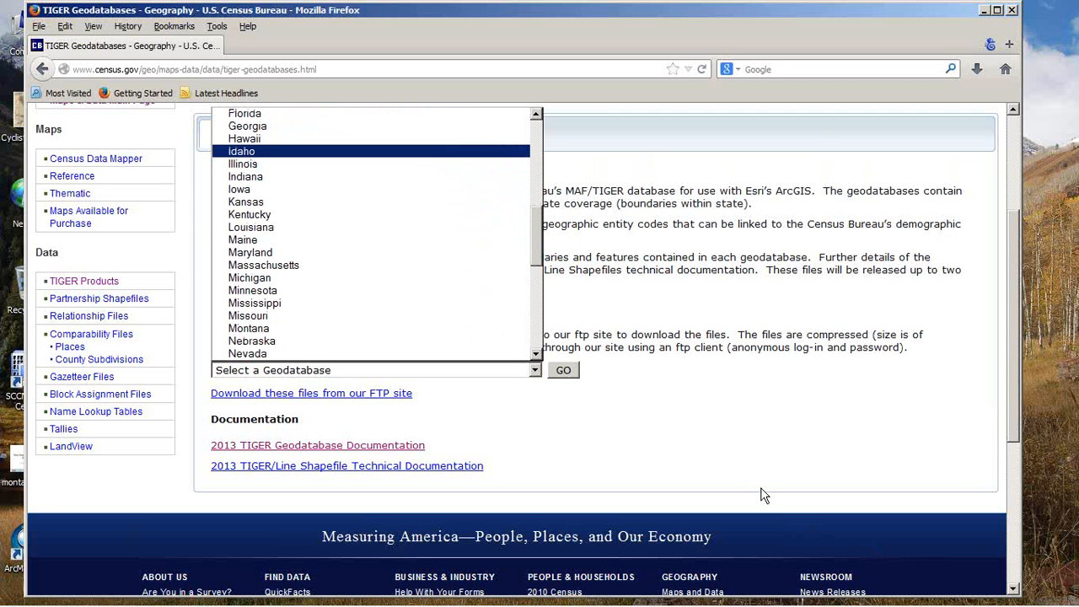
{"action": "left_click", "coordinate": [735, 449]}
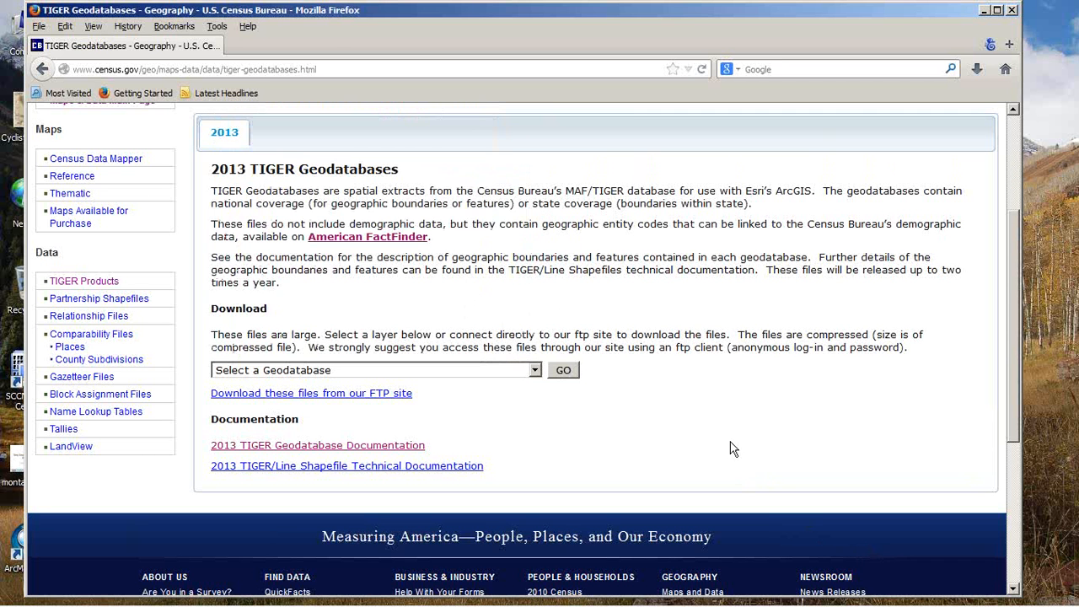
- Go back to TIGER Products and view the shapefiles and geodatabases pre-joined with demographic data
{"action": "left_click", "coordinate": [41, 69]}
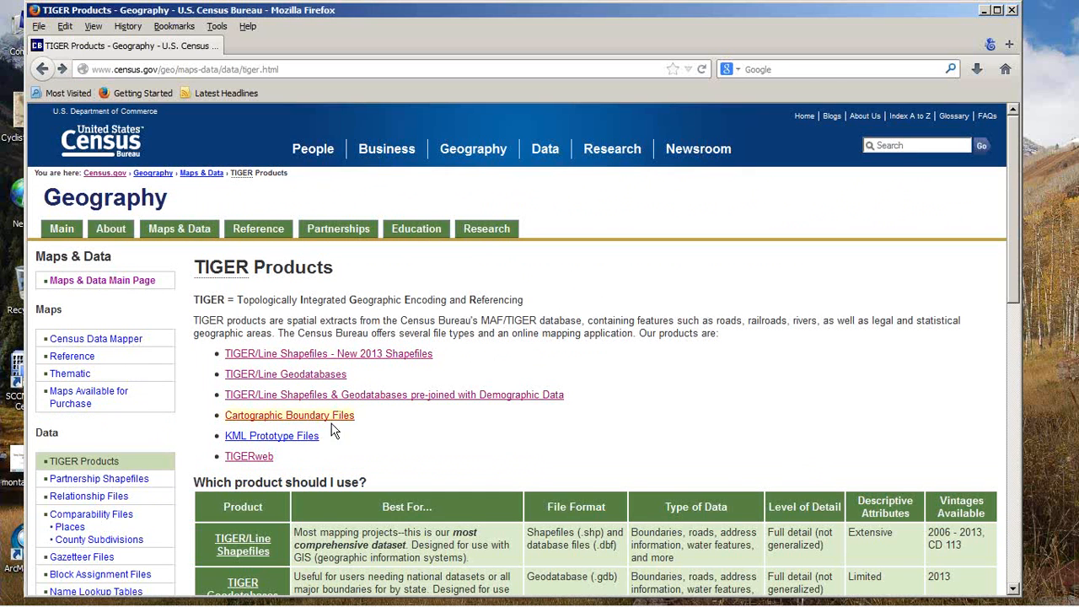
{"action": "left_click", "coordinate": [353, 396]}
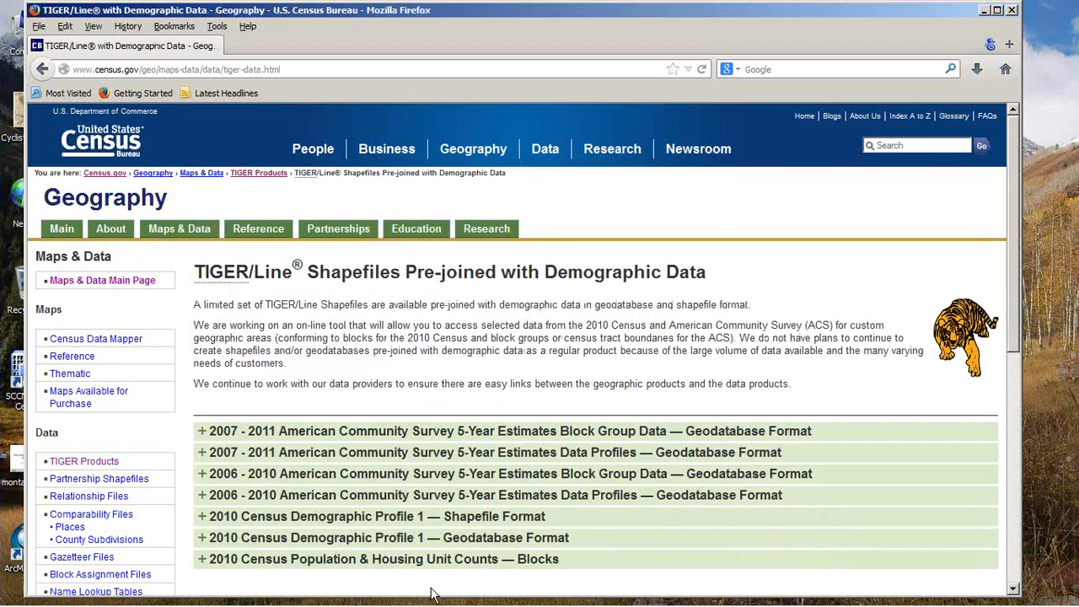
{"action": "scroll", "coordinate": [435, 506], "scroll_direction": "down", "scroll_amount": 4}
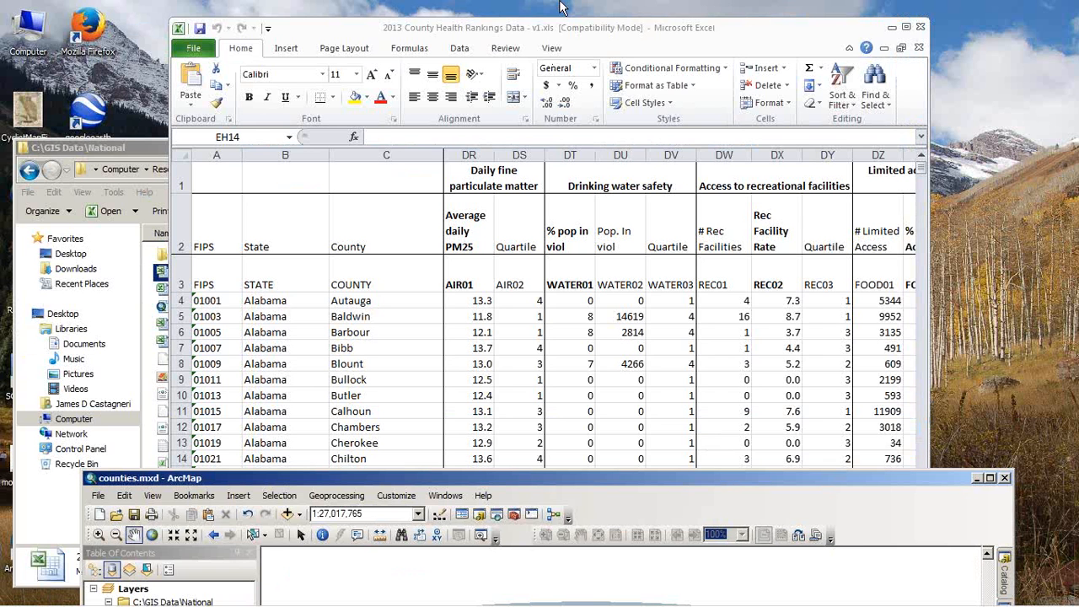
- Maximize the County Health Rankings workbook in Excel and review its Introduction, Outcomes & Factors SubRankings and Ranked Measure Data sheets
{"action": "double_click", "coordinate": [576, 32]}
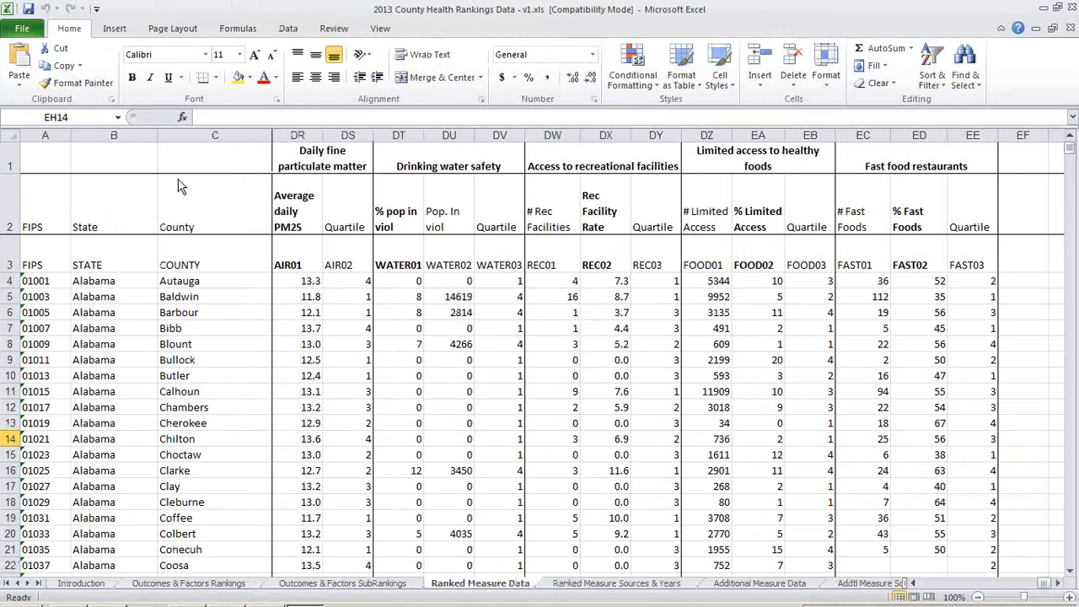
{"action": "left_click", "coordinate": [92, 583]}
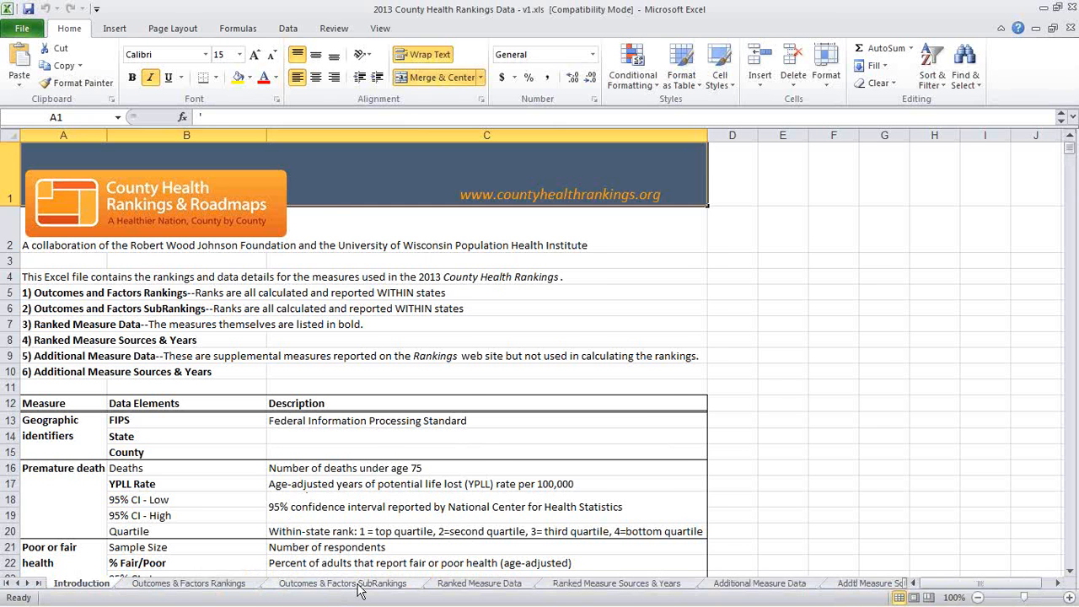
{"action": "left_click", "coordinate": [358, 583]}
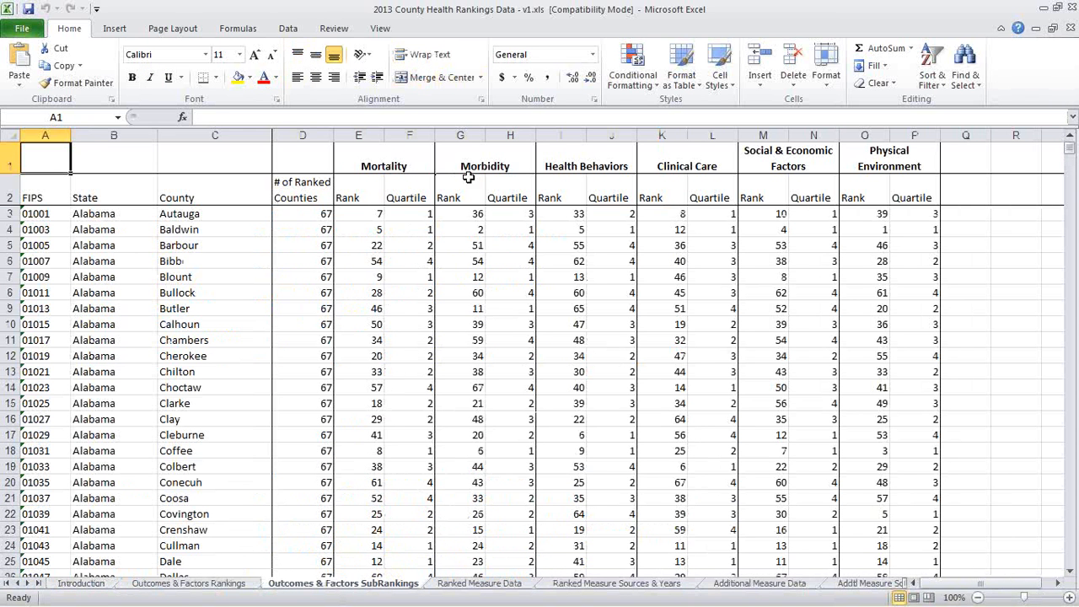
{"action": "left_click", "coordinate": [480, 584]}
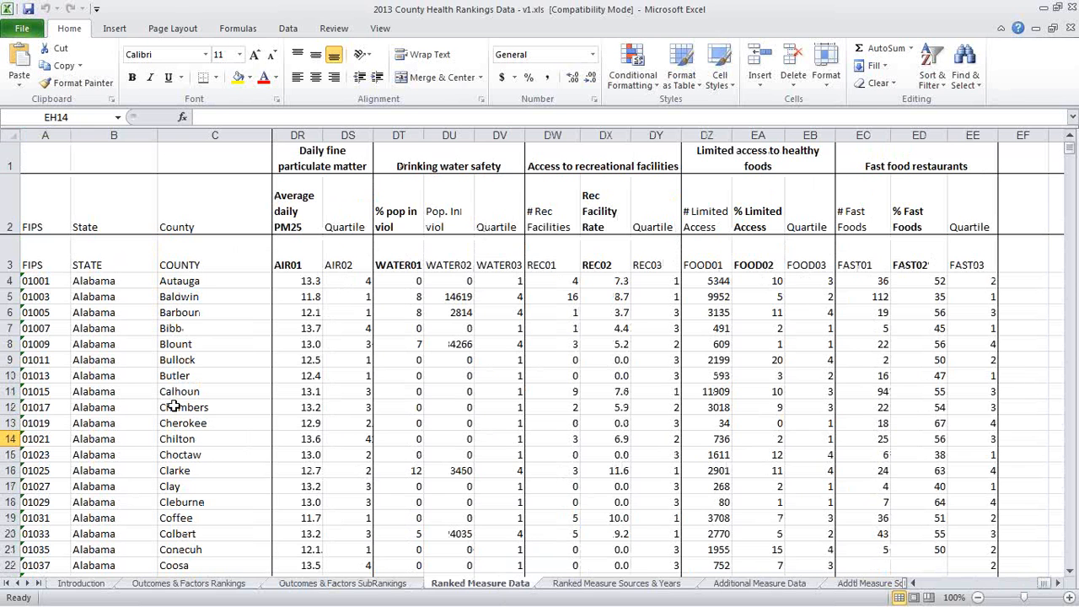
- Select the field-name row (row 3) of the Ranked Measure Data sheet and view its measure columns
{"action": "left_click", "coordinate": [11, 251]}
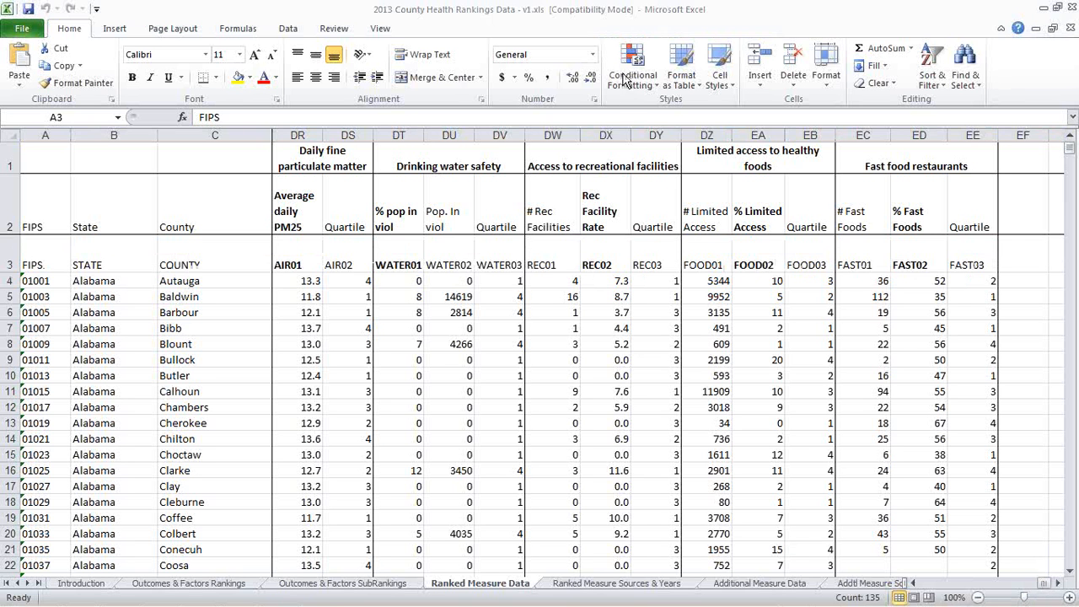
{"action": "left_click", "coordinate": [747, 12]}
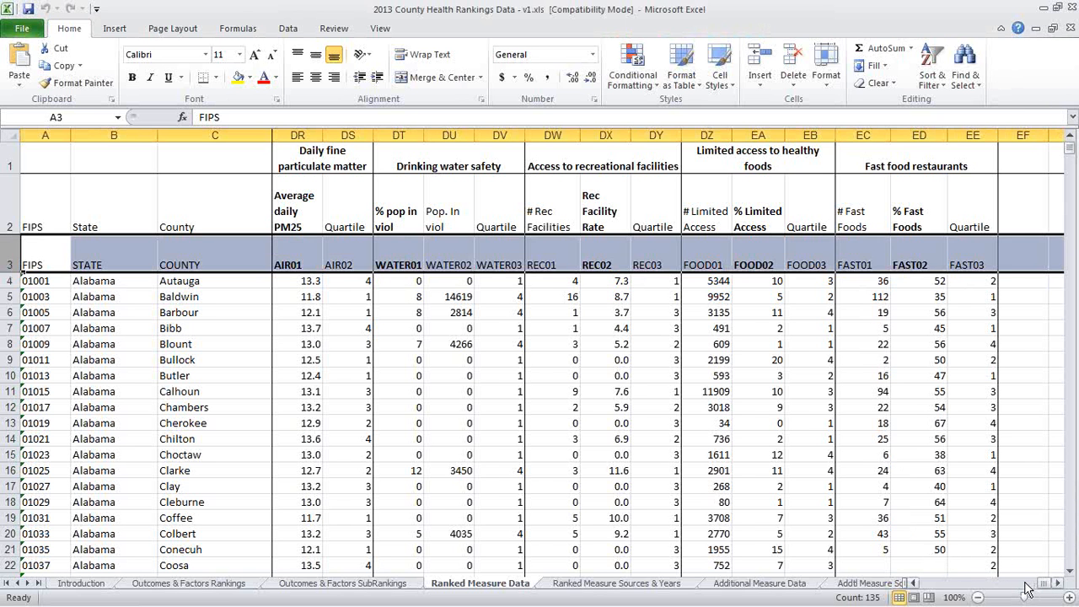
{"action": "left_click_drag", "start_coordinate": [1039, 584], "coordinate": [1057, 583]}
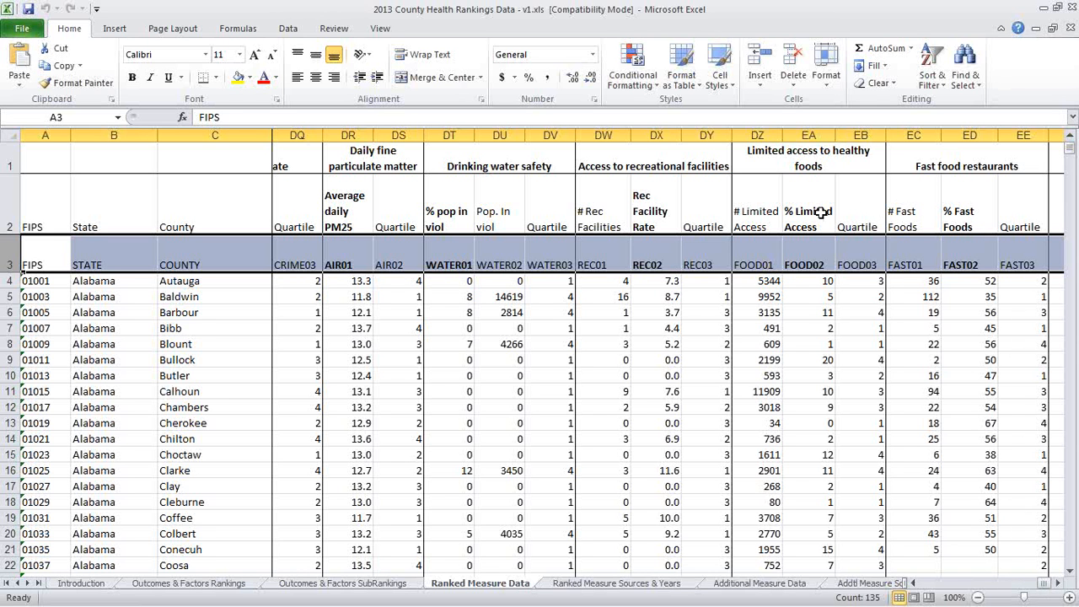
- Examine the Ranked Measure Data columns from recreational facilities and drinking water safety back to preventable hospital stays
{"action": "left_click", "coordinate": [662, 212]}
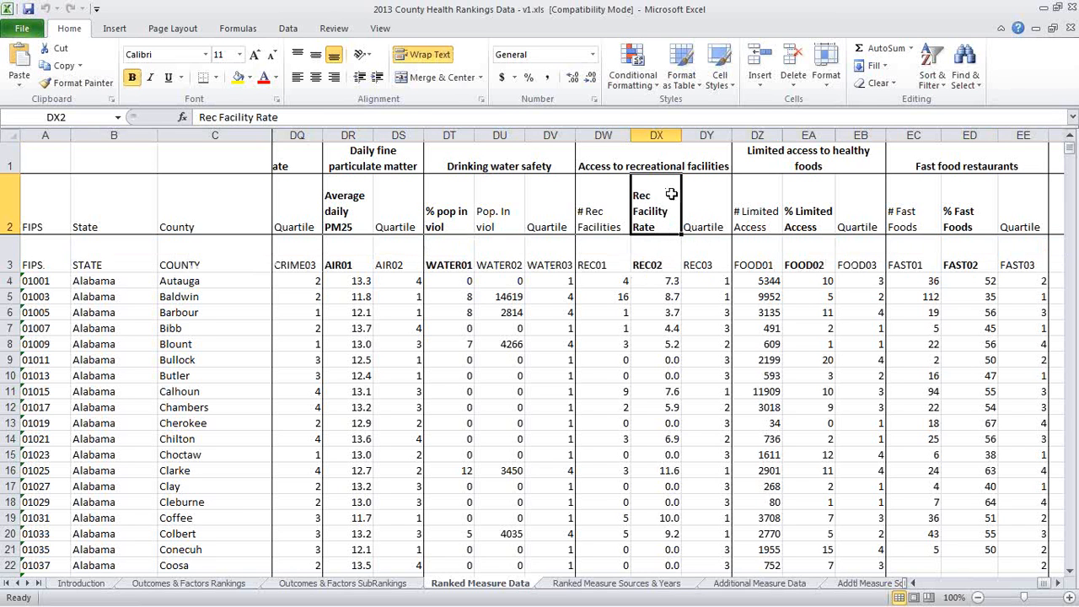
{"action": "left_click", "coordinate": [590, 215]}
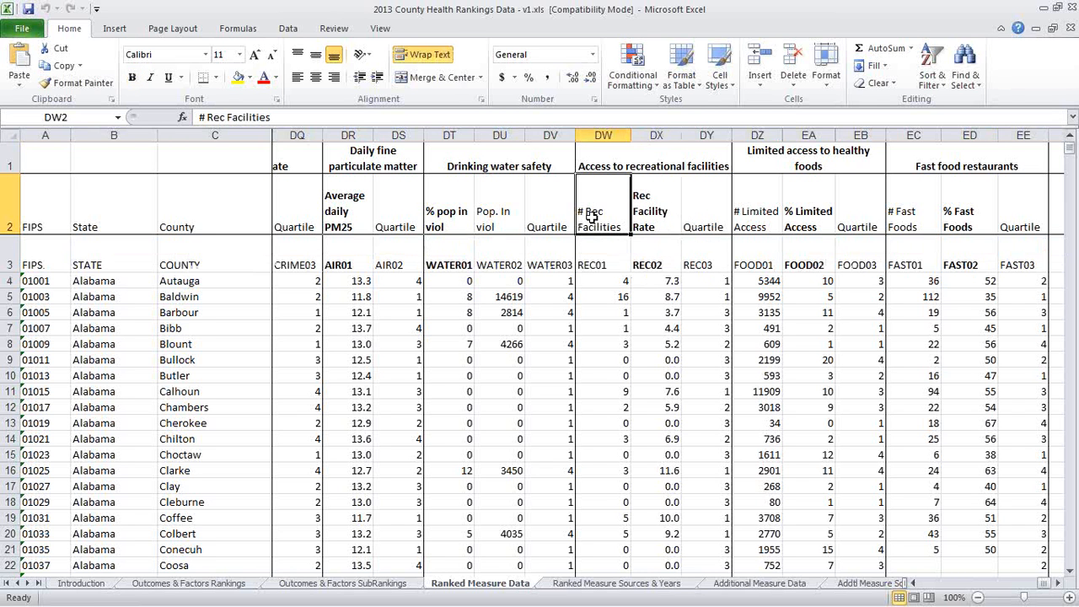
{"action": "left_click", "coordinate": [438, 216]}
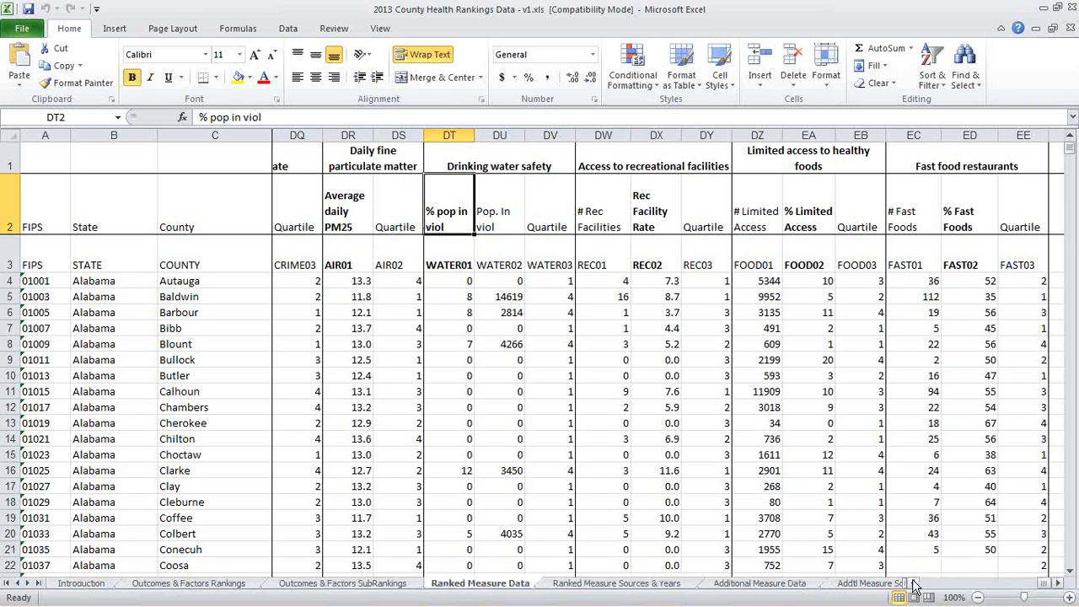
{"action": "scroll", "coordinate": [915, 584], "scroll_direction": "left", "scroll_amount": 7}
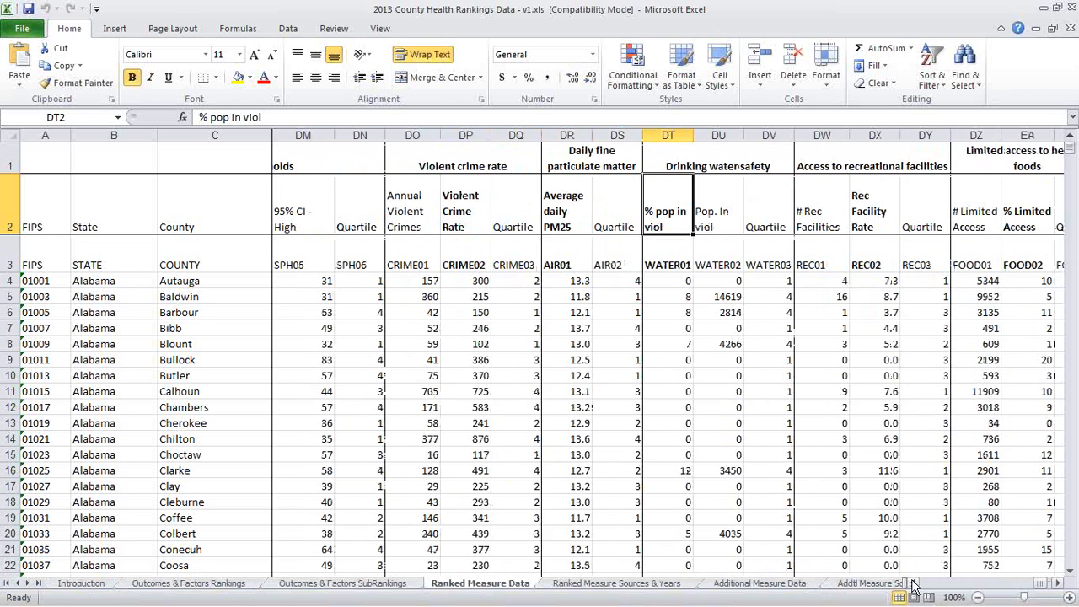
{"action": "scroll", "coordinate": [915, 584], "scroll_direction": "left", "scroll_amount": 3}
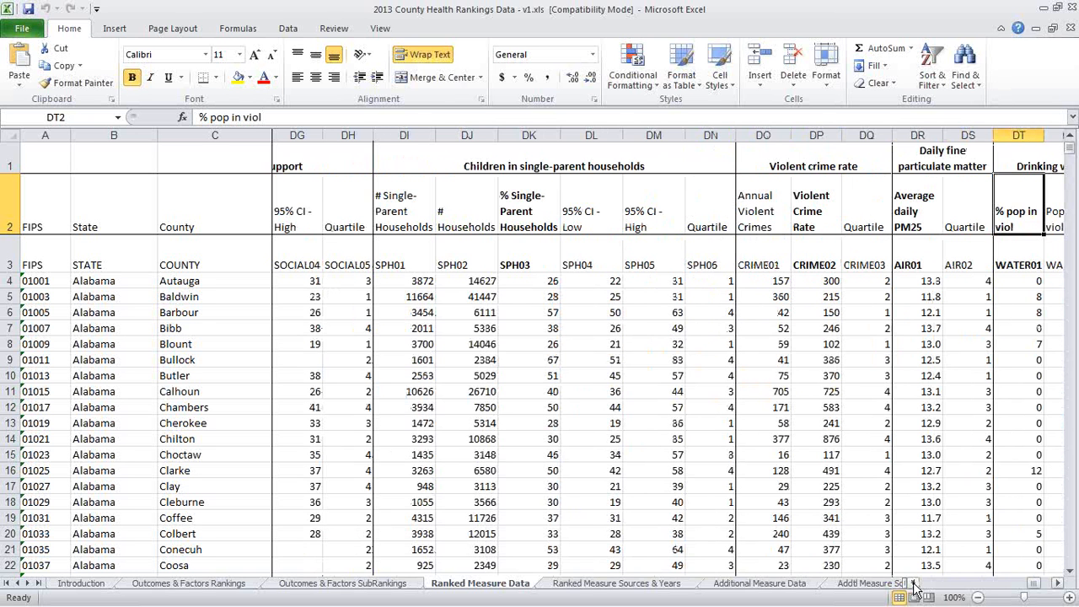
{"action": "scroll", "coordinate": [915, 587], "scroll_direction": "left", "scroll_amount": 6}
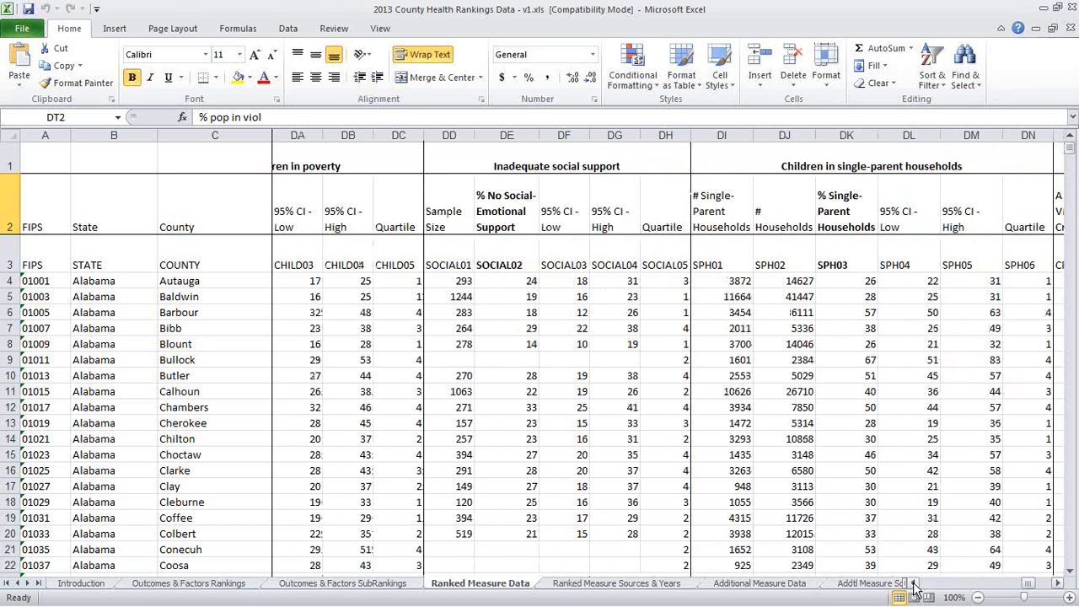
{"action": "scroll", "coordinate": [915, 587], "scroll_direction": "left", "scroll_amount": 2}
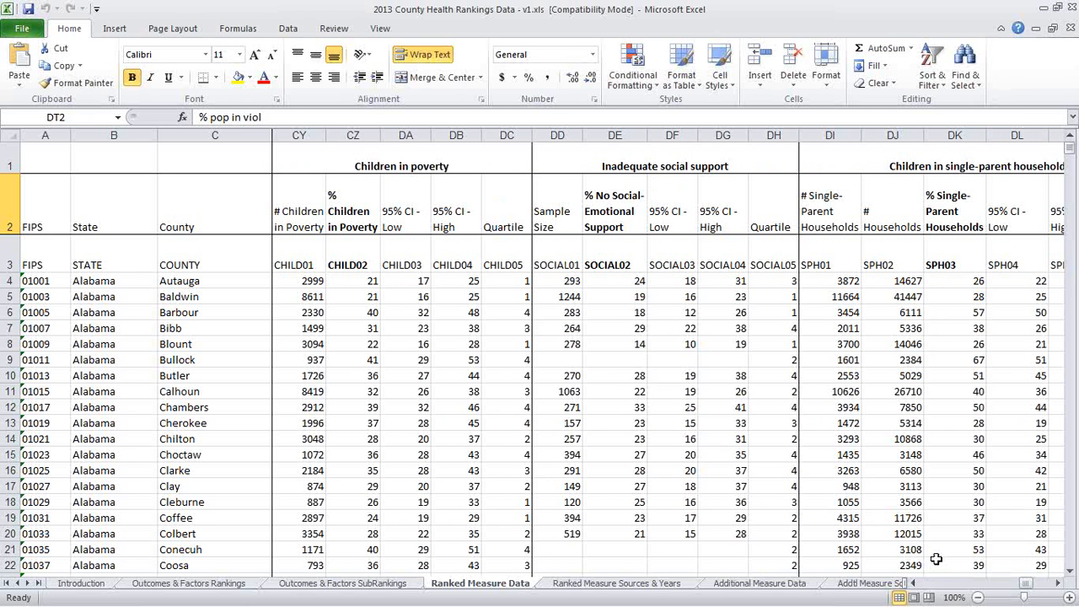
{"action": "scroll", "coordinate": [914, 586], "scroll_direction": "left", "scroll_amount": 10}
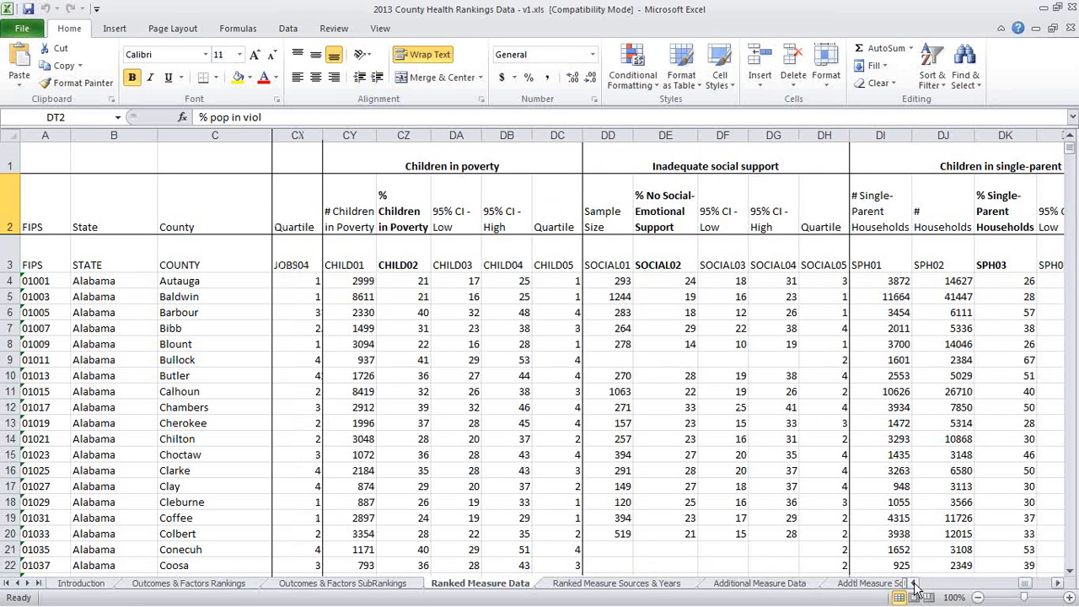
{"action": "scroll", "coordinate": [915, 586], "scroll_direction": "left", "scroll_amount": 7}
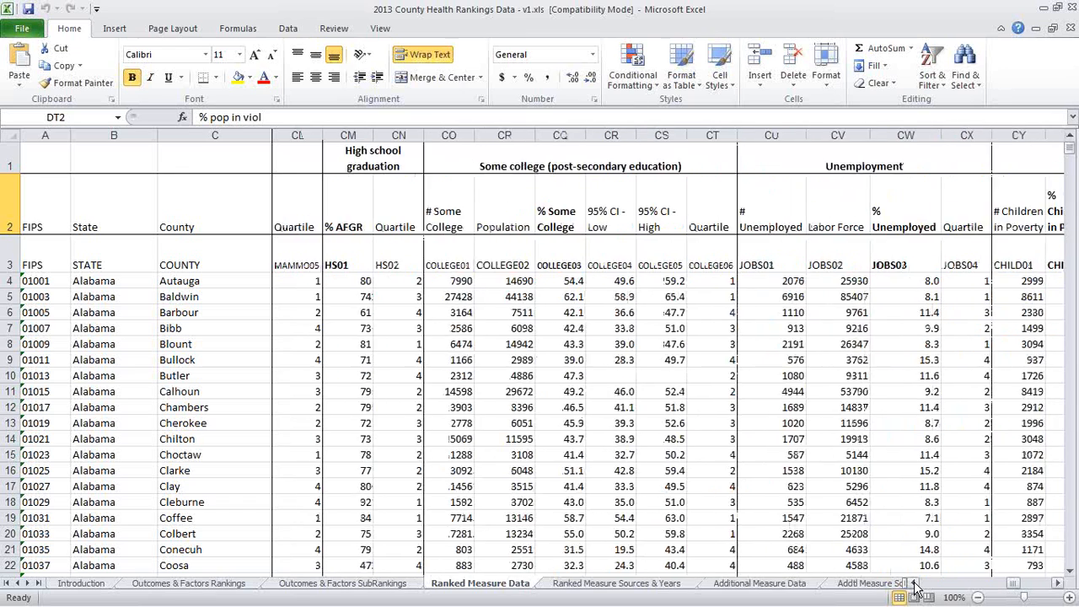
{"action": "scroll", "coordinate": [915, 587], "scroll_direction": "left", "scroll_amount": 5}
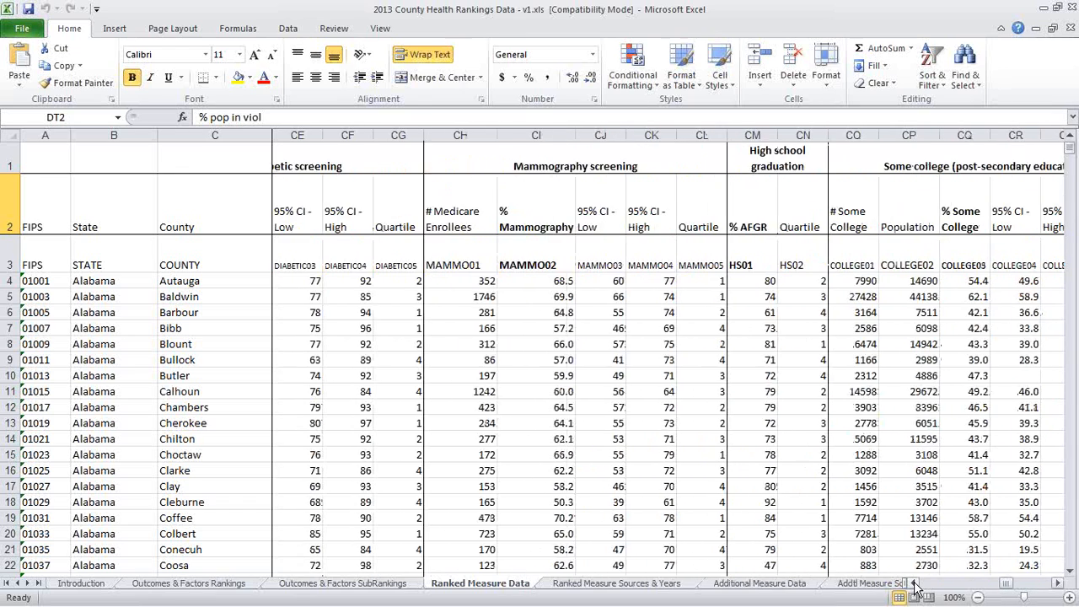
{"action": "scroll", "coordinate": [915, 587], "scroll_direction": "left", "scroll_amount": 4}
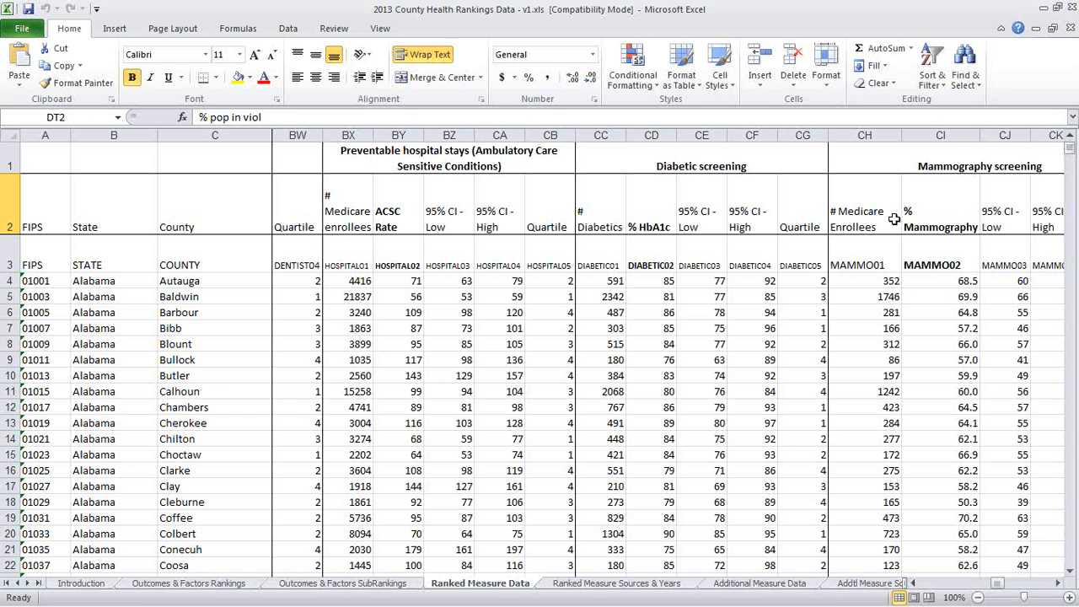
- Highlight the field-name row (row 3) and the FIPS column of the Ranked Measure Data sheet, and close the workbook
{"action": "left_click", "coordinate": [10, 253]}
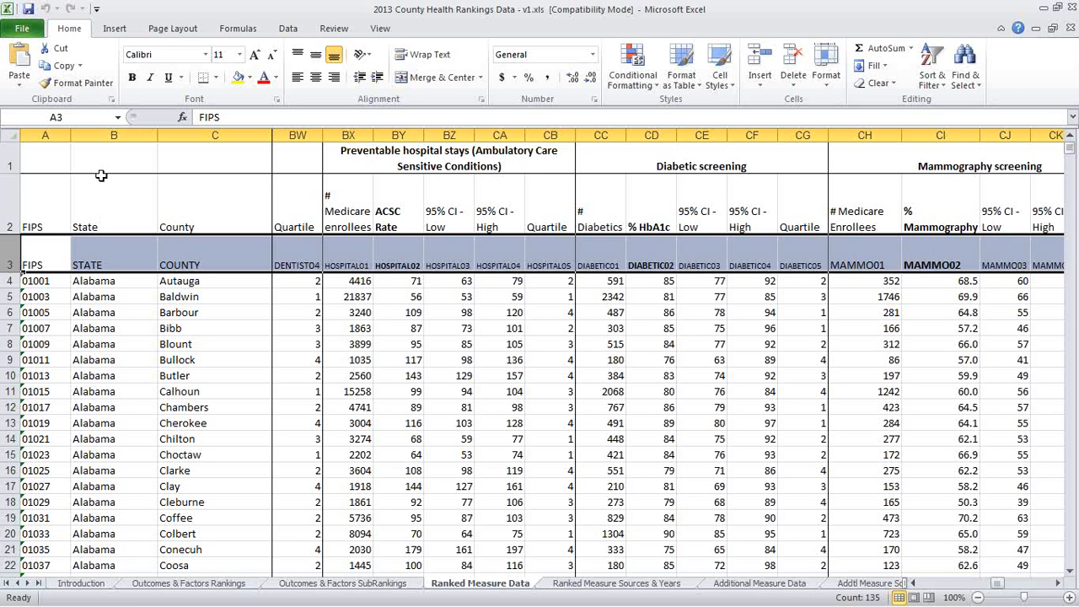
{"action": "left_click", "coordinate": [47, 134]}
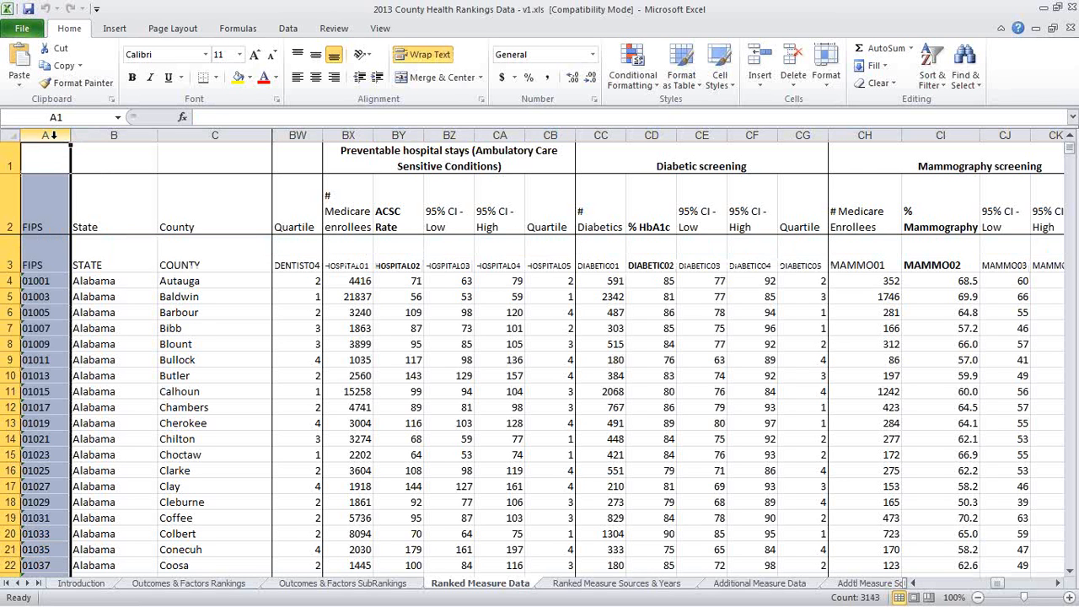
{"action": "left_click", "coordinate": [10, 255]}
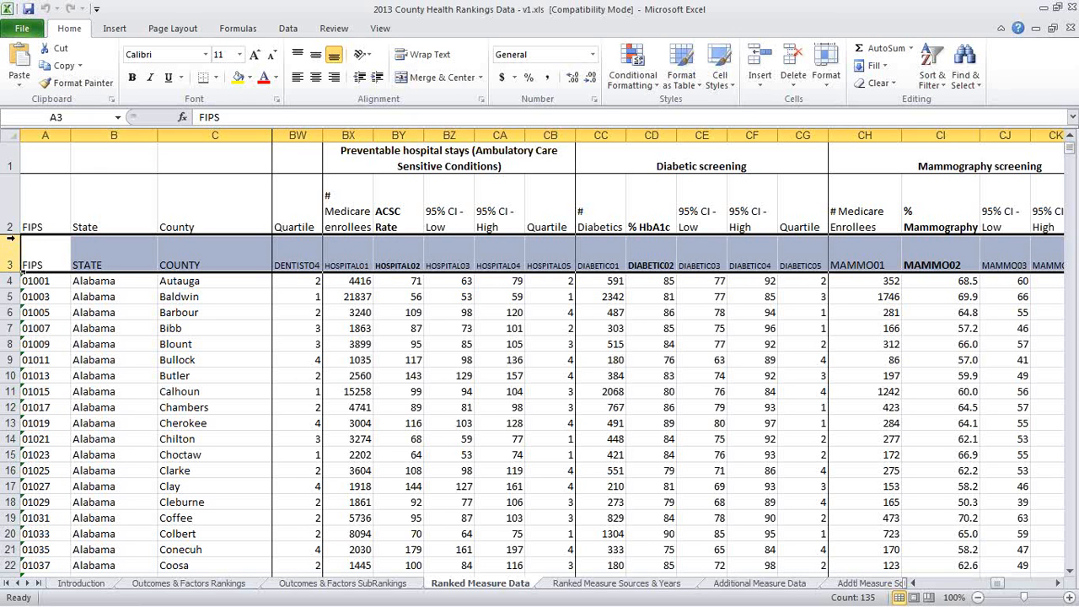
{"action": "left_click", "coordinate": [1070, 9]}
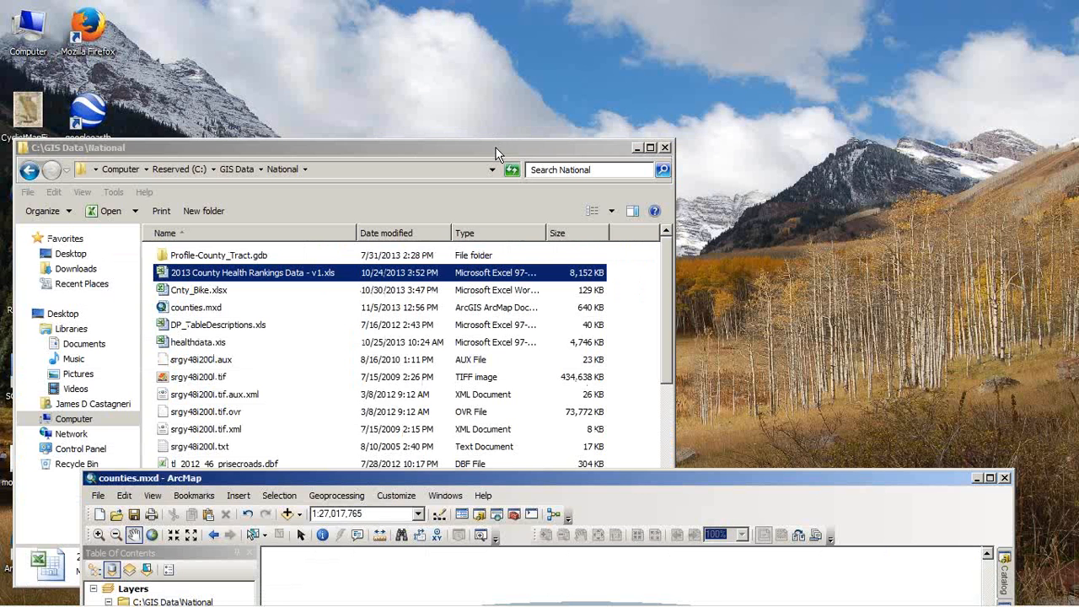
- Open healthdata.xls from the National folder as read-only, view its single-row field headers, and close it
{"action": "left_click_drag", "start_coordinate": [498, 155], "coordinate": [683, 72]}
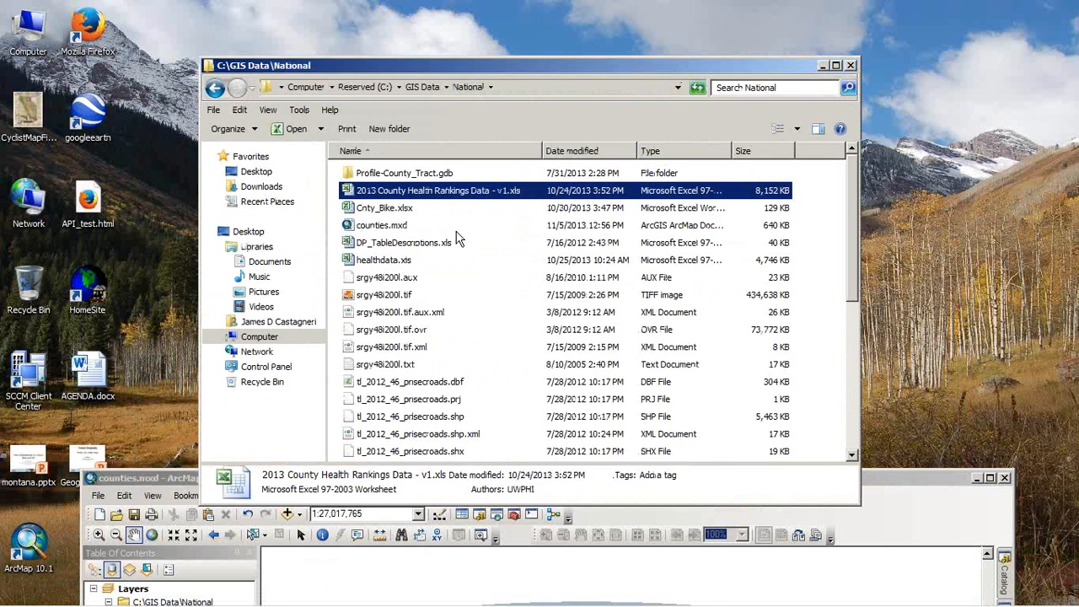
{"action": "double_click", "coordinate": [381, 261]}
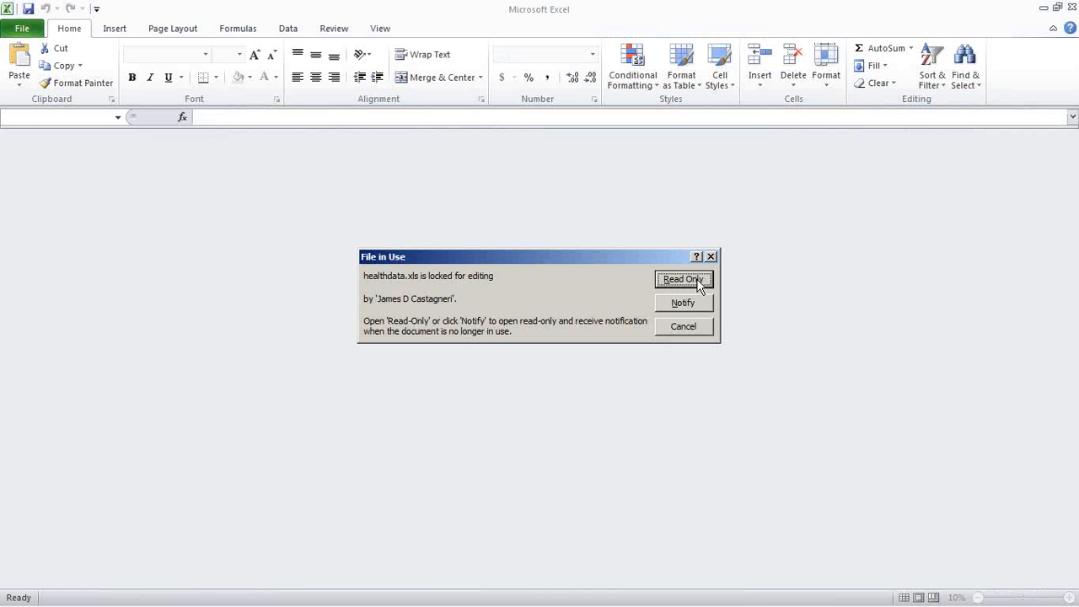
{"action": "left_click", "coordinate": [699, 283]}
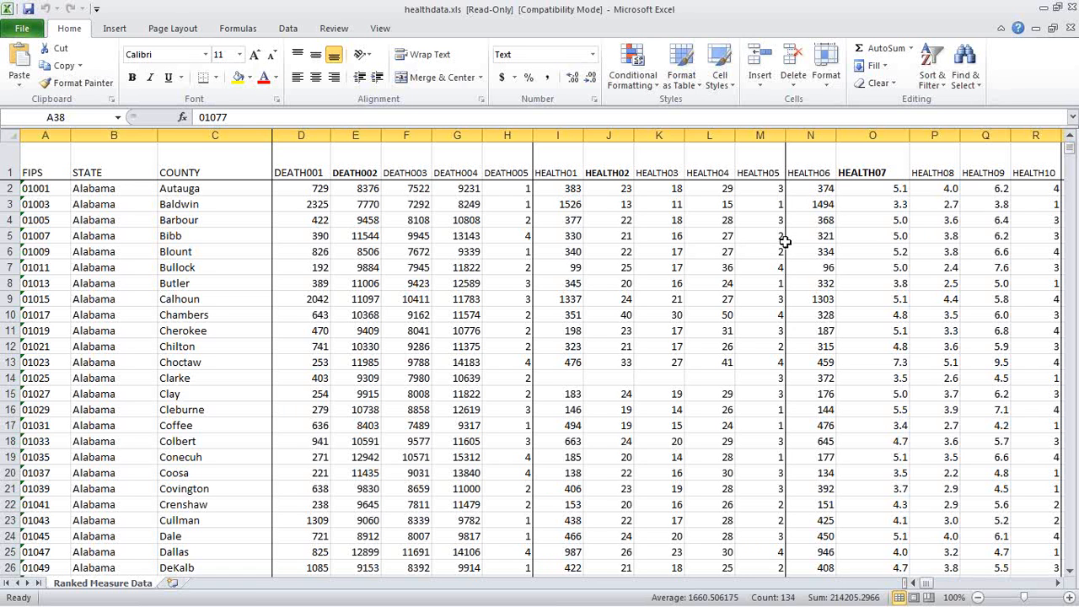
{"action": "left_click", "coordinate": [1072, 12]}
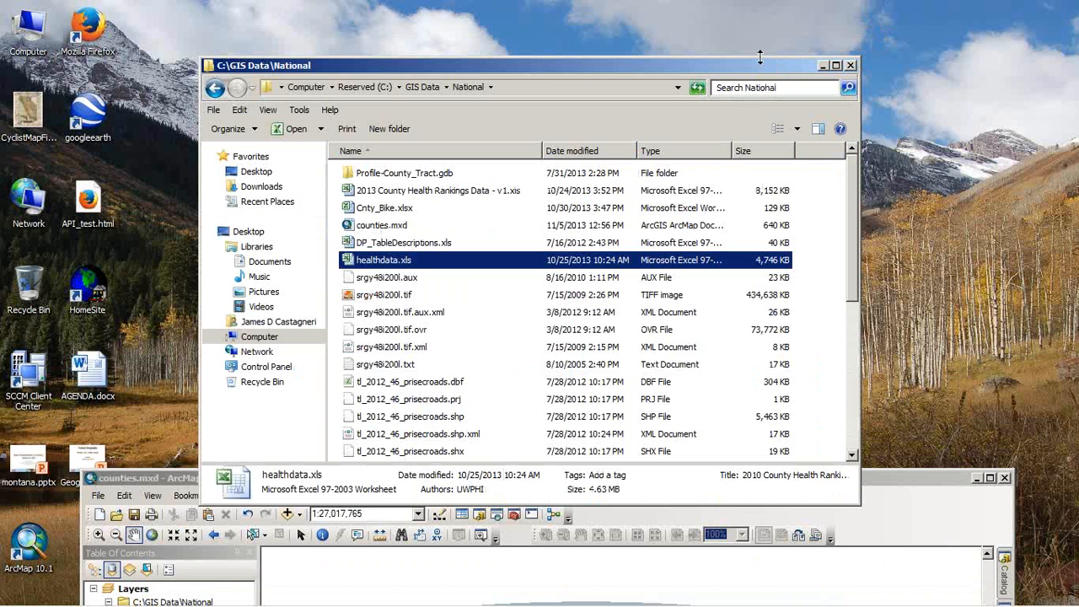
- Rearrange the folder and ArcMap windows, reopen 2013 County Health Rankings Data - v1.xls to view its Introduction sheet, and close it
{"action": "left_click_drag", "start_coordinate": [756, 72], "coordinate": [798, 44]}
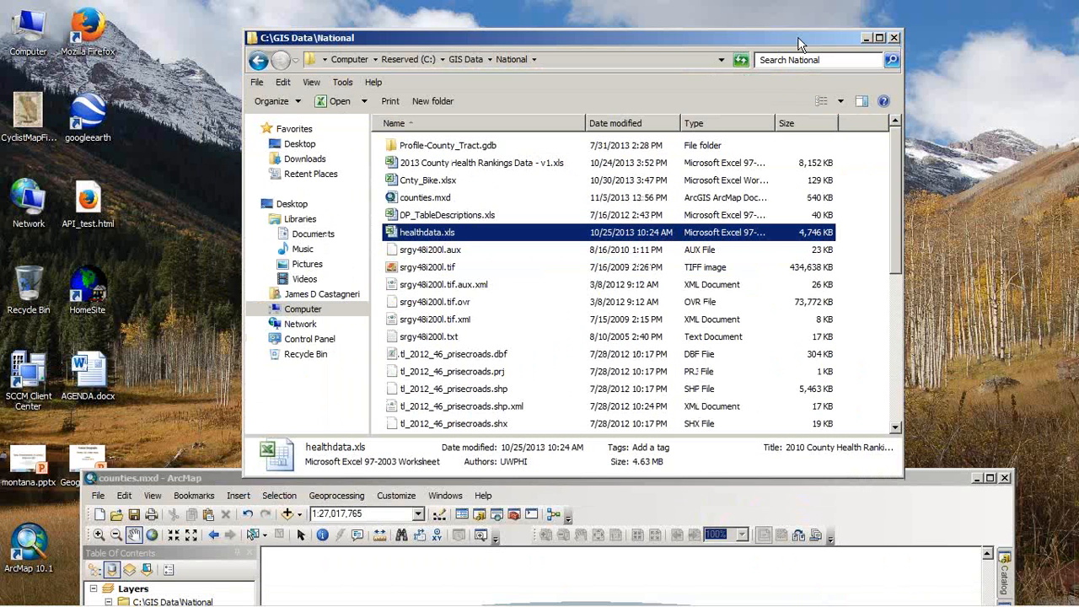
{"action": "left_click", "coordinate": [179, 478]}
{"action": "mouse_move", "coordinate": [178, 478]}
{"action": "left_mouse_down"}
{"action": "mouse_move", "coordinate": [169, 46]}
{"action": "mouse_move", "coordinate": [169, 183]}
{"action": "mouse_move", "coordinate": [170, 133]}
{"action": "left_mouse_up"}
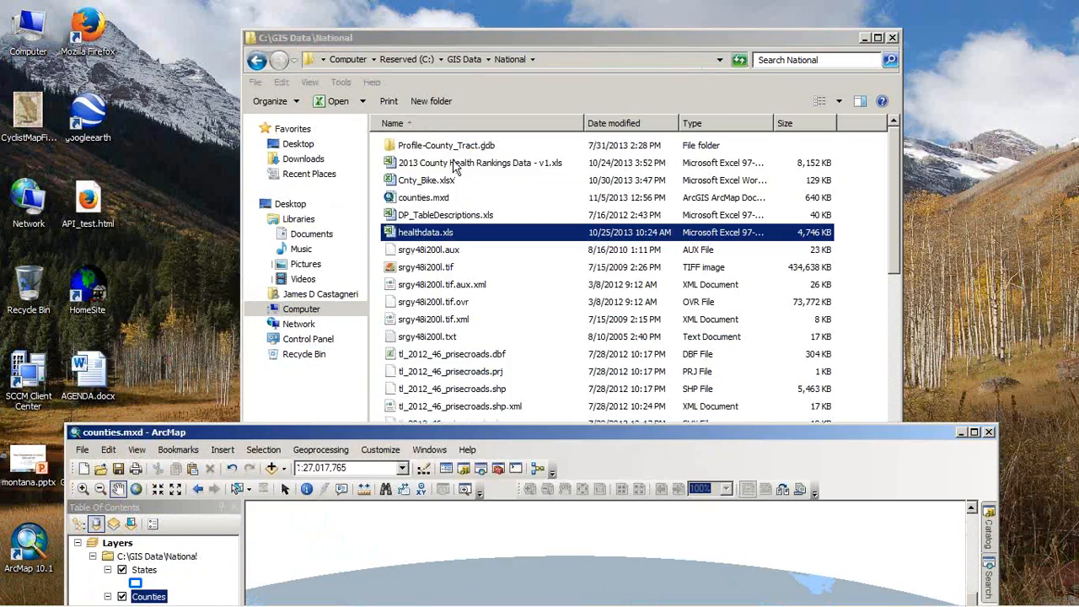
{"action": "double_click", "coordinate": [451, 166]}
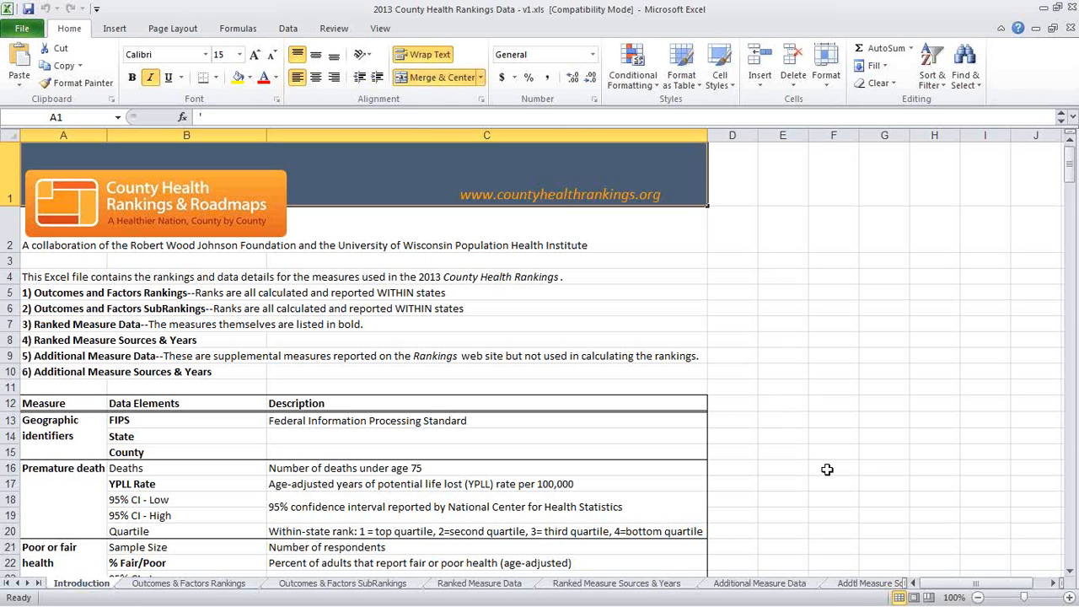
{"action": "left_click", "coordinate": [1070, 8]}
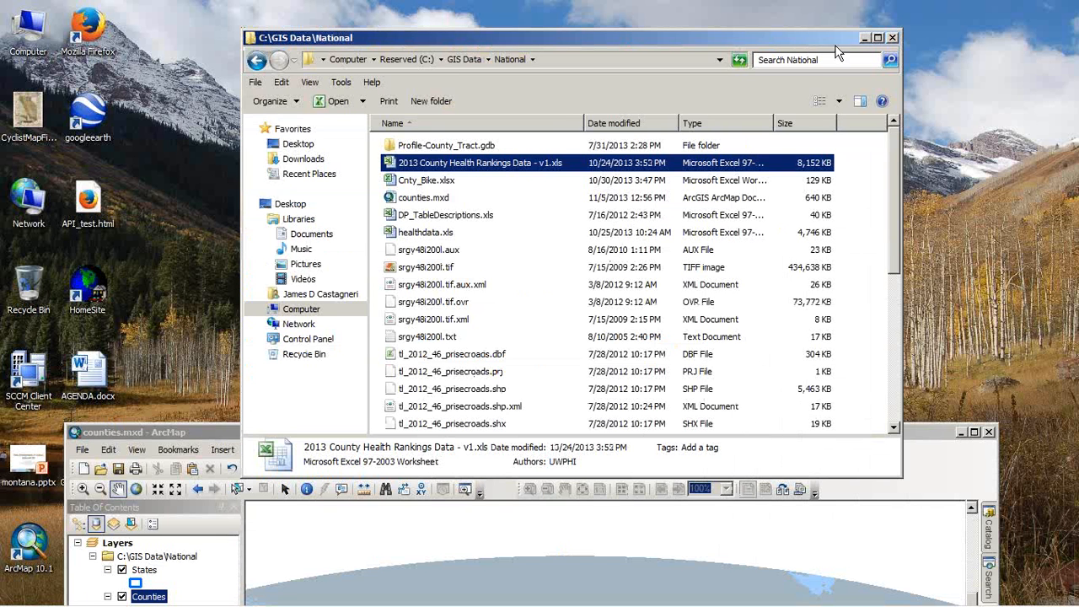
- Close the National folder window, bring the whole counties.mxd map window into view in ArcMap, and minimize it
{"action": "left_click", "coordinate": [893, 38]}
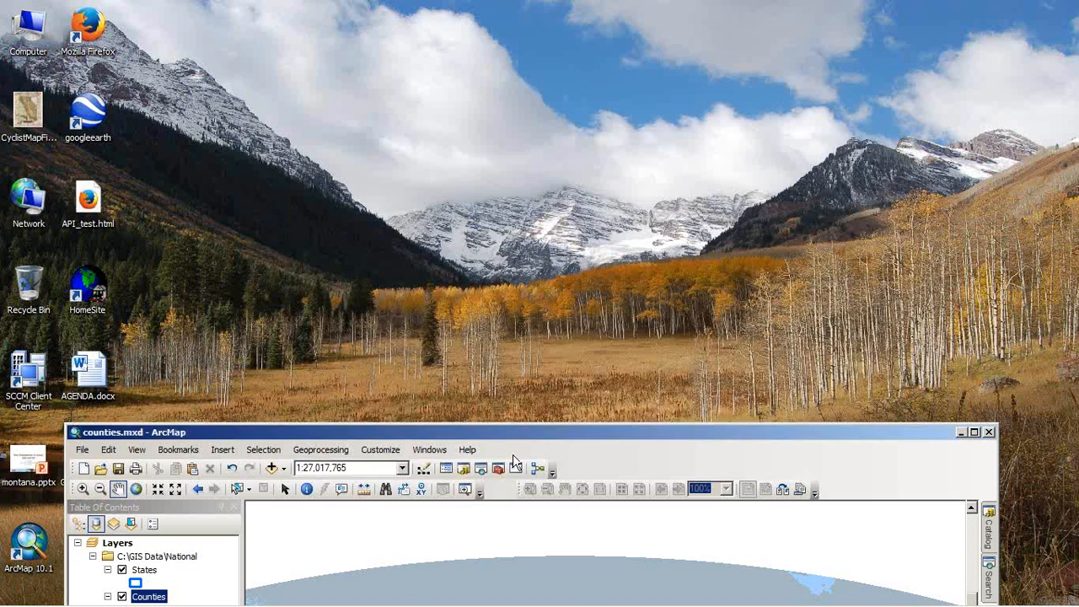
{"action": "left_click_drag", "start_coordinate": [541, 432], "coordinate": [565, 9]}
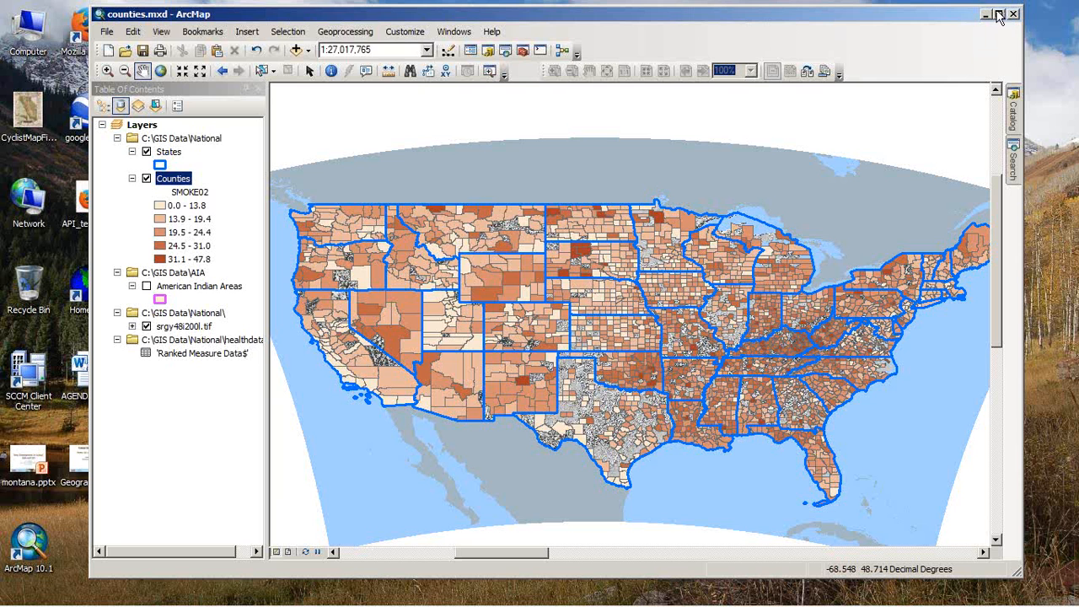
{"action": "left_click", "coordinate": [986, 15]}
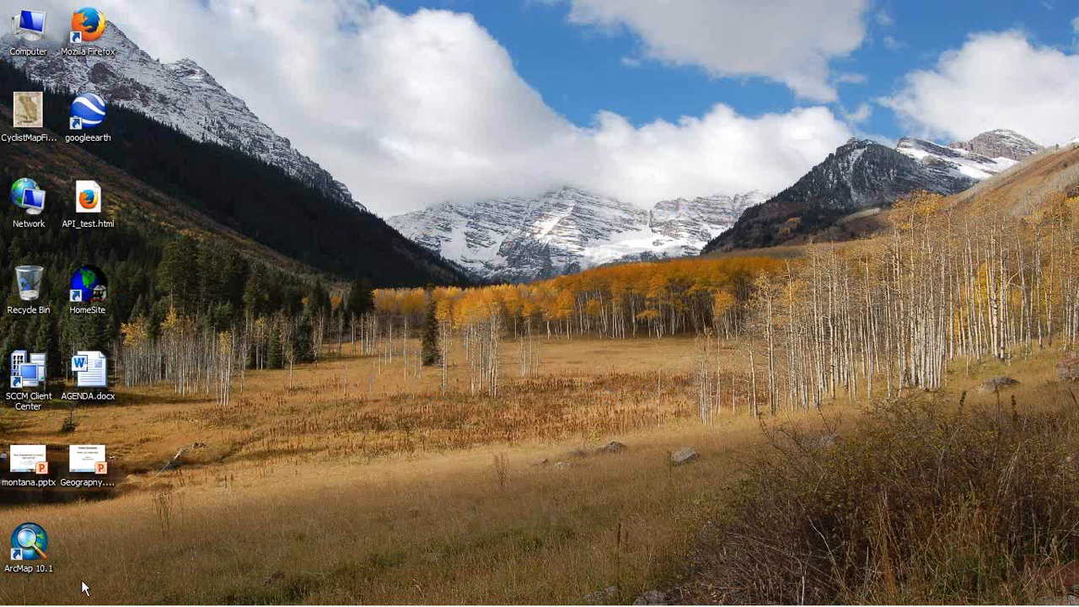
- Switch to Firefox, move its window fully into view, and load the bookmarked Census Bureau Homepage
{"action": "mouse_move", "coordinate": [87, 593]}
{"action": "left_click", "coordinate": [266, 590]}
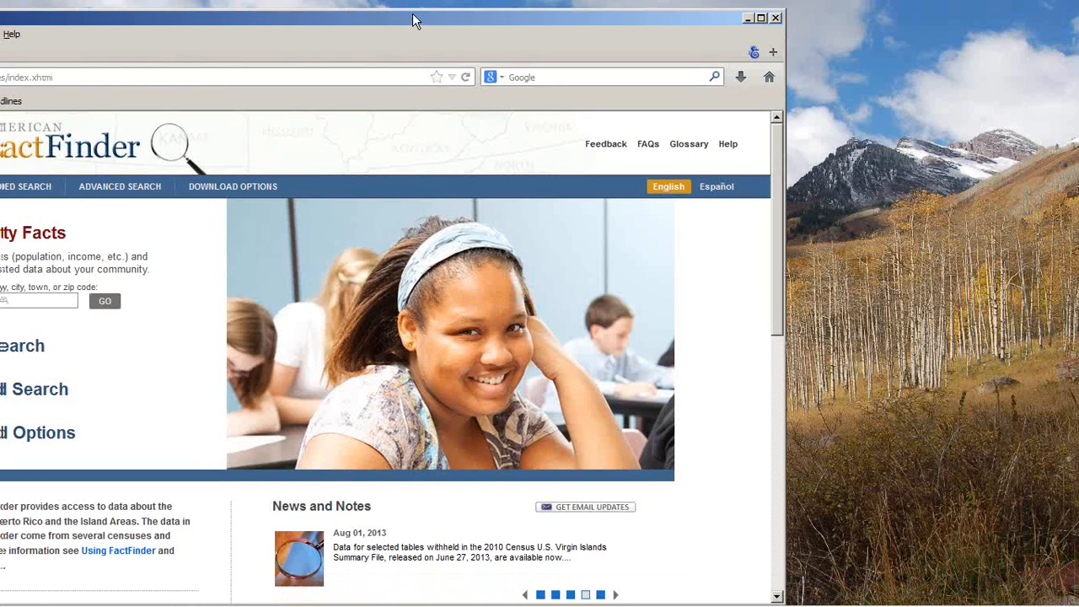
{"action": "left_click_drag", "start_coordinate": [414, 20], "coordinate": [660, 12]}
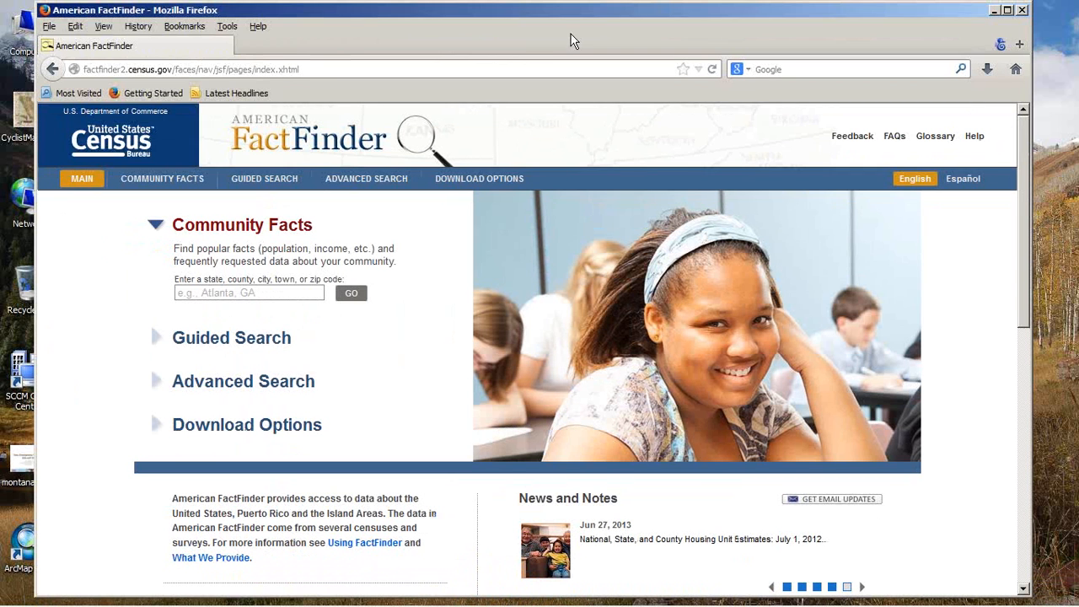
{"action": "left_click", "coordinate": [189, 26]}
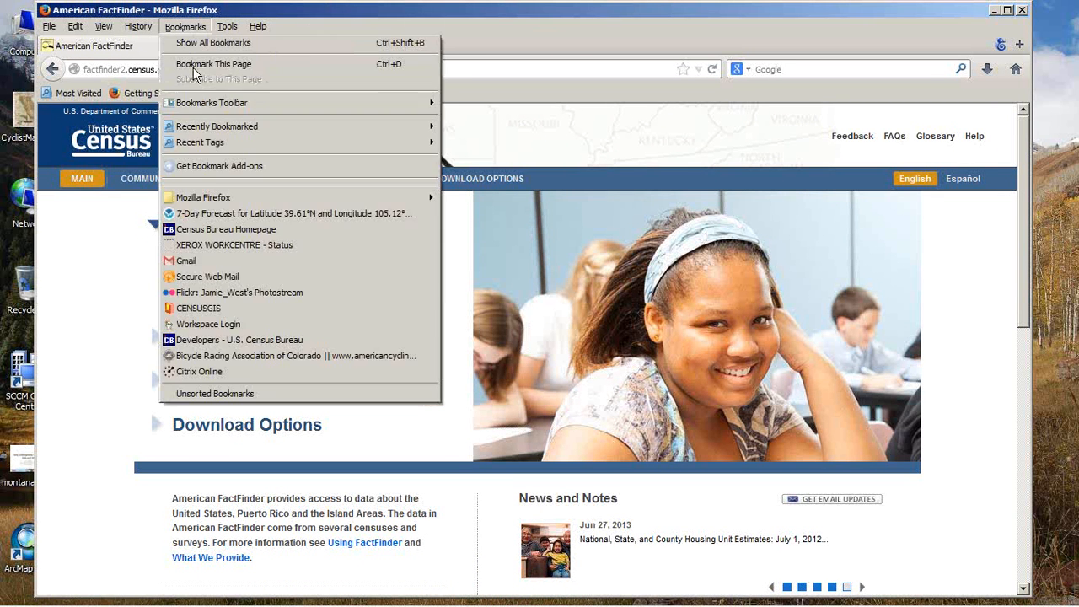
{"action": "left_click", "coordinate": [225, 228]}
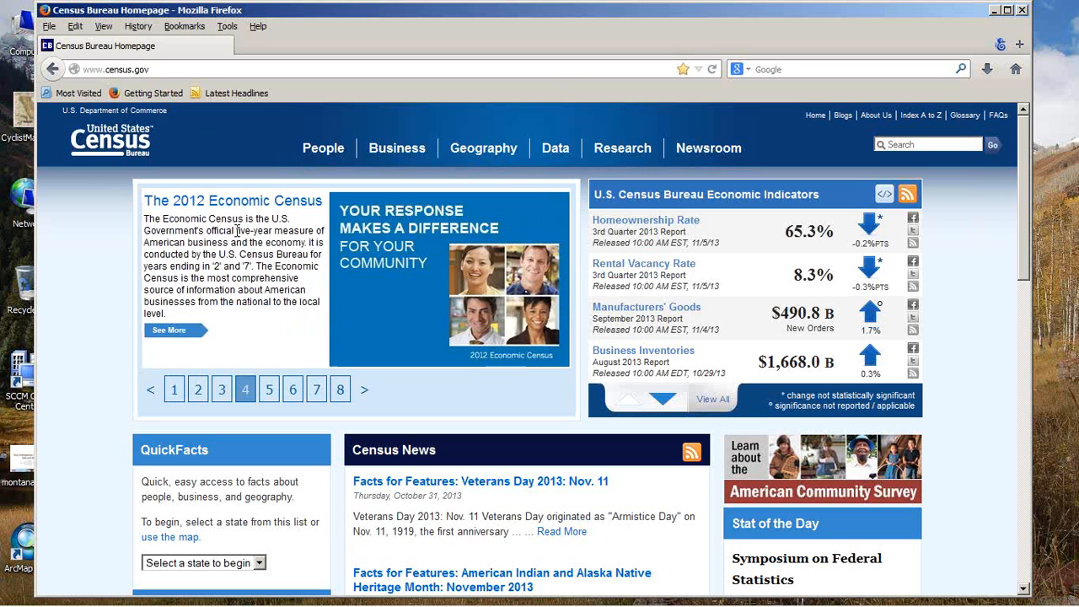
- Go to American FactFinder from the Census site's Data links and open its Advanced Search with all data shown
{"action": "mouse_move", "coordinate": [555, 153]}
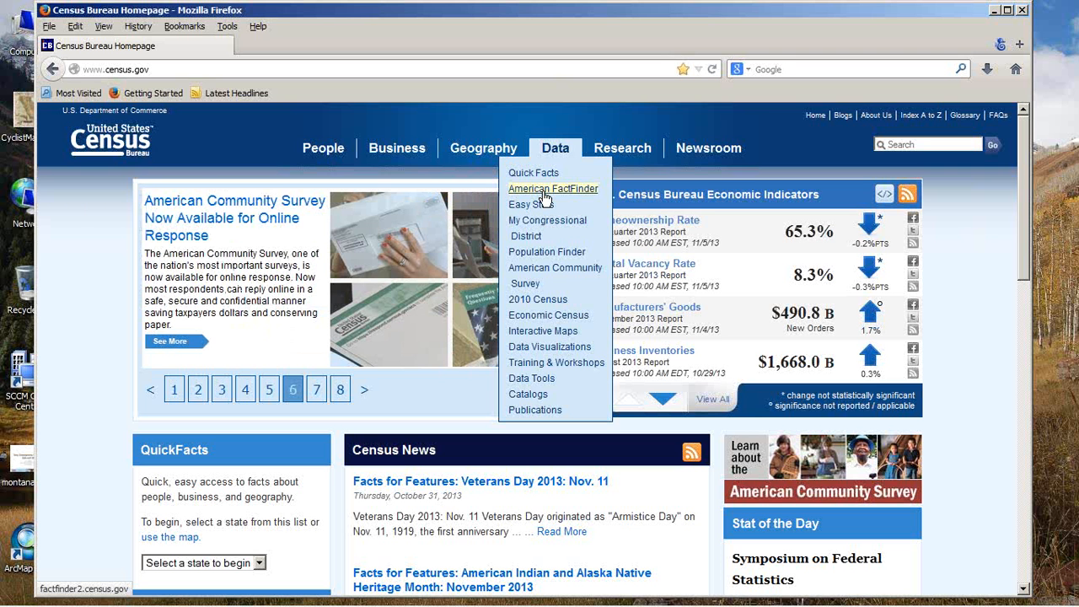
{"action": "left_click", "coordinate": [557, 189]}
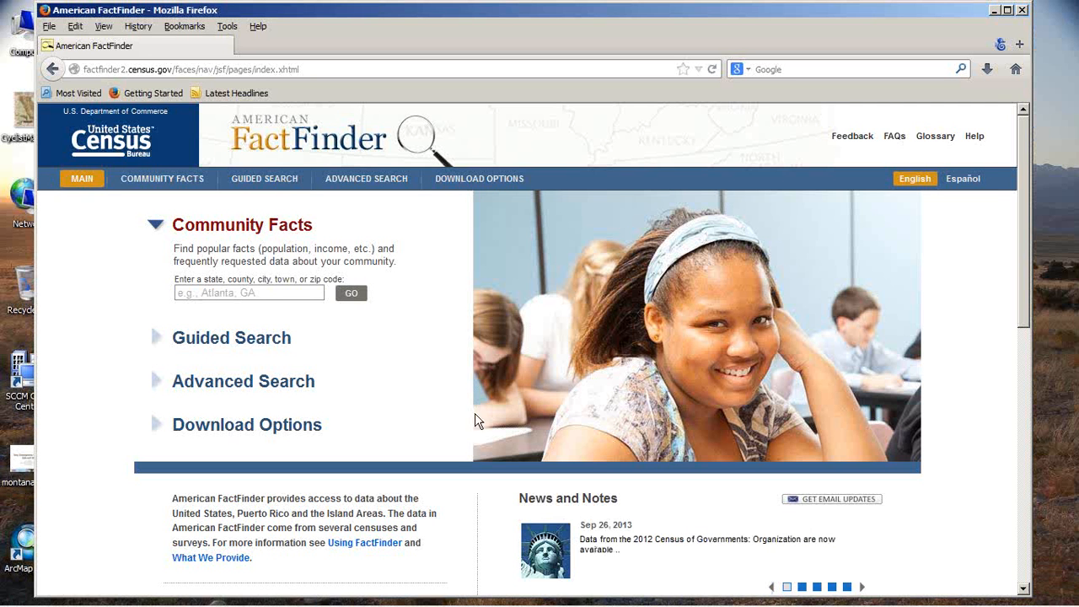
{"action": "left_click", "coordinate": [270, 384]}
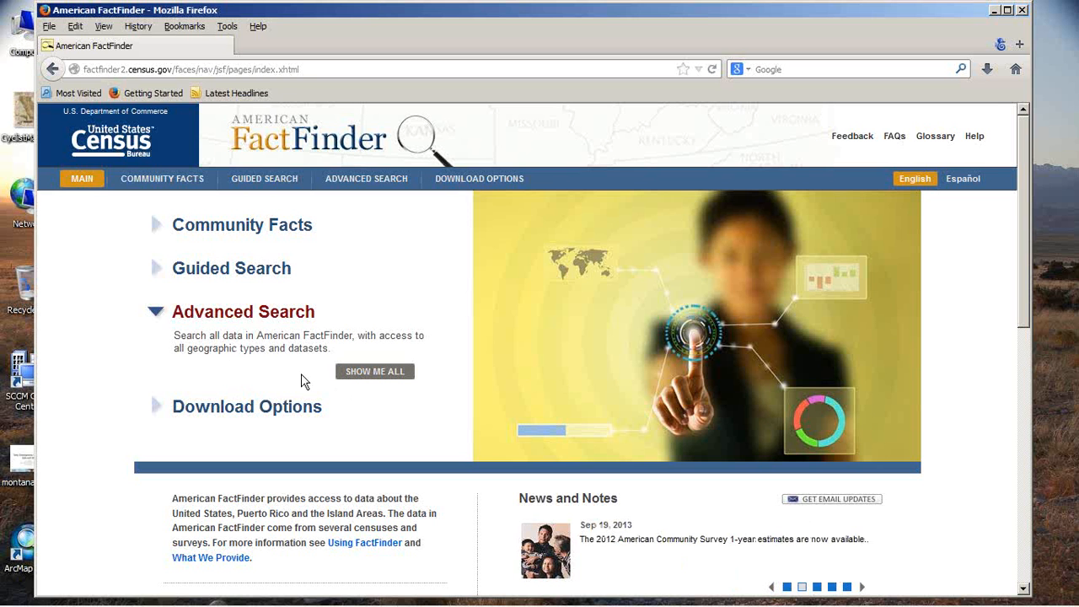
{"action": "left_click", "coordinate": [376, 373]}
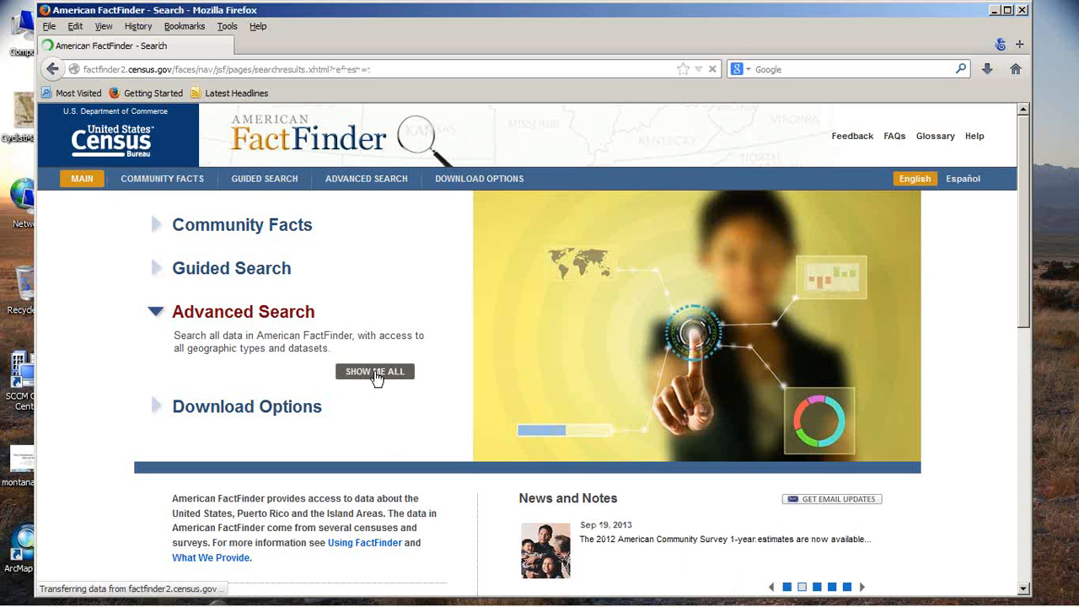
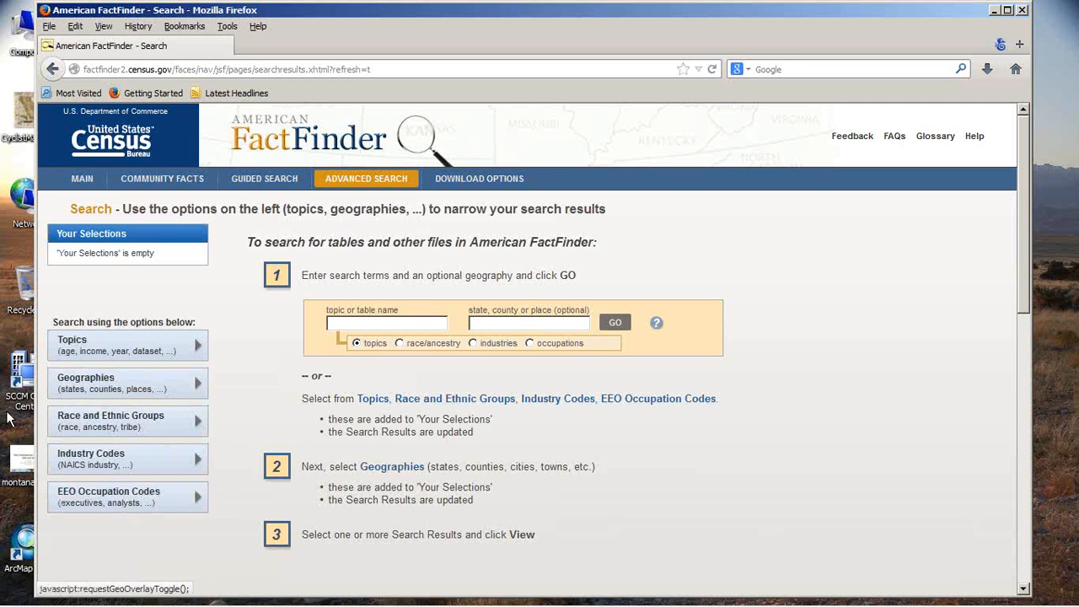
- Open the geography selection, show all geographic types, and choose Census Tract - 140
{"action": "left_click", "coordinate": [100, 386]}
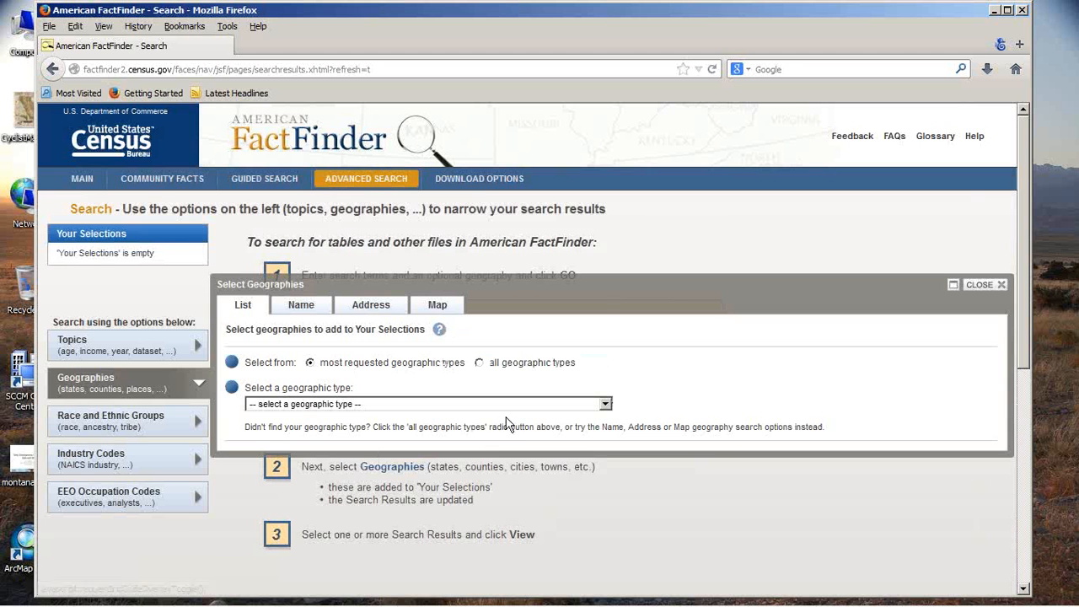
{"action": "left_click", "coordinate": [480, 363]}
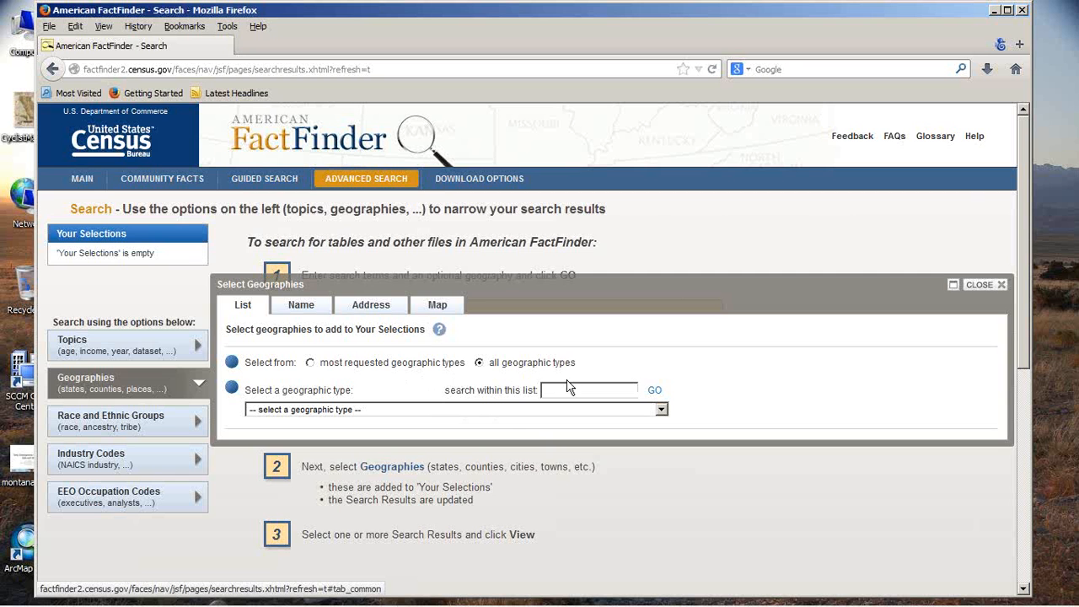
{"action": "left_click", "coordinate": [663, 411]}
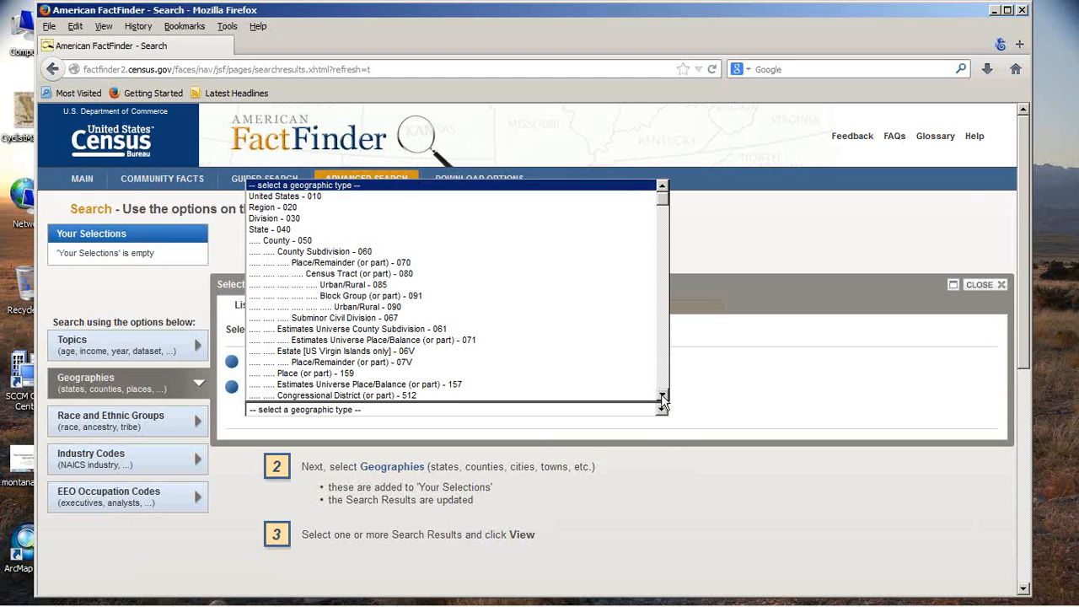
{"action": "left_click", "coordinate": [662, 396]}
{"action": "scroll", "coordinate": [662, 401], "scroll_direction": "down", "scroll_amount": 3}
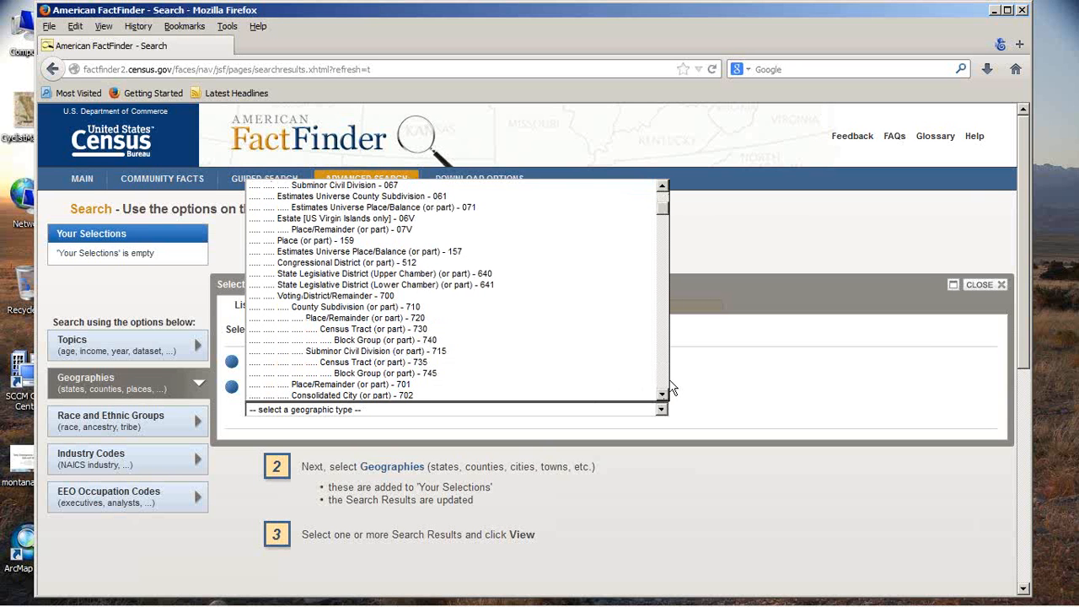
{"action": "scroll", "coordinate": [663, 394], "scroll_direction": "down", "scroll_amount": 3}
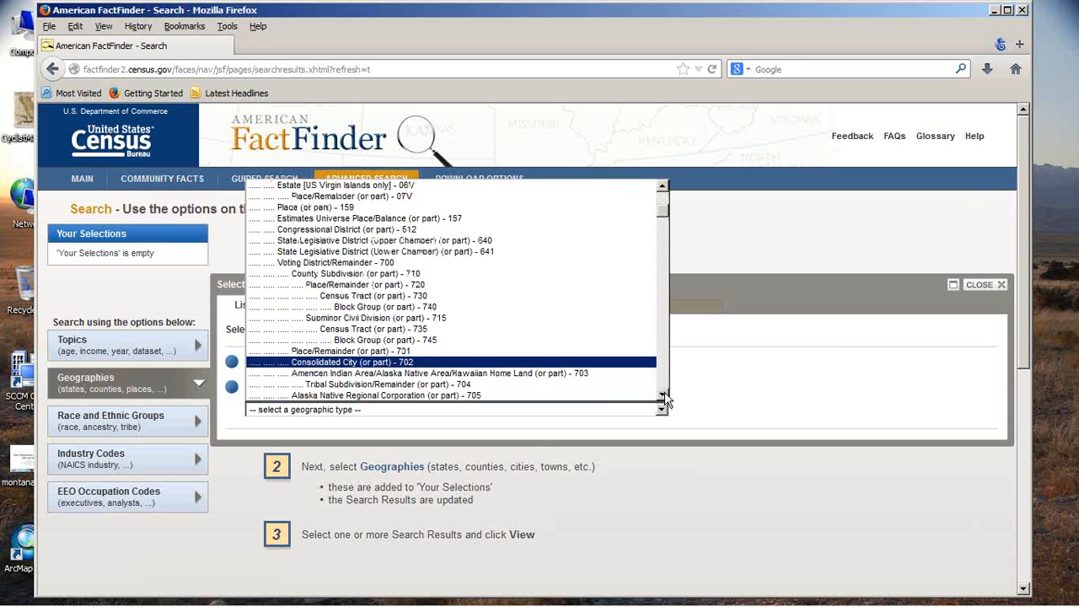
{"action": "scroll", "coordinate": [663, 395], "scroll_direction": "down", "scroll_amount": 2}
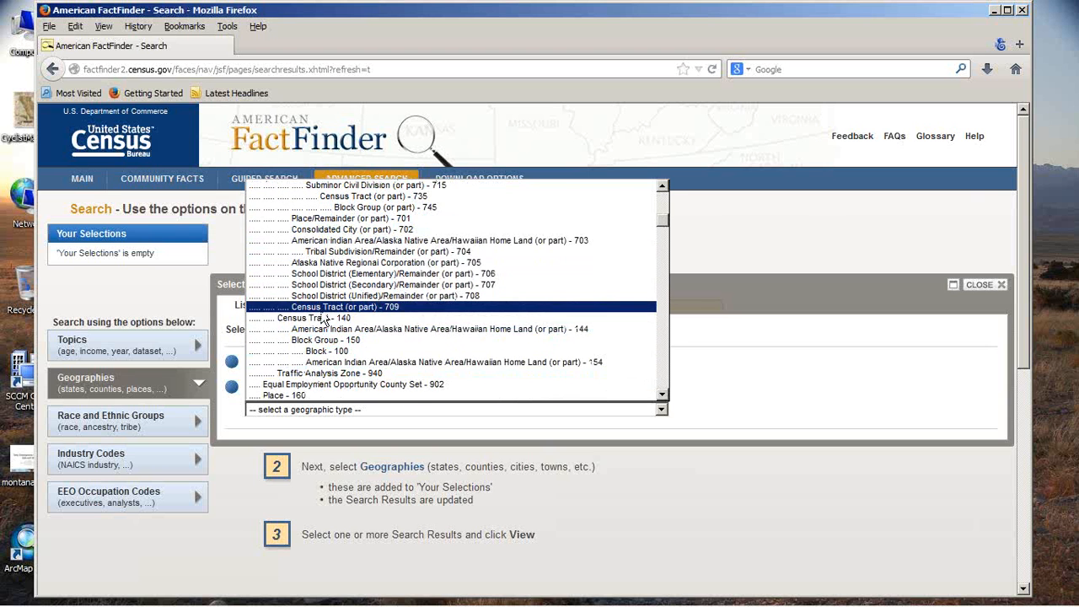
{"action": "left_click", "coordinate": [317, 318]}
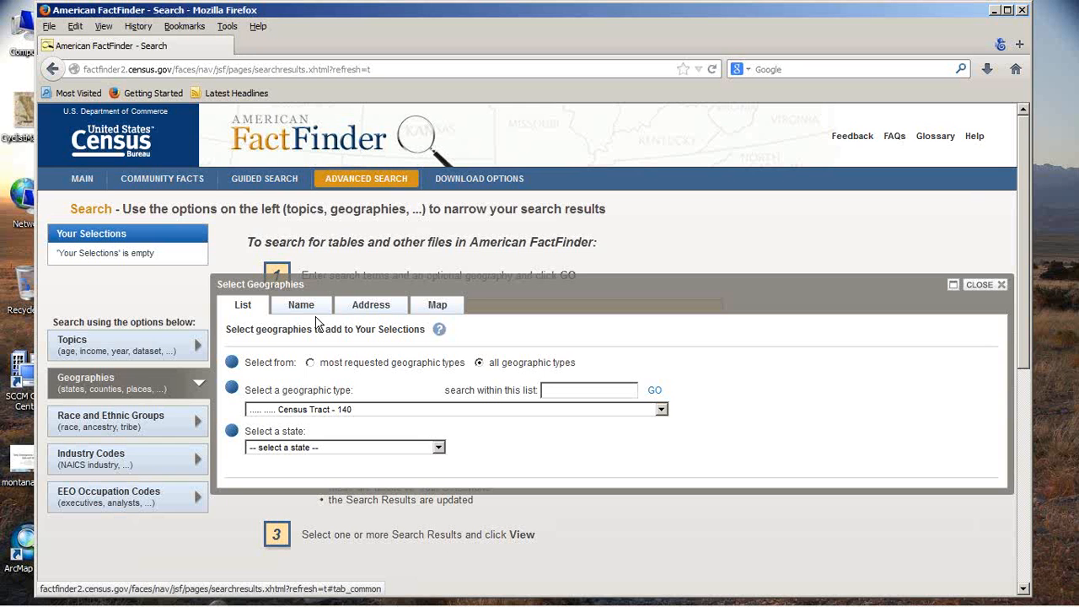
- Choose Montana as the state, add All Census Tracts within Montana to the selections, and close the geography overlay
{"action": "left_click", "coordinate": [438, 448]}
{"action": "scroll", "coordinate": [425, 396], "scroll_direction": "down", "scroll_amount": 2}
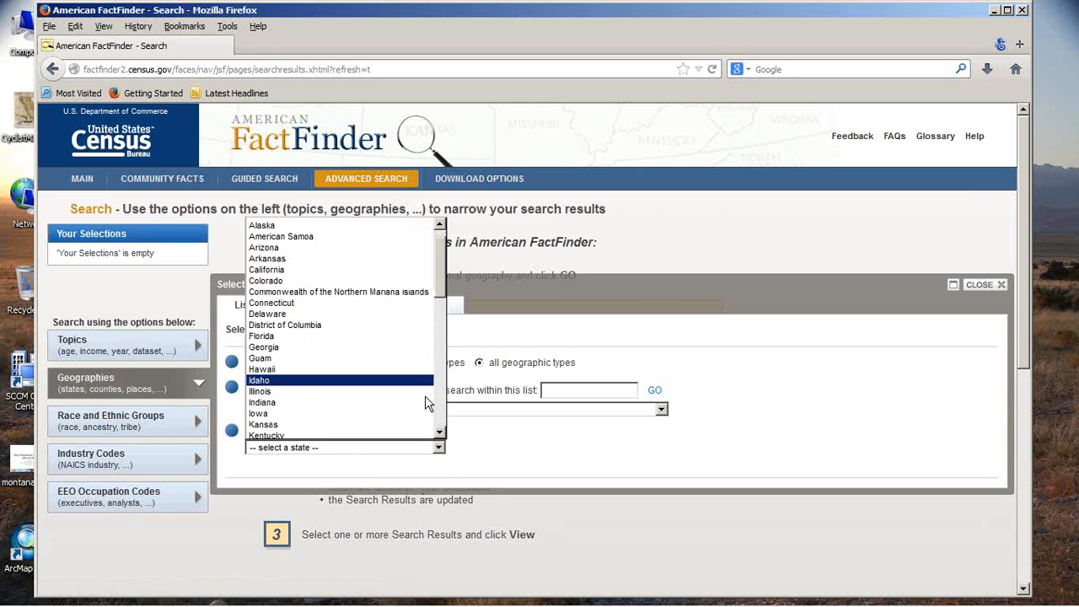
{"action": "scroll", "coordinate": [368, 402], "scroll_direction": "down", "scroll_amount": 3}
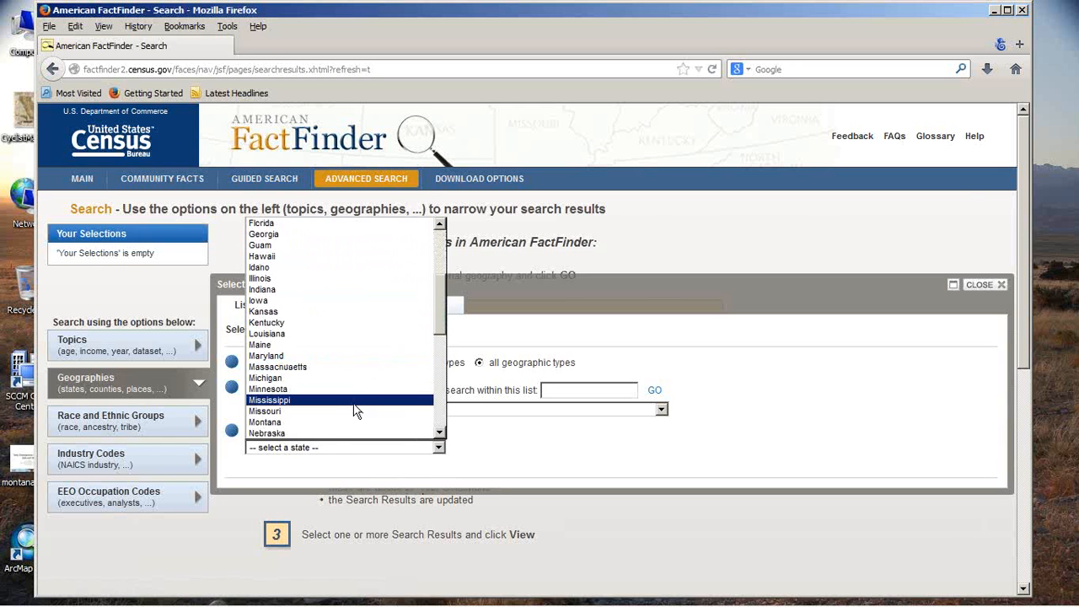
{"action": "left_click", "coordinate": [270, 389]}
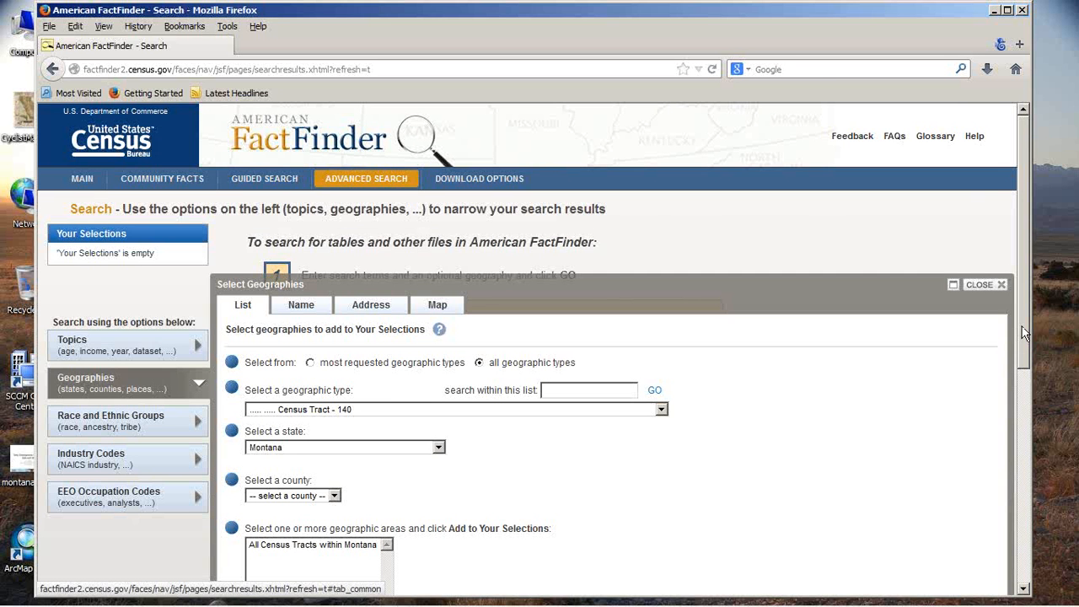
{"action": "left_click_drag", "start_coordinate": [1025, 334], "coordinate": [1061, 407]}
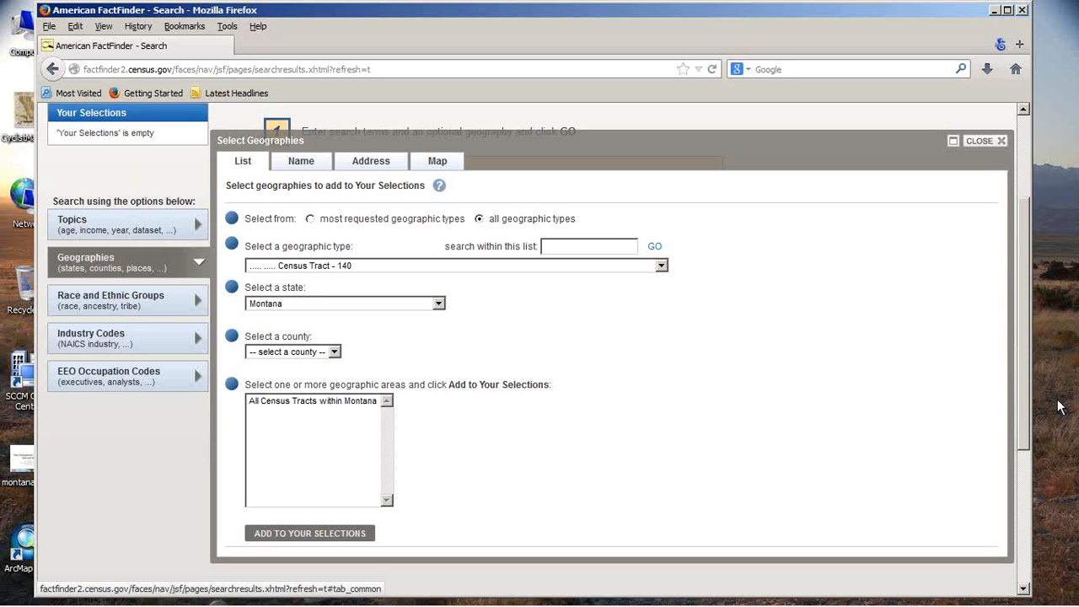
{"action": "left_click", "coordinate": [300, 402]}
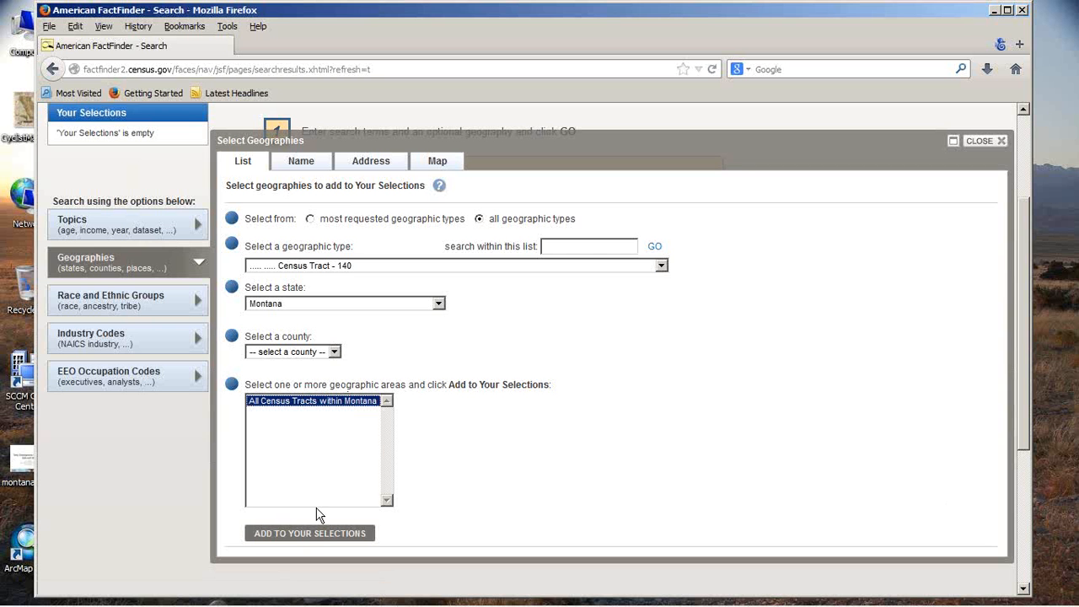
{"action": "left_click", "coordinate": [326, 533]}
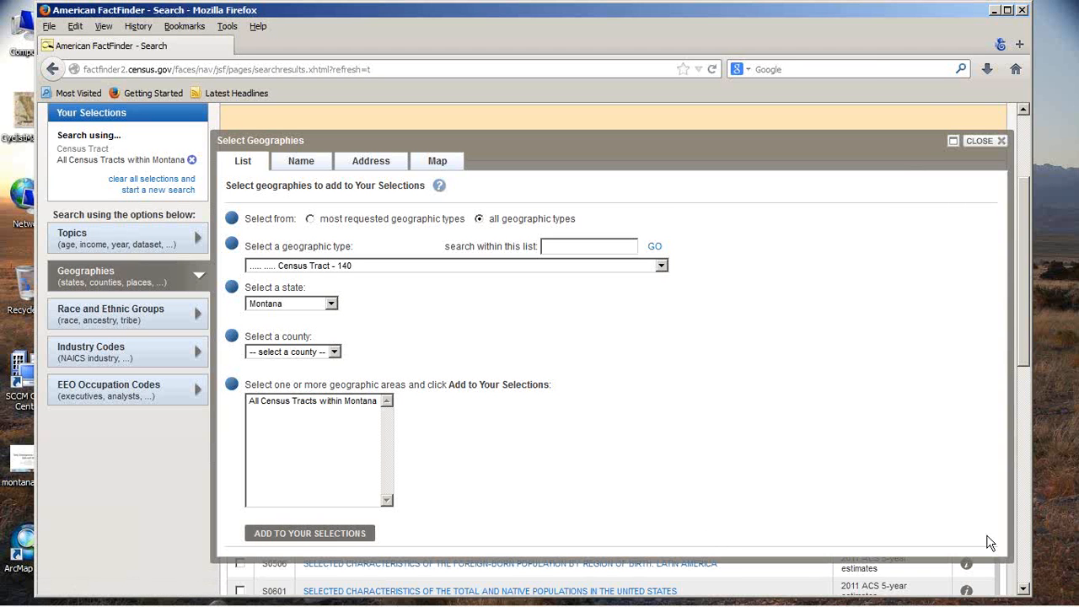
{"action": "left_click", "coordinate": [990, 144]}
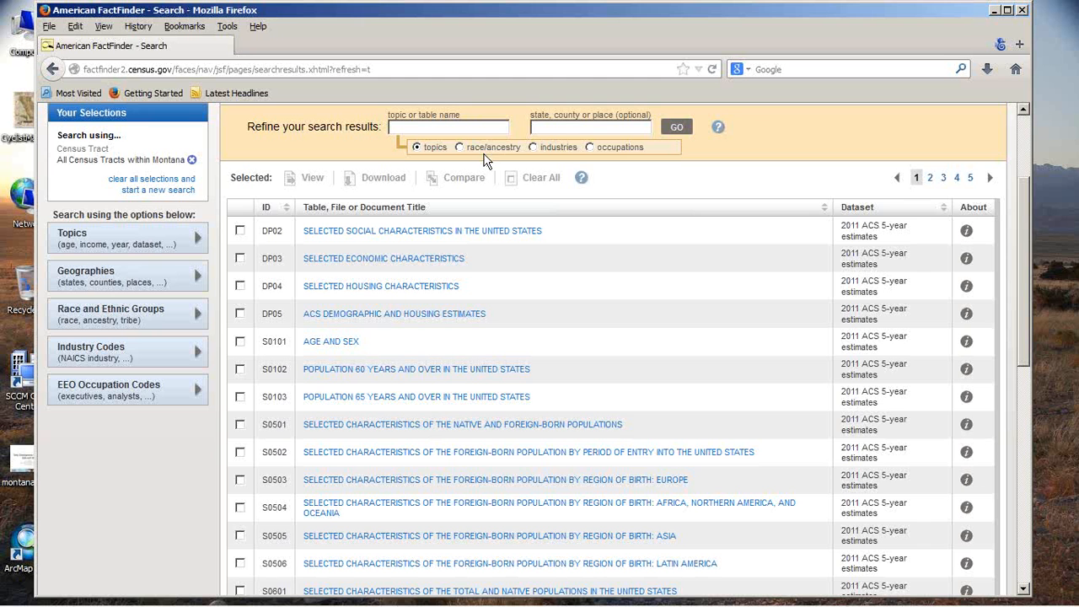
- Search the topic or table name for "heating" and refine the results to B25040: HOUSE HEATING FUEL
{"action": "left_click", "coordinate": [430, 127]}
{"action": "type", "text": "heating"}
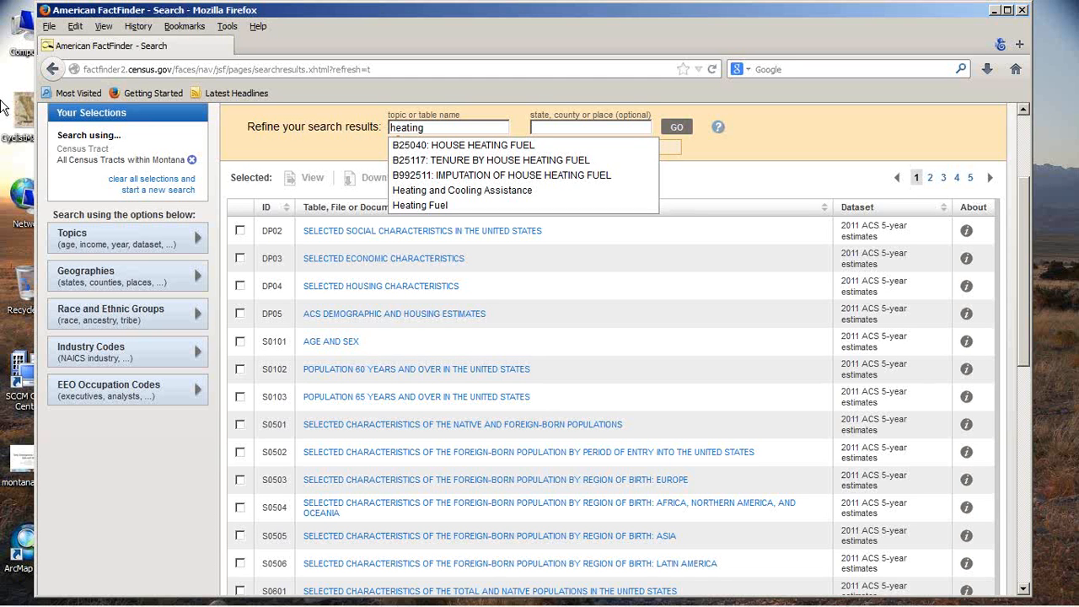
{"action": "left_click", "coordinate": [438, 146]}
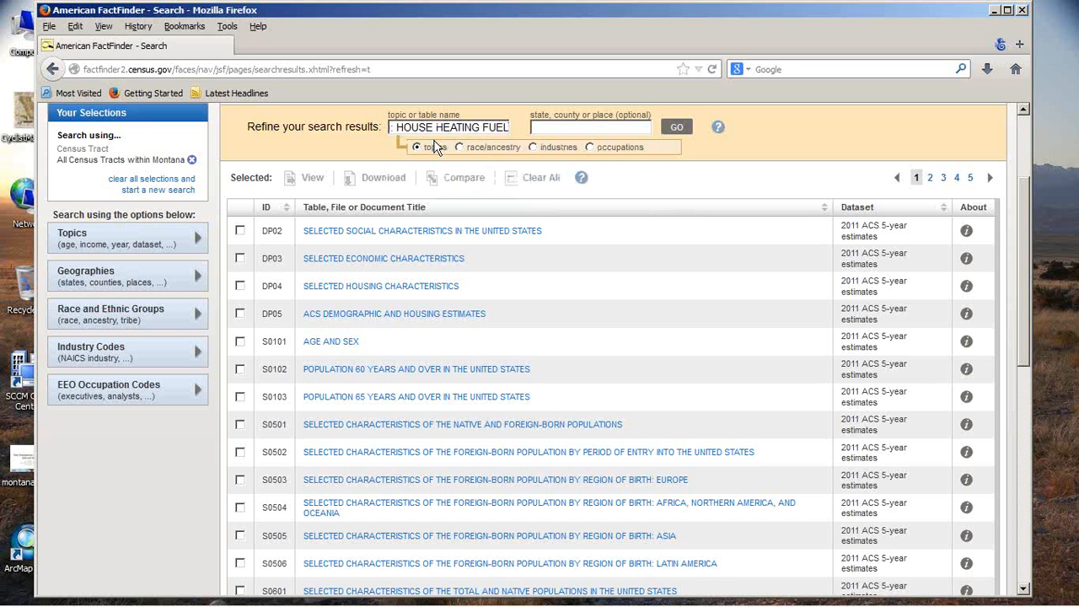
{"action": "scroll", "coordinate": [1011, 246], "scroll_direction": "up", "scroll_amount": 1}
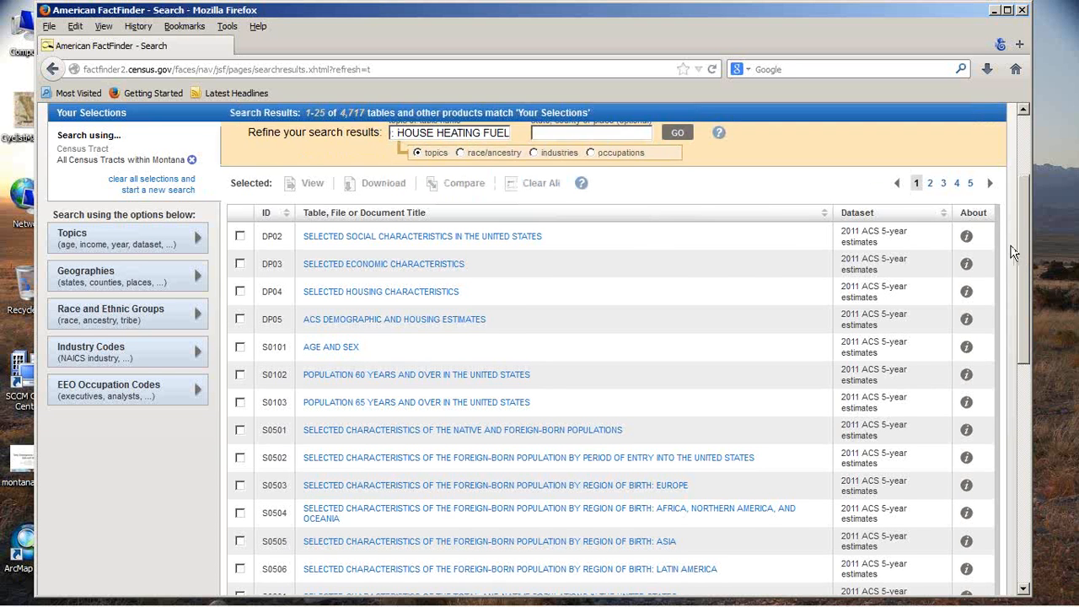
{"action": "scroll", "coordinate": [1014, 253], "scroll_direction": "up", "scroll_amount": 3}
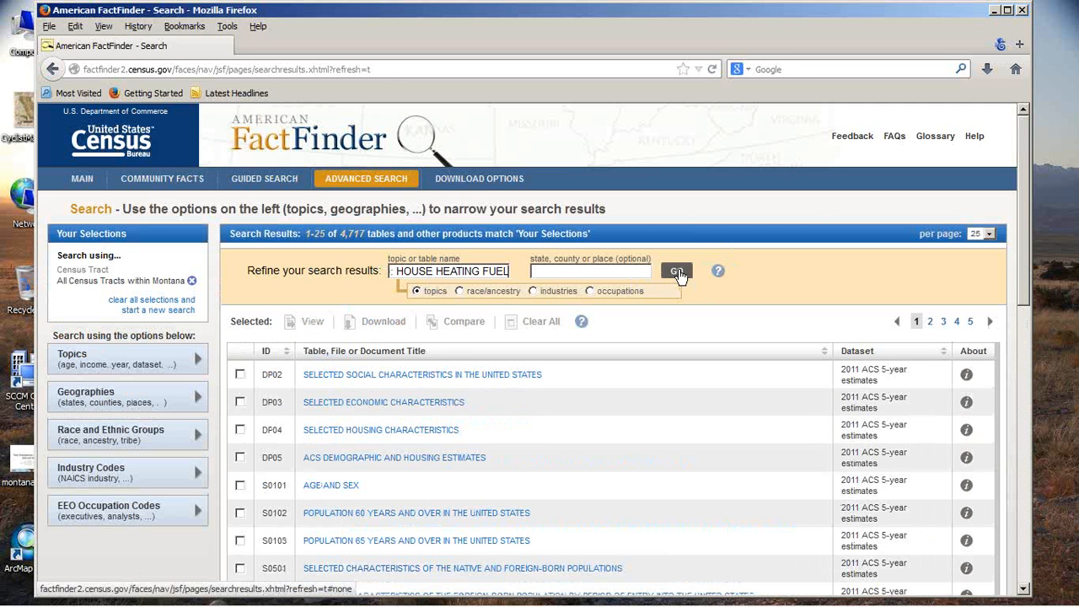
{"action": "left_click", "coordinate": [677, 271]}
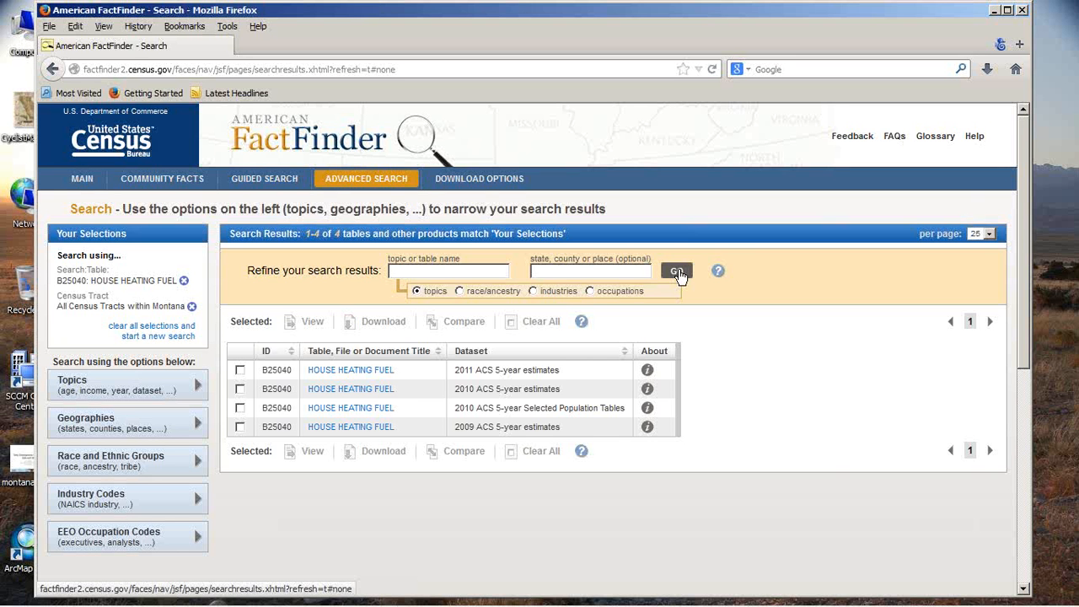
- Select the 2011 ACS 5-year estimates version of House Heating Fuel and view its fuel types by census tract
{"action": "left_click", "coordinate": [241, 371]}
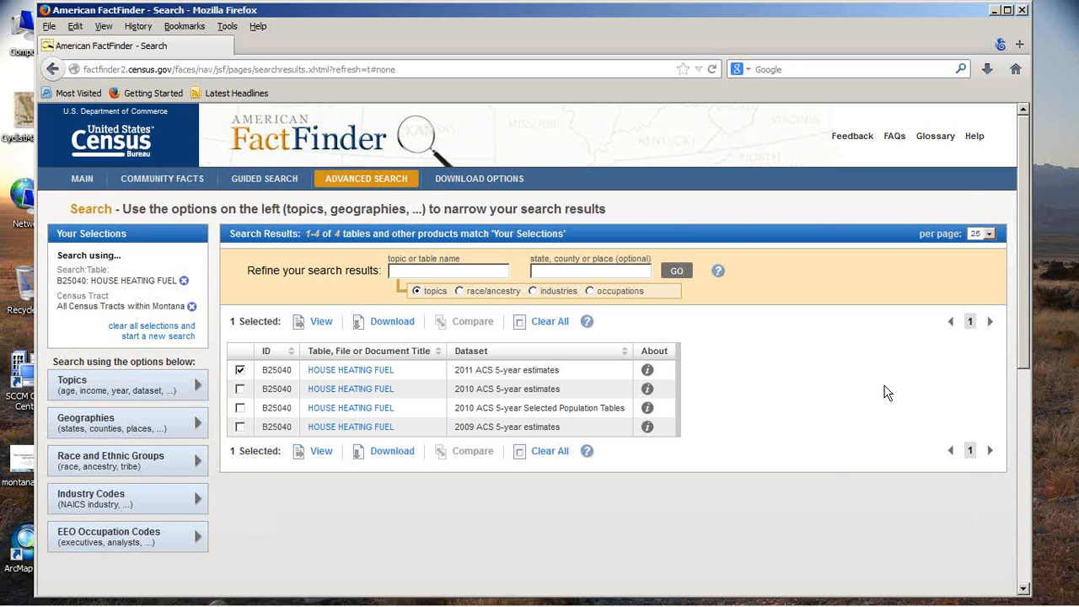
{"action": "left_click", "coordinate": [322, 327]}
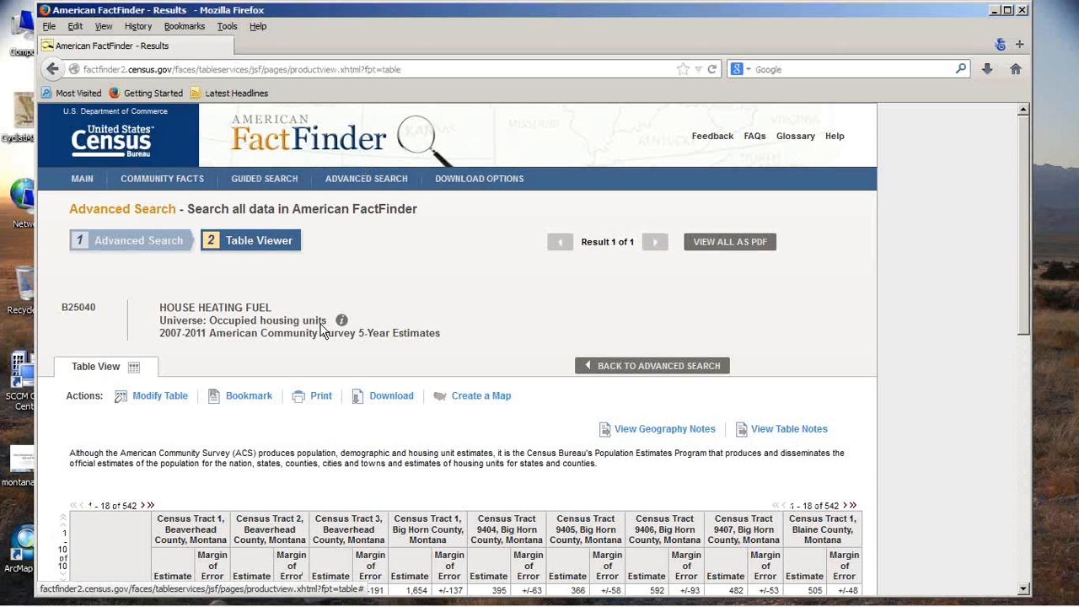
{"action": "scroll", "coordinate": [348, 394], "scroll_direction": "down", "scroll_amount": 3}
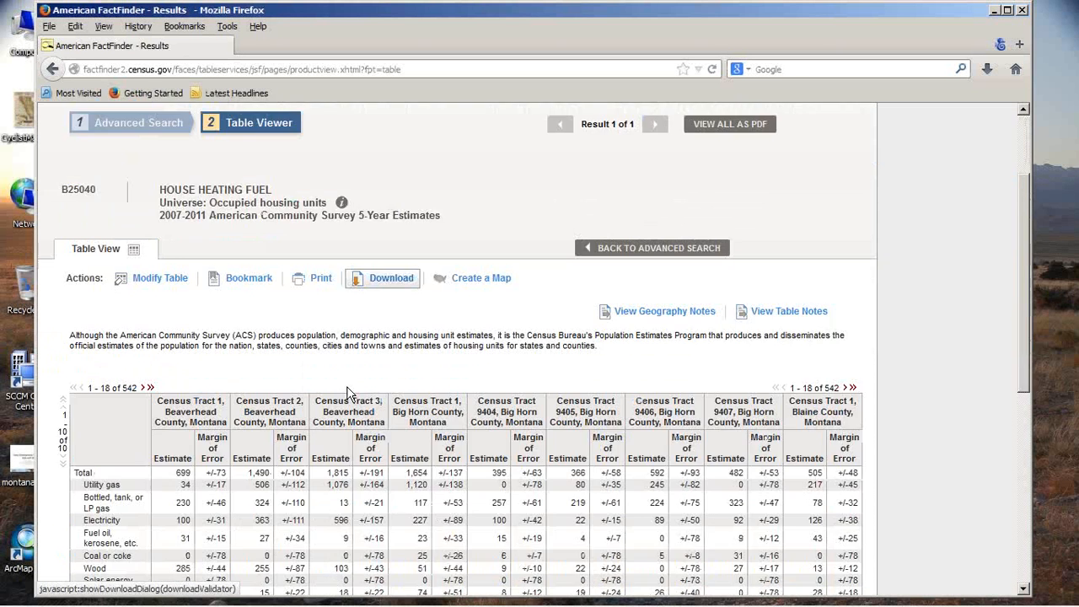
{"action": "scroll", "coordinate": [348, 394], "scroll_direction": "down", "scroll_amount": 3}
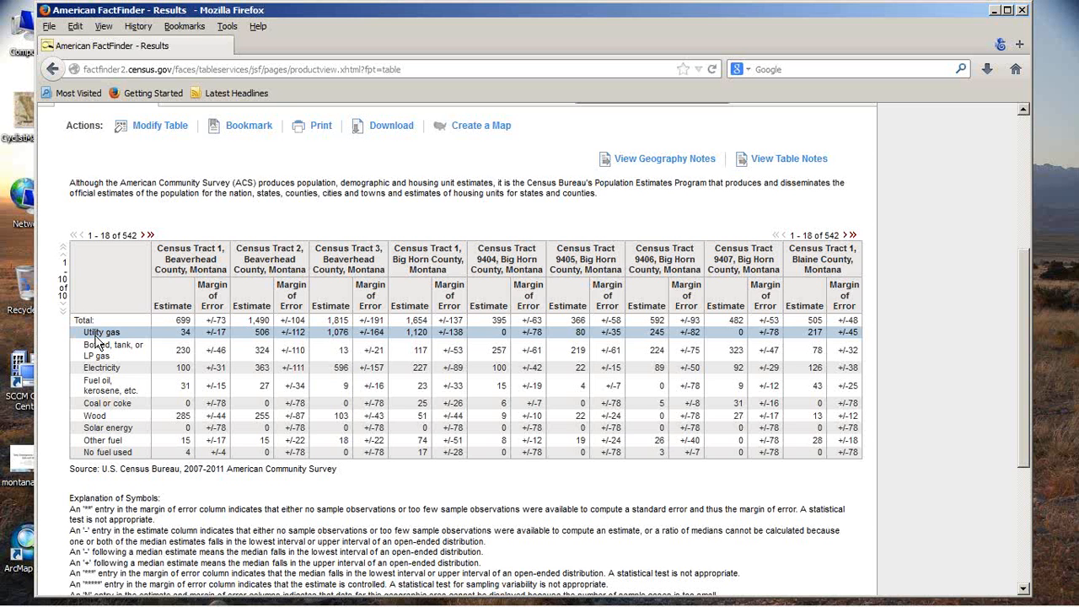
- Look over the heating fuel table and its symbol explanations, read the table notes about sampling variability, and close the notes
{"action": "scroll", "coordinate": [468, 414], "scroll_direction": "down", "scroll_amount": 2}
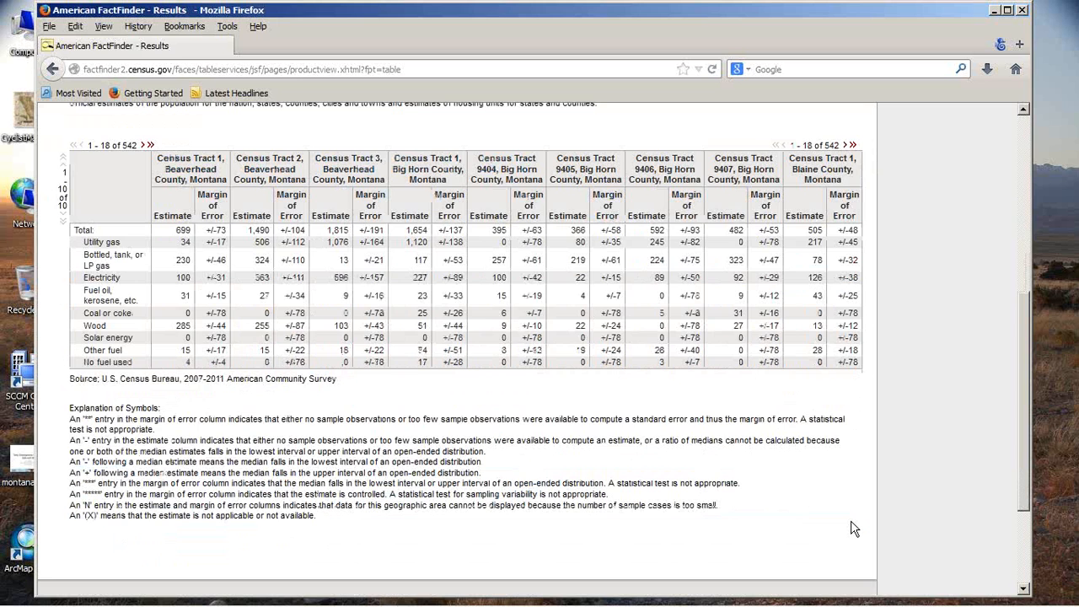
{"action": "scroll", "coordinate": [851, 529], "scroll_direction": "up", "scroll_amount": 4}
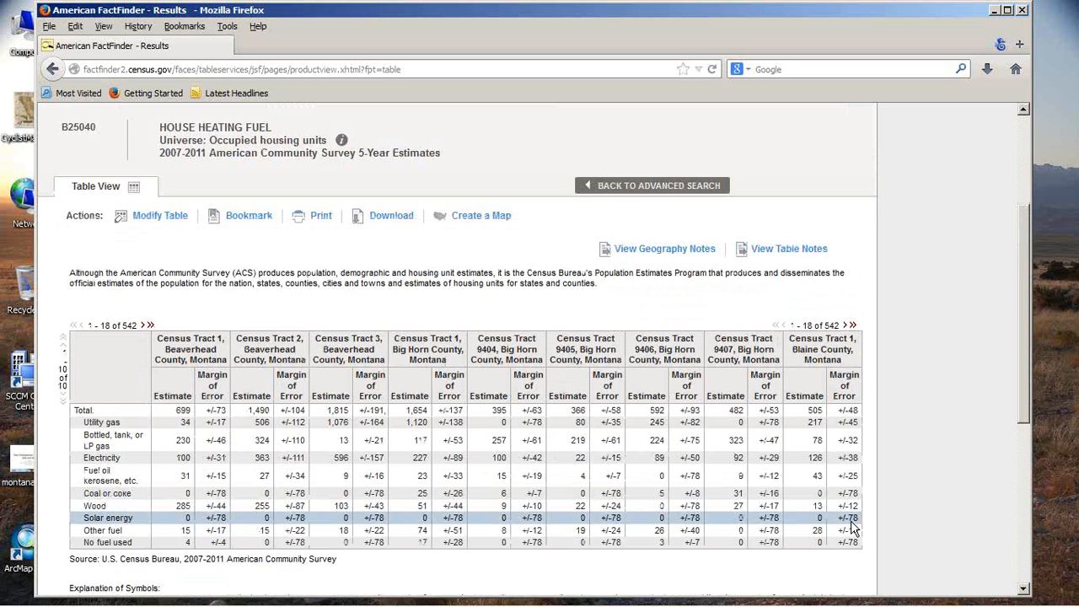
{"action": "scroll", "coordinate": [852, 529], "scroll_direction": "down", "scroll_amount": 1}
{"action": "scroll", "coordinate": [852, 529], "scroll_direction": "down", "scroll_amount": 2}
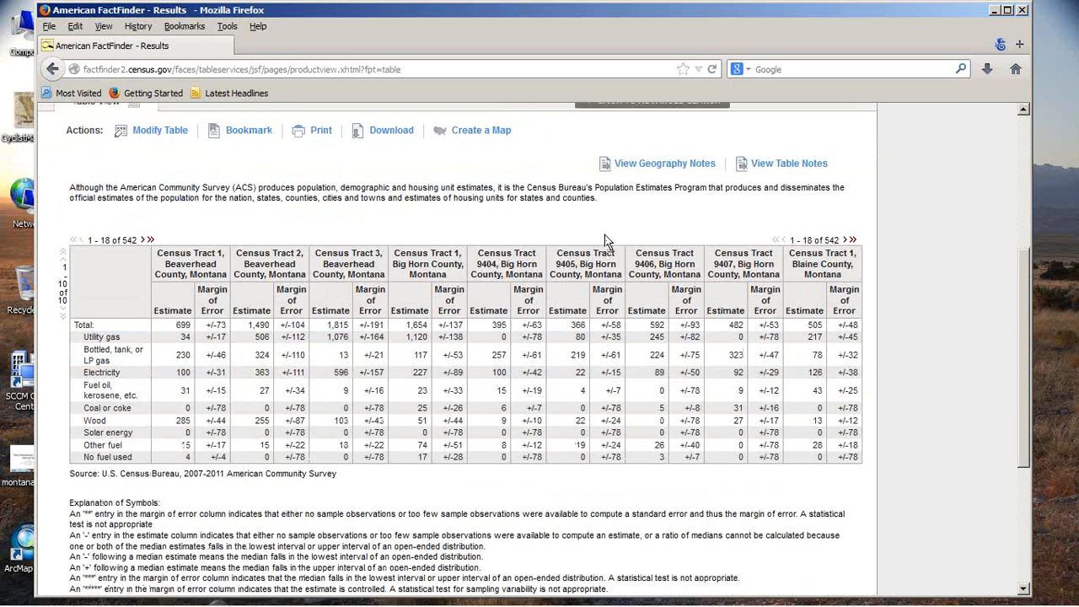
{"action": "scroll", "coordinate": [785, 341], "scroll_direction": "up", "scroll_amount": 4}
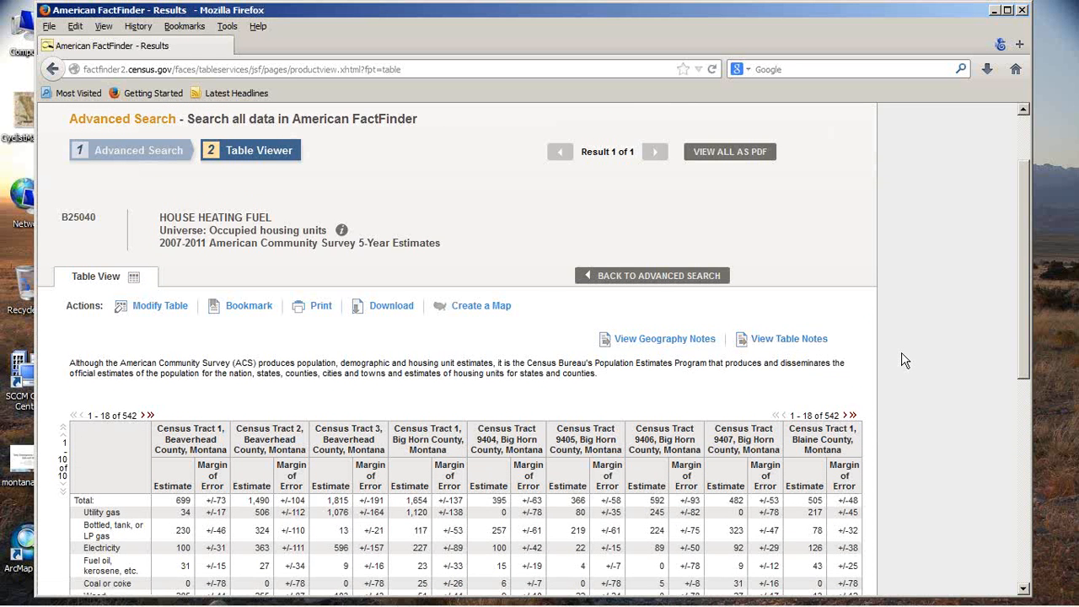
{"action": "scroll", "coordinate": [903, 361], "scroll_direction": "down", "scroll_amount": 2}
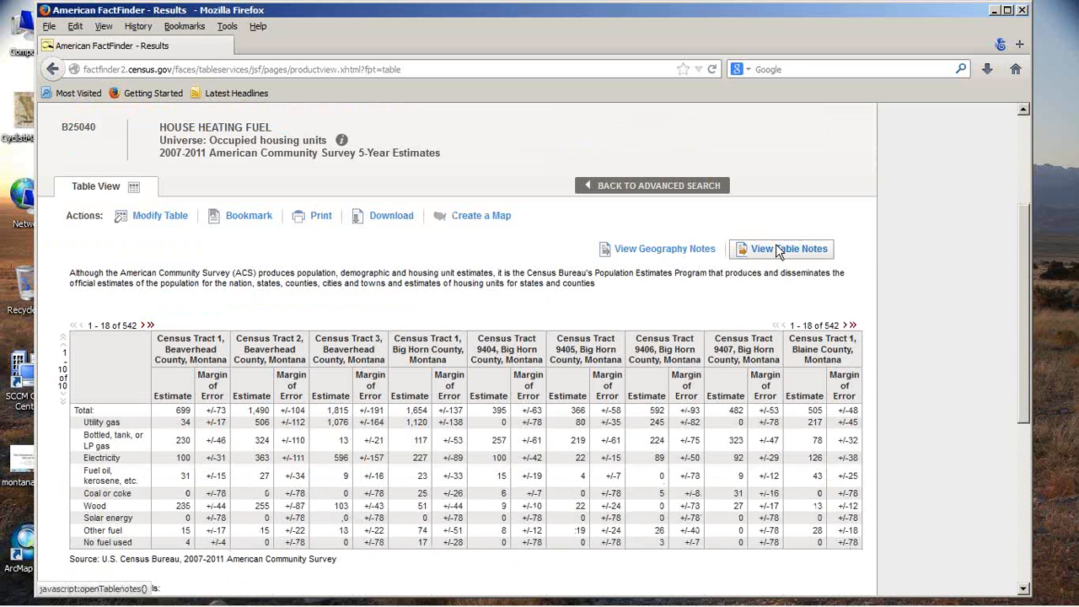
{"action": "left_click", "coordinate": [776, 250]}
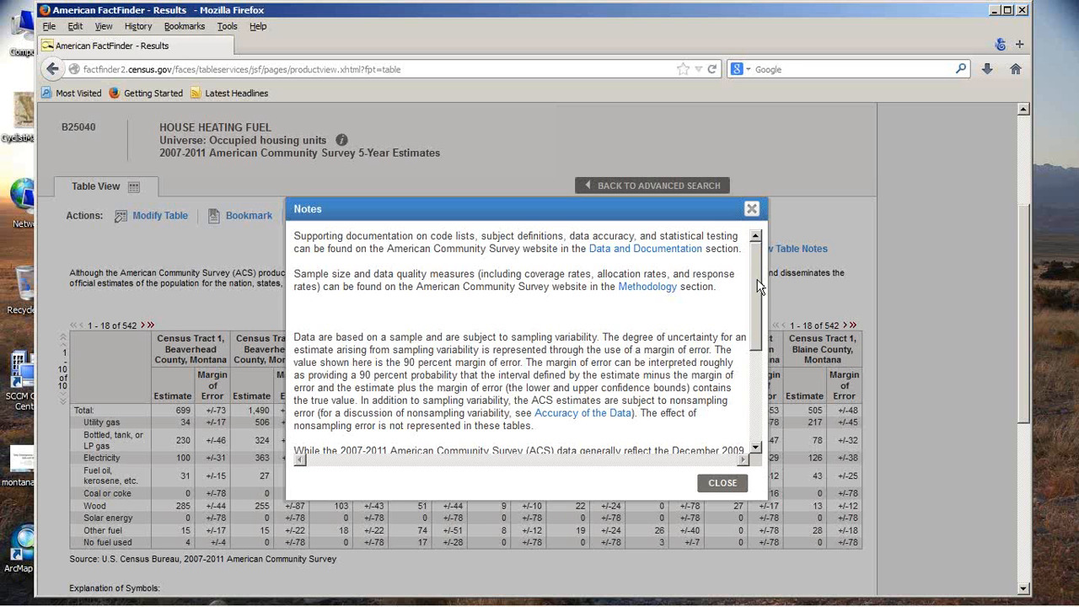
{"action": "left_click_drag", "start_coordinate": [757, 286], "coordinate": [759, 311]}
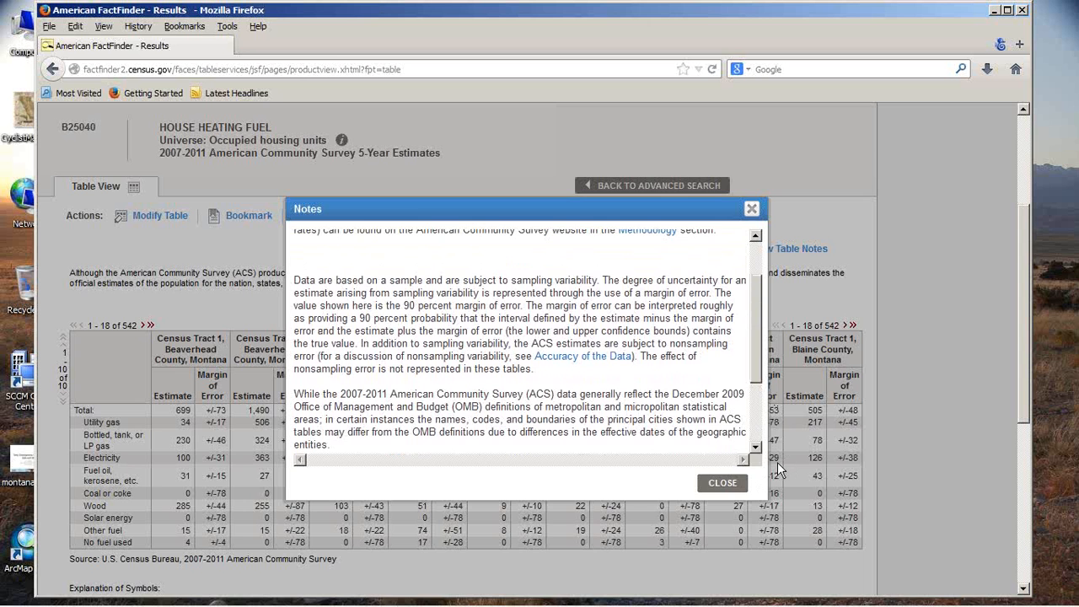
{"action": "left_click", "coordinate": [734, 485]}
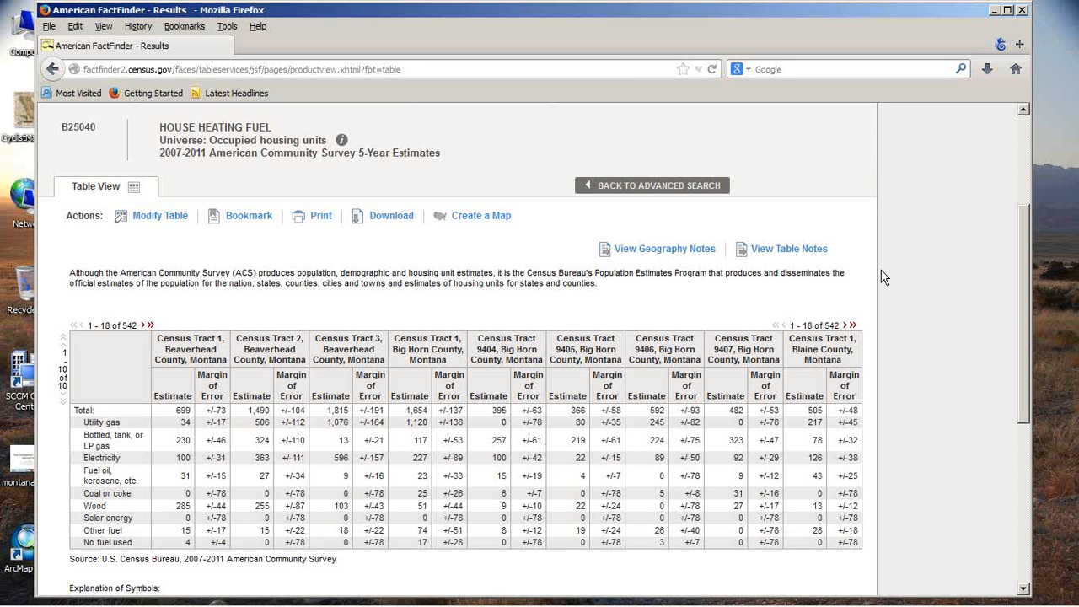
- Download the table as comma-delimited data and annotations in a single file, and open ACS_11_5YR_B25040.zip with WinZip
{"action": "left_click", "coordinate": [380, 222]}
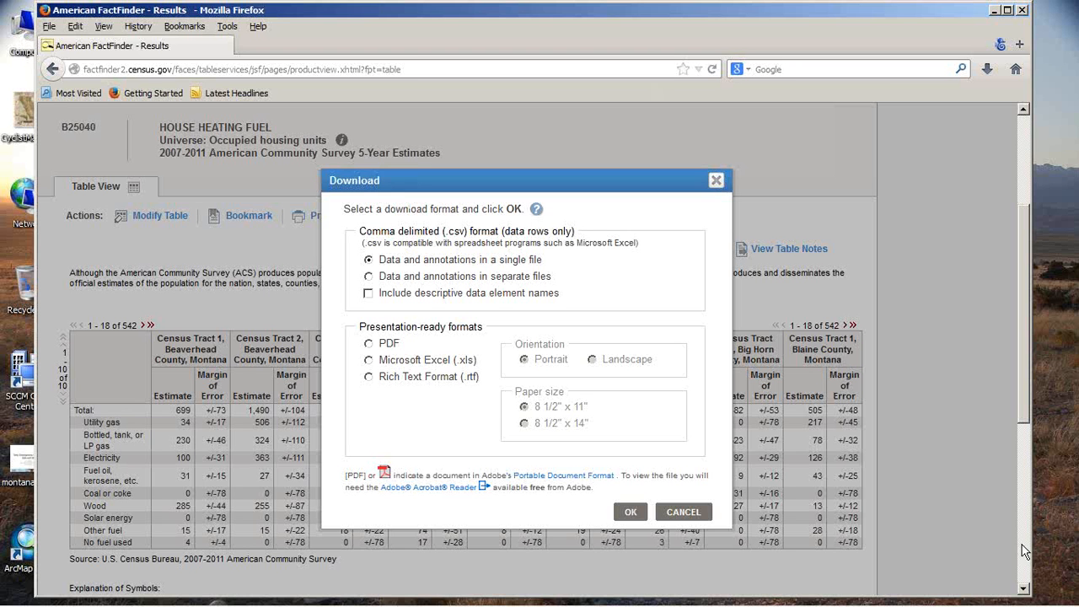
{"action": "left_click", "coordinate": [629, 512]}
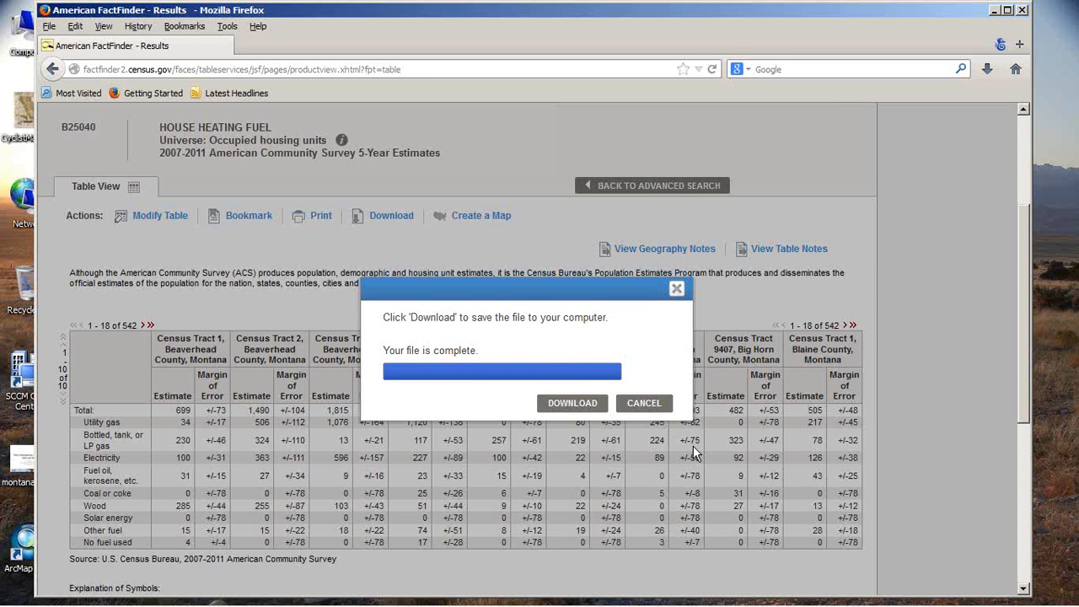
{"action": "left_click", "coordinate": [574, 403]}
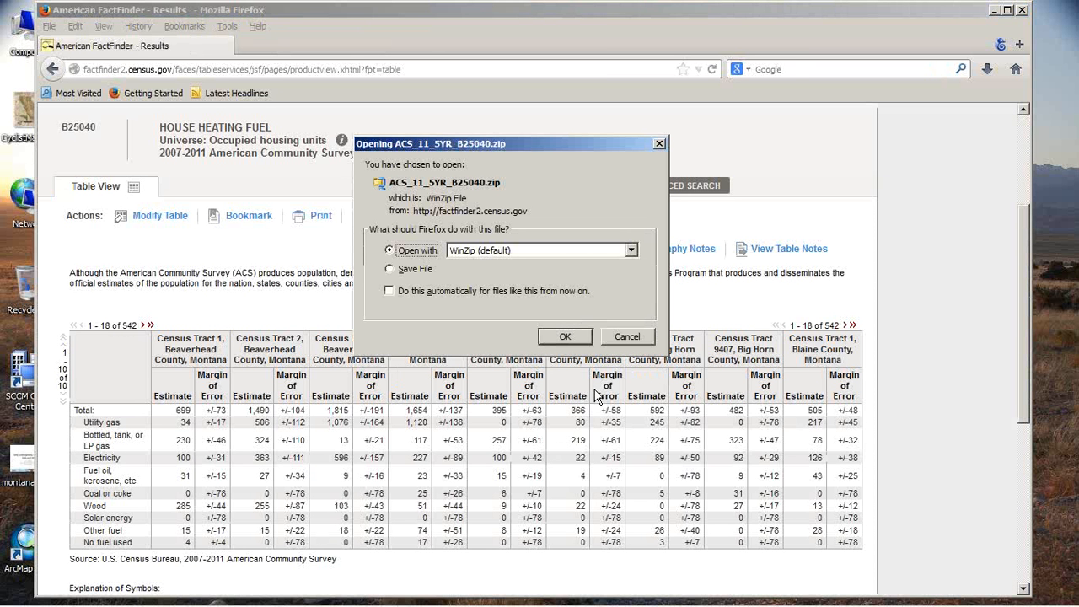
{"action": "left_click", "coordinate": [574, 335]}
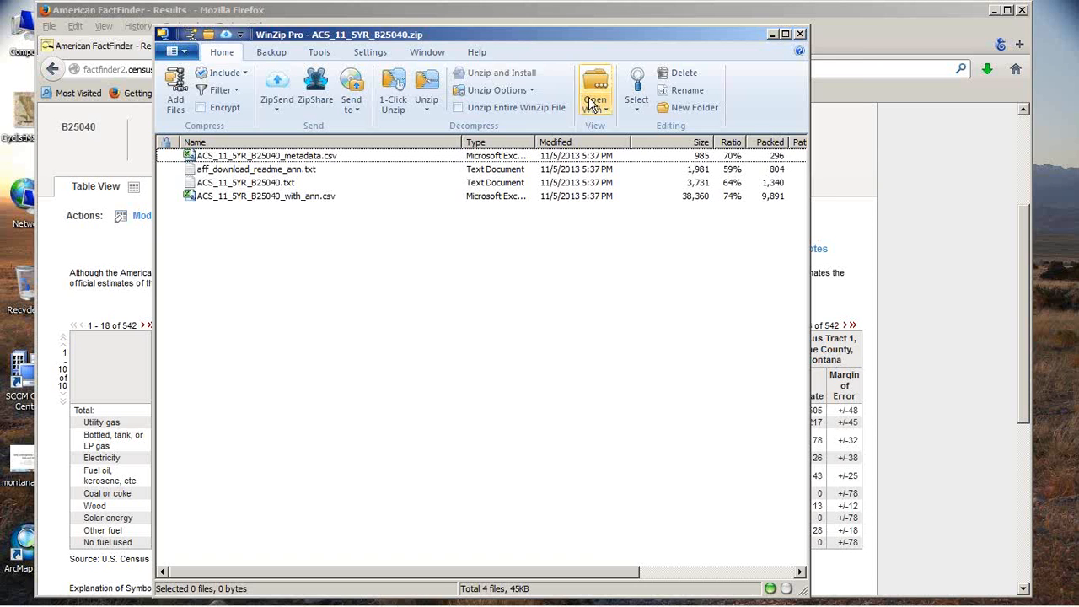
- Reposition the WinZip window, open ACS_11_5YR_B25040_with_ann.csv to view its tract data, and close it
{"action": "left_click_drag", "start_coordinate": [634, 41], "coordinate": [686, 60]}
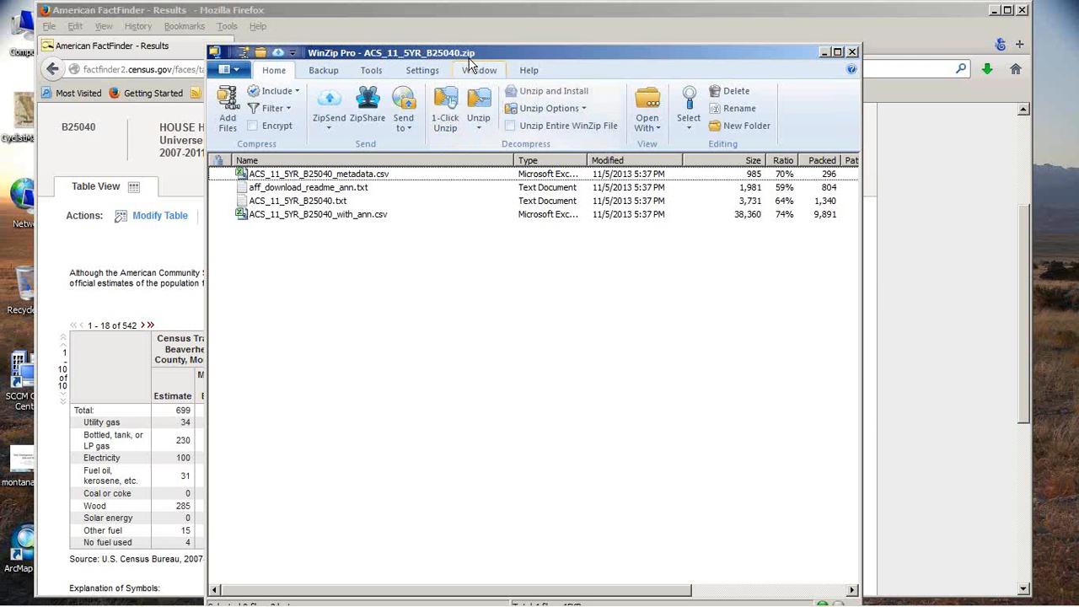
{"action": "left_click_drag", "start_coordinate": [471, 56], "coordinate": [475, 35]}
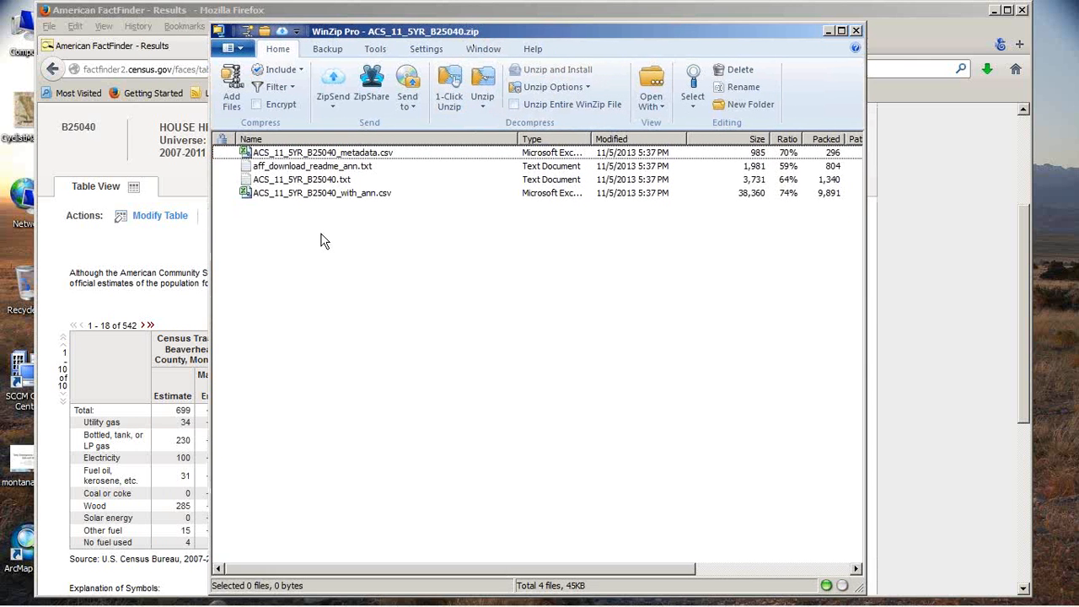
{"action": "double_click", "coordinate": [291, 197]}
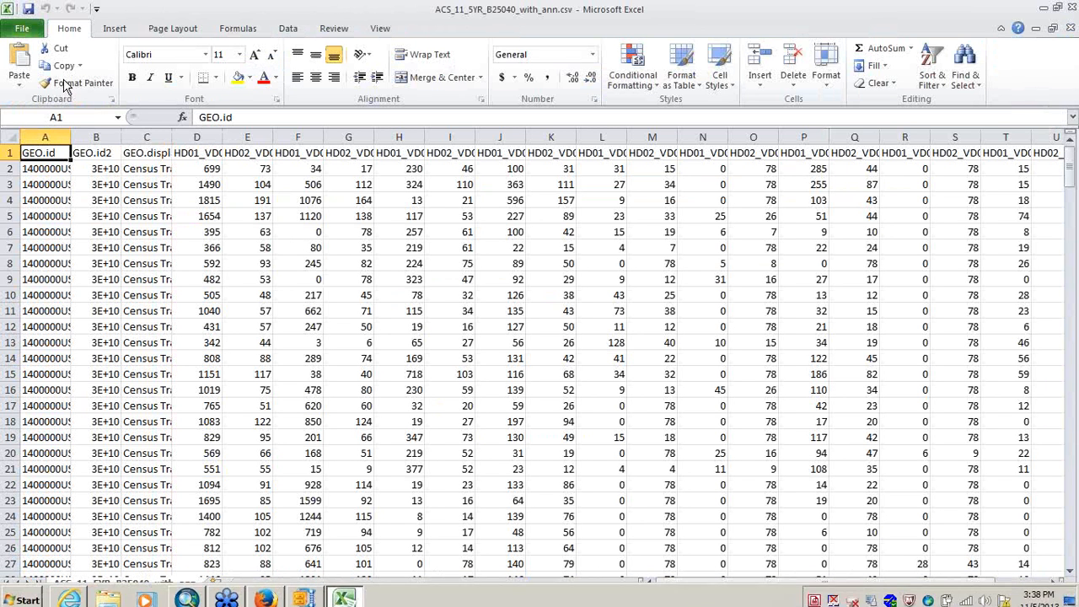
{"action": "left_click", "coordinate": [1072, 7]}
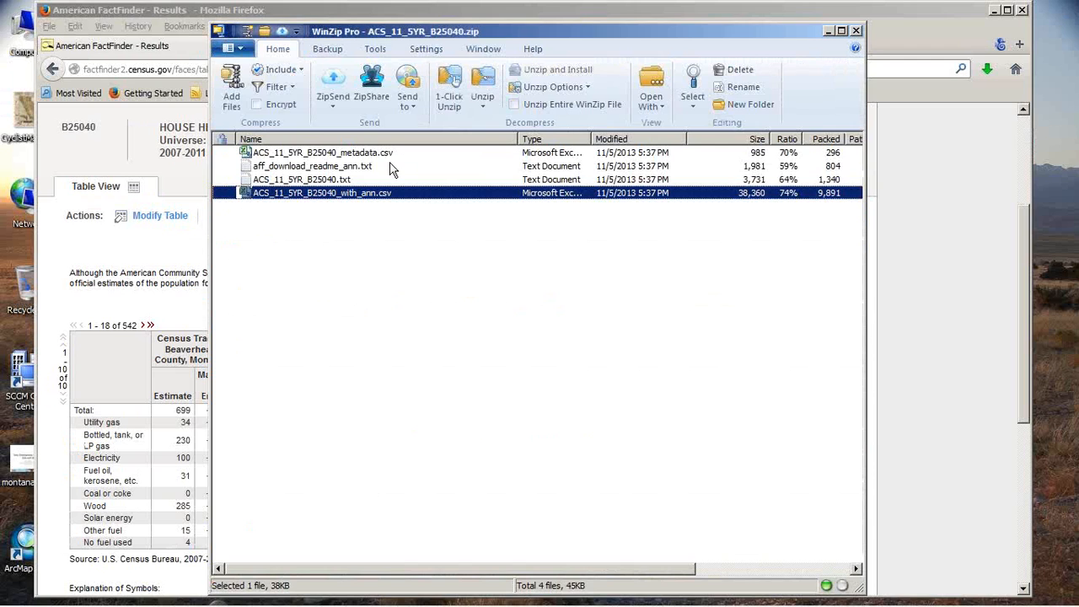
- Open ACS_11_5YR_B25040_metadata.csv and adjust its column widths to read the field codes and descriptions
{"action": "left_click", "coordinate": [378, 151]}
{"action": "double_click", "coordinate": [379, 152]}
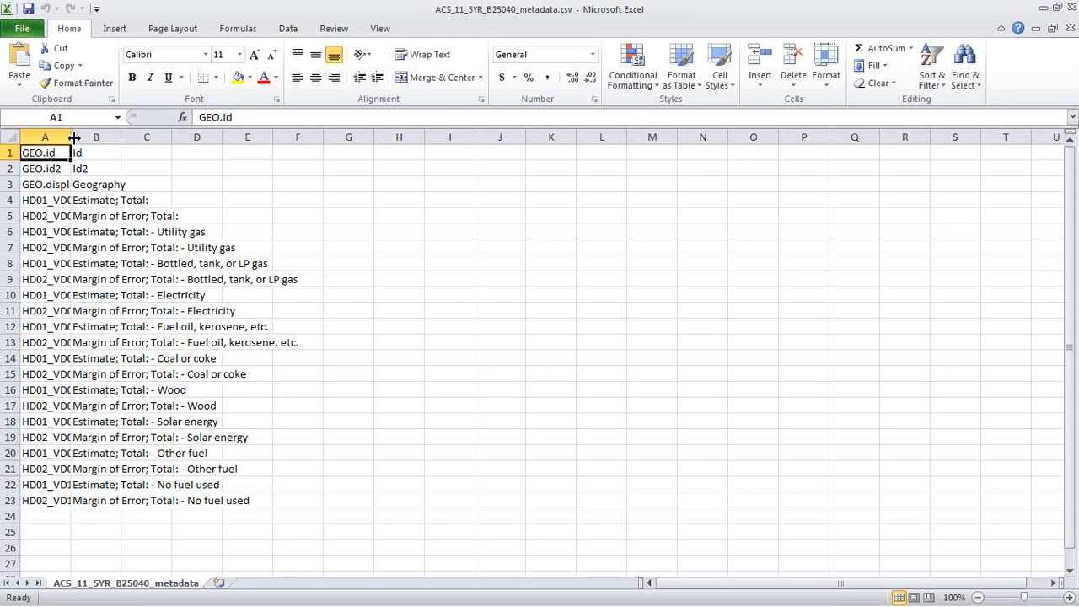
{"action": "left_click_drag", "start_coordinate": [74, 138], "coordinate": [439, 169]}
{"action": "left_click", "coordinate": [59, 137]}
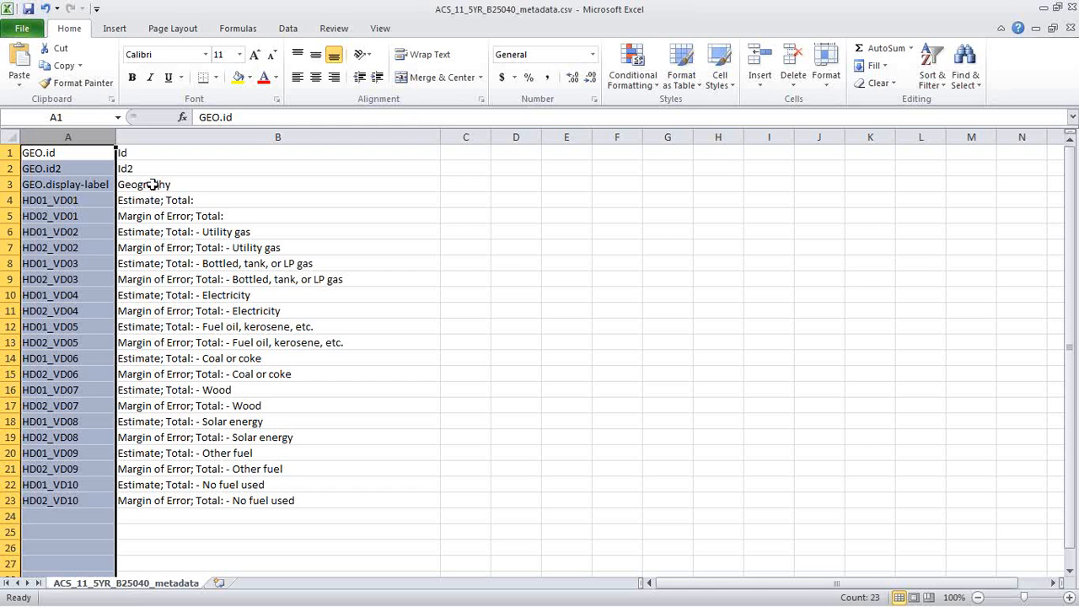
{"action": "left_click", "coordinate": [151, 185]}
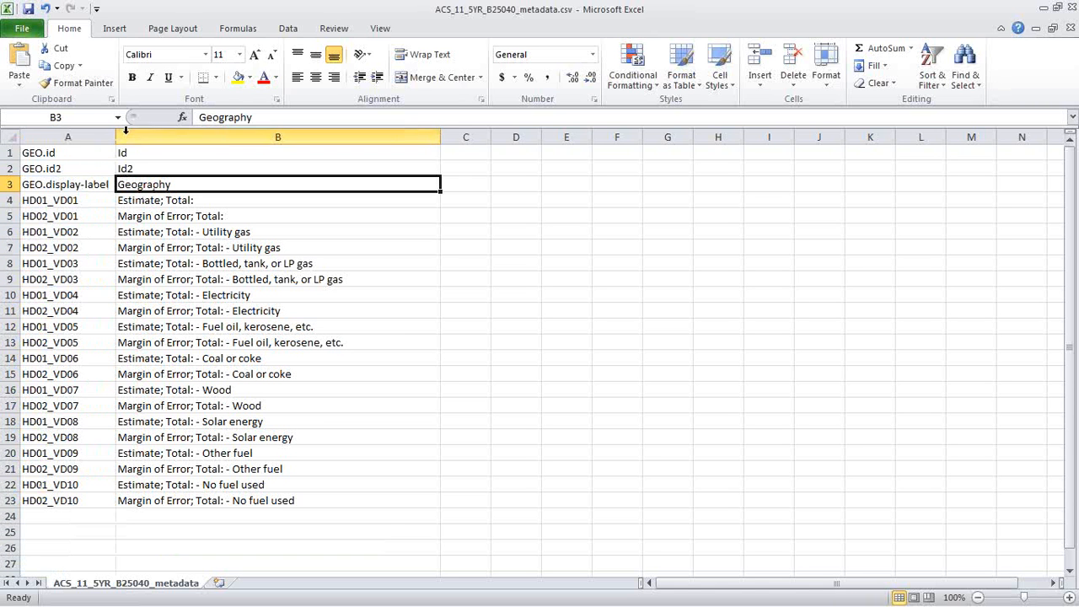
{"action": "left_click_drag", "start_coordinate": [114, 137], "coordinate": [91, 141]}
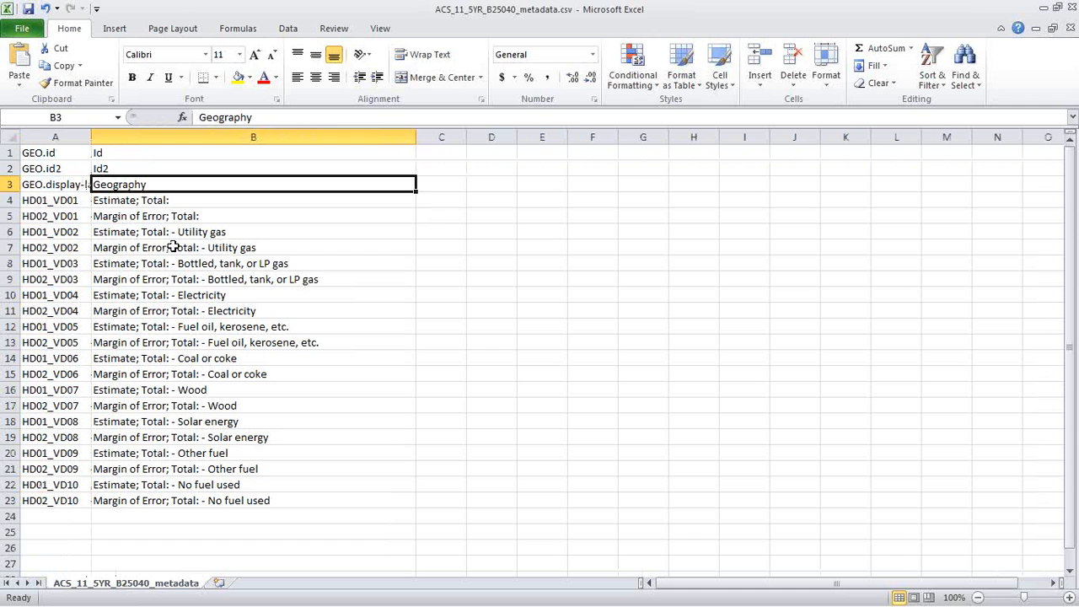
- Check the codes for the total estimate and its margin of error, and close the metadata file without saving
{"action": "left_click", "coordinate": [103, 204]}
{"action": "left_click", "coordinate": [100, 221]}
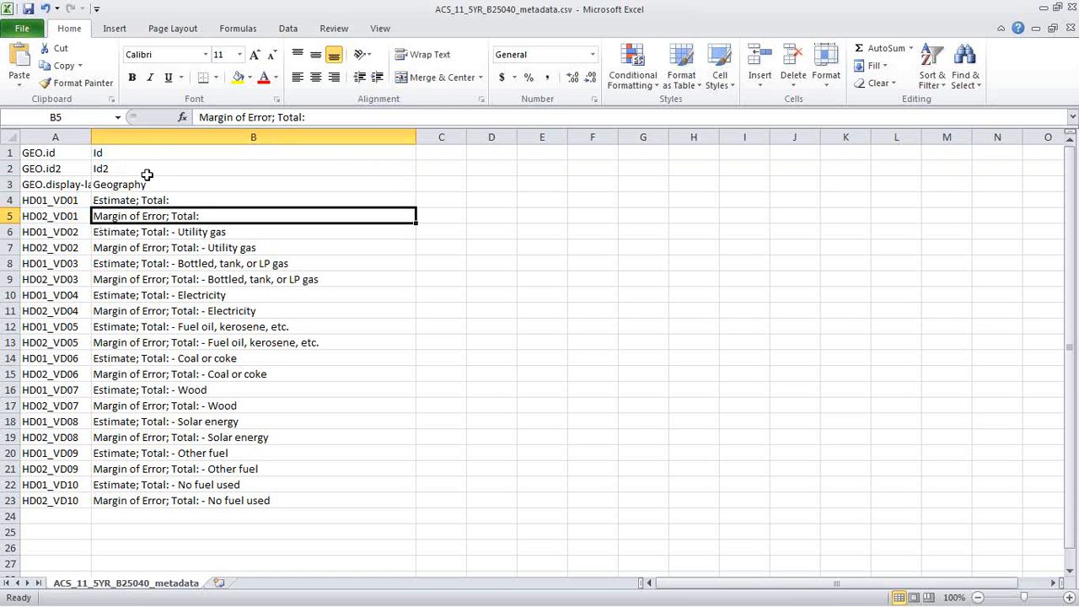
{"action": "left_click", "coordinate": [65, 203]}
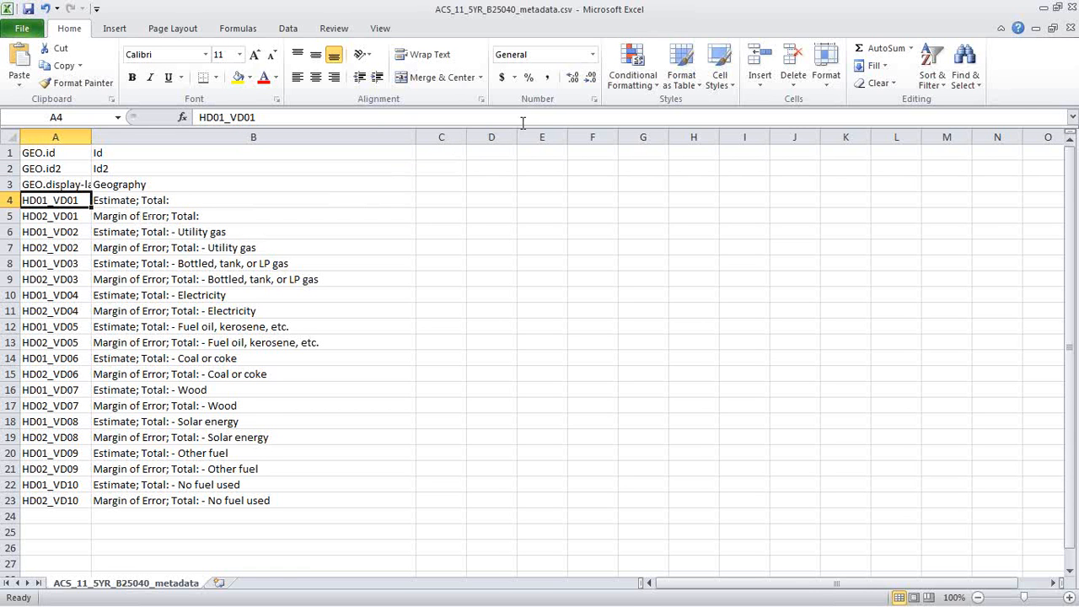
{"action": "left_click", "coordinate": [1073, 10]}
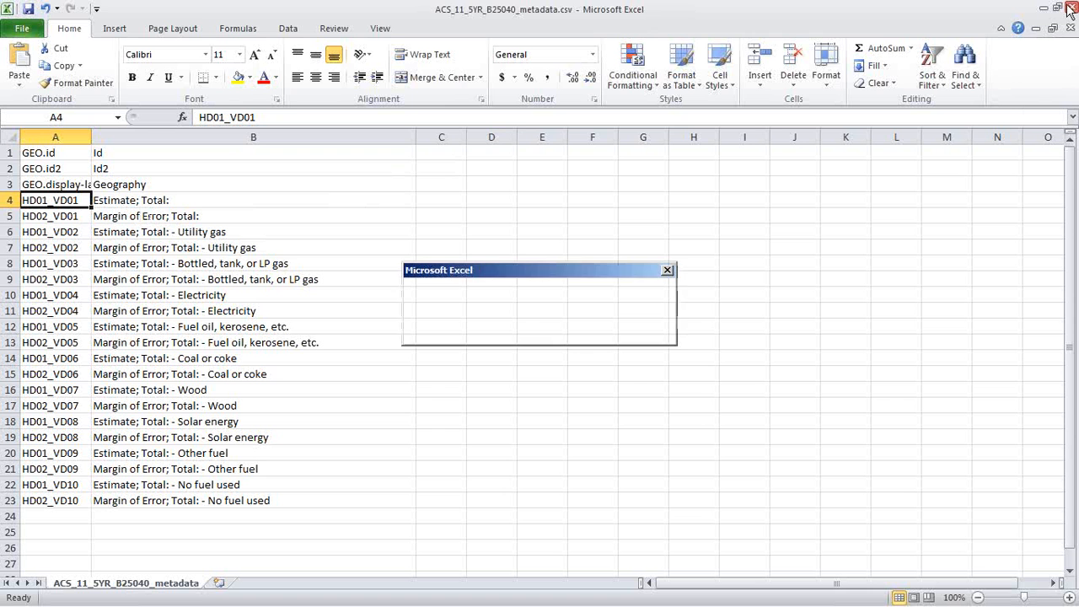
{"action": "left_click", "coordinate": [537, 330]}
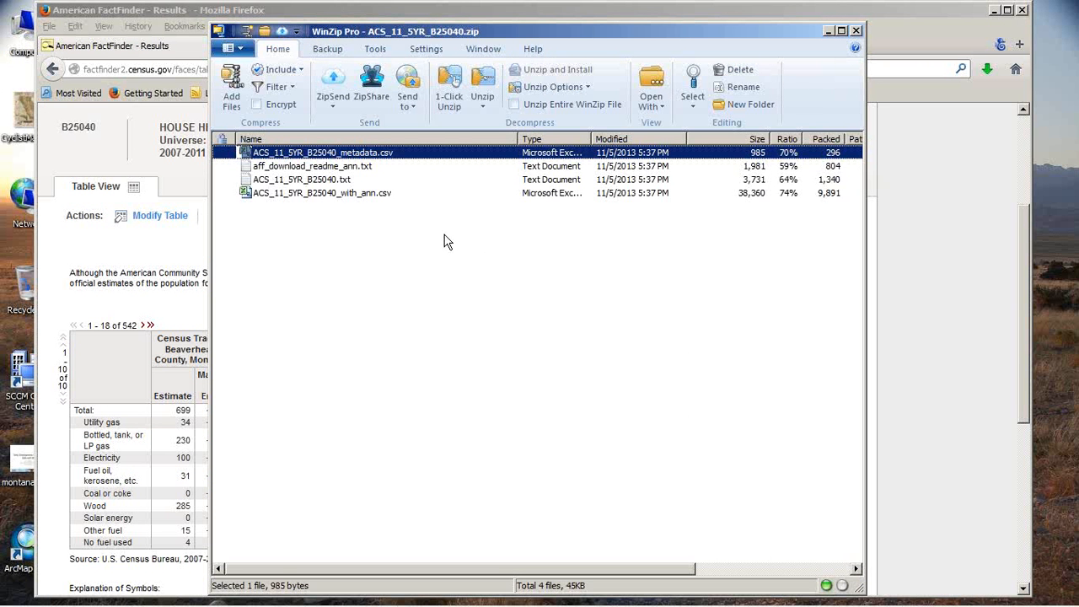
- Open ACS_11_5YR_B25040.txt, minimize WinZip, read through the table description and symbol explanations, and close the text file
{"action": "double_click", "coordinate": [317, 179]}
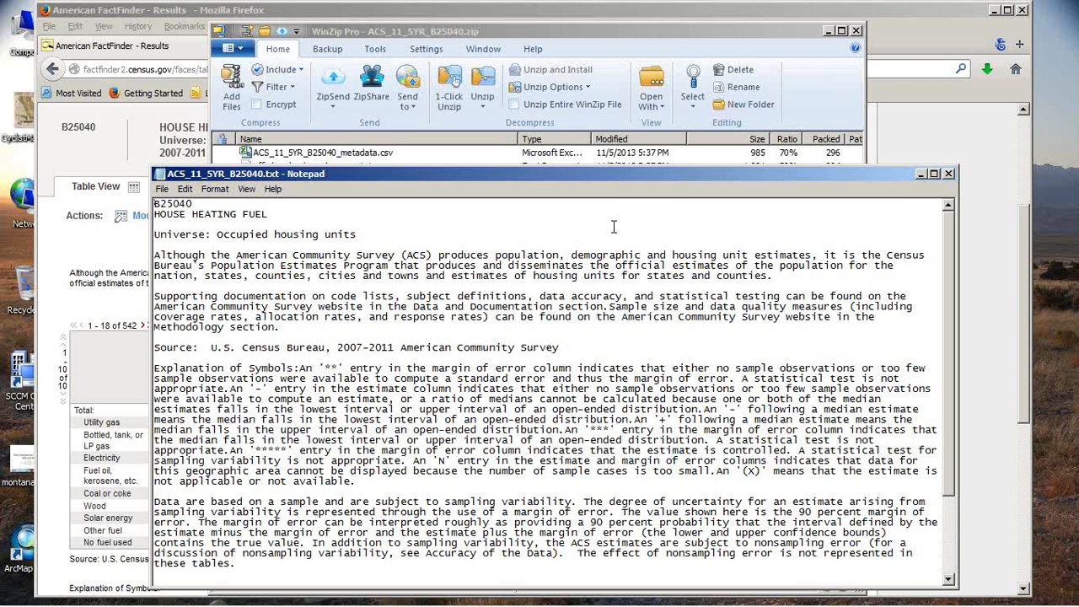
{"action": "left_click", "coordinate": [552, 32]}
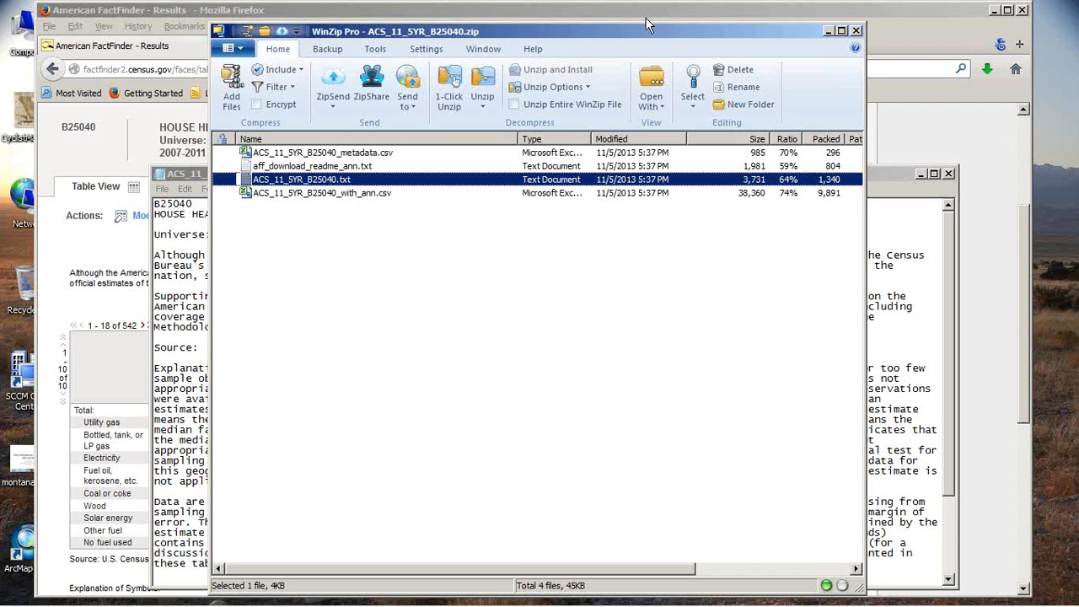
{"action": "left_click", "coordinate": [826, 32]}
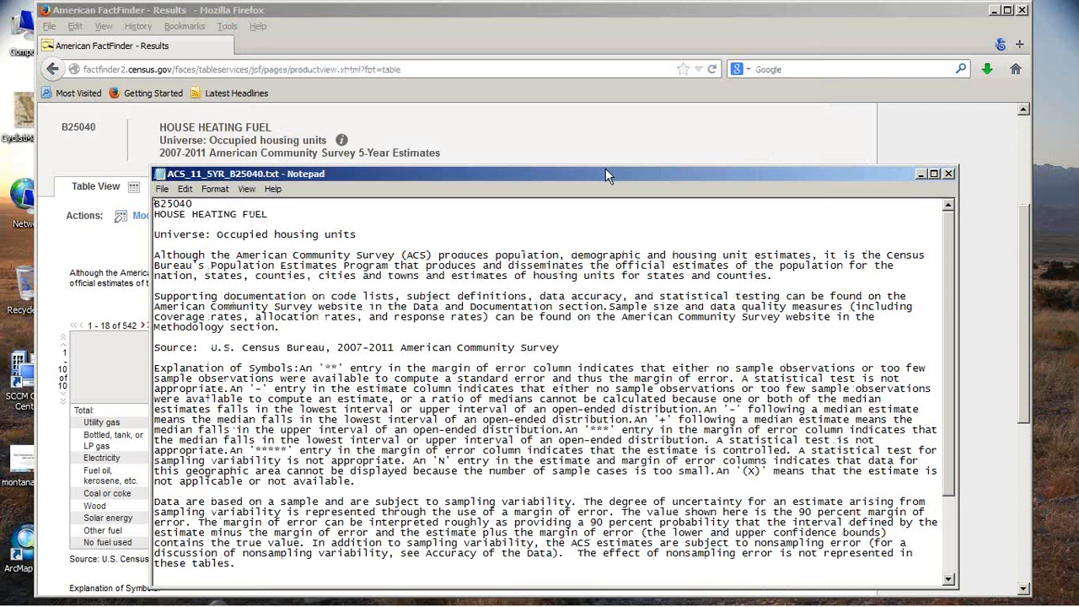
{"action": "left_click_drag", "start_coordinate": [605, 171], "coordinate": [571, 105]}
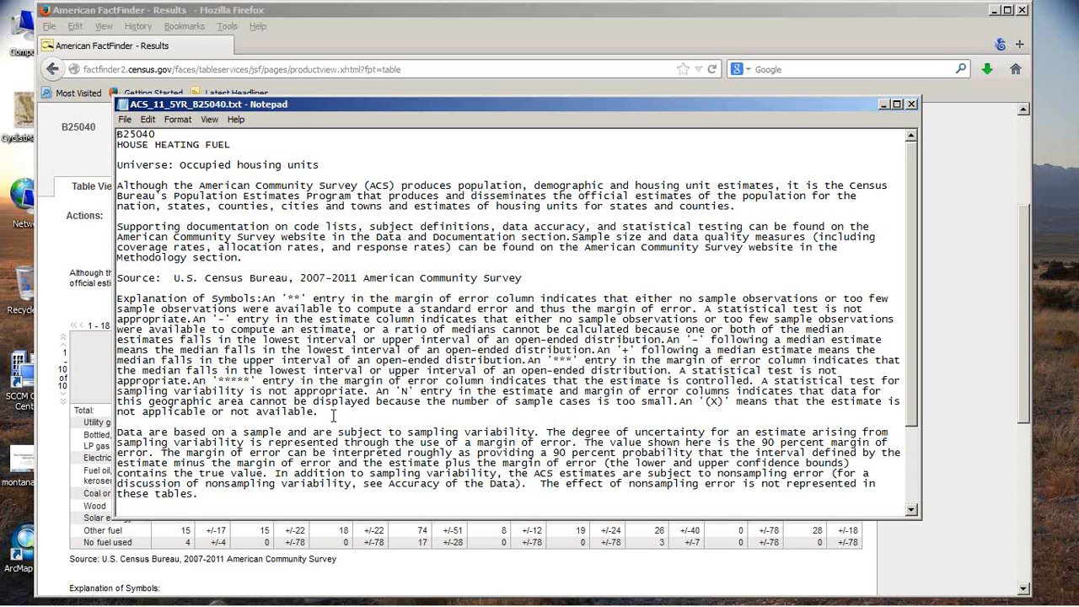
{"action": "scroll", "coordinate": [333, 416], "scroll_direction": "down", "scroll_amount": 1}
{"action": "scroll", "coordinate": [334, 405], "scroll_direction": "down", "scroll_amount": 1}
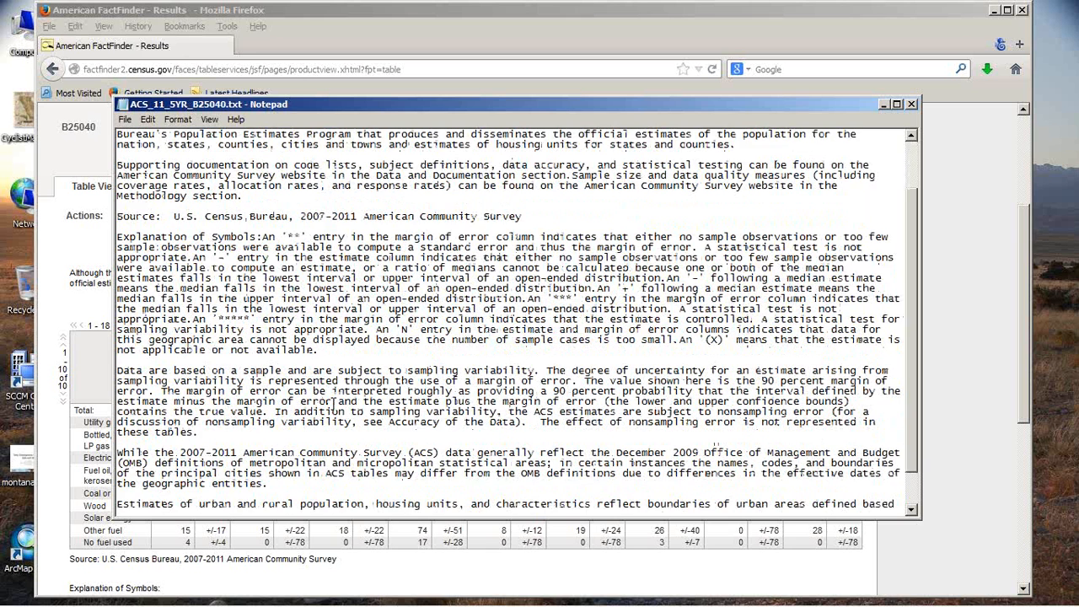
{"action": "scroll", "coordinate": [333, 406], "scroll_direction": "up", "scroll_amount": 2}
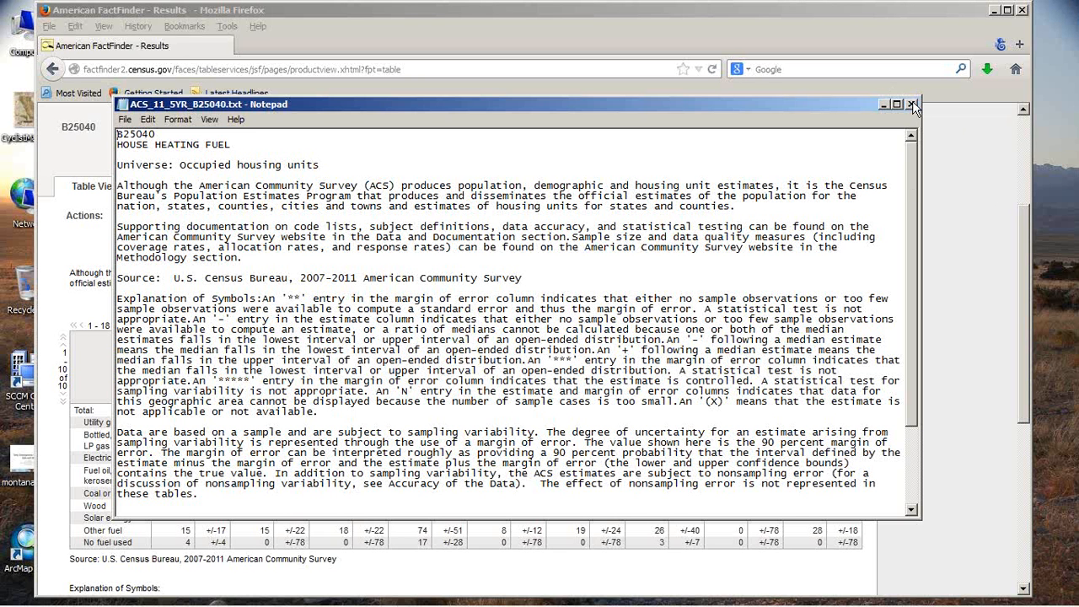
{"action": "left_click", "coordinate": [911, 104]}
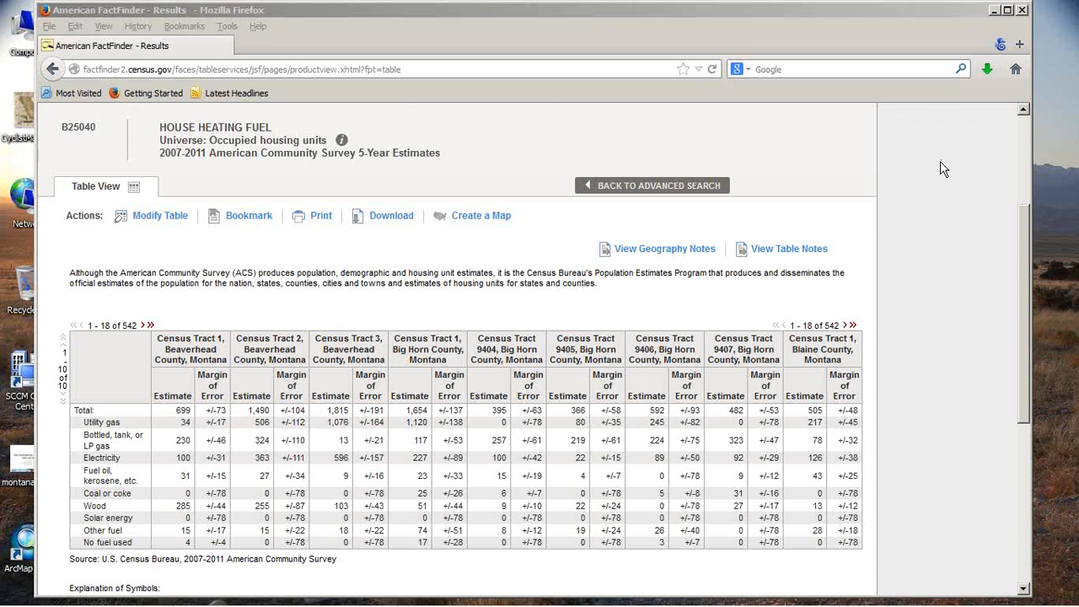
- Close the browser and look over the contents of the MT-Data folder on drive C
{"action": "left_click", "coordinate": [1022, 11]}
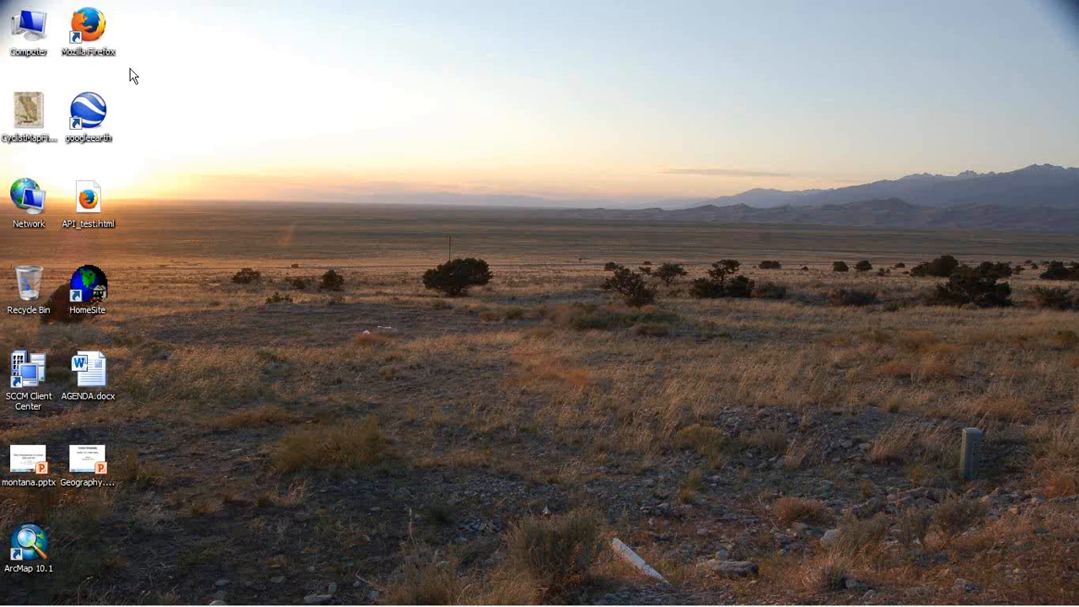
{"action": "key", "text": "super+e"}
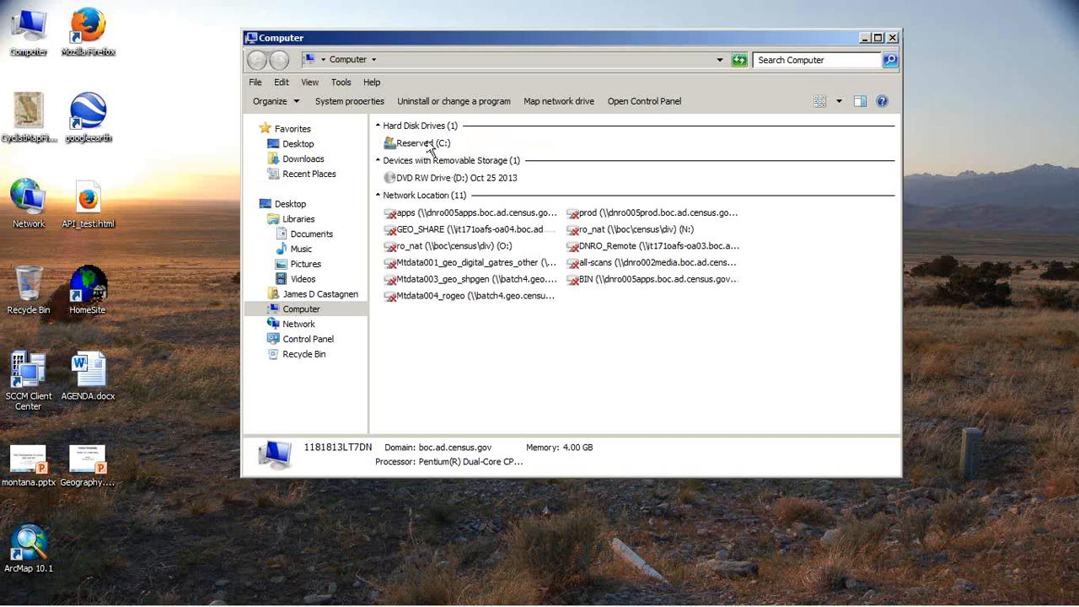
{"action": "double_click", "coordinate": [413, 144]}
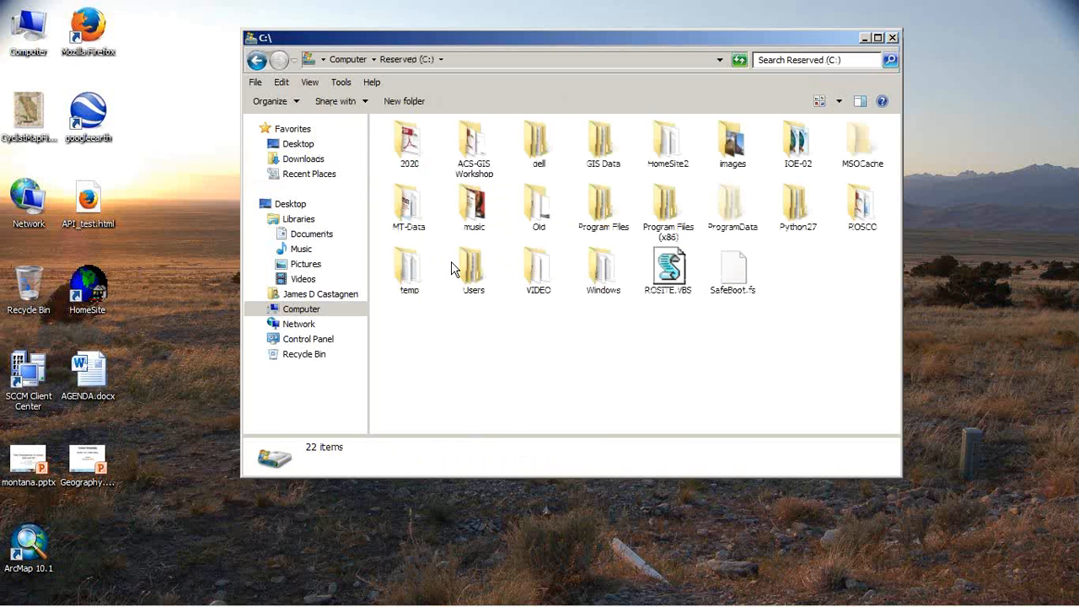
{"action": "double_click", "coordinate": [408, 211]}
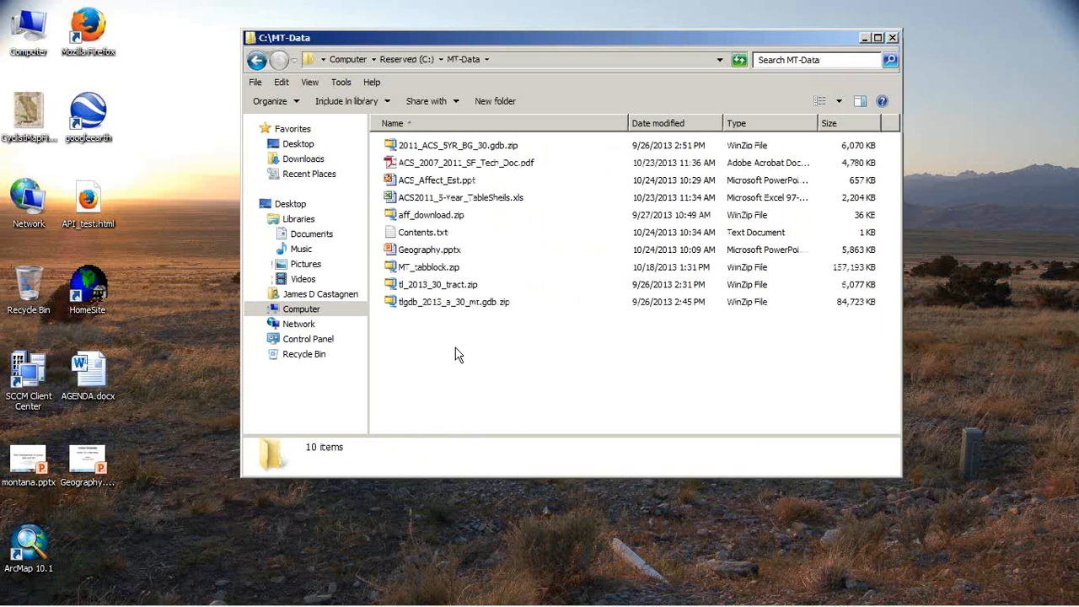
- Open ACS_11_5YR_B25040_with_ann.csv from C:\GIS Data\Montana\Data in Excel
{"action": "left_click", "coordinate": [415, 61]}
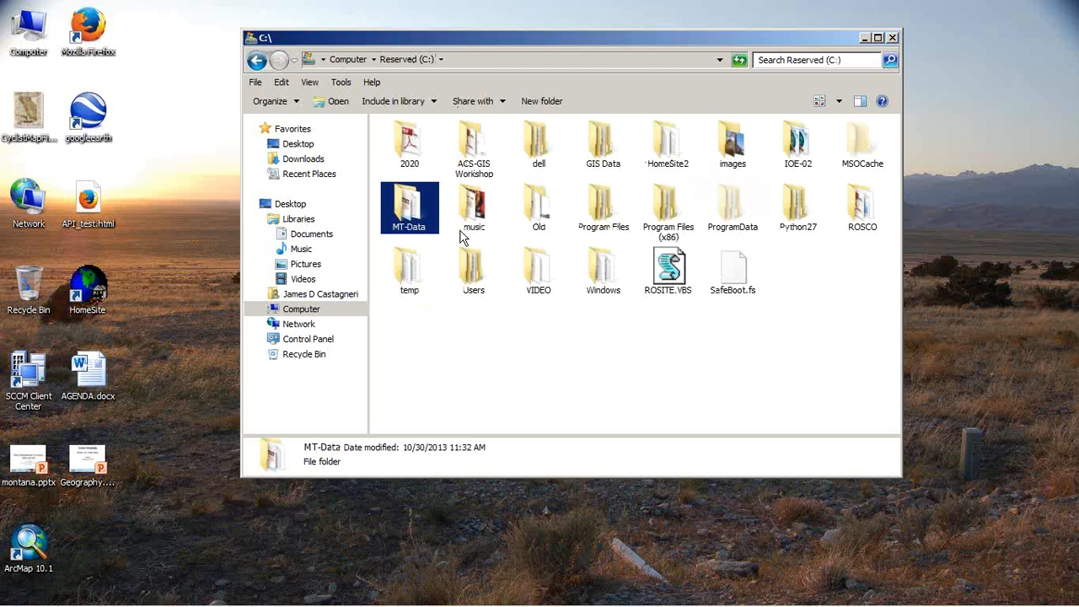
{"action": "double_click", "coordinate": [604, 158]}
{"action": "left_click", "coordinate": [415, 182]}
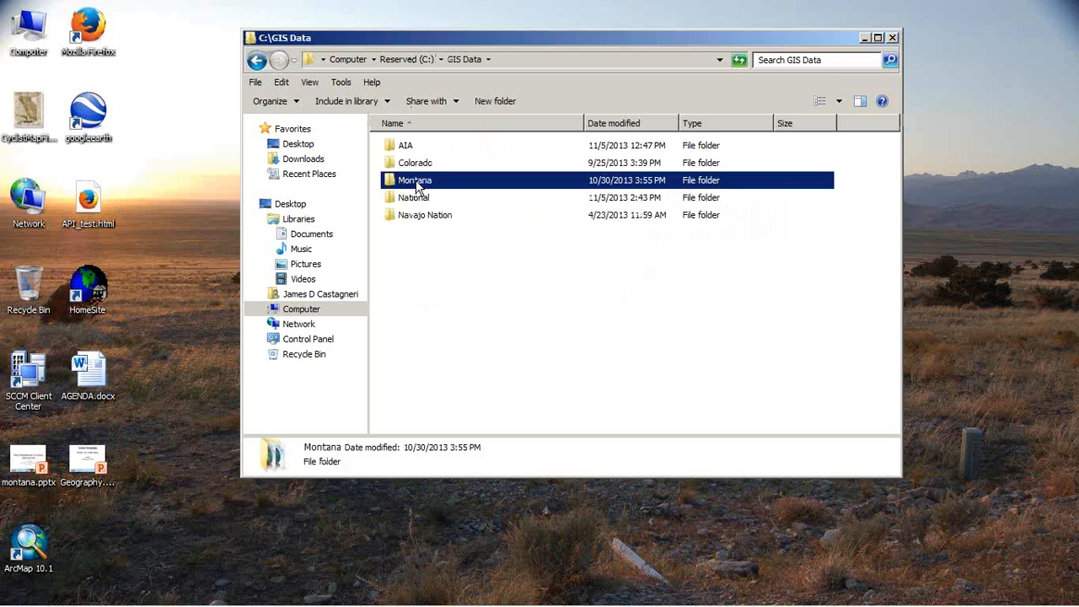
{"action": "double_click", "coordinate": [415, 182]}
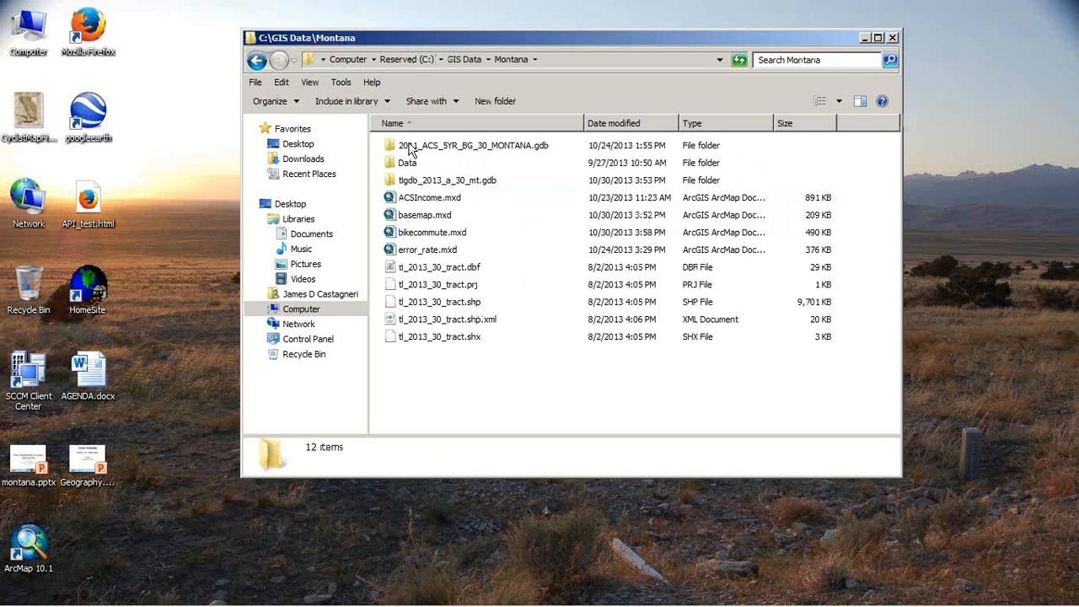
{"action": "double_click", "coordinate": [409, 165]}
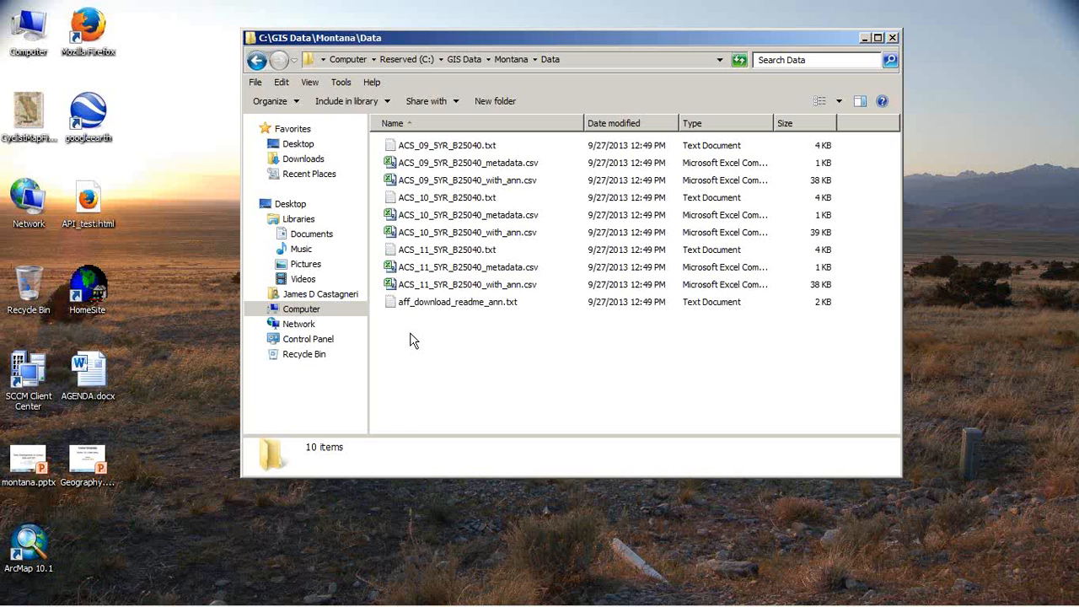
{"action": "double_click", "coordinate": [456, 287]}
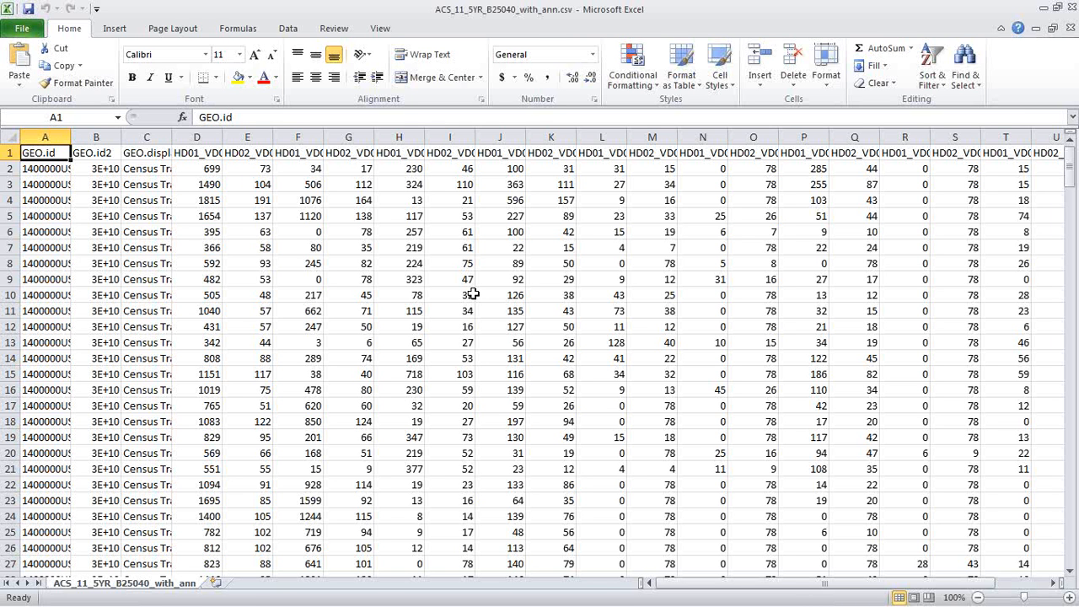
- Widen the GEO.id2 and GEO.display-label columns to show their full contents, and rename the GEO.id2 header as LINK
{"action": "mouse_move", "coordinate": [957, 605]}
{"action": "left_click_drag", "start_coordinate": [121, 137], "coordinate": [418, 142]}
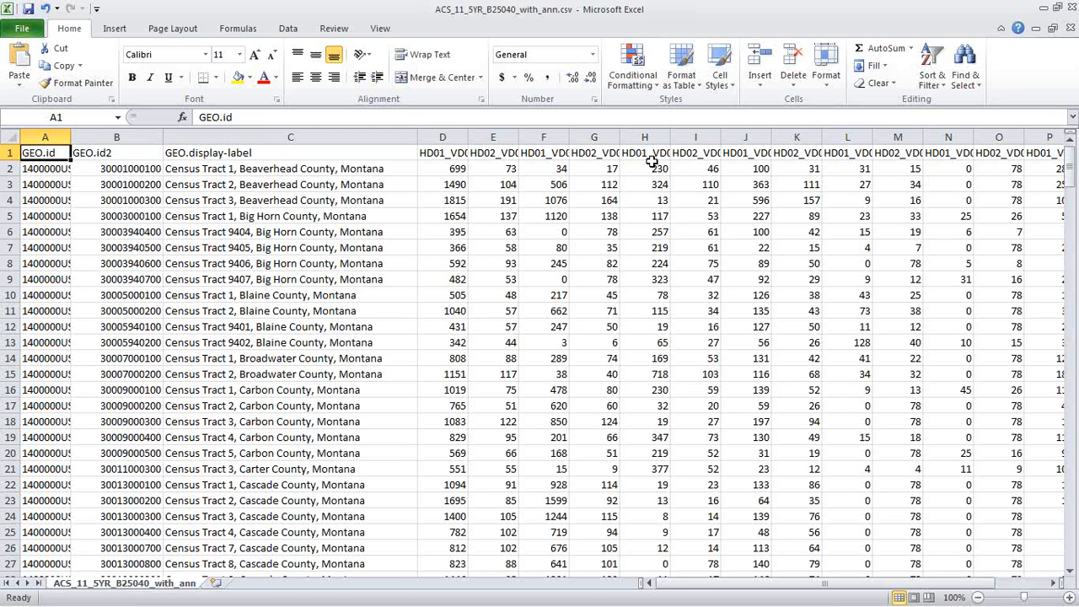
{"action": "left_click", "coordinate": [139, 154]}
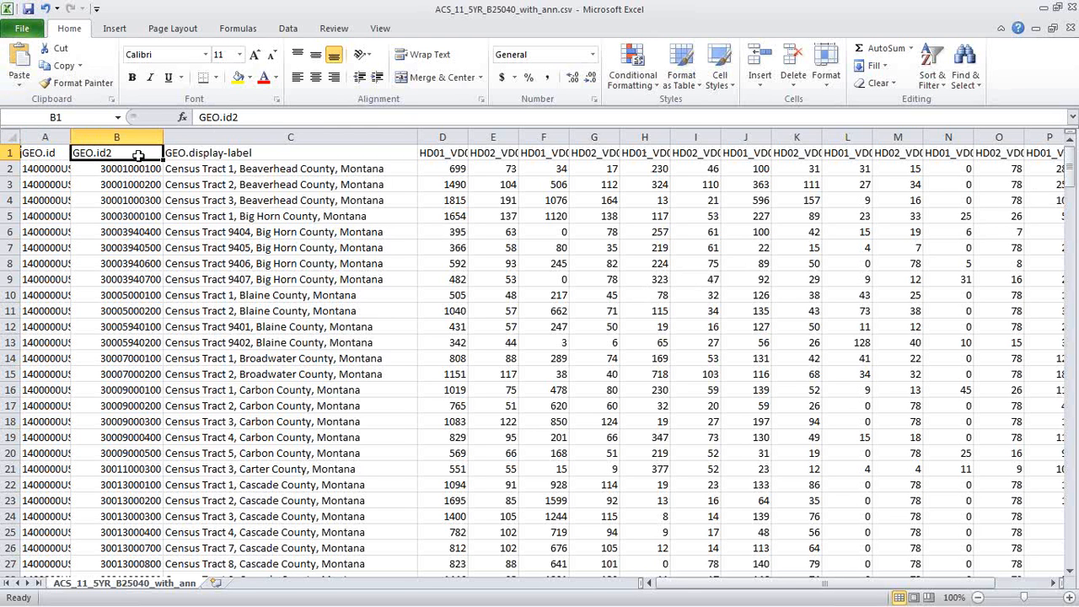
{"action": "type", "text": "LINK"}
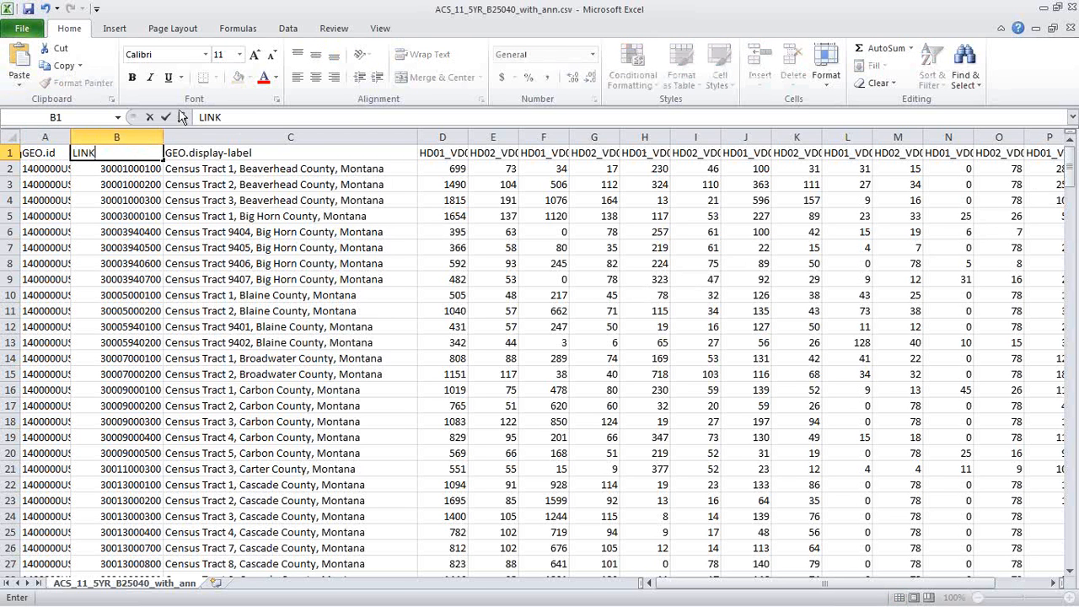
{"action": "left_click", "coordinate": [266, 262]}
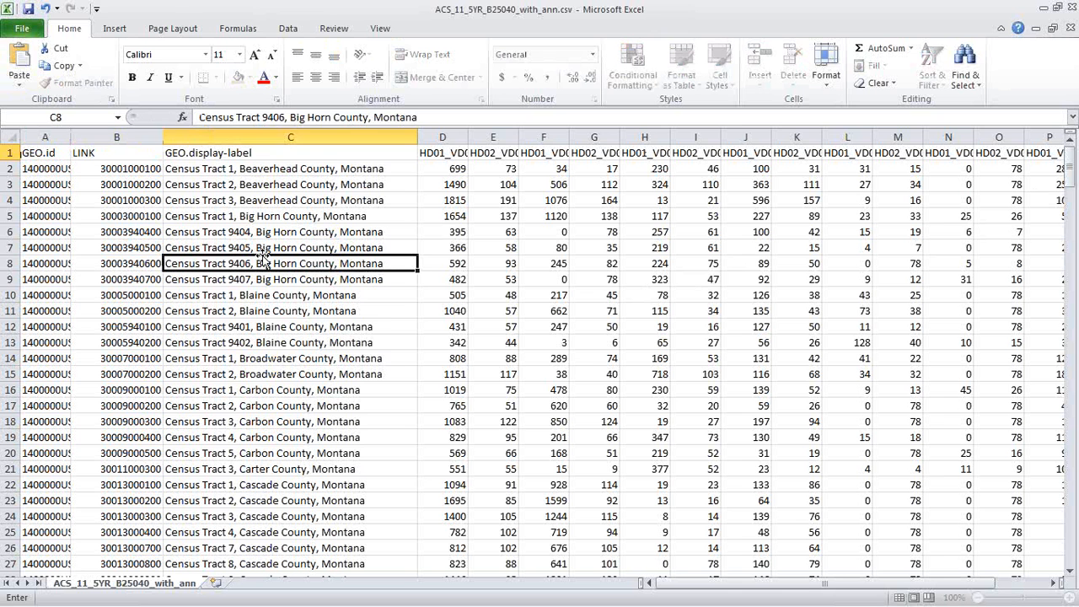
- Delete the entire GEO.id column from the heating fuel sheet
{"action": "left_click", "coordinate": [43, 134]}
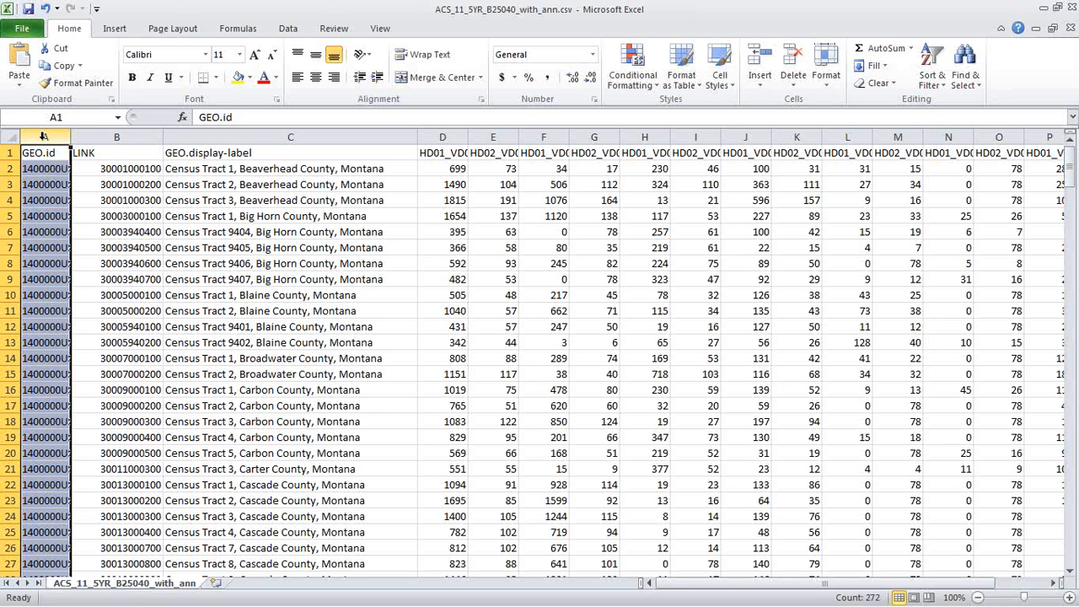
{"action": "right_click", "coordinate": [43, 136]}
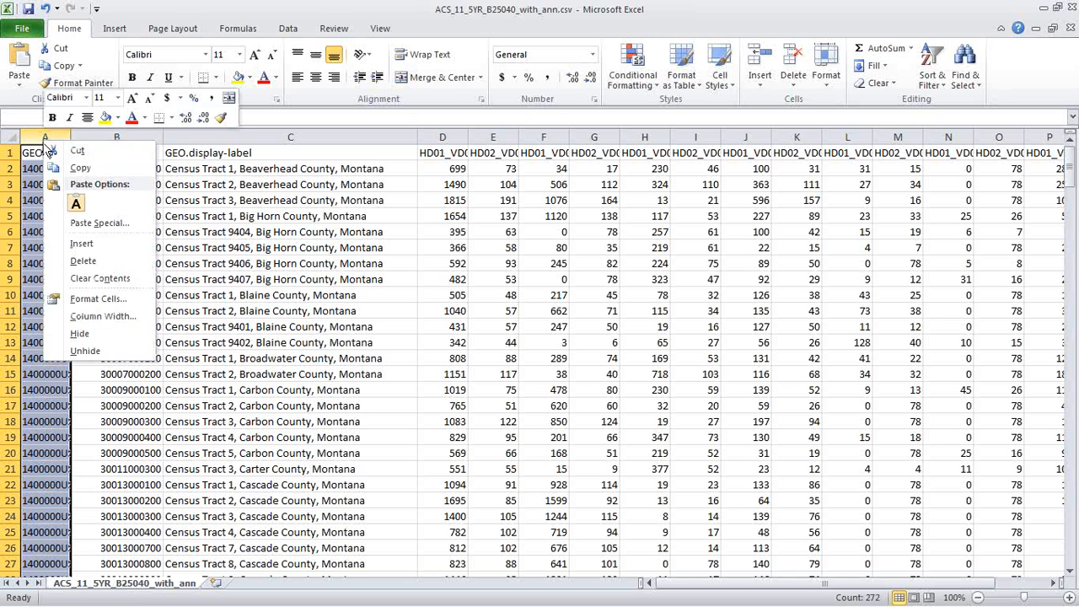
{"action": "left_click", "coordinate": [93, 261]}
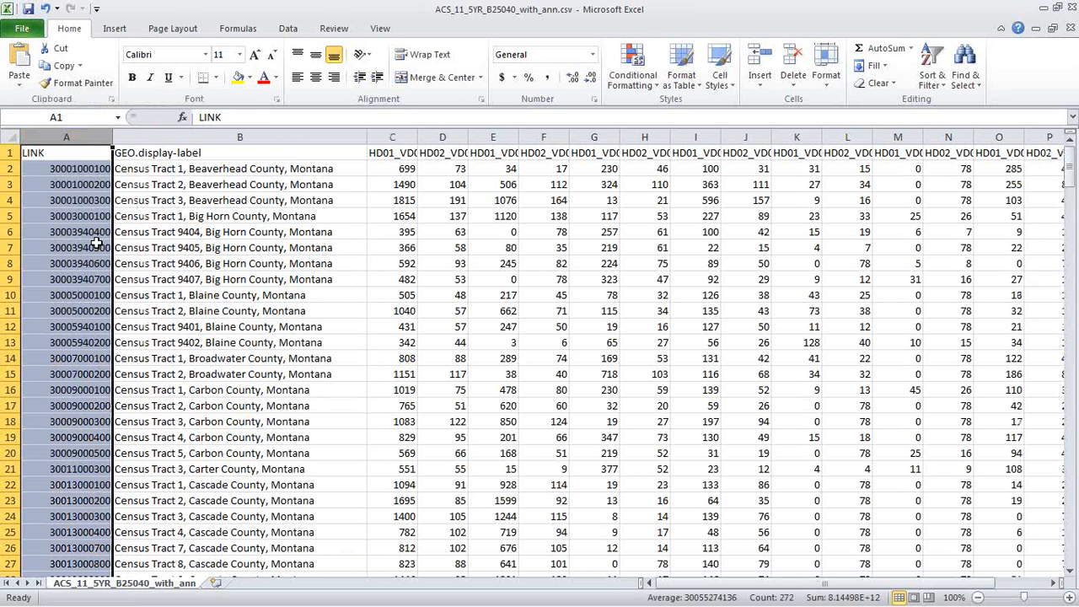
- Rename the GEO.display-label header as Label and widen the HD01_VD01 column to show its full header
{"action": "left_click", "coordinate": [185, 153]}
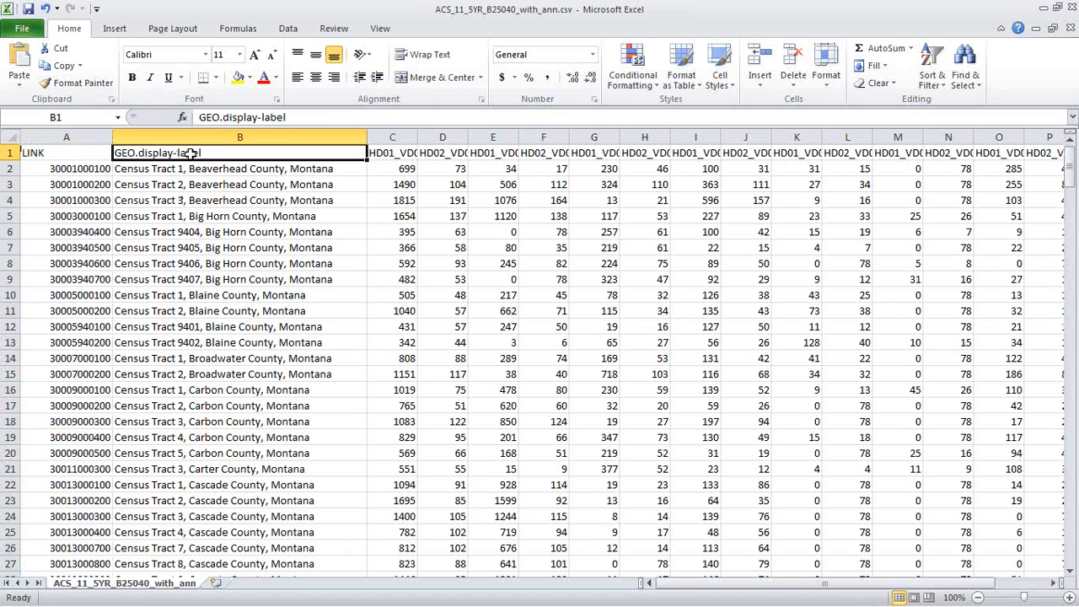
{"action": "type", "text": "Labe=="}
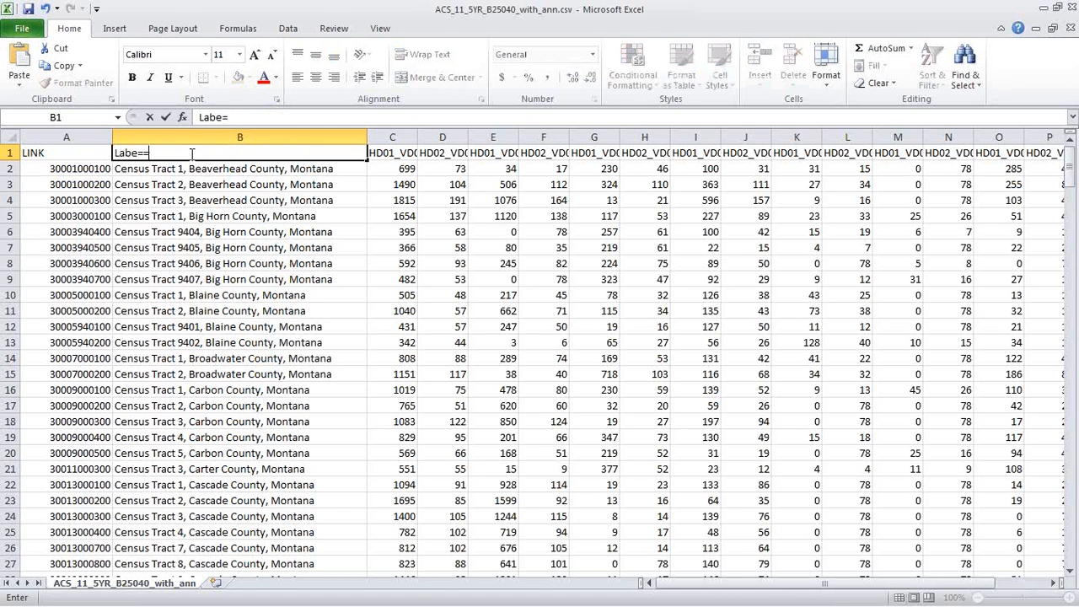
{"action": "key", "text": "BackSpace"}
{"action": "key", "text": "BackSpace"}
{"action": "type", "text": "l"}
{"action": "left_click", "coordinate": [648, 247]}
{"action": "left_click_drag", "start_coordinate": [419, 140], "coordinate": [432, 140]}
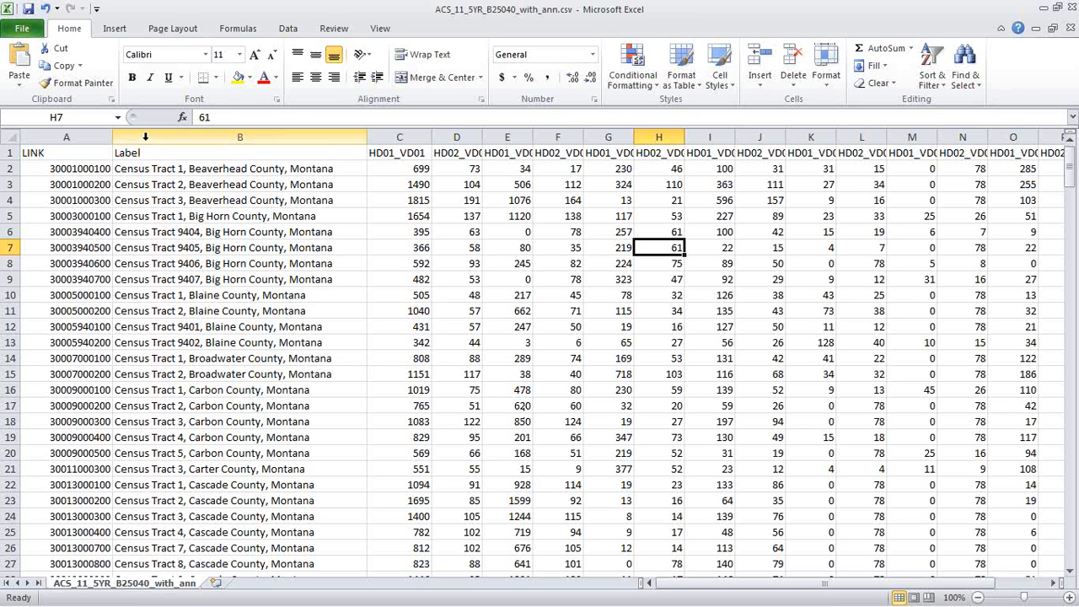
- Save the heating fuel sheet as an Excel Workbook (*.xlsx) named MT_heating in C:\GIS Data\Montana\Data
{"action": "left_click", "coordinate": [23, 31]}
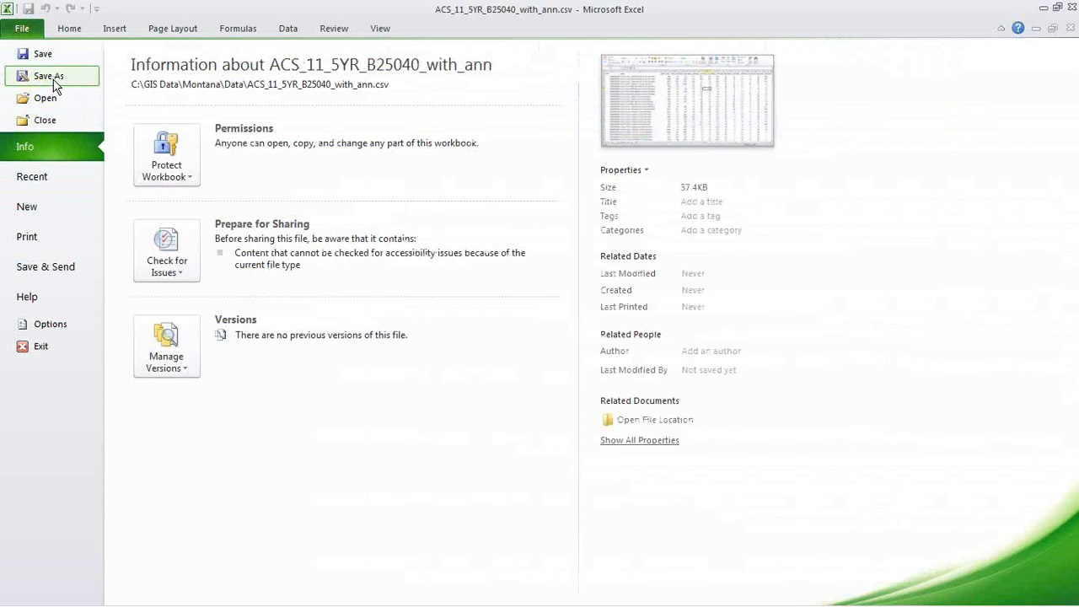
{"action": "key", "text": "Escape"}
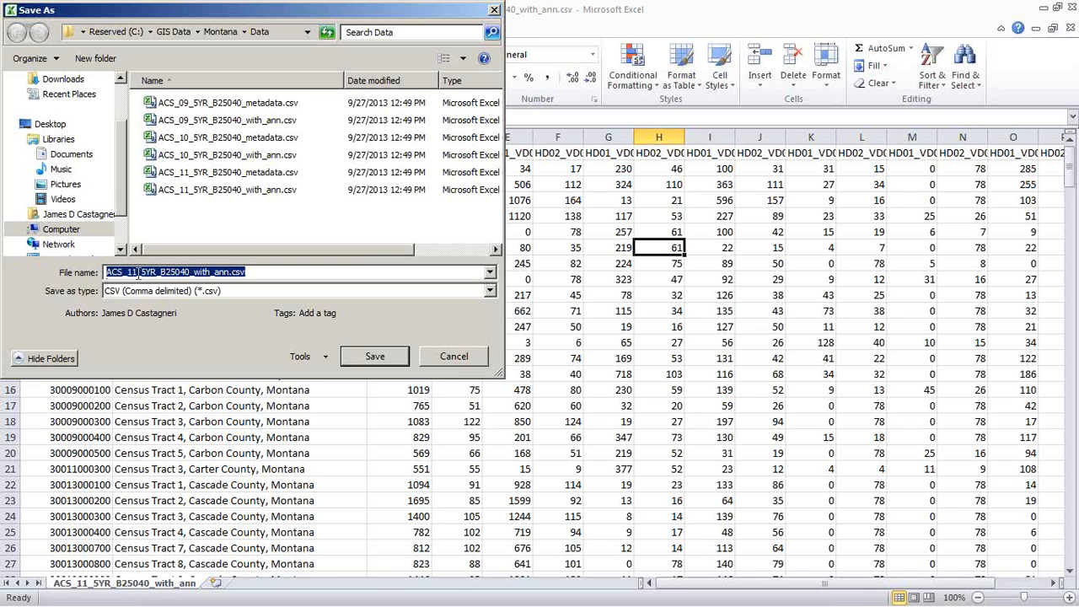
{"action": "left_click", "coordinate": [260, 34]}
{"action": "left_click", "coordinate": [495, 291]}
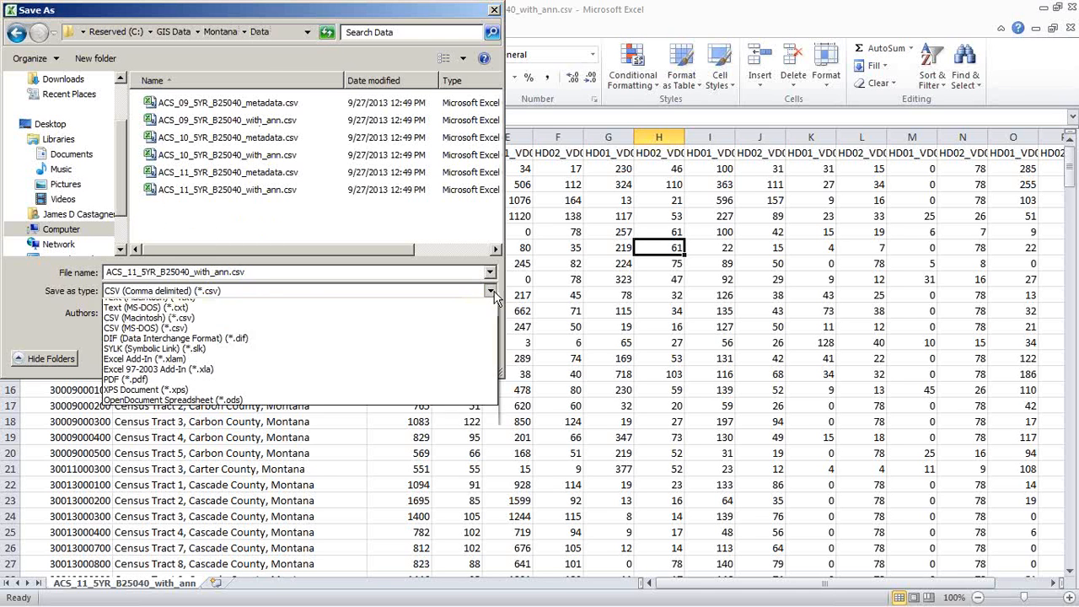
{"action": "left_click", "coordinate": [177, 305]}
{"action": "double_click", "coordinate": [173, 271]}
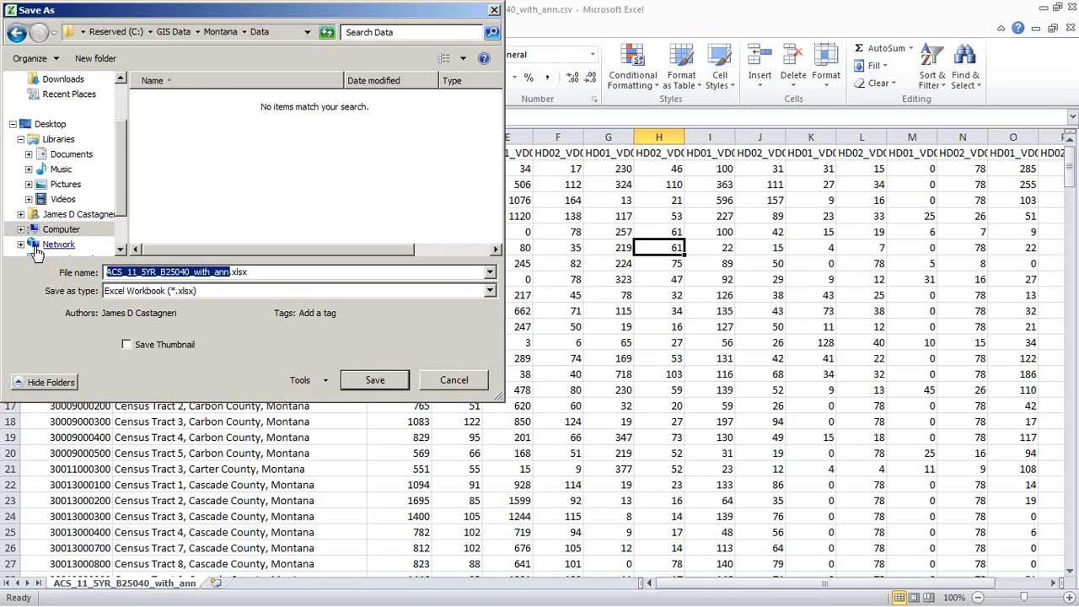
{"action": "type", "text": "MT_n"}
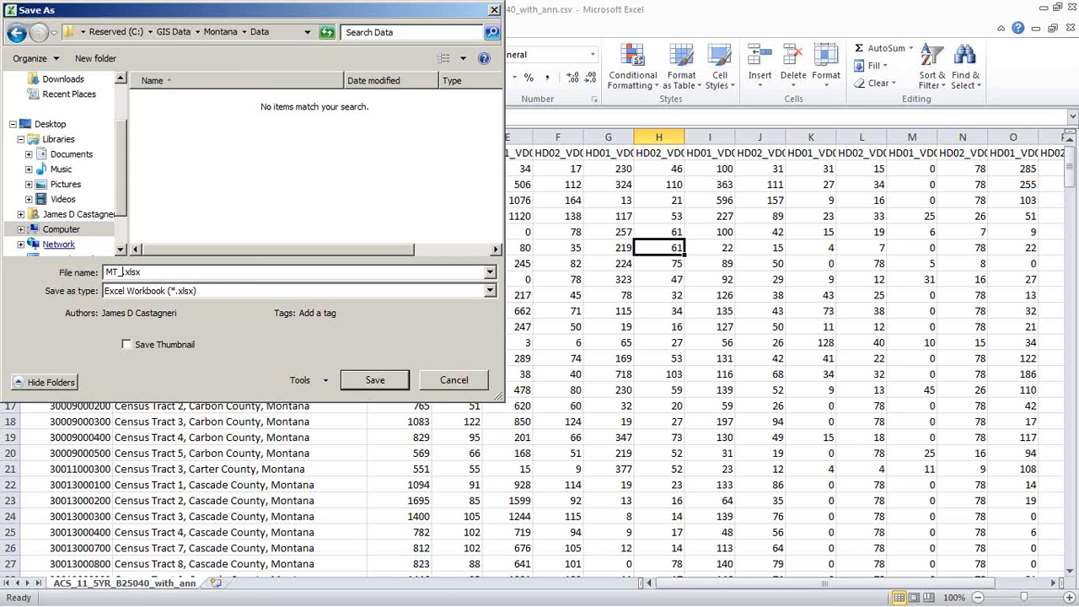
{"action": "type", "text": "eating"}
{"action": "left_click", "coordinate": [386, 381]}
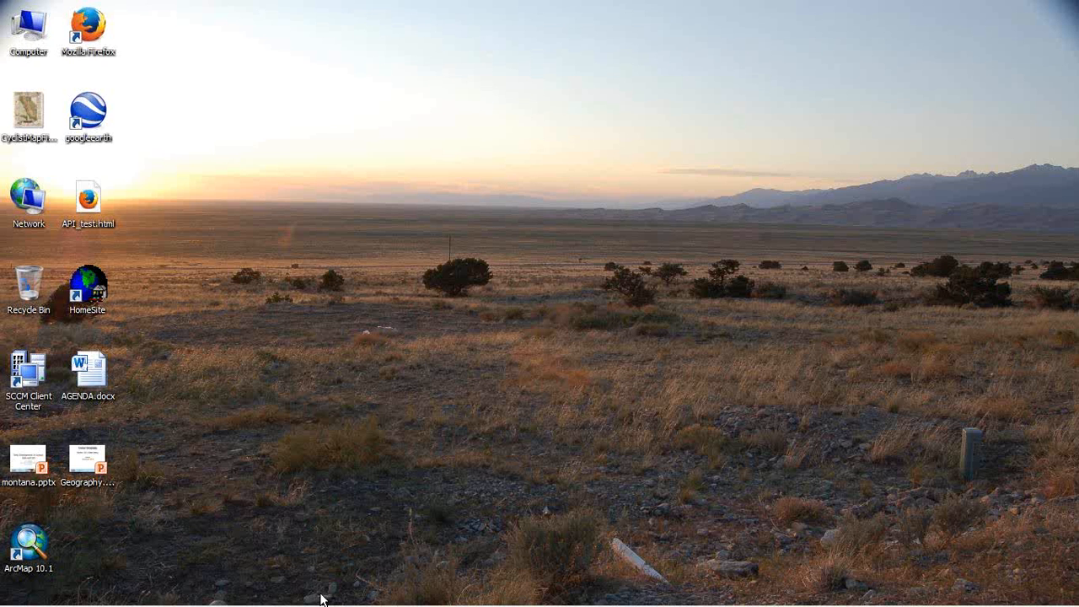
- Switch to ArcMap and replace the open counties map with a new document from the Blank Map template
{"action": "mouse_move", "coordinate": [321, 599]}
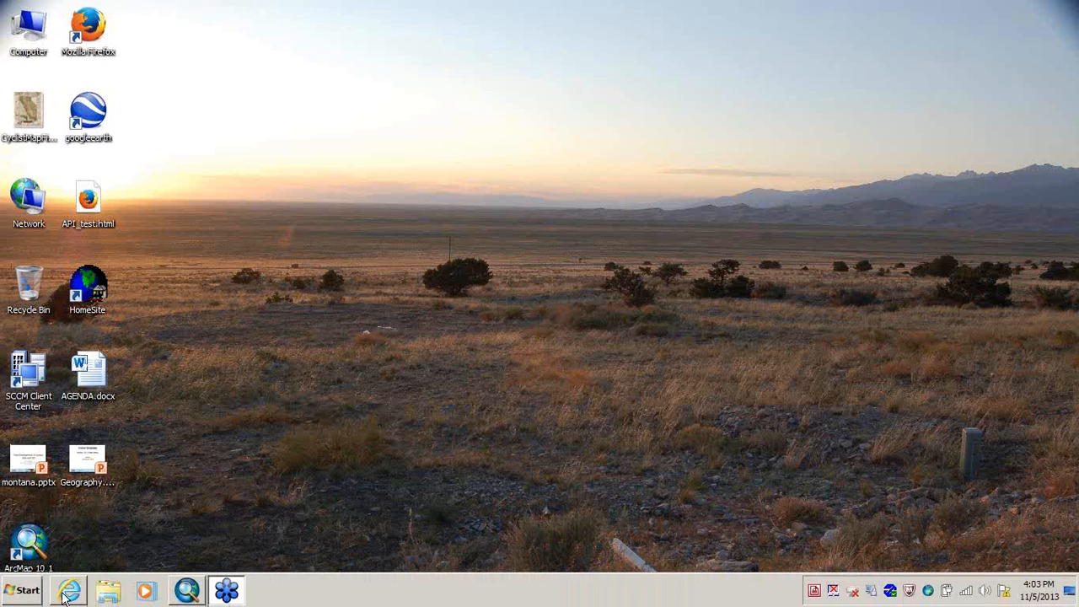
{"action": "left_click", "coordinate": [186, 593]}
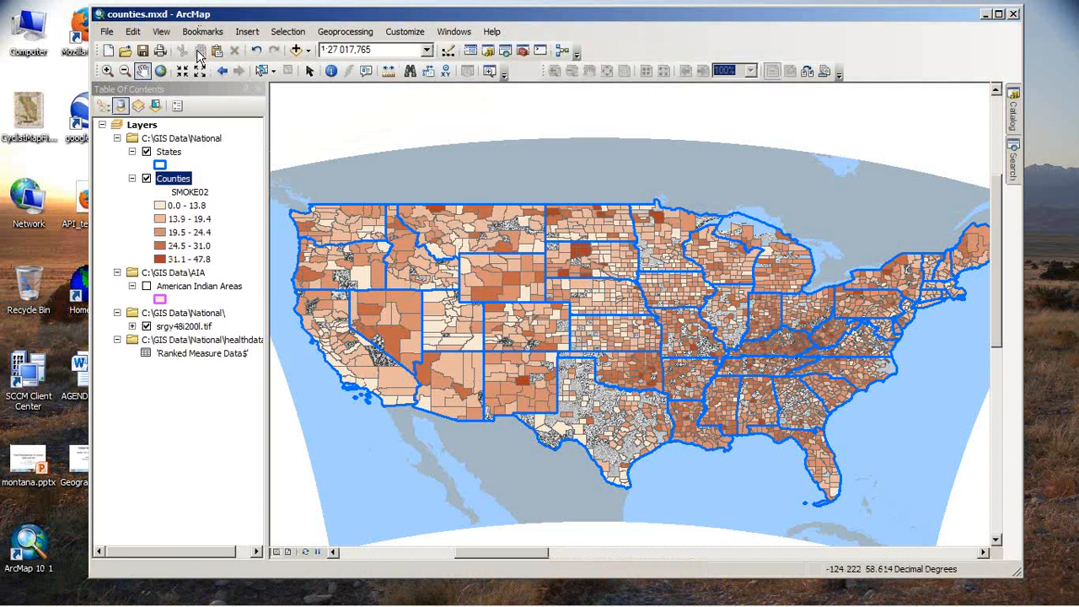
{"action": "left_click", "coordinate": [108, 50]}
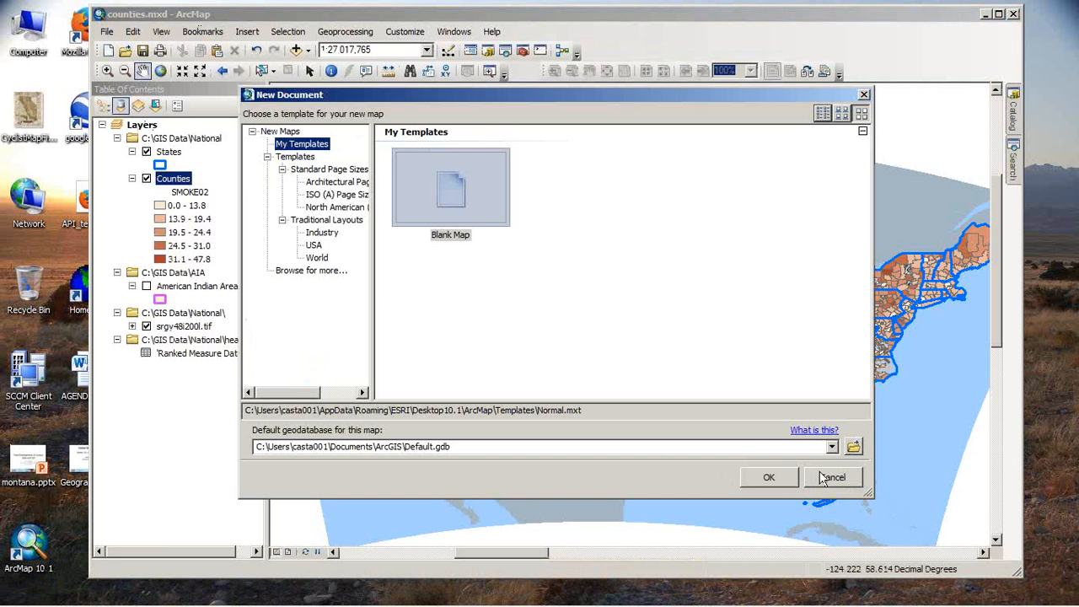
{"action": "left_click", "coordinate": [769, 477]}
{"action": "left_click", "coordinate": [567, 330]}
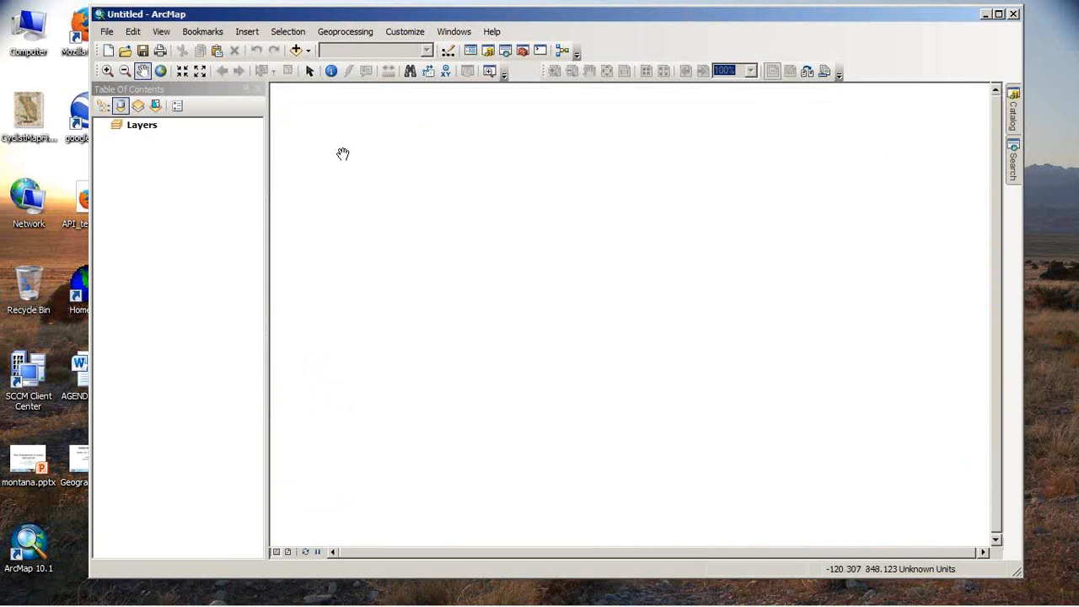
- Add the Montana census tract shapefile tl_2013_30_tract.shp from C:\GIS Data\Montana to the map
{"action": "left_click", "coordinate": [296, 50]}
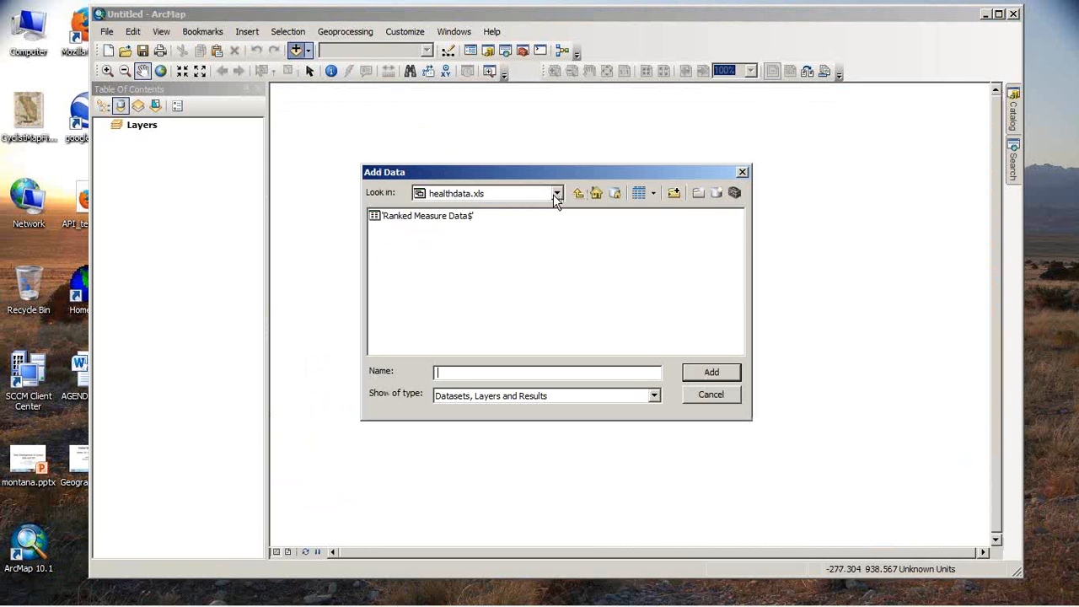
{"action": "left_click", "coordinate": [593, 193]}
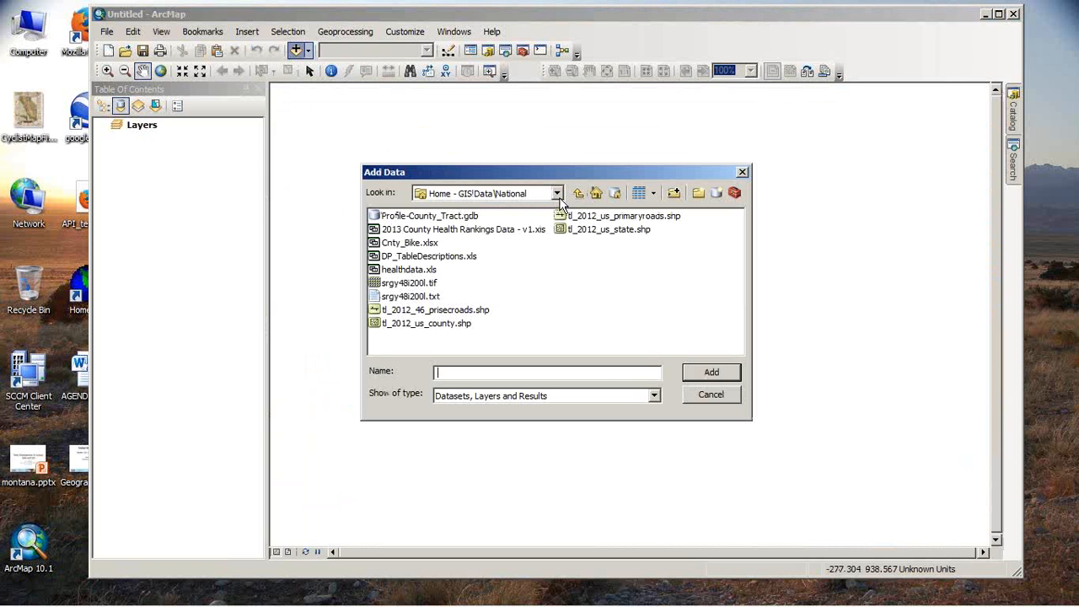
{"action": "left_click", "coordinate": [557, 194]}
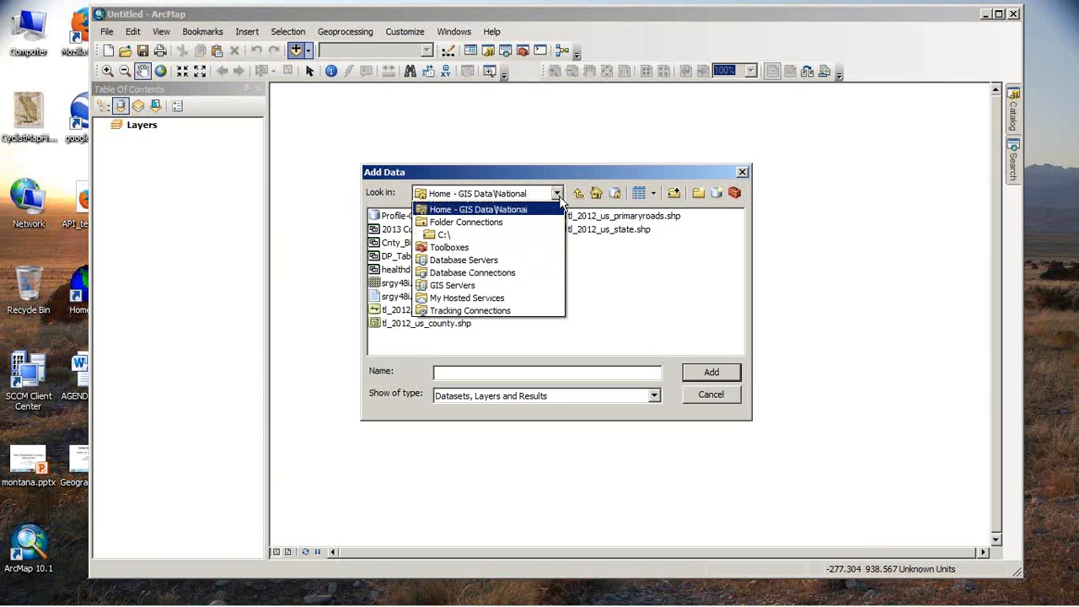
{"action": "left_click", "coordinate": [449, 241]}
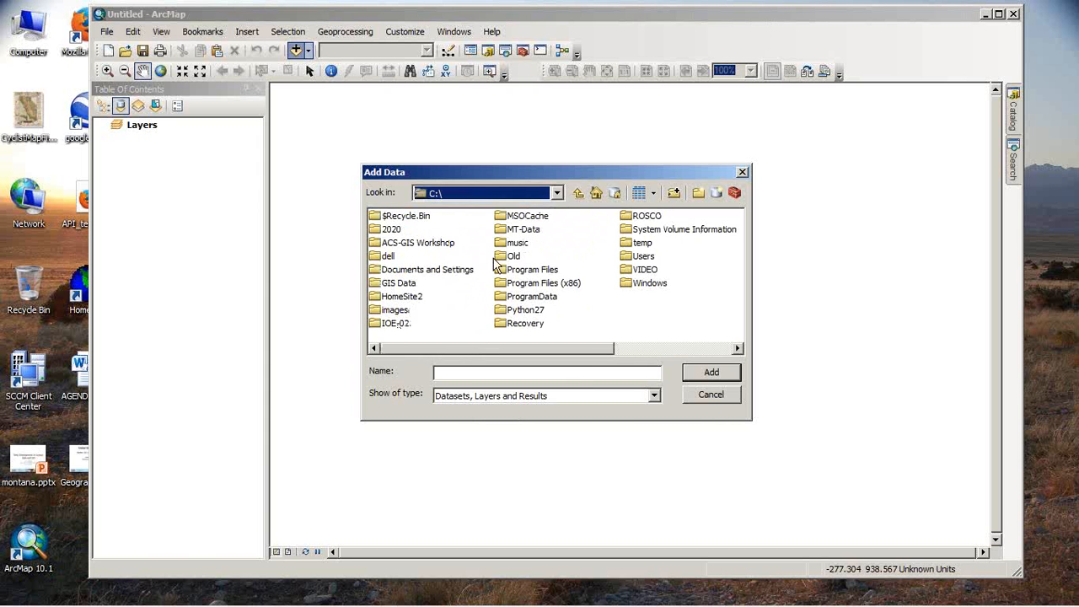
{"action": "double_click", "coordinate": [523, 230]}
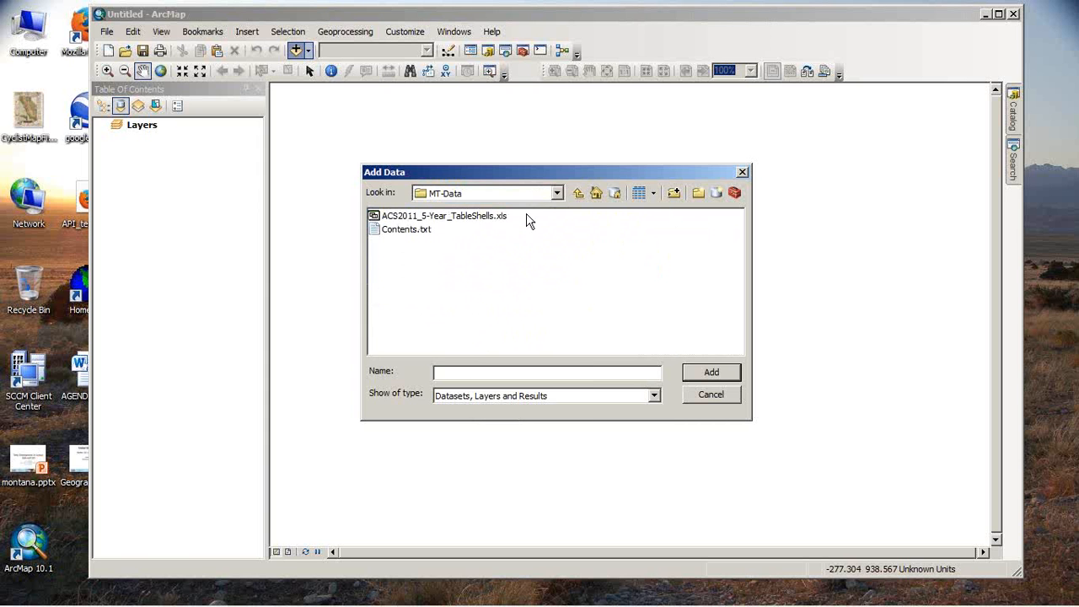
{"action": "left_click", "coordinate": [580, 196]}
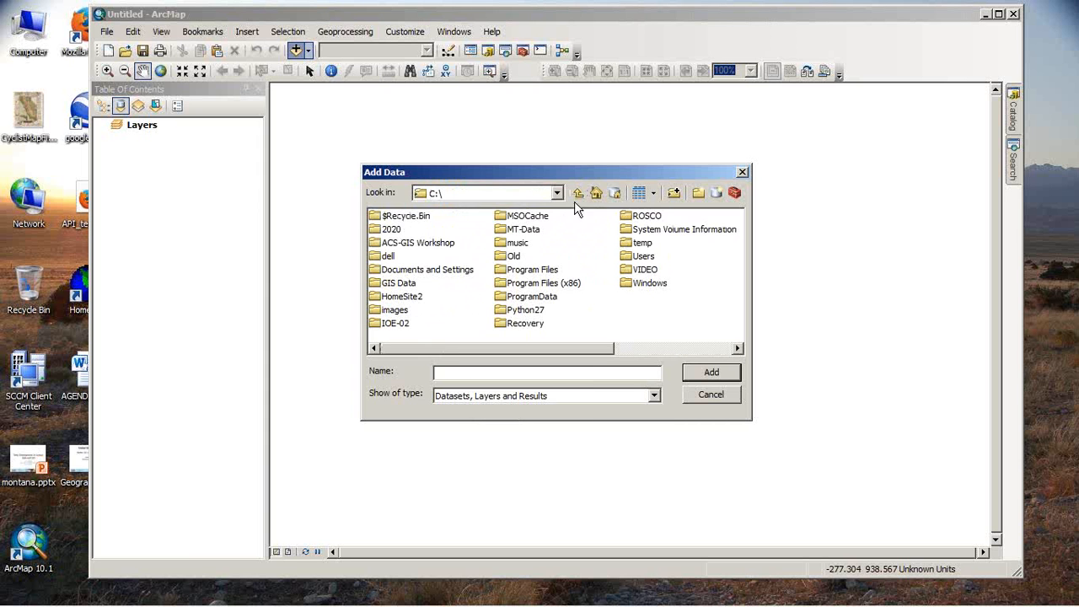
{"action": "double_click", "coordinate": [405, 287]}
{"action": "double_click", "coordinate": [403, 244]}
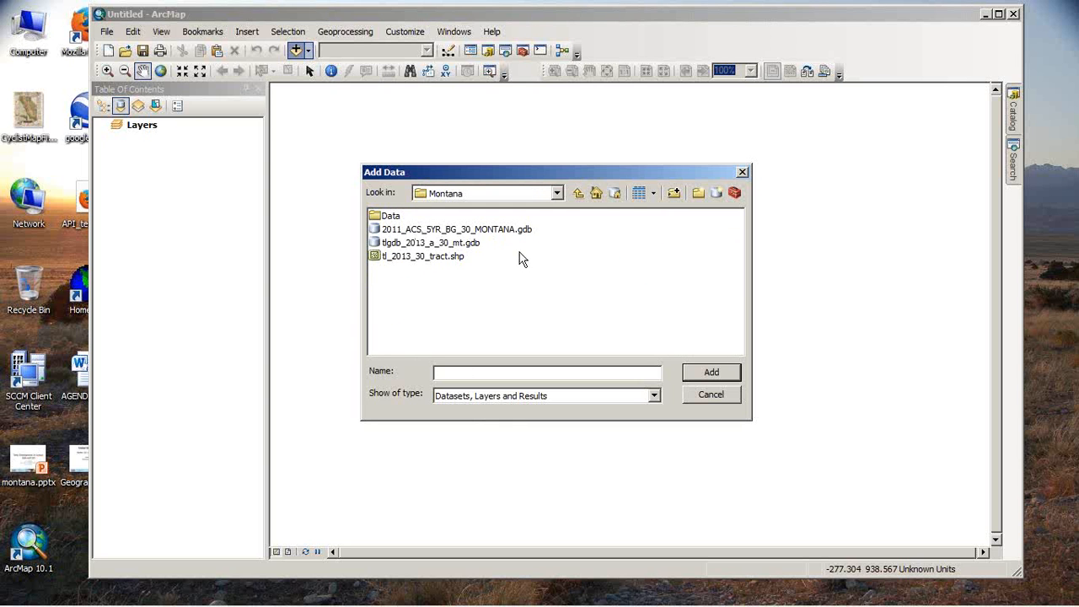
{"action": "left_click", "coordinate": [440, 257]}
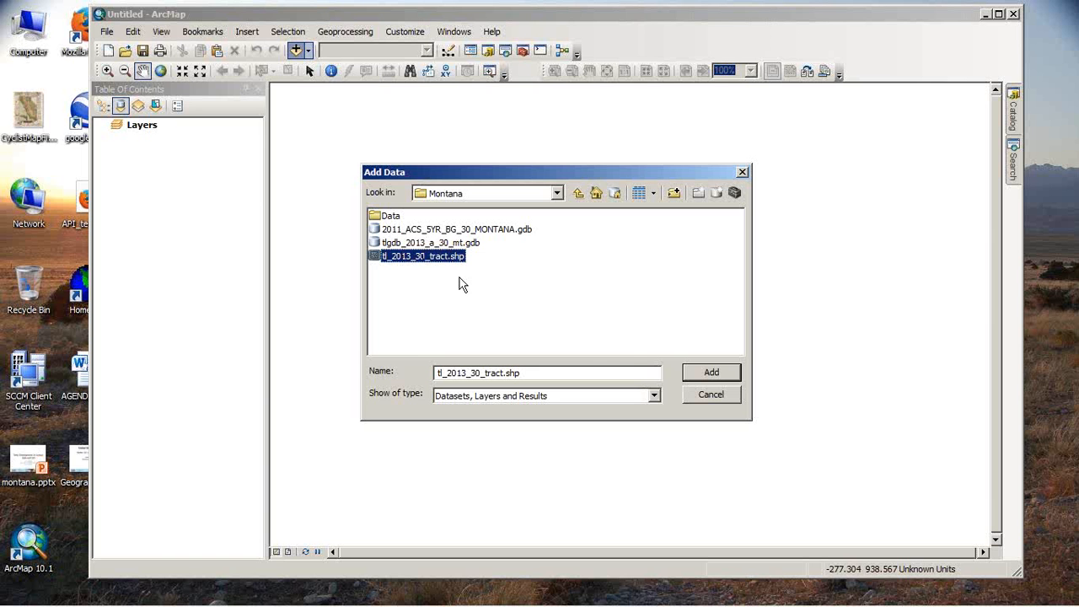
{"action": "left_click", "coordinate": [702, 375]}
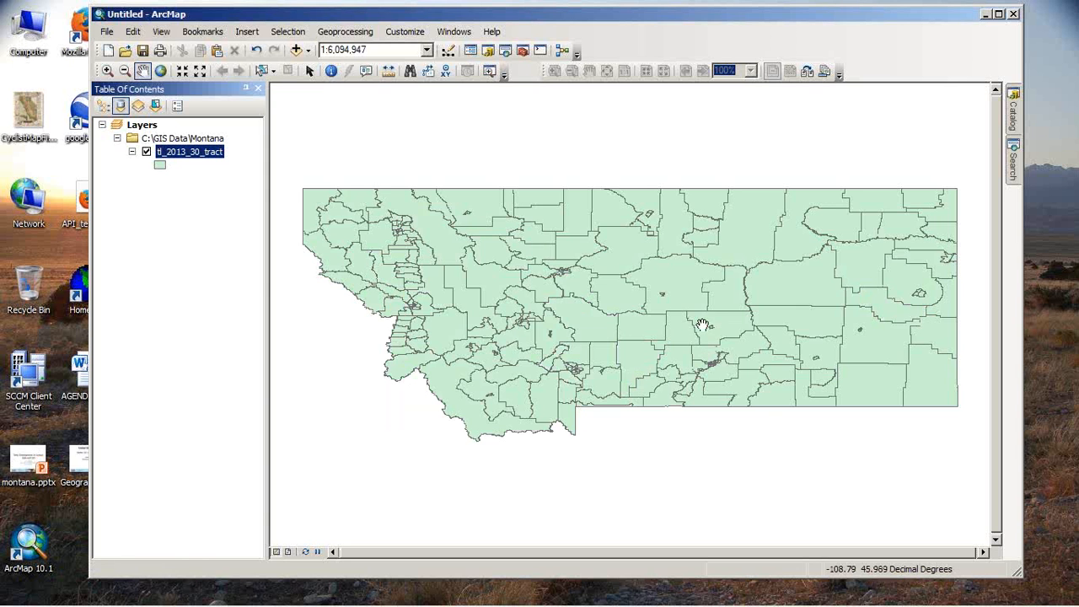
- Examine the INTPTLAT and INTPTLON columns in the attribute table of the tl_2013_30_tract layer, and close the table
{"action": "right_click", "coordinate": [193, 157]}
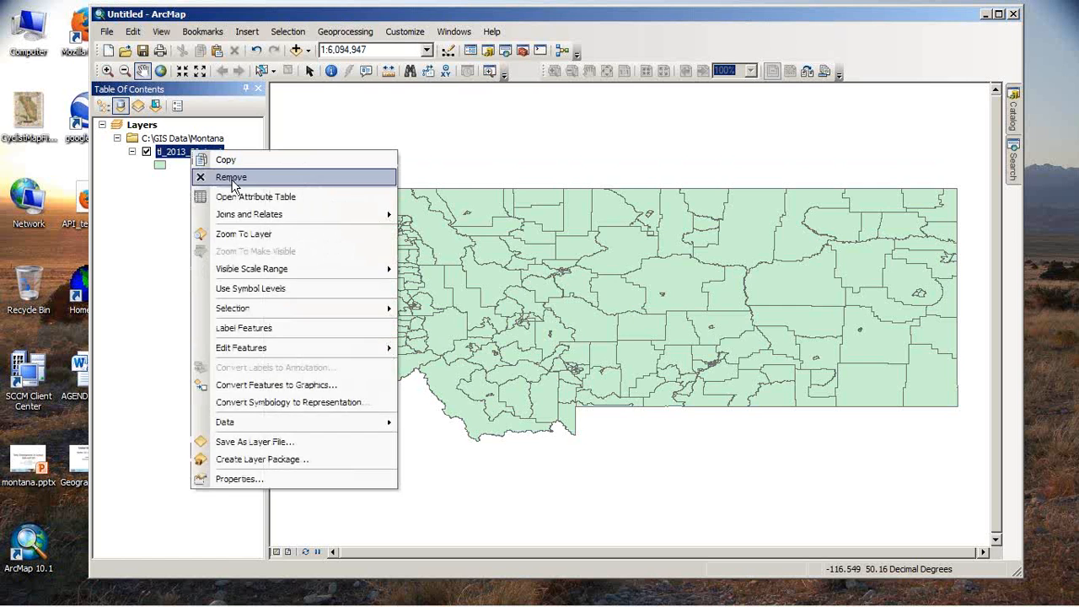
{"action": "left_click", "coordinate": [237, 197]}
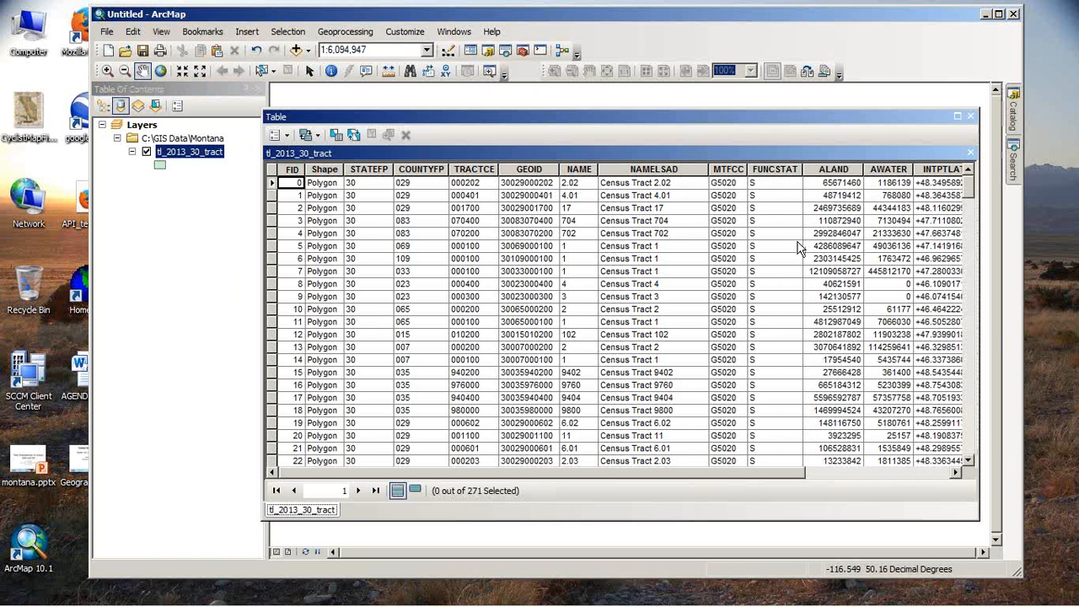
{"action": "left_click_drag", "start_coordinate": [785, 478], "coordinate": [921, 488]}
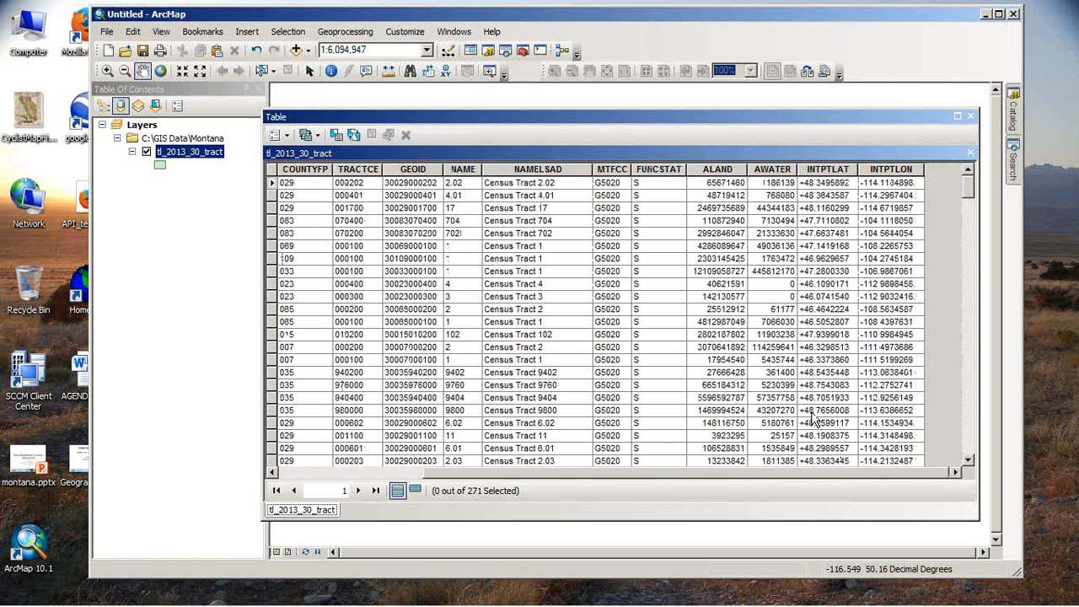
{"action": "left_click", "coordinate": [826, 170]}
{"action": "left_click", "coordinate": [880, 170]}
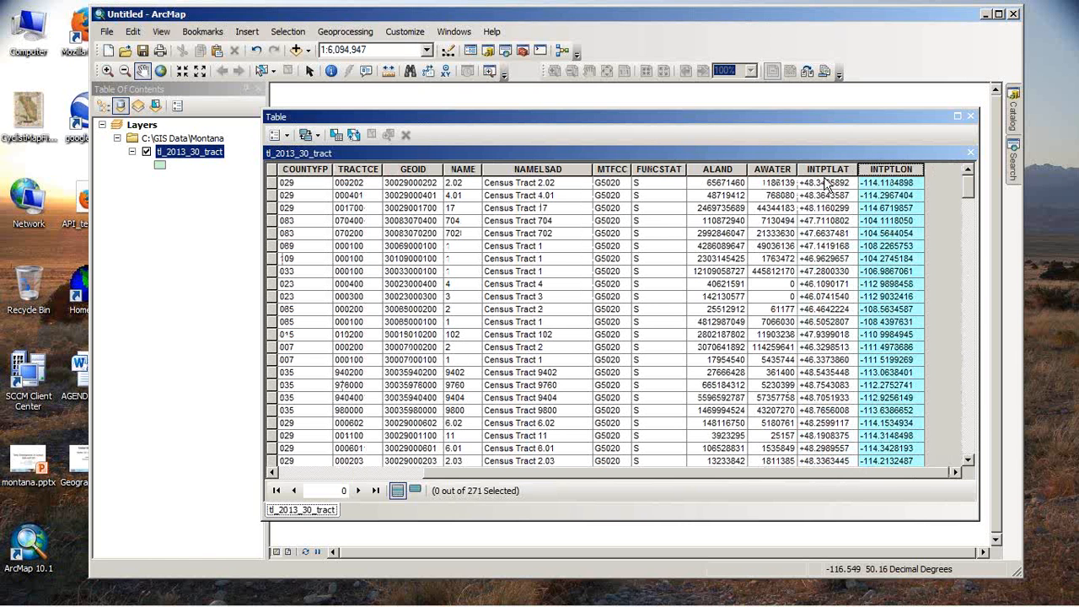
{"action": "left_click", "coordinate": [826, 182]}
{"action": "left_click", "coordinate": [888, 170]}
{"action": "left_click", "coordinate": [824, 172]}
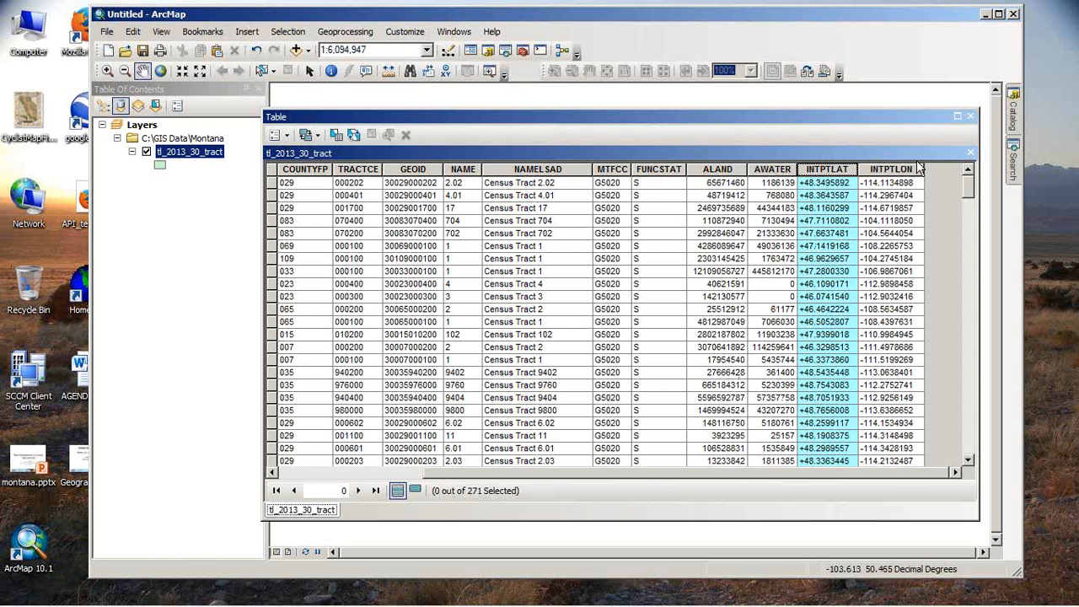
{"action": "left_click", "coordinate": [970, 116]}
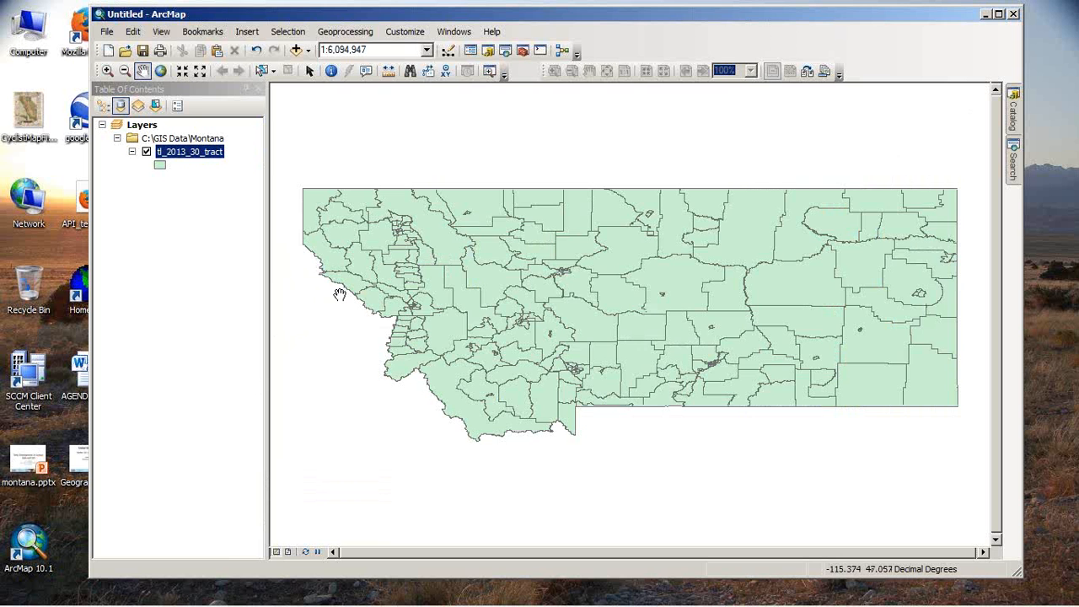
- Reopen the tract layer's attribute table to examine the GEOID, NAME and NAMELSAD columns, and close it
{"action": "right_click", "coordinate": [185, 152]}
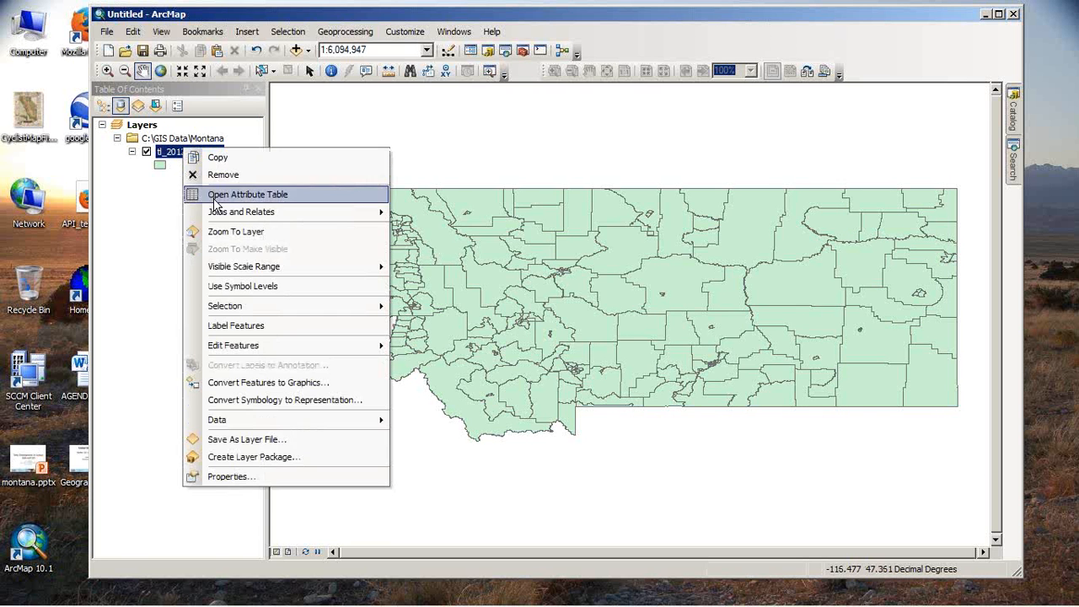
{"action": "left_click", "coordinate": [215, 199]}
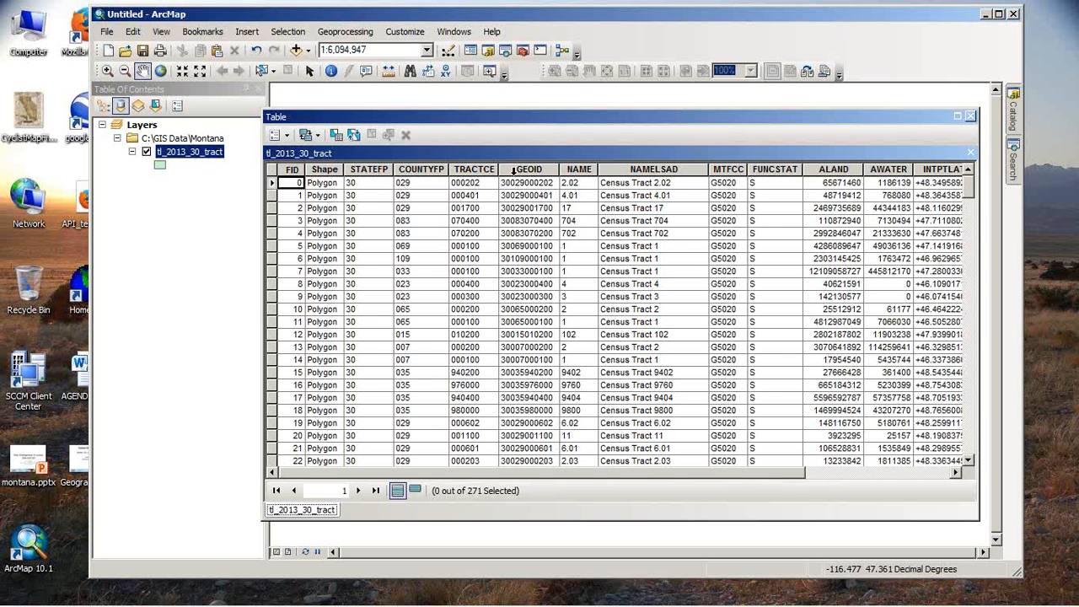
{"action": "left_click", "coordinate": [515, 169]}
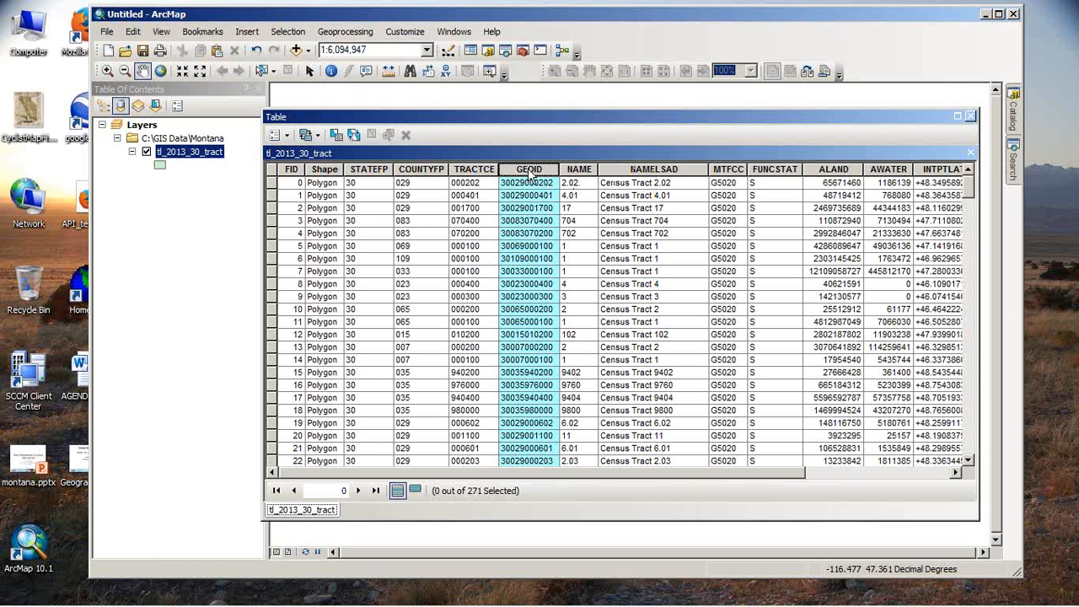
{"action": "left_click", "coordinate": [573, 169]}
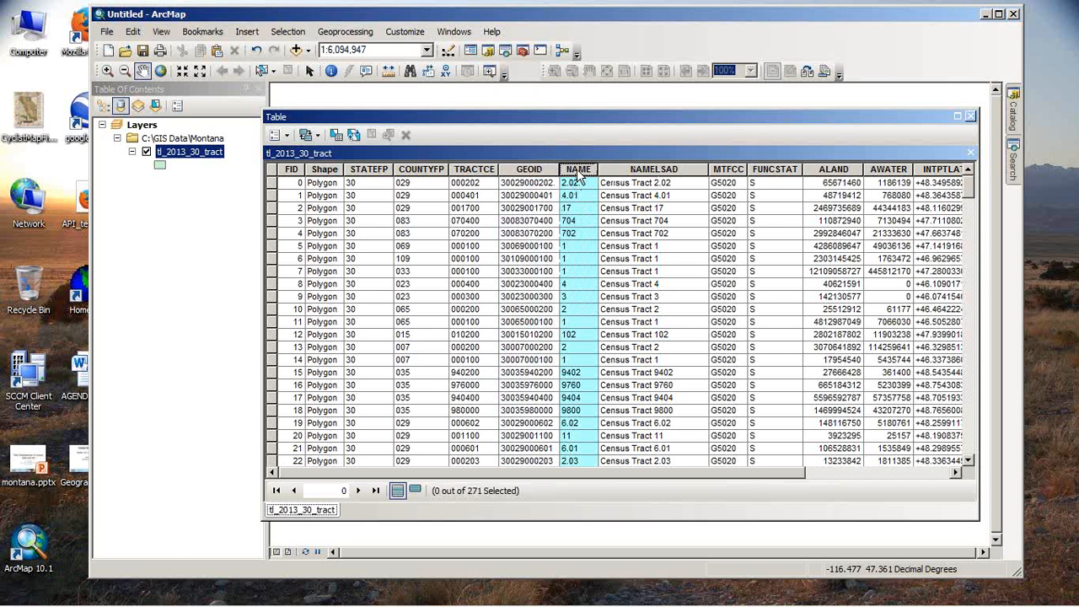
{"action": "left_click", "coordinate": [631, 169]}
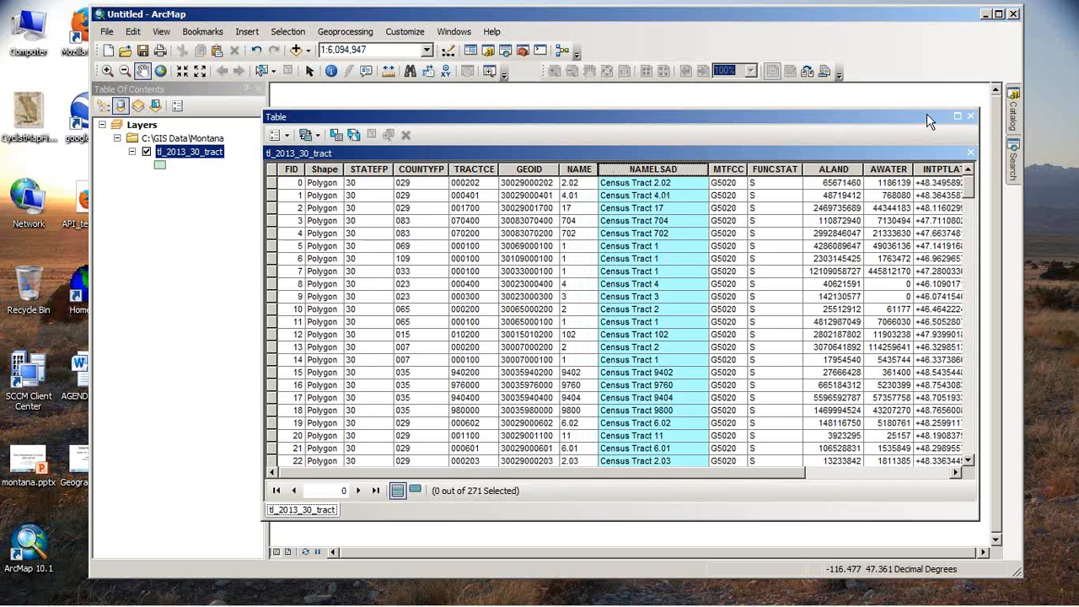
{"action": "left_click_drag", "start_coordinate": [927, 117], "coordinate": [870, 127]}
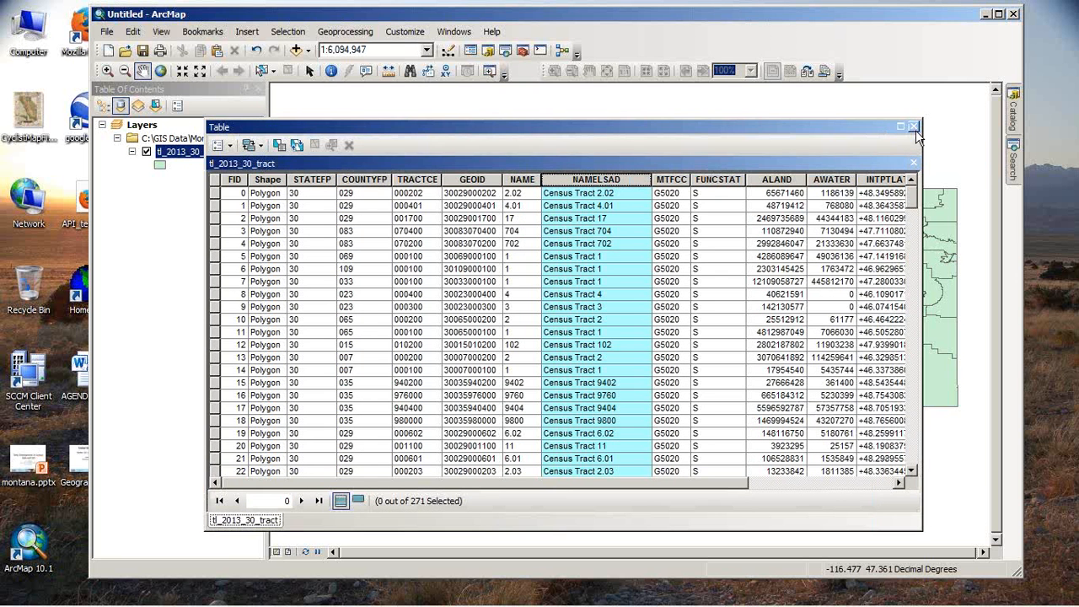
{"action": "left_click", "coordinate": [913, 127]}
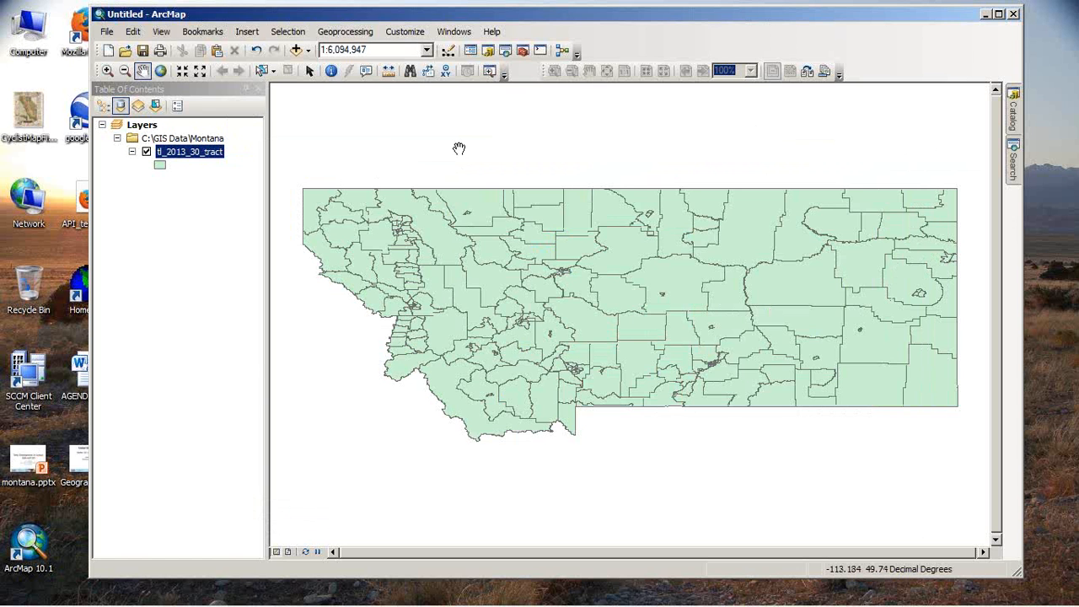
- Add the ACS_11_5YR_B25040_with_ann$ sheet from MT_heating.xlsx in the Montana Data folder to the map
{"action": "left_click", "coordinate": [296, 51]}
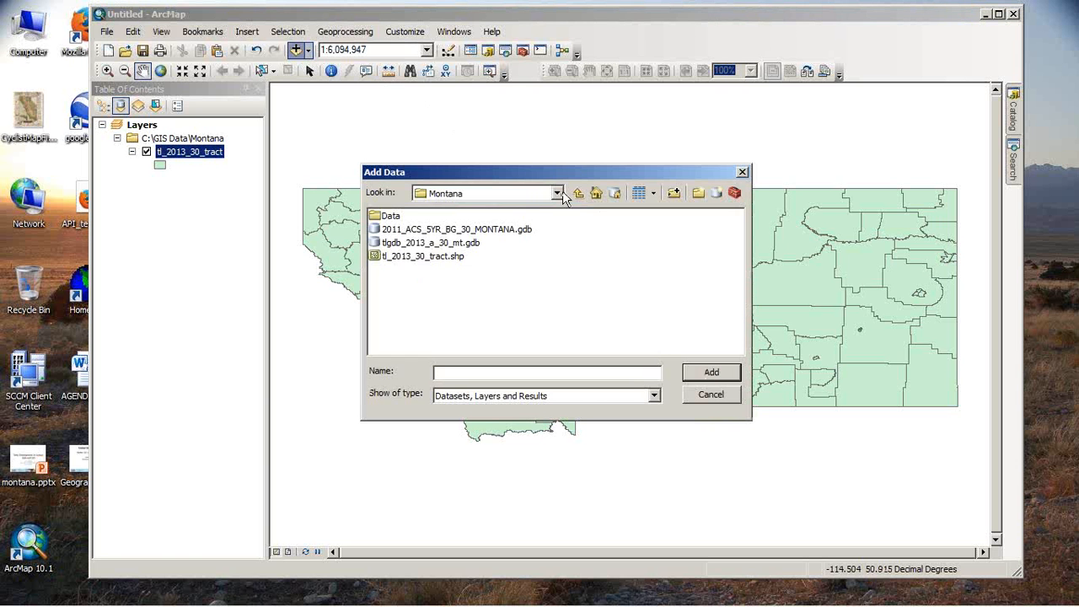
{"action": "left_click", "coordinate": [557, 194]}
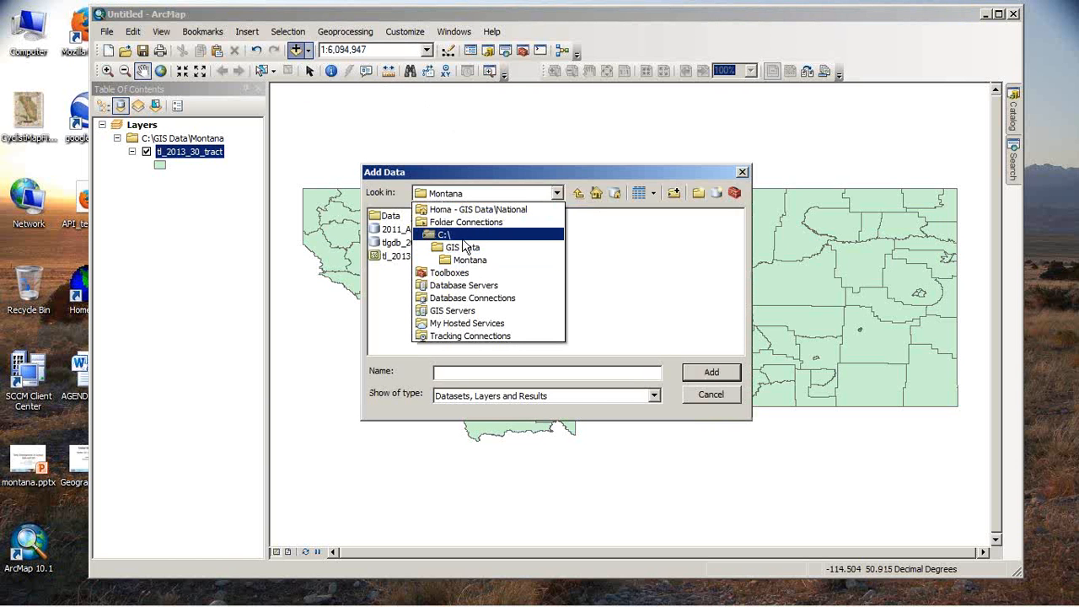
{"action": "left_click", "coordinate": [466, 261]}
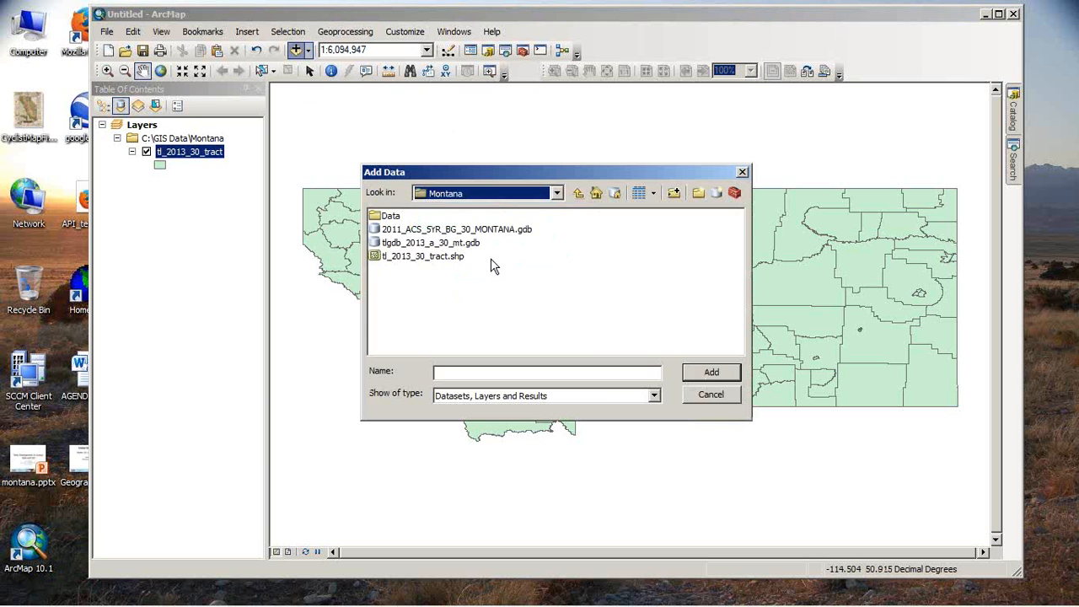
{"action": "double_click", "coordinate": [389, 217]}
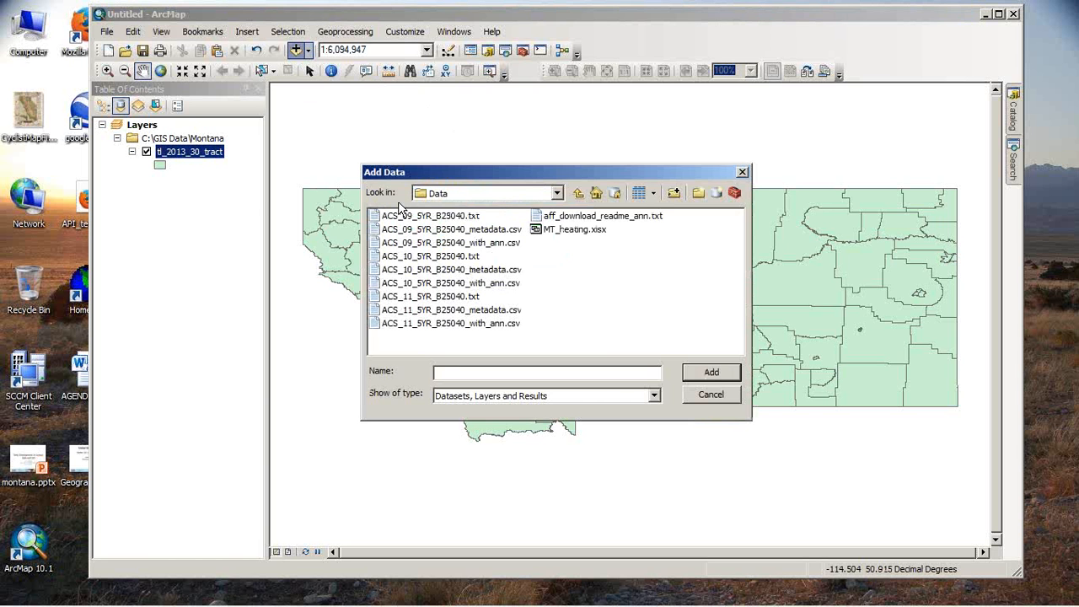
{"action": "left_click", "coordinate": [560, 230]}
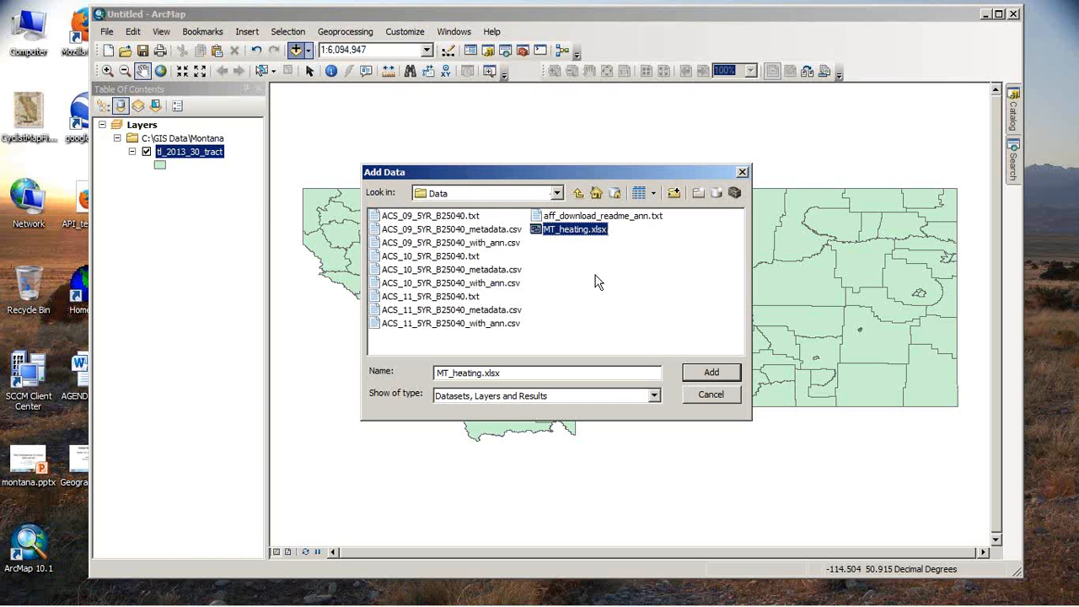
{"action": "left_click", "coordinate": [712, 373]}
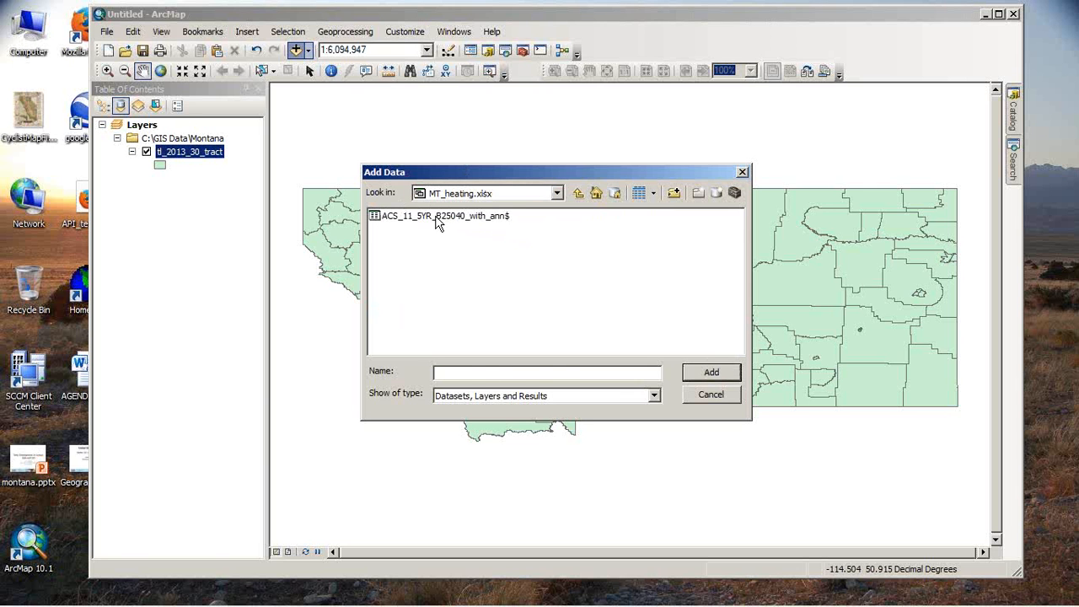
{"action": "left_click", "coordinate": [437, 218]}
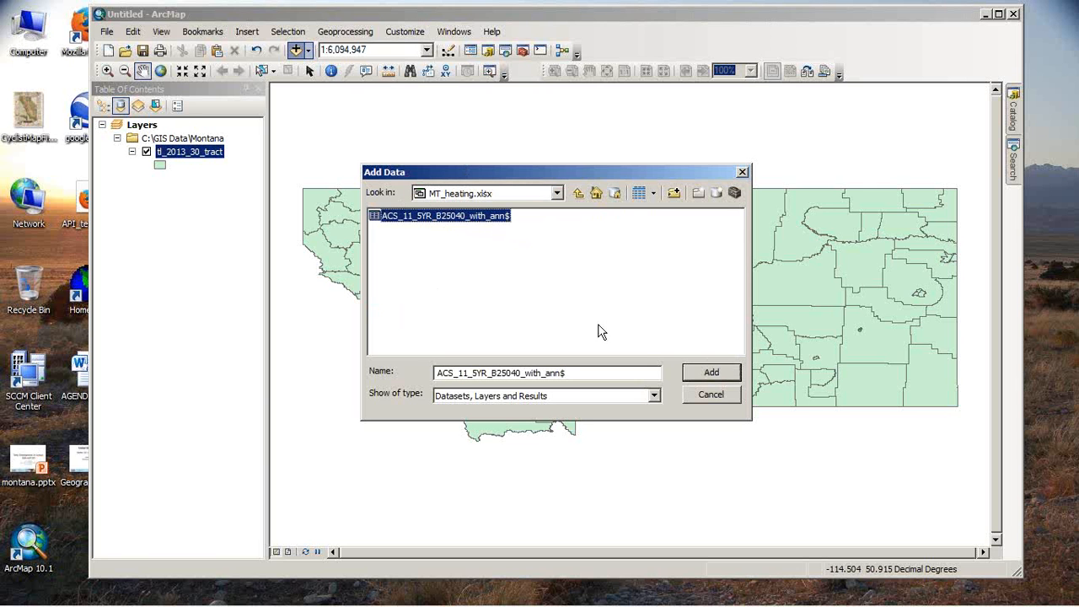
{"action": "left_click", "coordinate": [699, 372]}
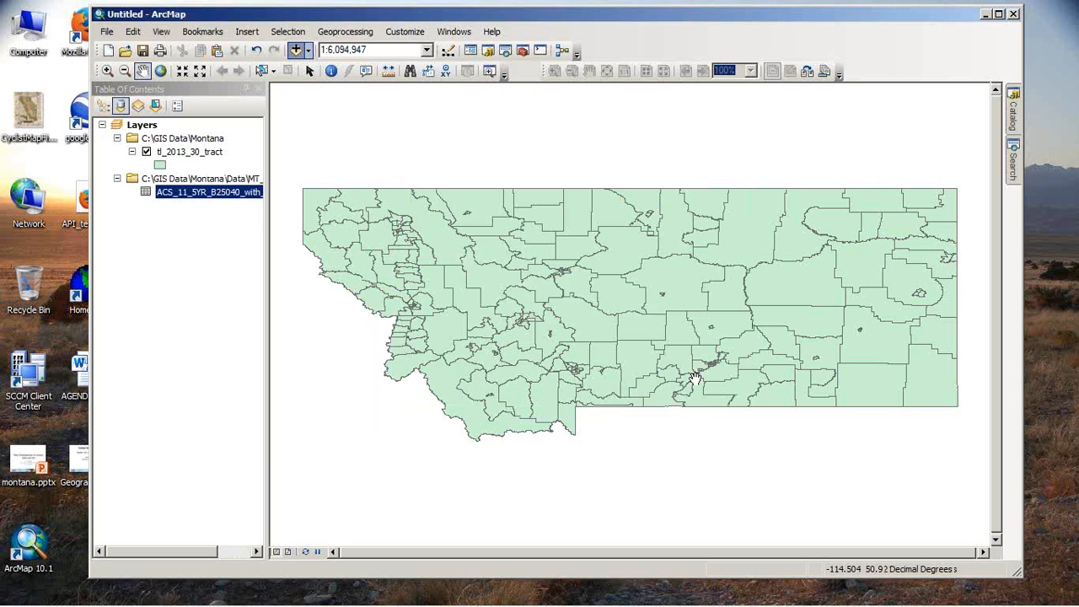
- Open the ACS_11_5YR_B25040_with_ann$ table and widen its window to show more columns, starting from LINK
{"action": "right_click", "coordinate": [213, 194]}
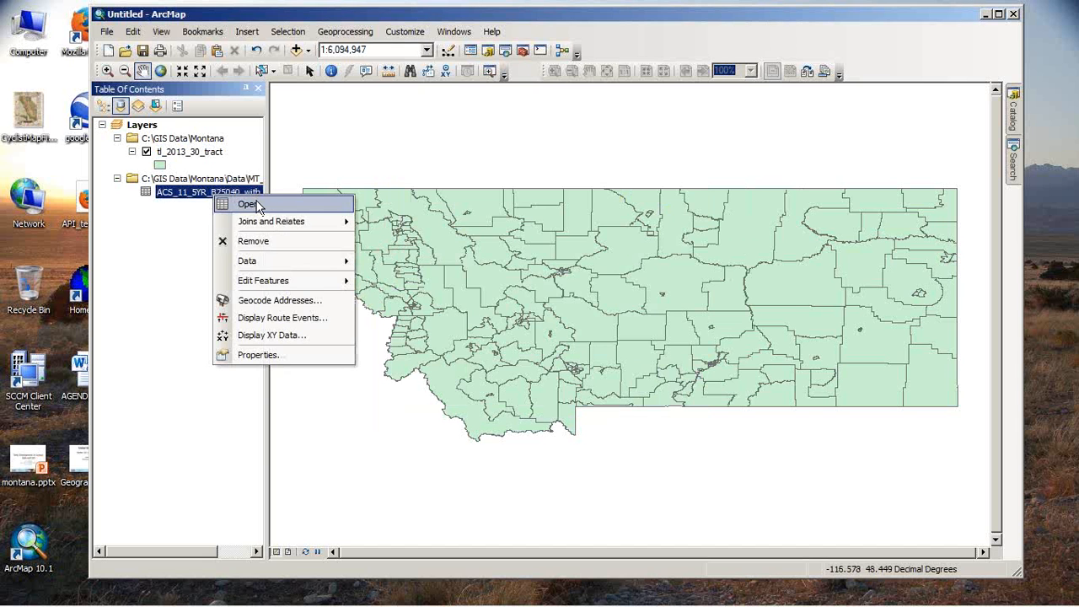
{"action": "left_click", "coordinate": [154, 208]}
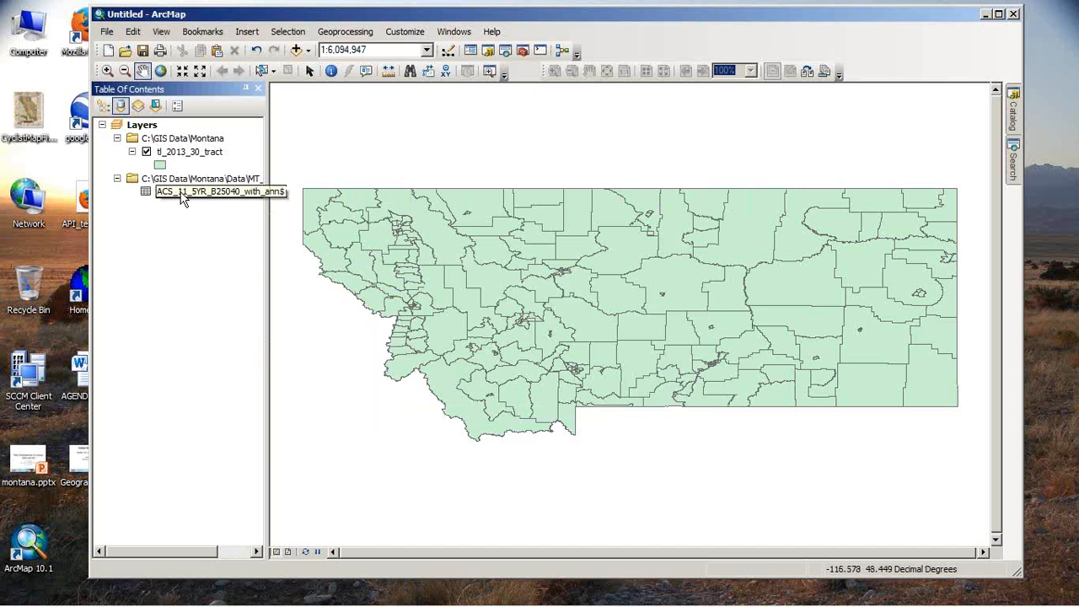
{"action": "right_click", "coordinate": [183, 195]}
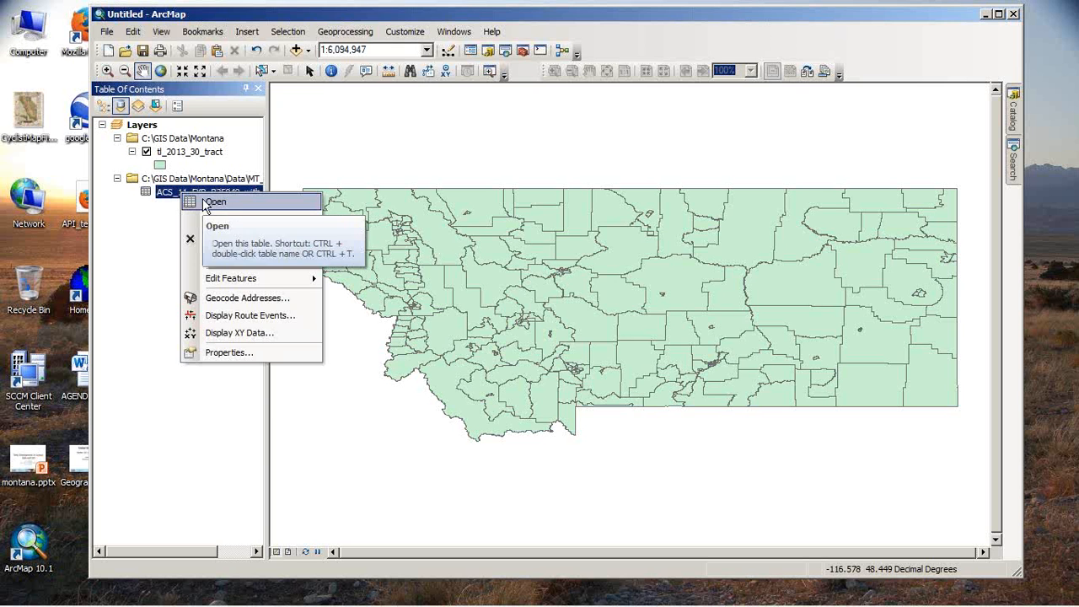
{"action": "left_click", "coordinate": [207, 204]}
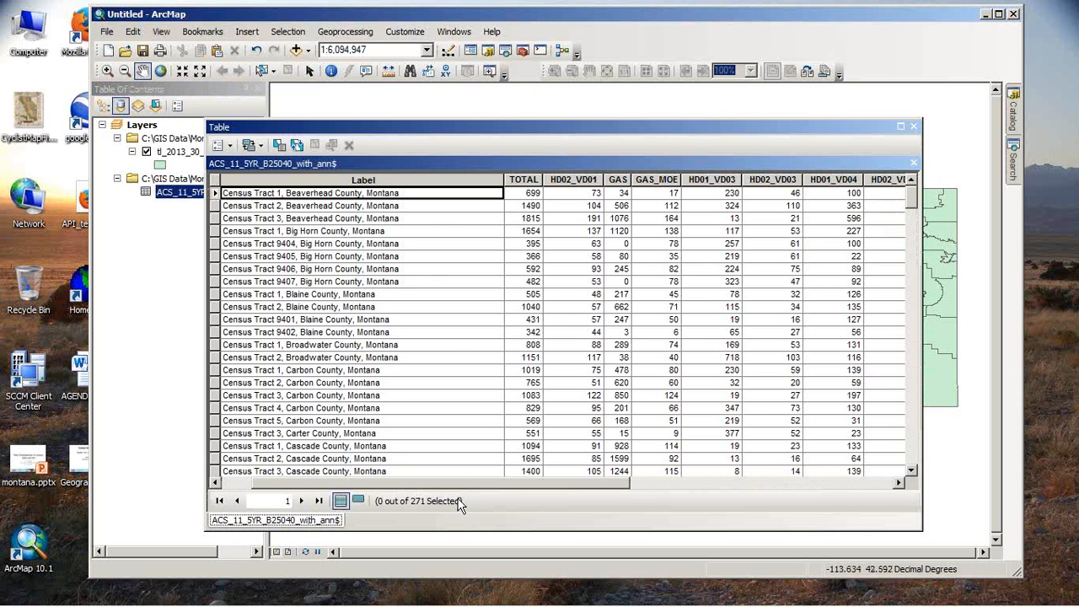
{"action": "left_click_drag", "start_coordinate": [447, 487], "coordinate": [421, 489]}
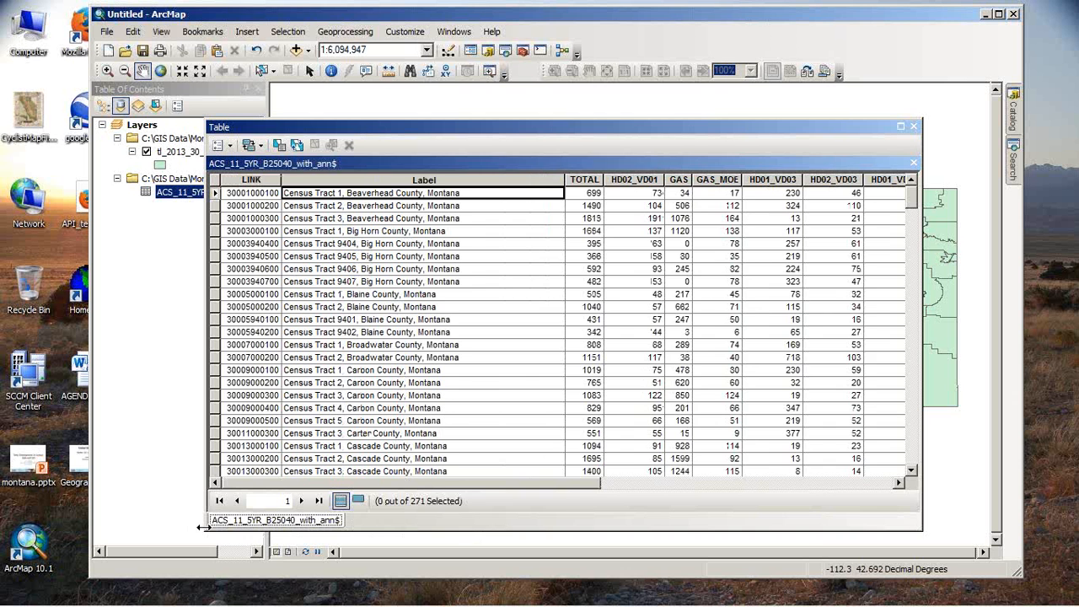
{"action": "left_click_drag", "start_coordinate": [202, 528], "coordinate": [98, 528]}
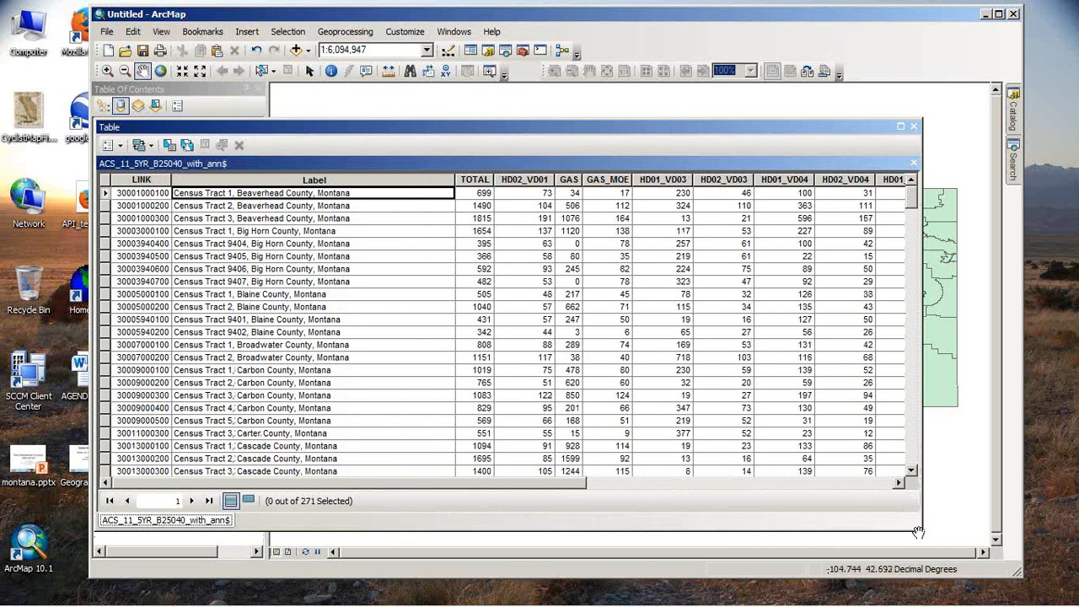
{"action": "left_click_drag", "start_coordinate": [921, 532], "coordinate": [1047, 536]}
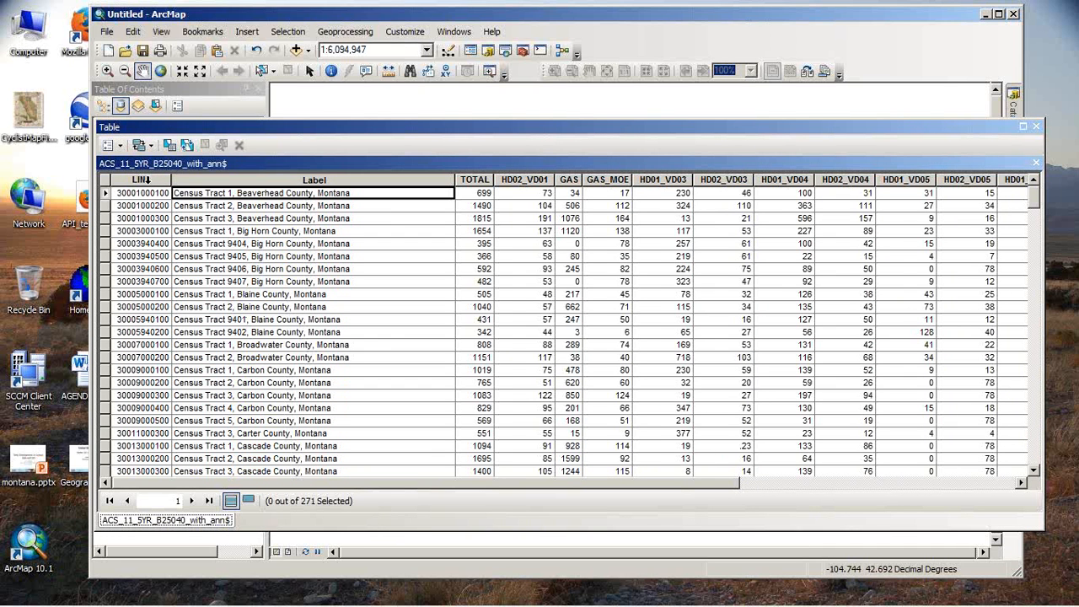
- Examine the LINK, TOTAL, GAS, WOOD and SOLAR columns and their margin-of-error columns in the heating table, and close the table
{"action": "left_click", "coordinate": [148, 182]}
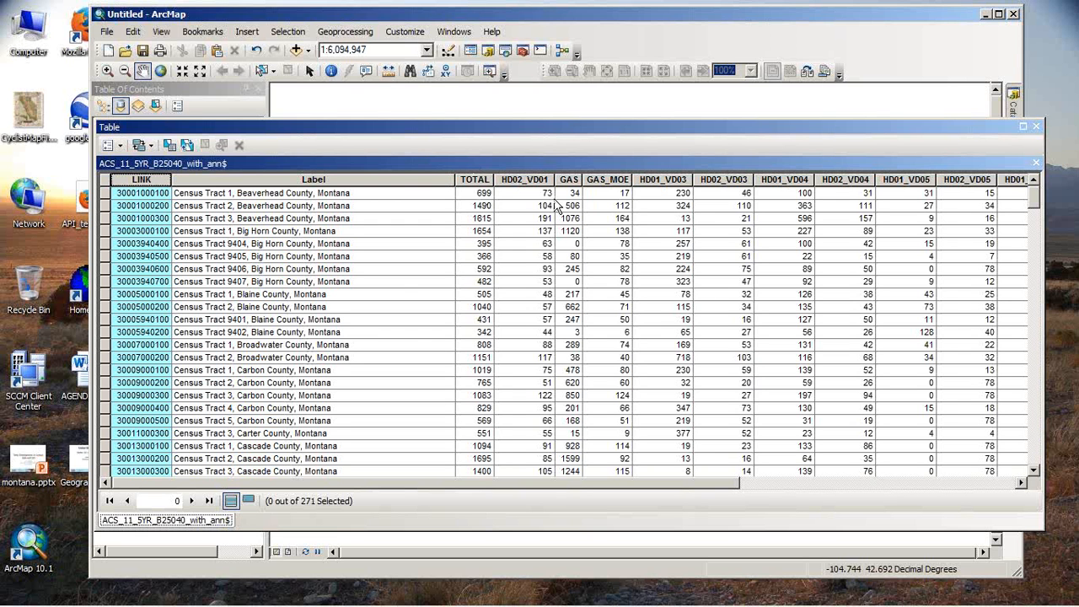
{"action": "left_click", "coordinate": [470, 179]}
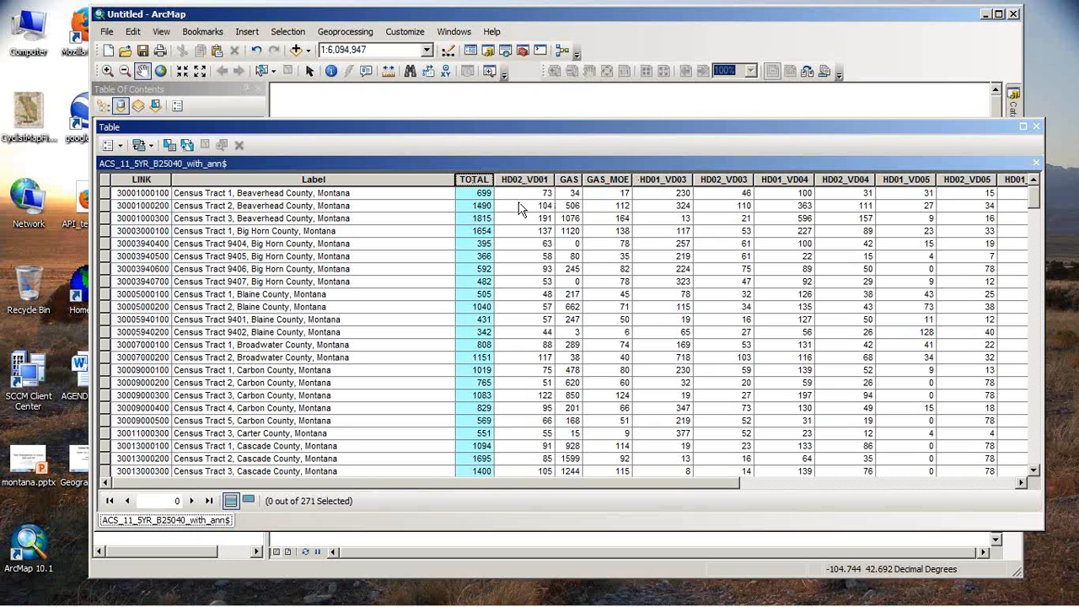
{"action": "left_click", "coordinate": [528, 179]}
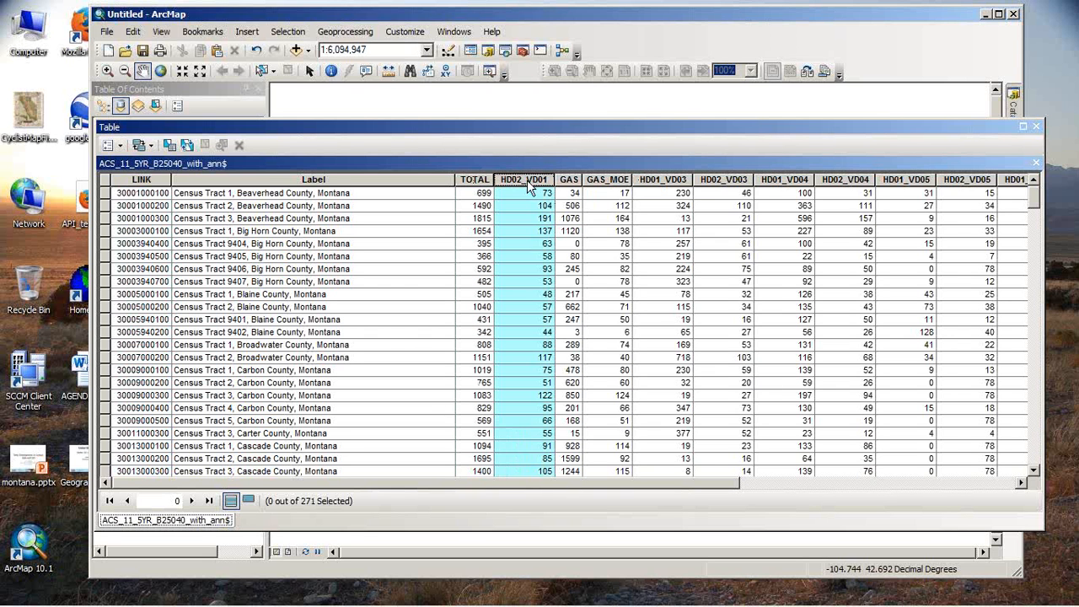
{"action": "left_click", "coordinate": [571, 179]}
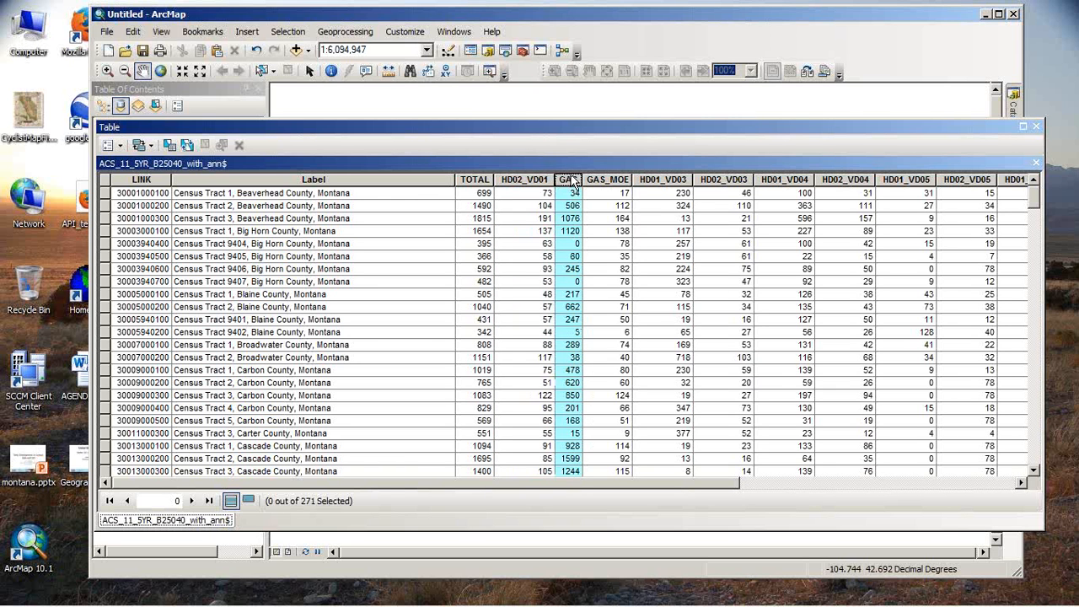
{"action": "left_click", "coordinate": [601, 179]}
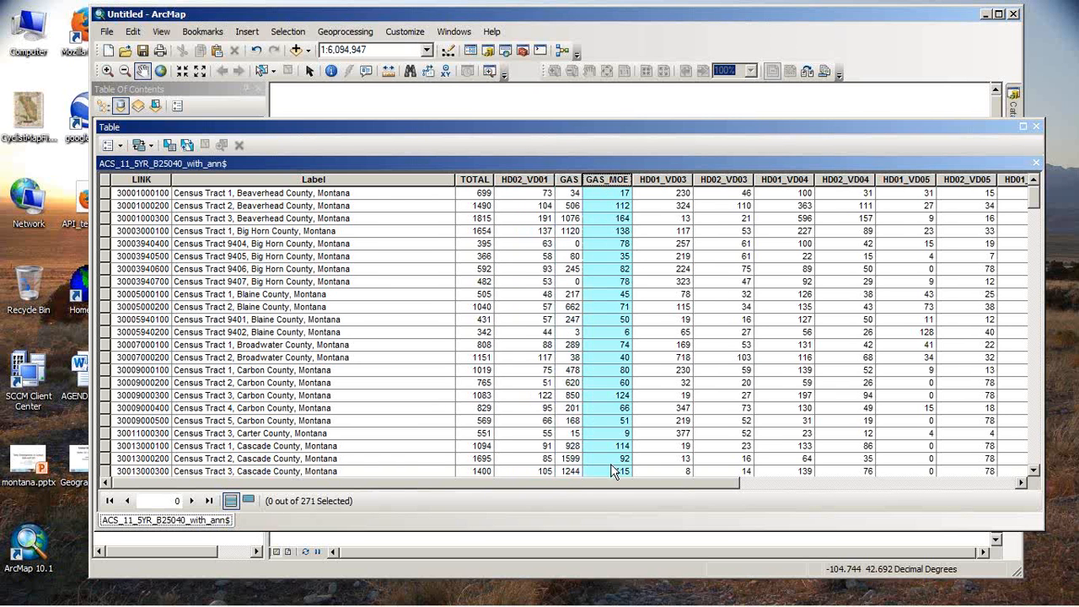
{"action": "left_click_drag", "start_coordinate": [628, 487], "coordinate": [788, 489]}
{"action": "left_click", "coordinate": [691, 177]}
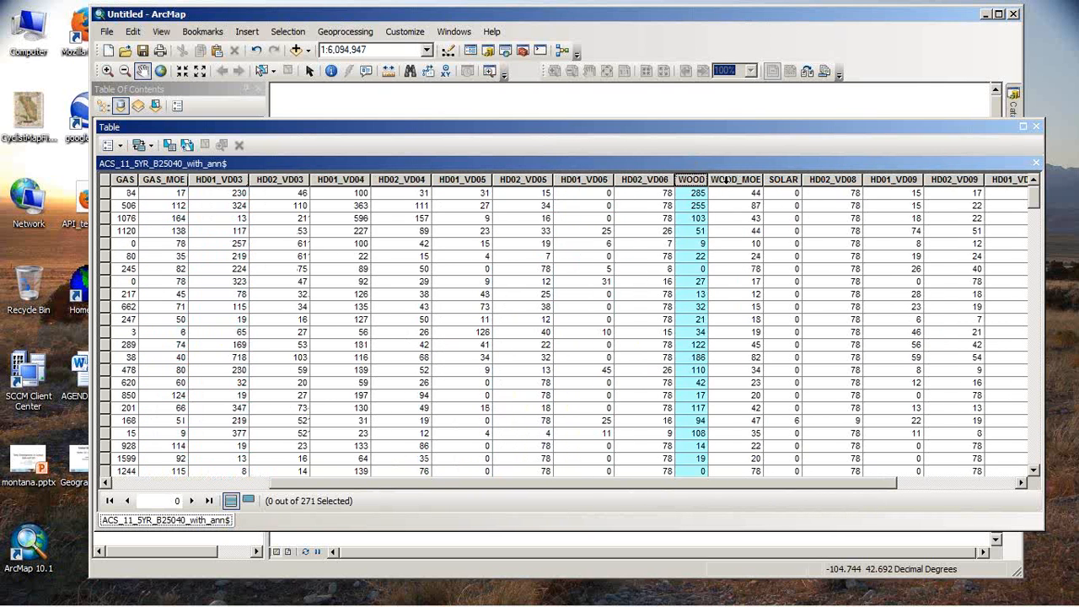
{"action": "left_click", "coordinate": [739, 180]}
{"action": "left_click", "coordinate": [772, 180]}
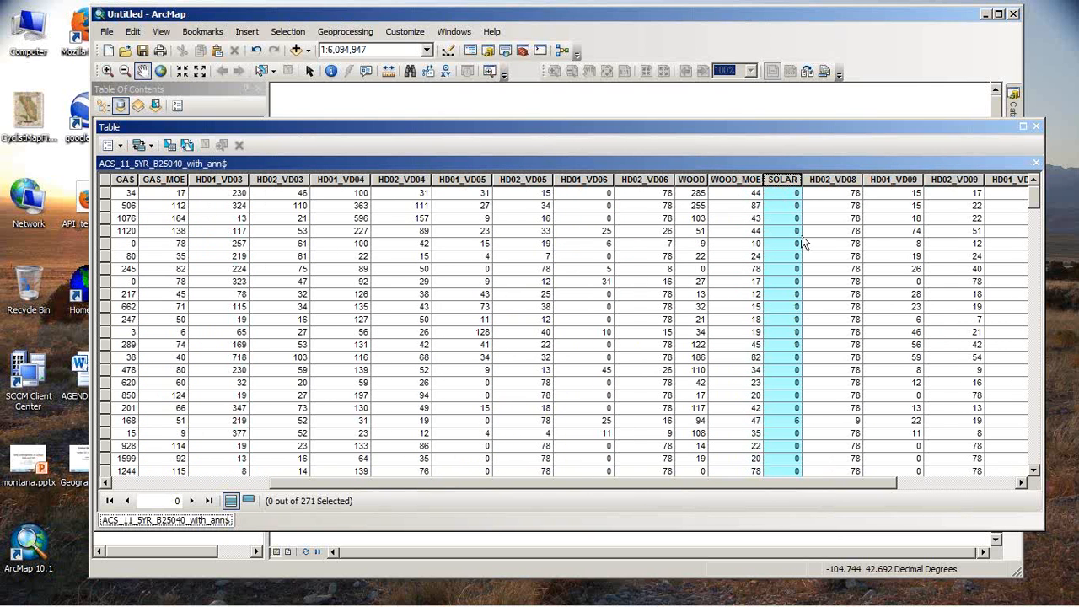
{"action": "left_click", "coordinate": [812, 180]}
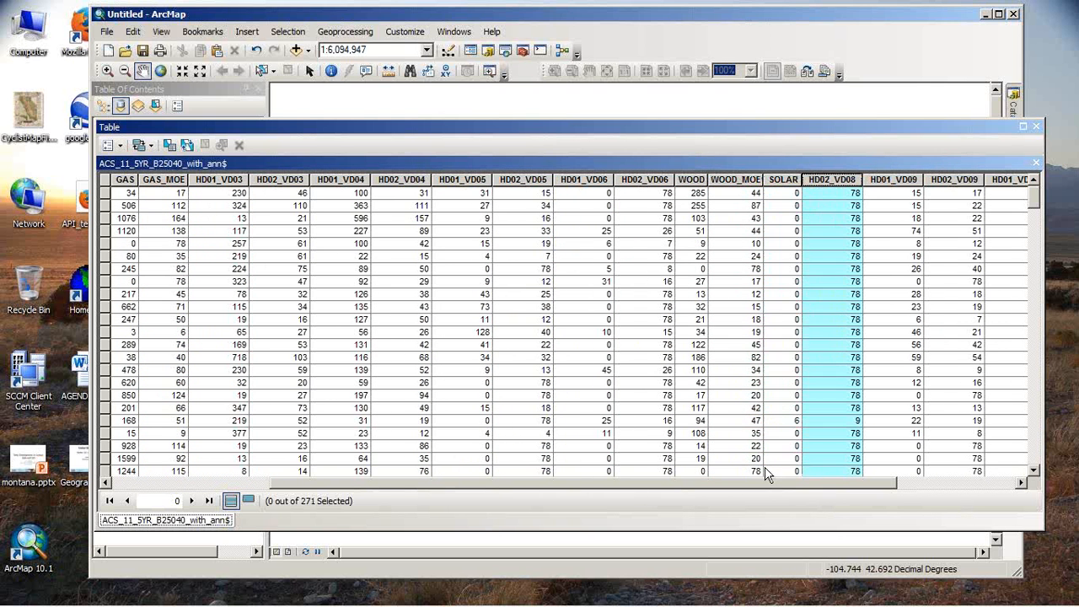
{"action": "left_click_drag", "start_coordinate": [792, 487], "coordinate": [676, 483]}
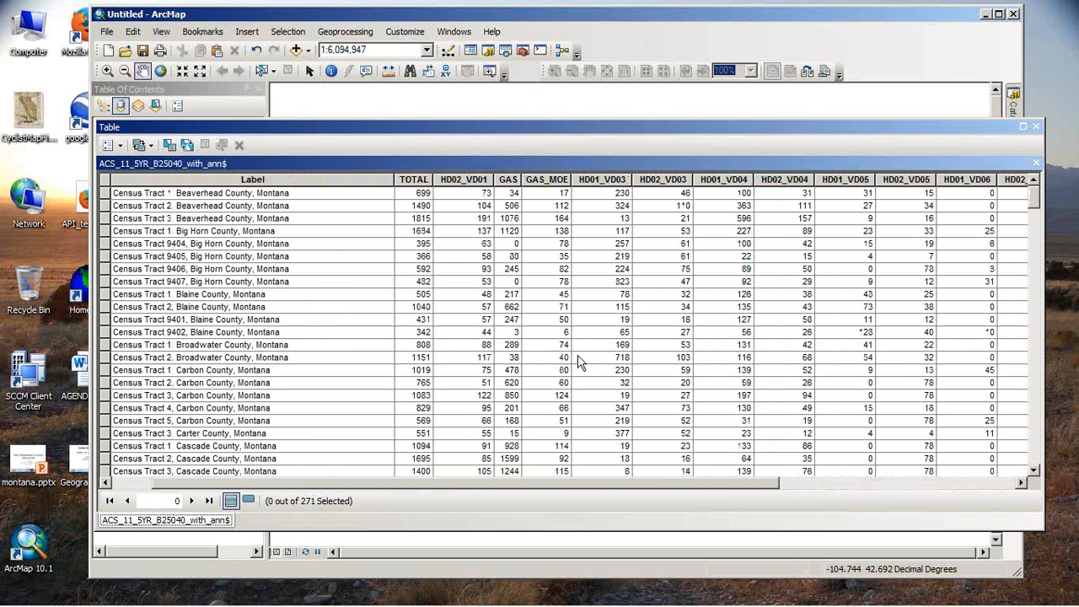
{"action": "left_click", "coordinate": [1037, 127]}
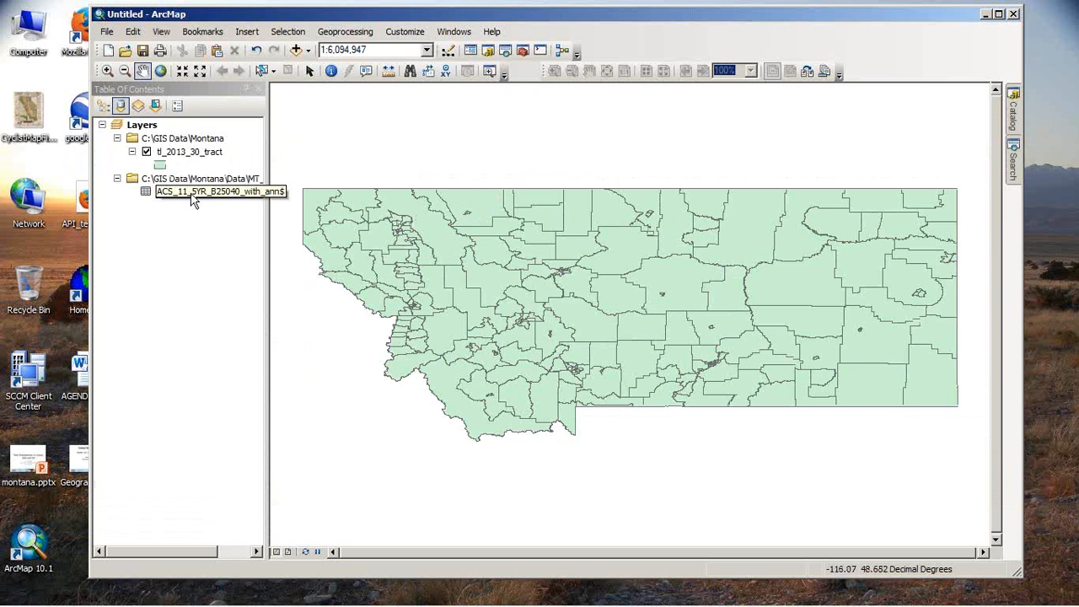
- Start a join on the tl_2013_30_tract layer with the option to join attributes from a table
{"action": "left_click", "coordinate": [215, 153]}
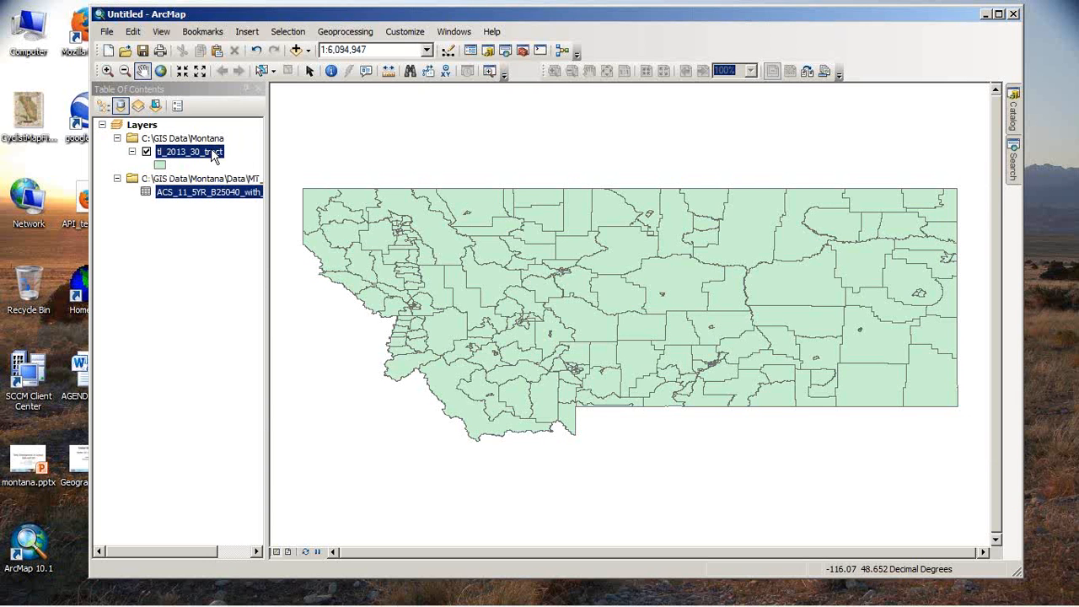
{"action": "right_click", "coordinate": [215, 154]}
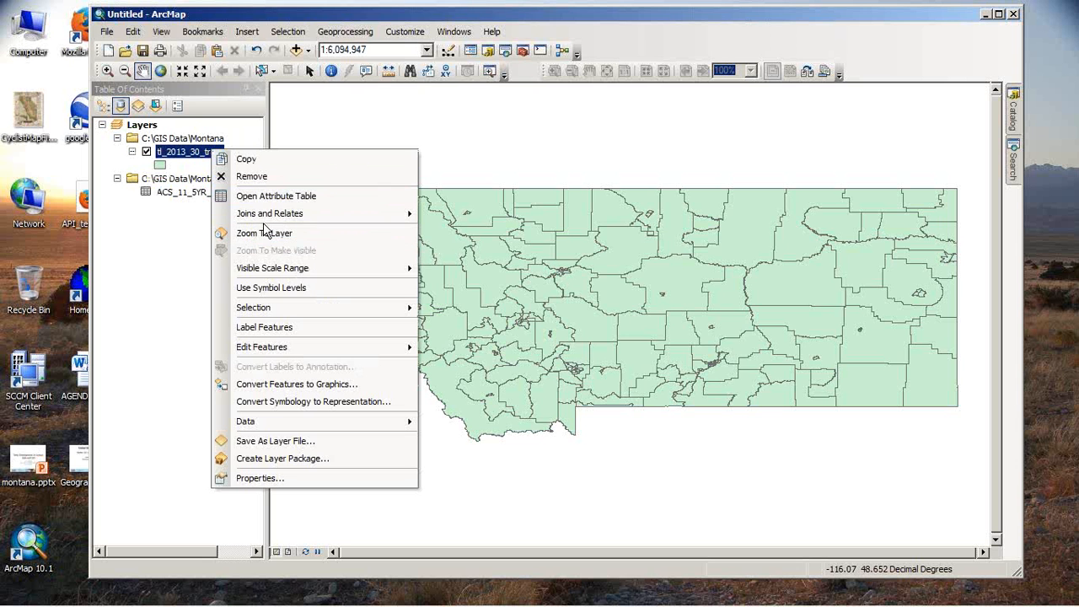
{"action": "mouse_move", "coordinate": [274, 221]}
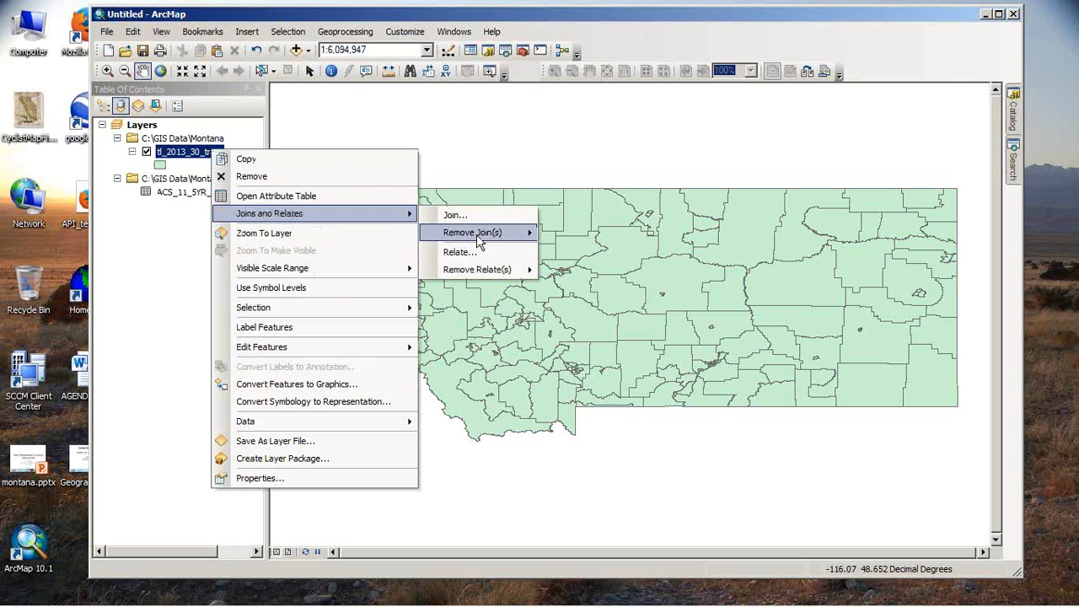
{"action": "left_click", "coordinate": [456, 217]}
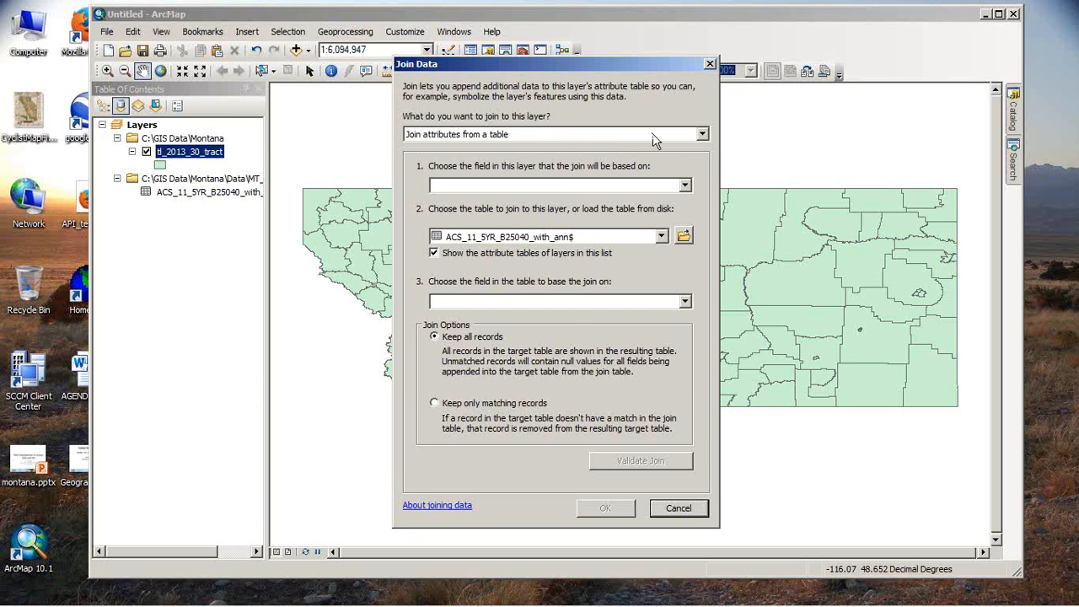
{"action": "left_click", "coordinate": [702, 135]}
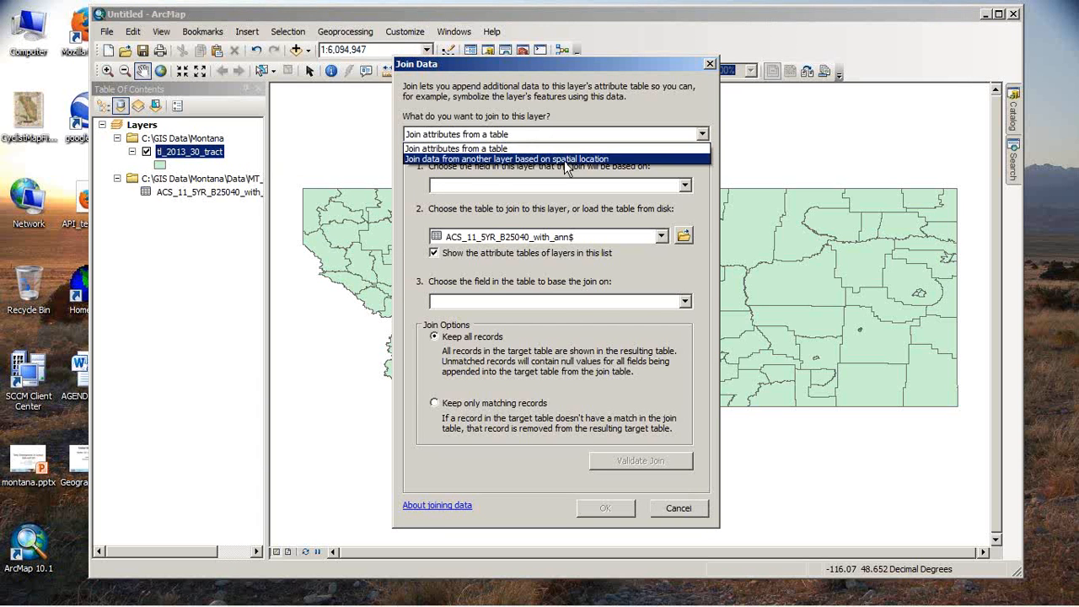
{"action": "left_click", "coordinate": [498, 148]}
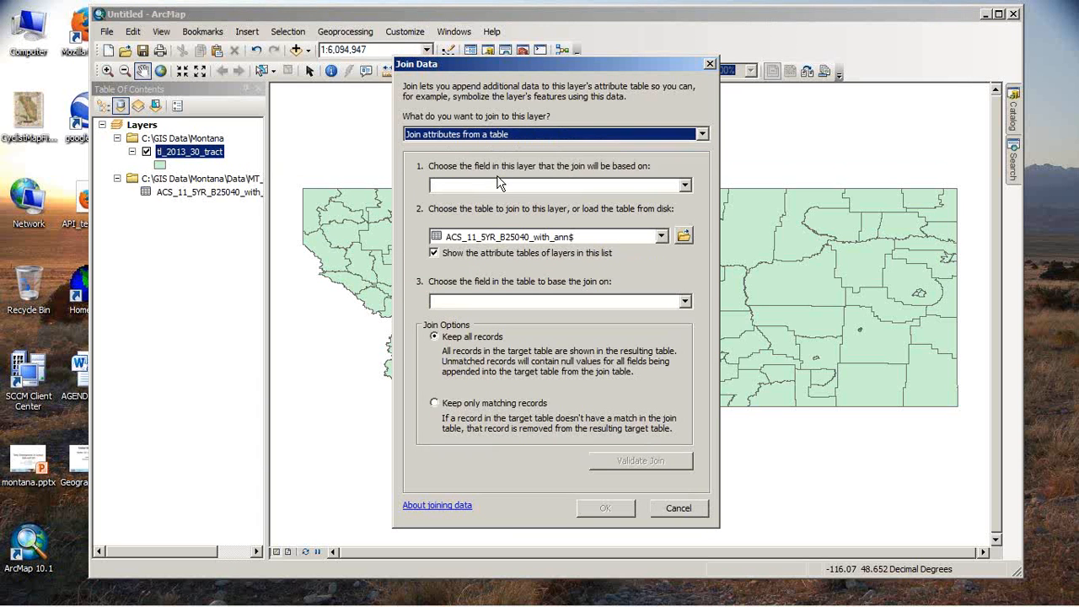
- Try to base the join on the layer's GEOID field and the heating table's matching field, and cancel the join
{"action": "left_click", "coordinate": [685, 186]}
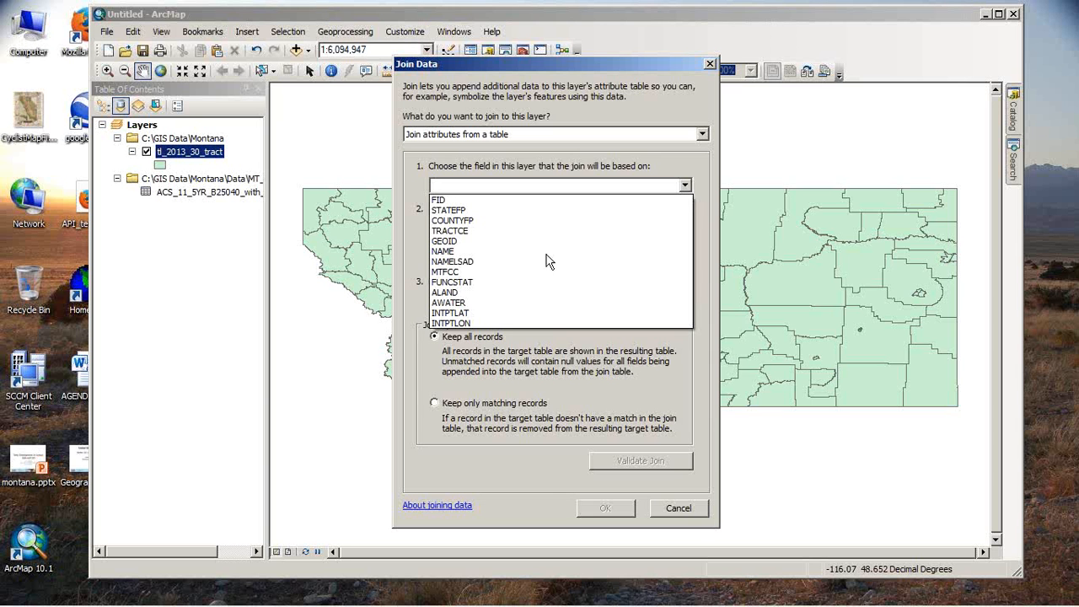
{"action": "left_click", "coordinate": [440, 242]}
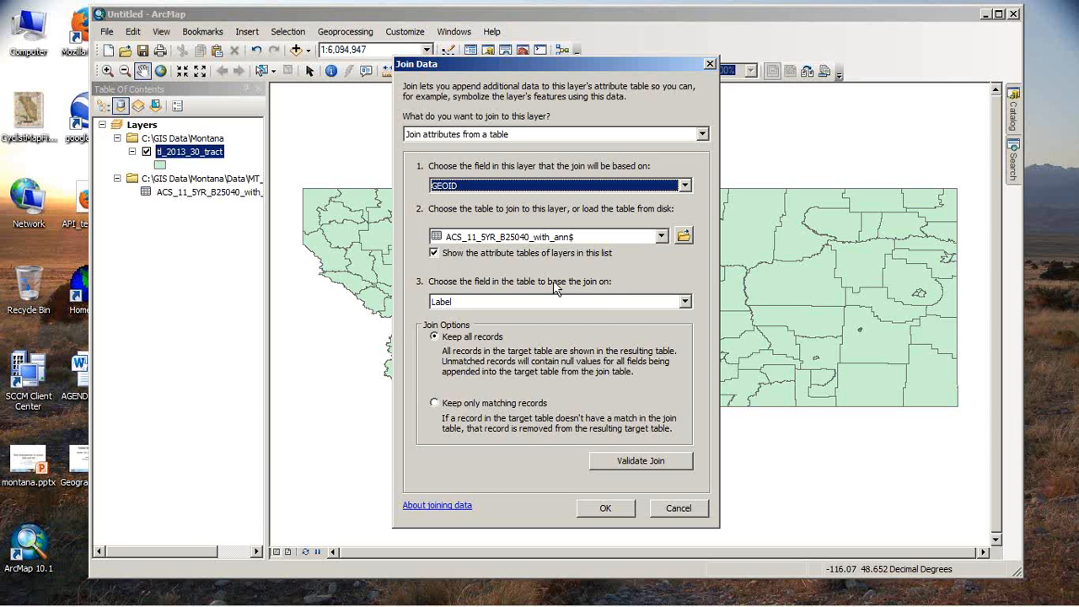
{"action": "left_click", "coordinate": [685, 302]}
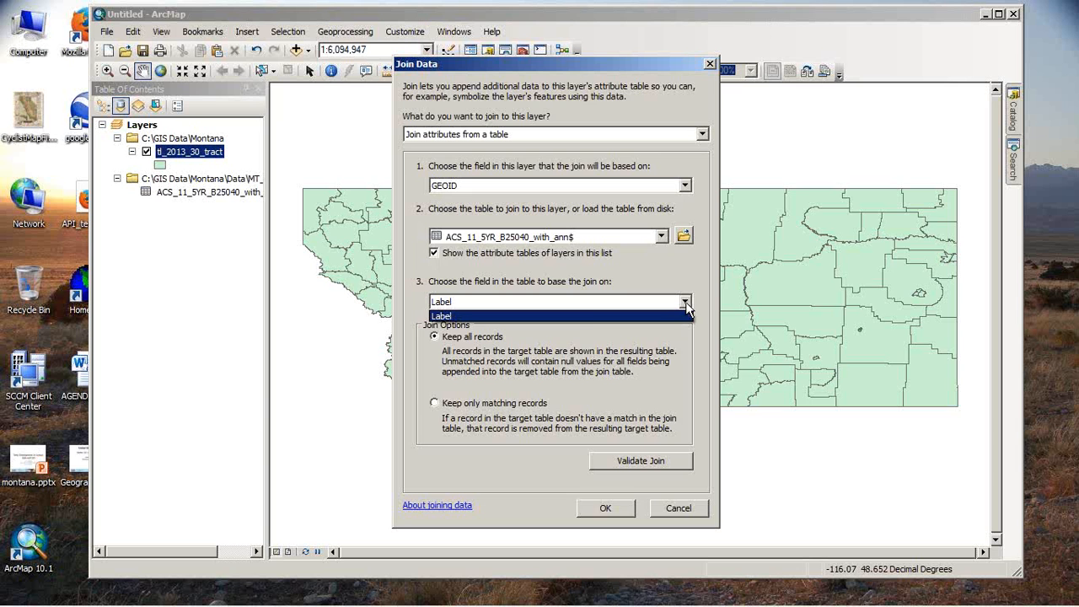
{"action": "left_click", "coordinate": [674, 314]}
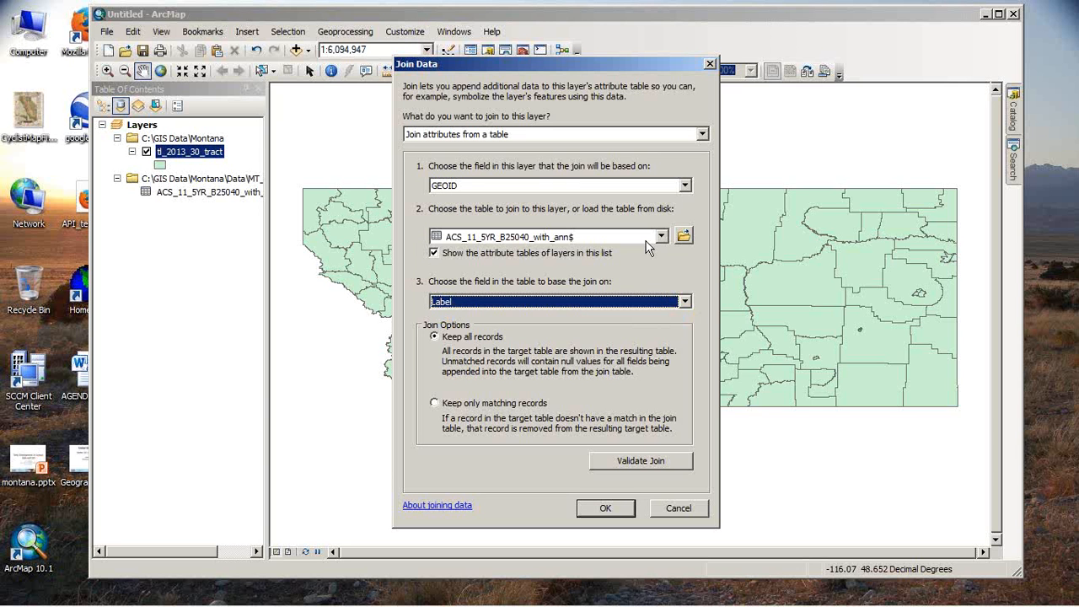
{"action": "left_click", "coordinate": [685, 304]}
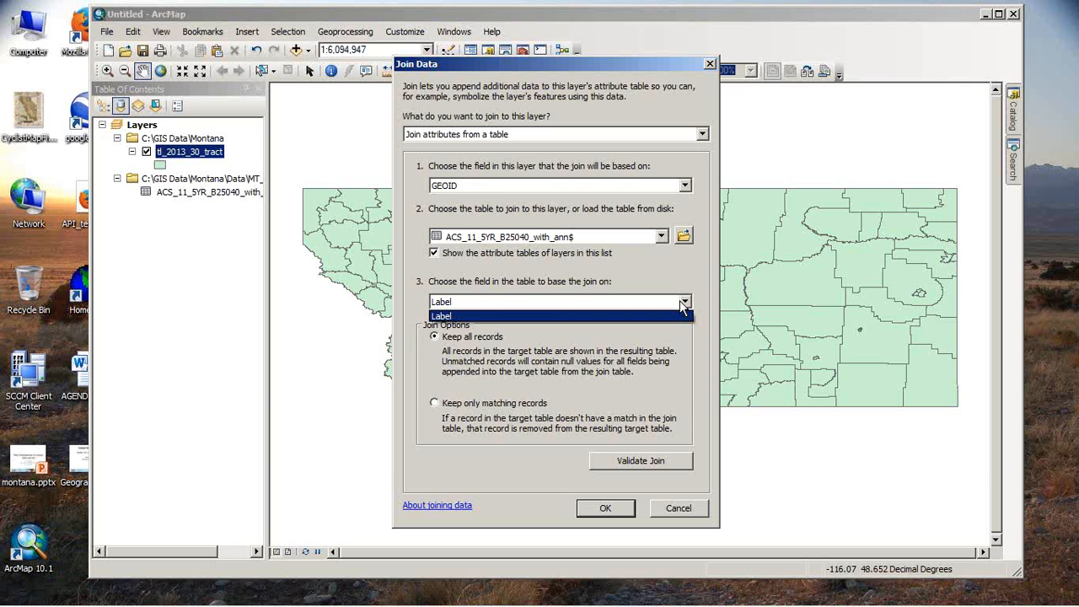
{"action": "left_click", "coordinate": [700, 511]}
{"action": "left_click", "coordinate": [678, 508]}
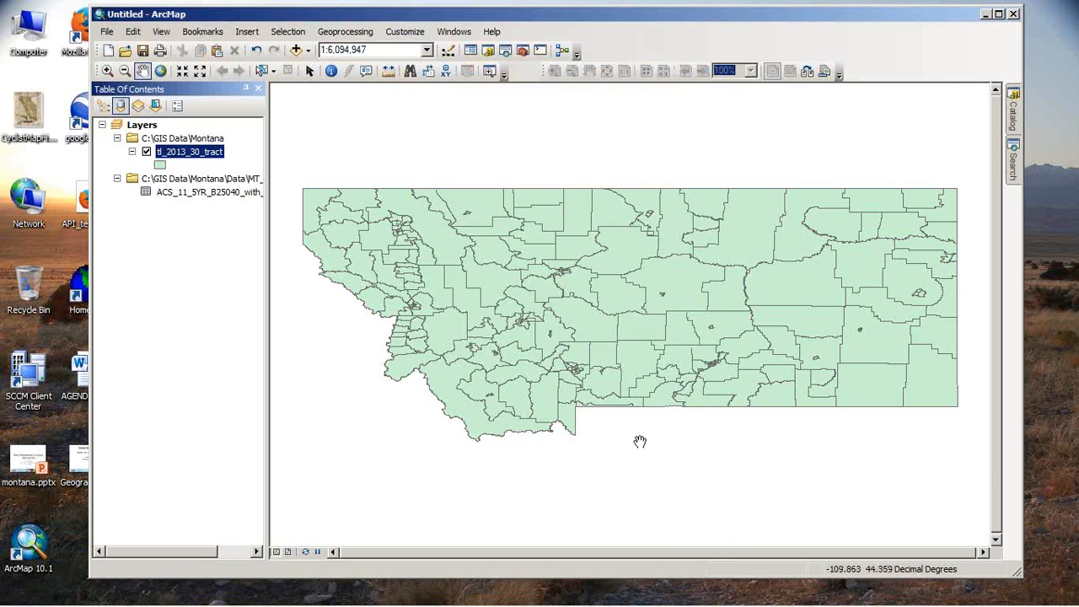
- Remove the ACS_11_5YR_B25040_with_ann$ table from the map and shift the window aside to uncover the desktop icons
{"action": "right_click", "coordinate": [172, 179]}
{"action": "left_click", "coordinate": [210, 189]}
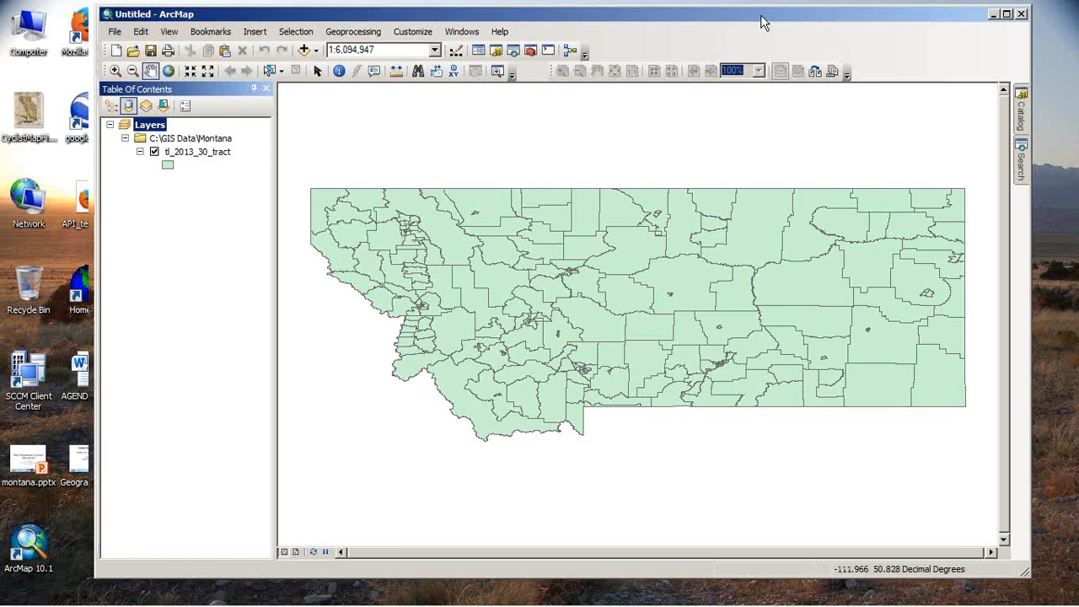
{"action": "left_click_drag", "start_coordinate": [767, 22], "coordinate": [805, 23]}
- Browse to C:\GIS Data\Montana\Data in the file explorer and try to open MT_heating.xlsx in Excel
{"action": "double_click", "coordinate": [31, 44]}
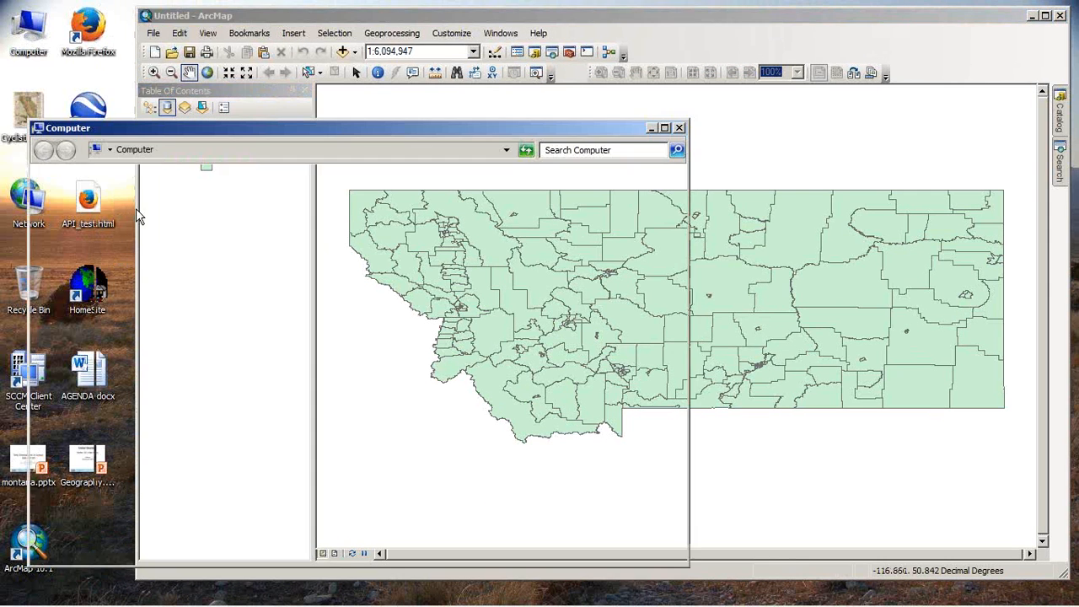
{"action": "double_click", "coordinate": [203, 234]}
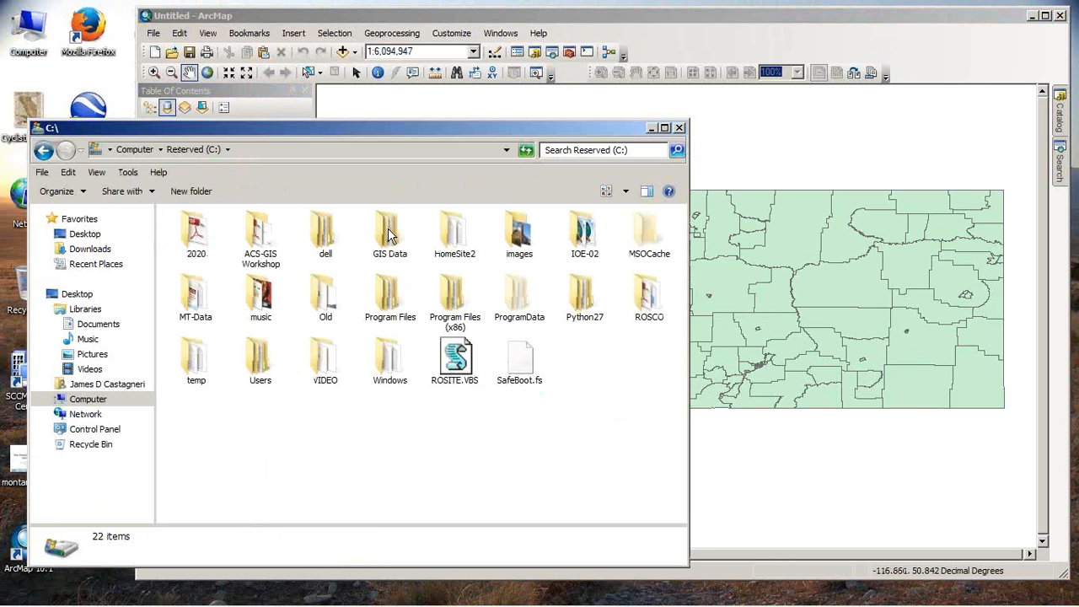
{"action": "double_click", "coordinate": [390, 236]}
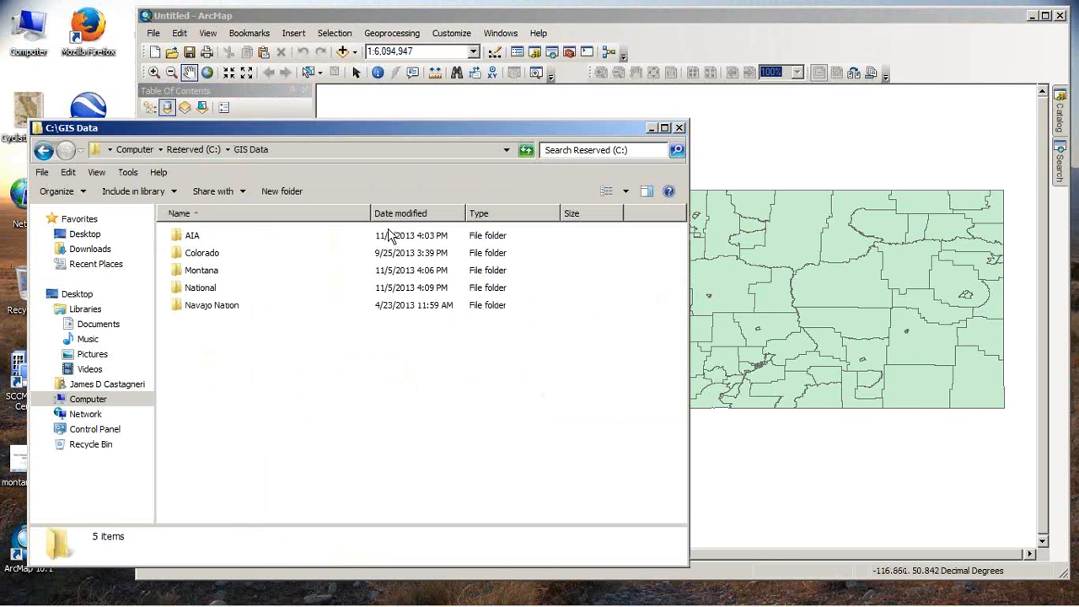
{"action": "double_click", "coordinate": [204, 271]}
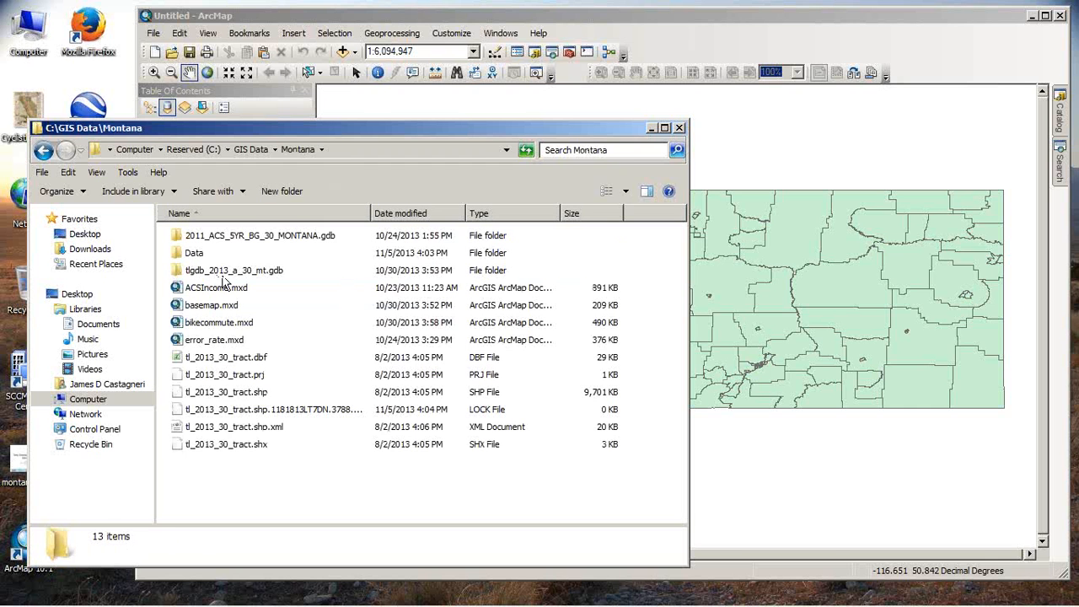
{"action": "double_click", "coordinate": [196, 256]}
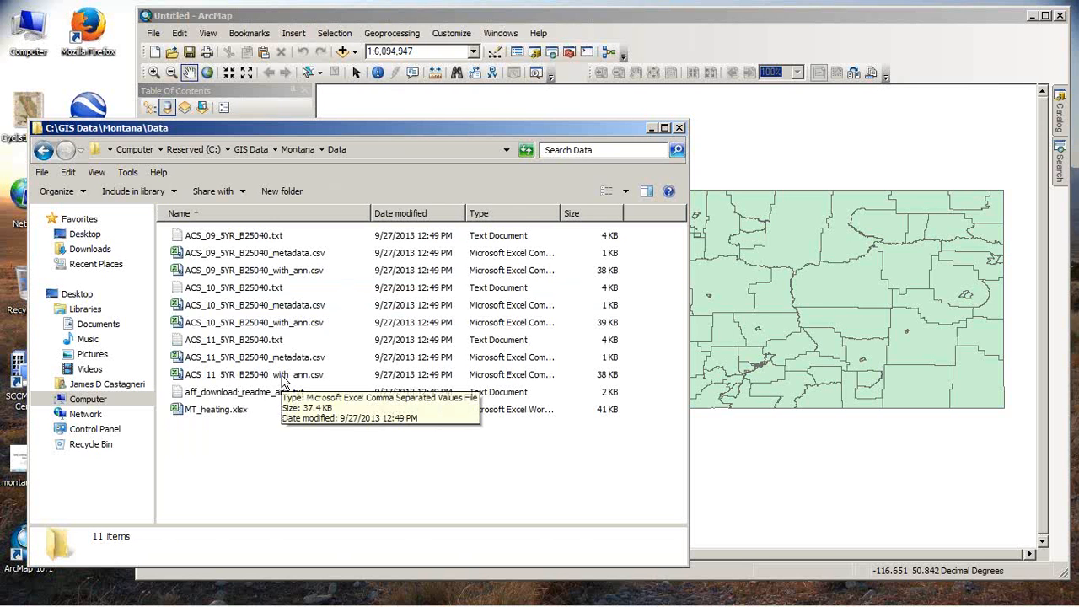
{"action": "double_click", "coordinate": [201, 410]}
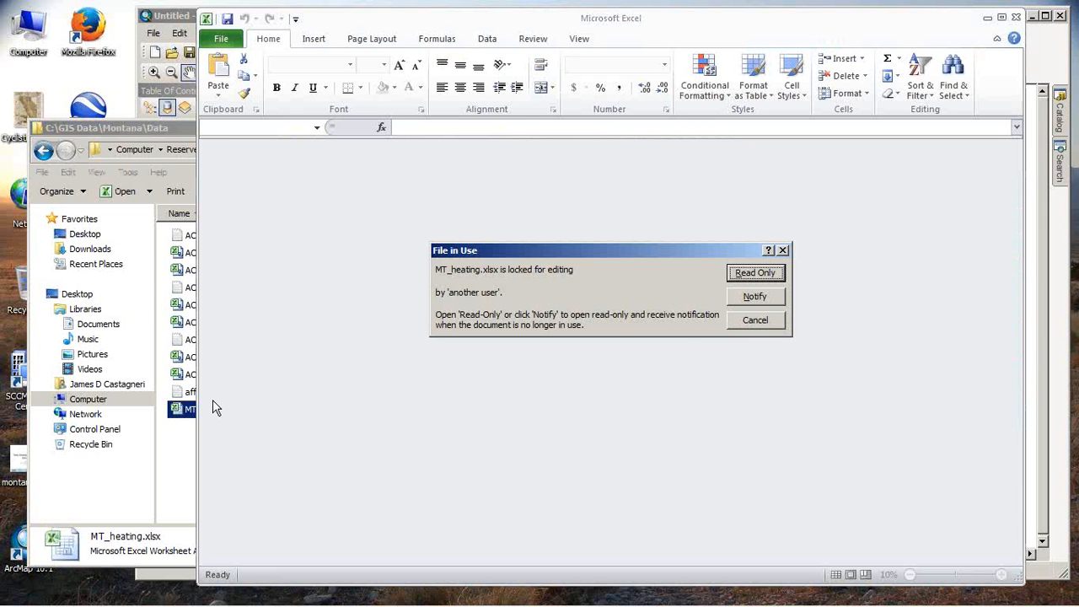
{"action": "left_click", "coordinate": [758, 325]}
- Switch back to ArcMap and replace the current map with a new one based on the Blank Map template
{"action": "left_click", "coordinate": [173, 15]}
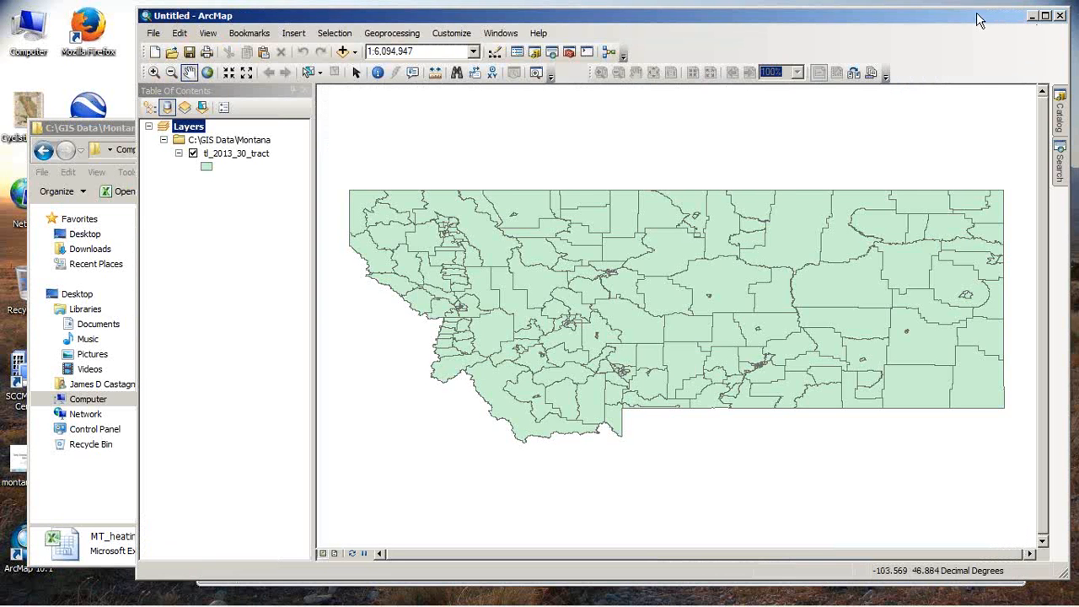
{"action": "left_click_drag", "start_coordinate": [980, 18], "coordinate": [968, 17]}
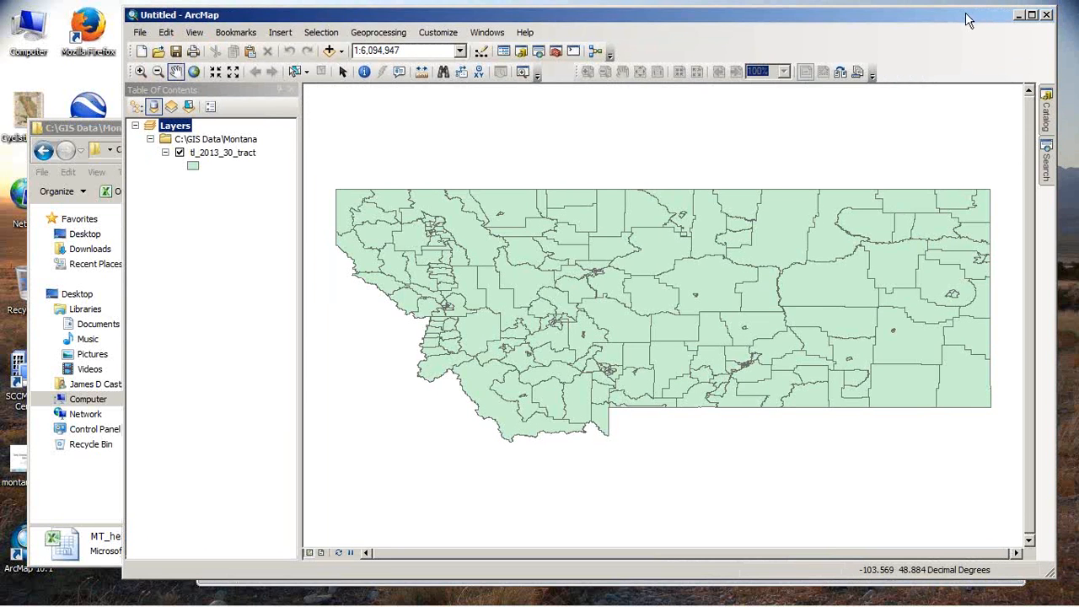
{"action": "left_click", "coordinate": [142, 52]}
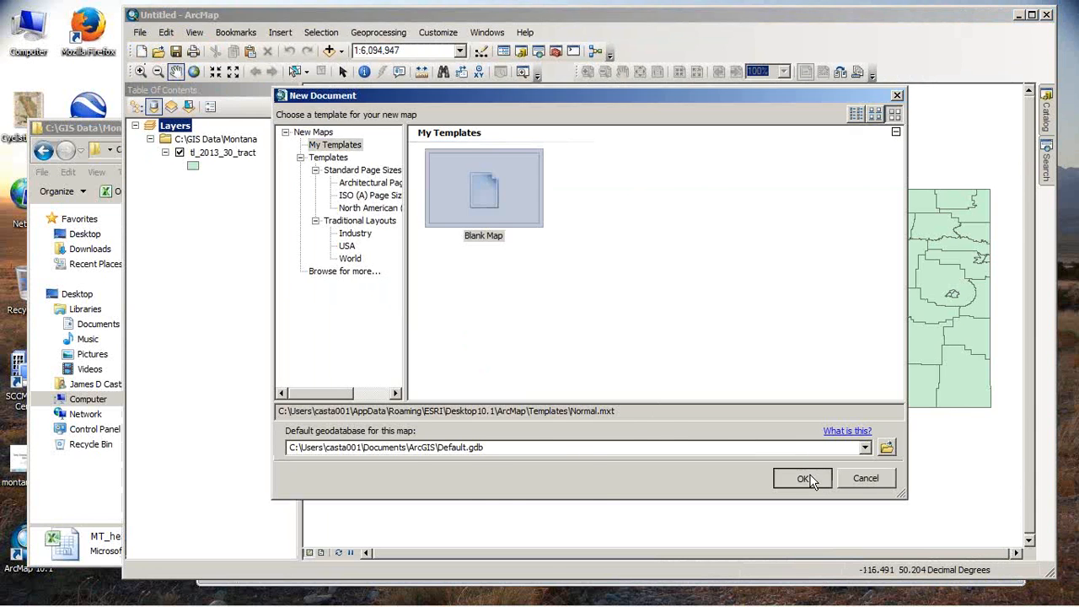
{"action": "left_click", "coordinate": [805, 477]}
{"action": "left_click", "coordinate": [605, 333]}
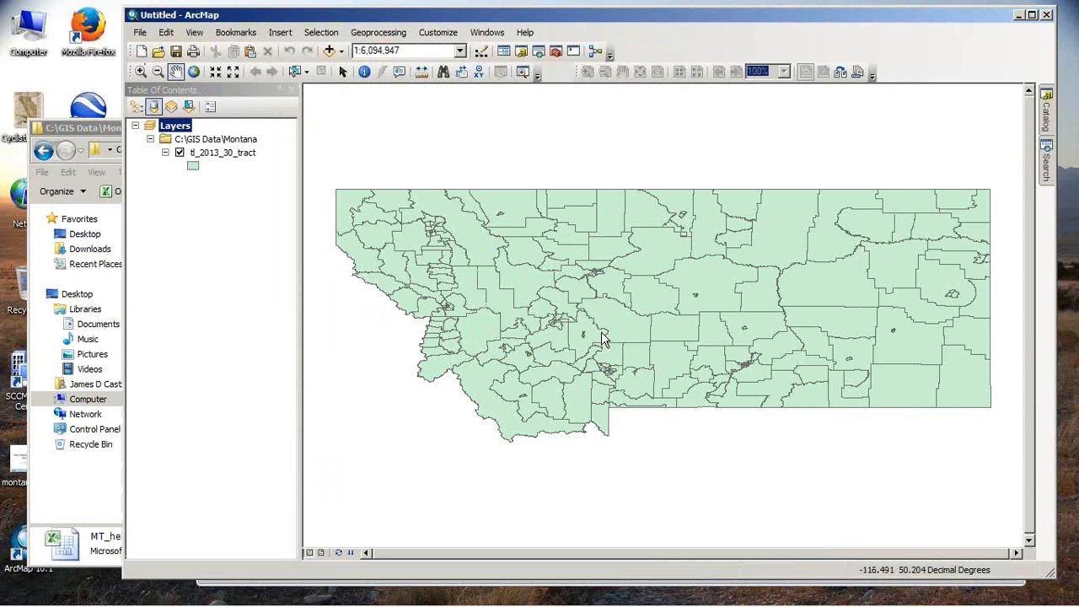
- Open MT_heating.xlsx from the Data folder in Excel and bring its LINK column into view
{"action": "left_click", "coordinate": [90, 128]}
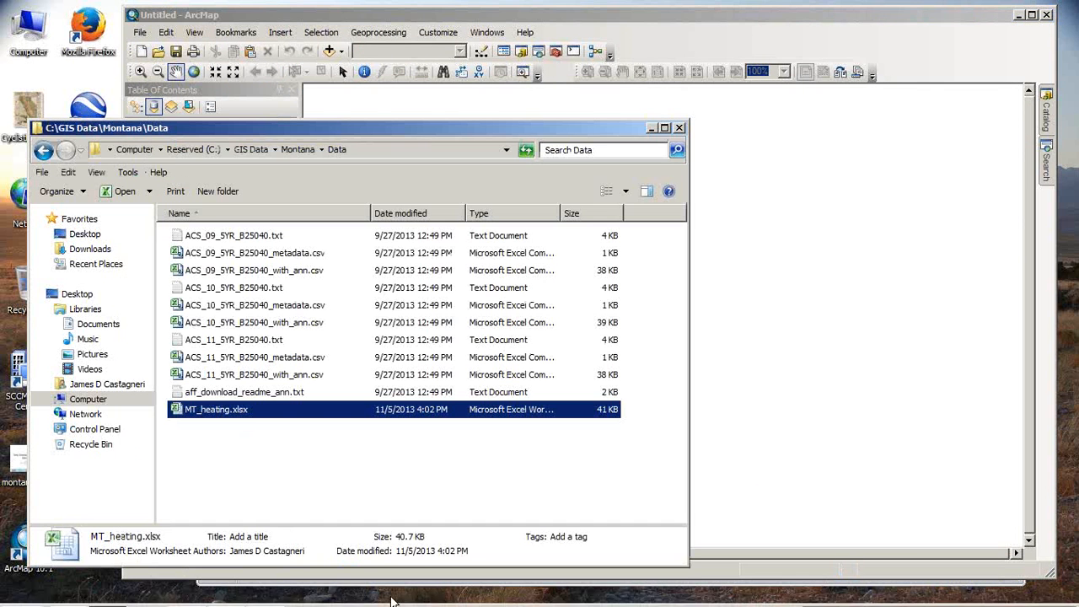
{"action": "double_click", "coordinate": [248, 407]}
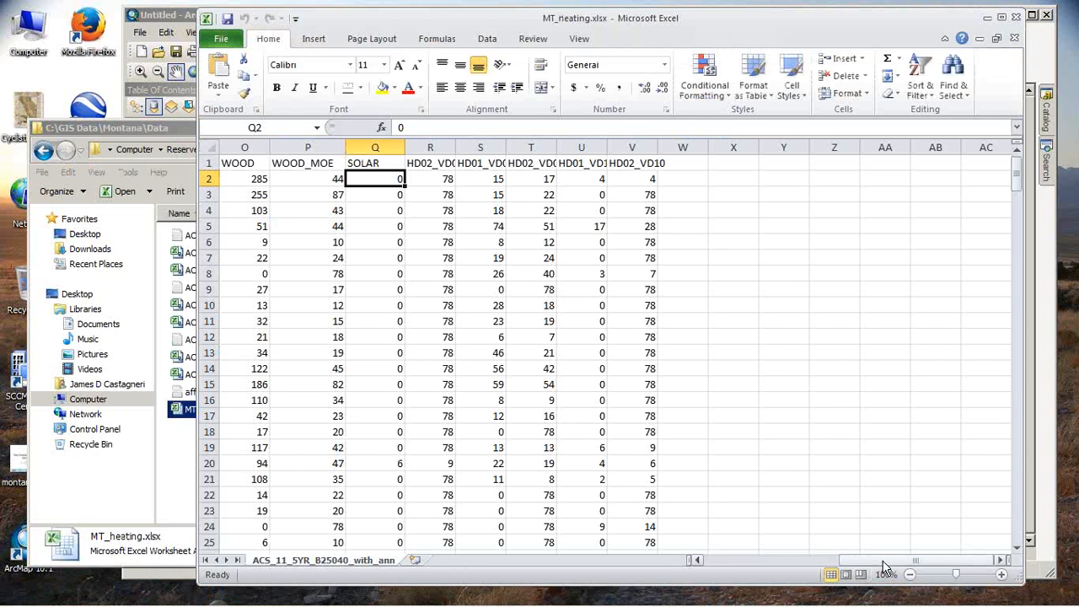
{"action": "left_click_drag", "start_coordinate": [882, 560], "coordinate": [742, 560]}
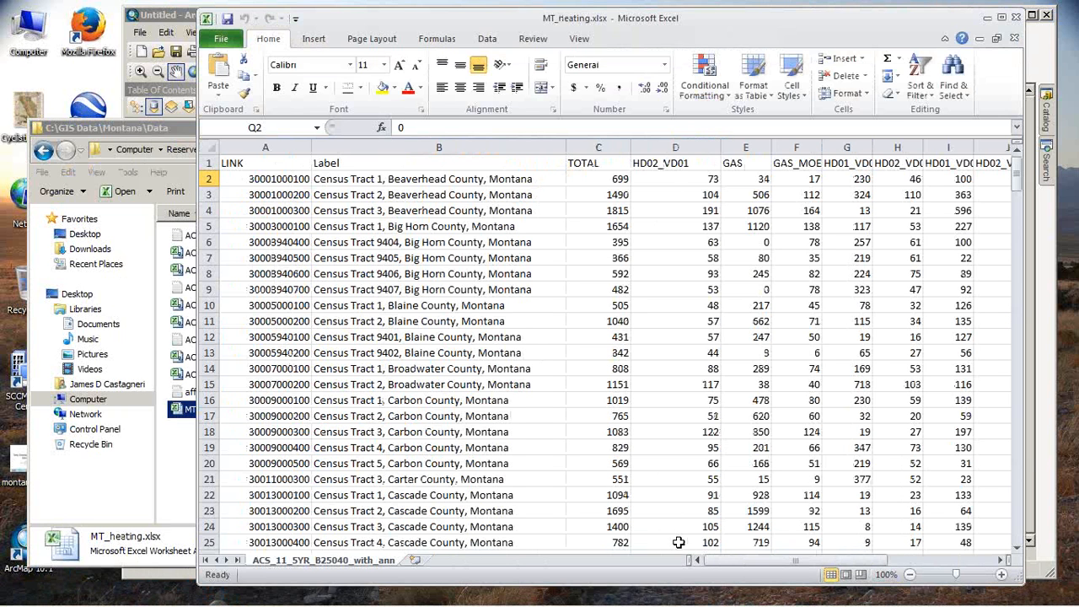
- Format the whole LINK column as Text
{"action": "left_click", "coordinate": [263, 146]}
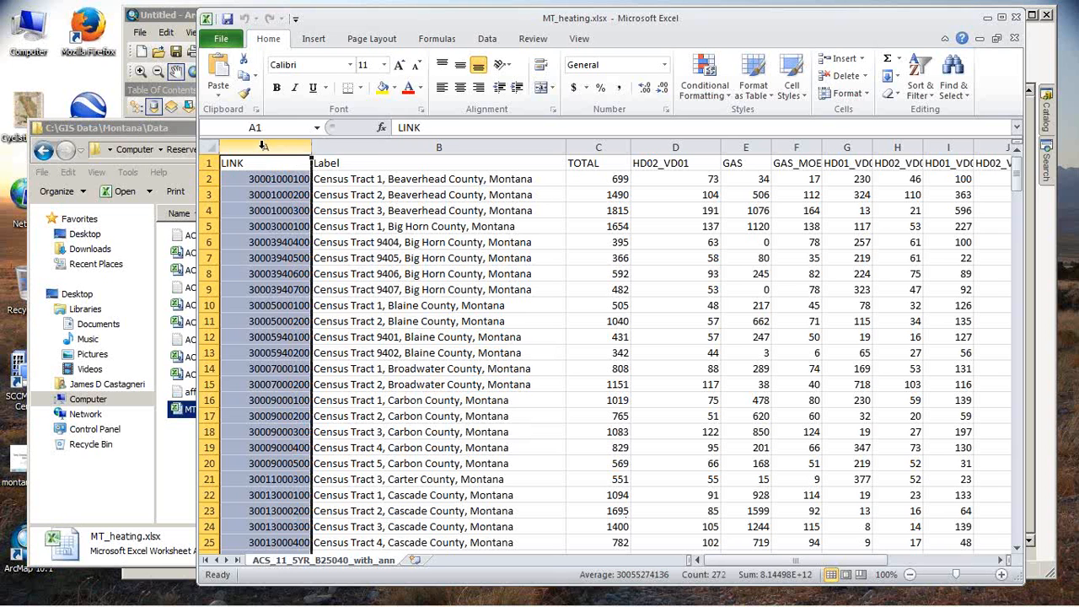
{"action": "right_click", "coordinate": [264, 148]}
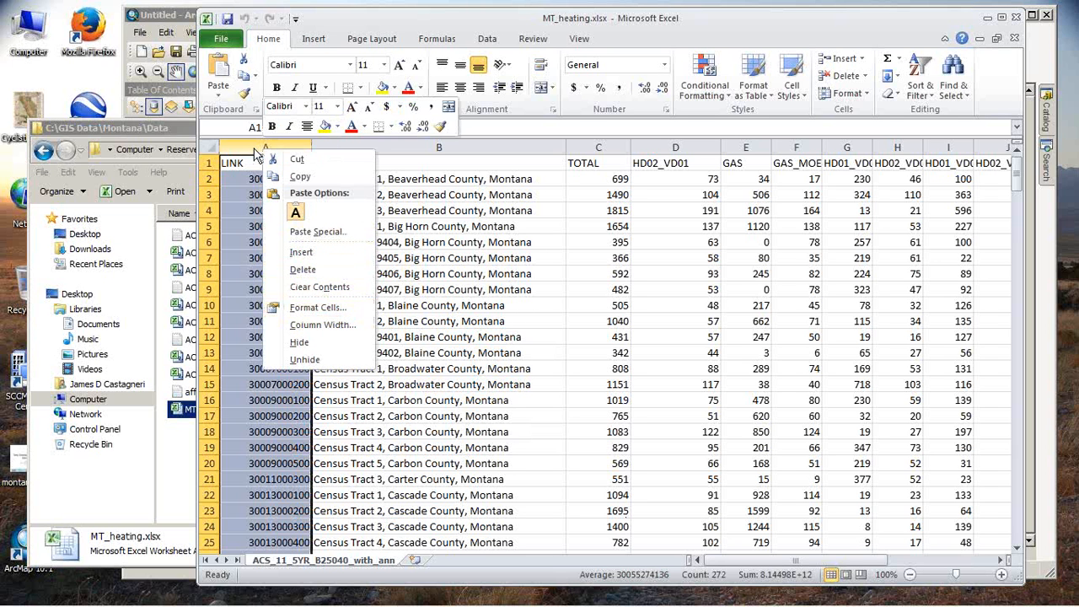
{"action": "left_click", "coordinate": [305, 307]}
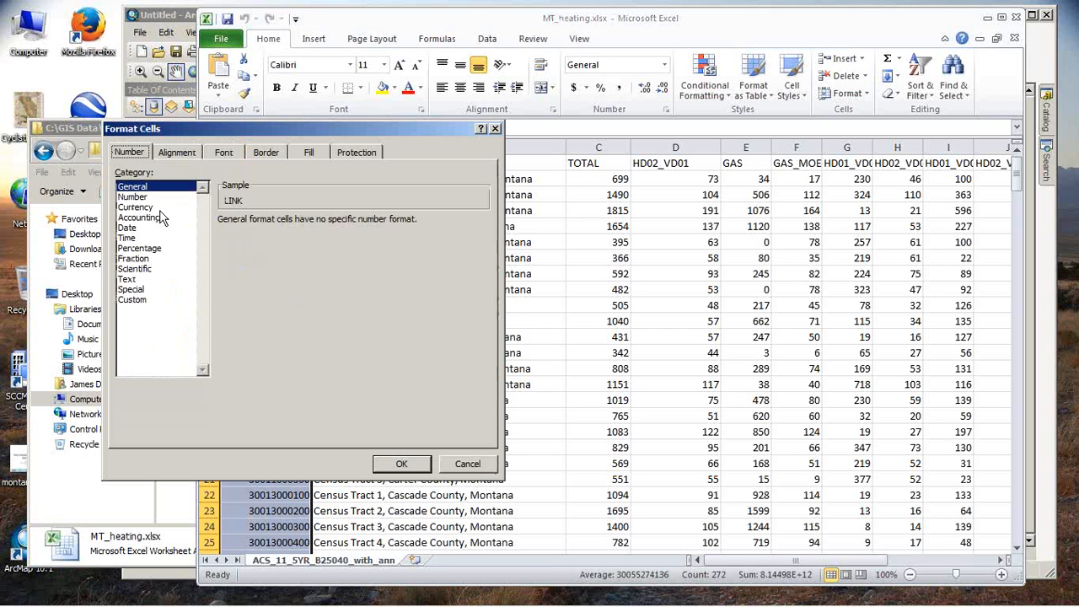
{"action": "left_click", "coordinate": [129, 280]}
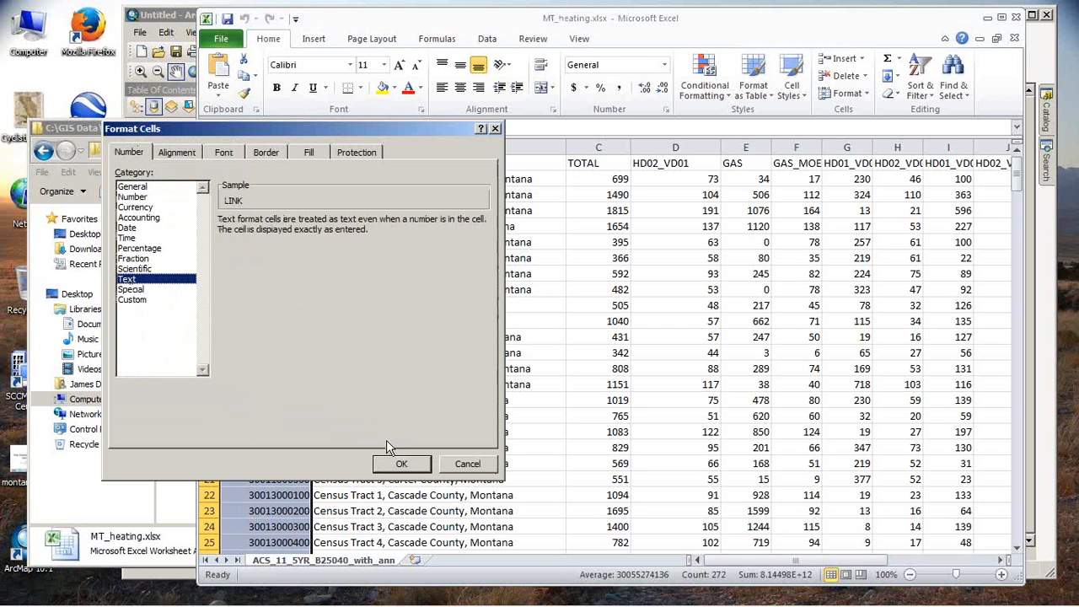
{"action": "left_click", "coordinate": [399, 466]}
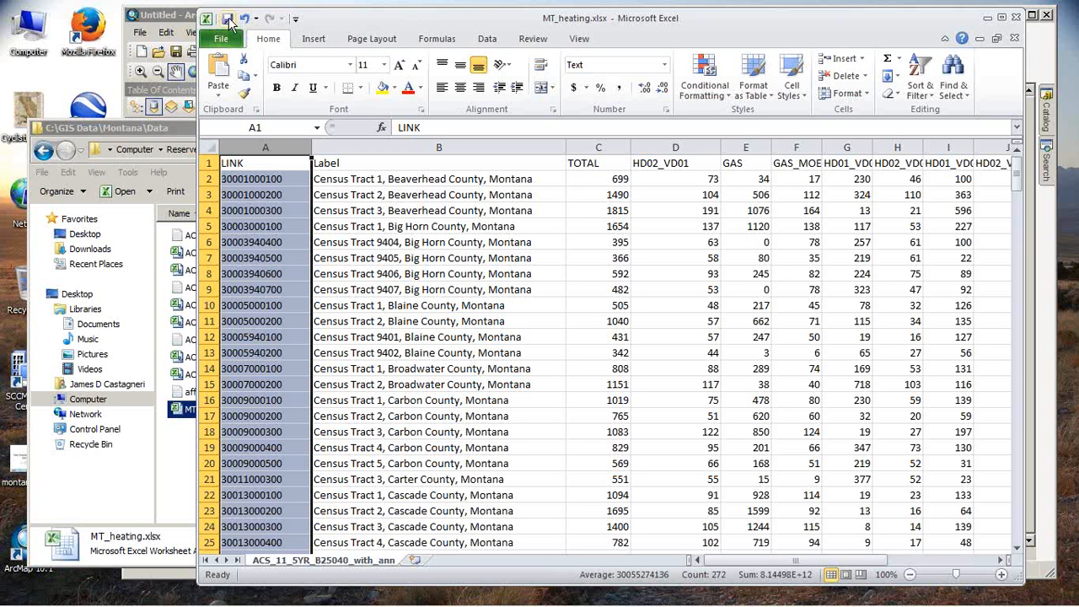
- Save the MT_heating.xlsx workbook, close Excel and close the Data folder window
{"action": "left_click", "coordinate": [227, 18]}
{"action": "left_click", "coordinate": [1016, 17]}
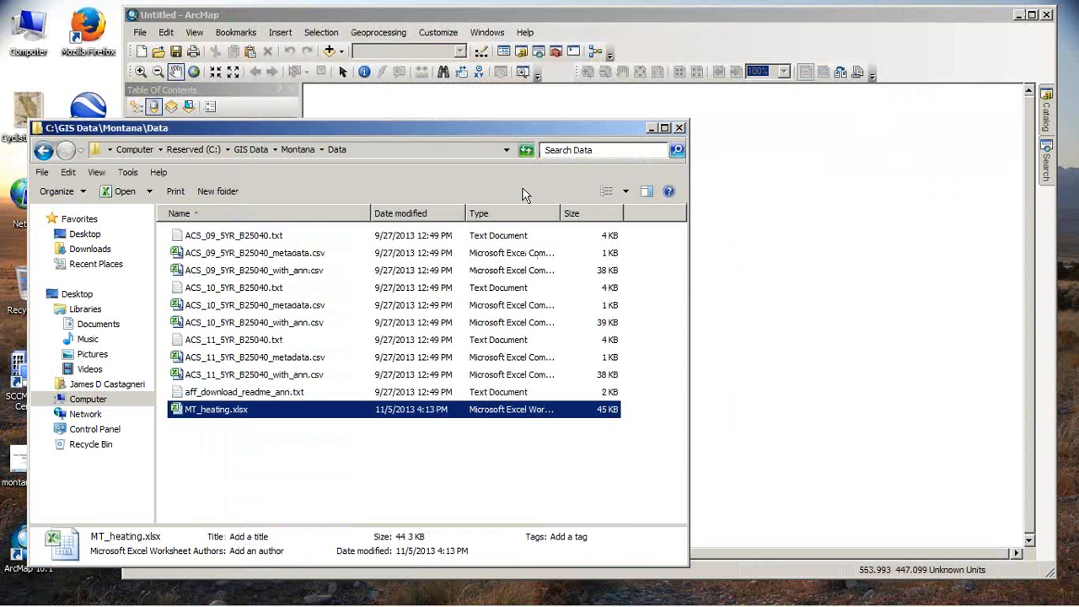
{"action": "left_click", "coordinate": [679, 128]}
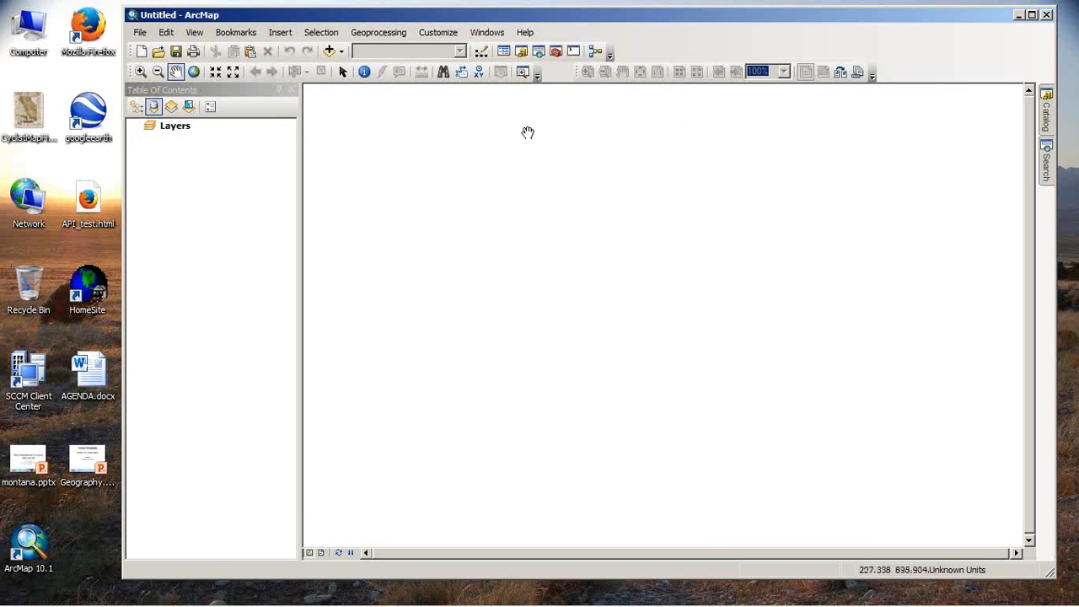
{"action": "left_click", "coordinate": [329, 50]}
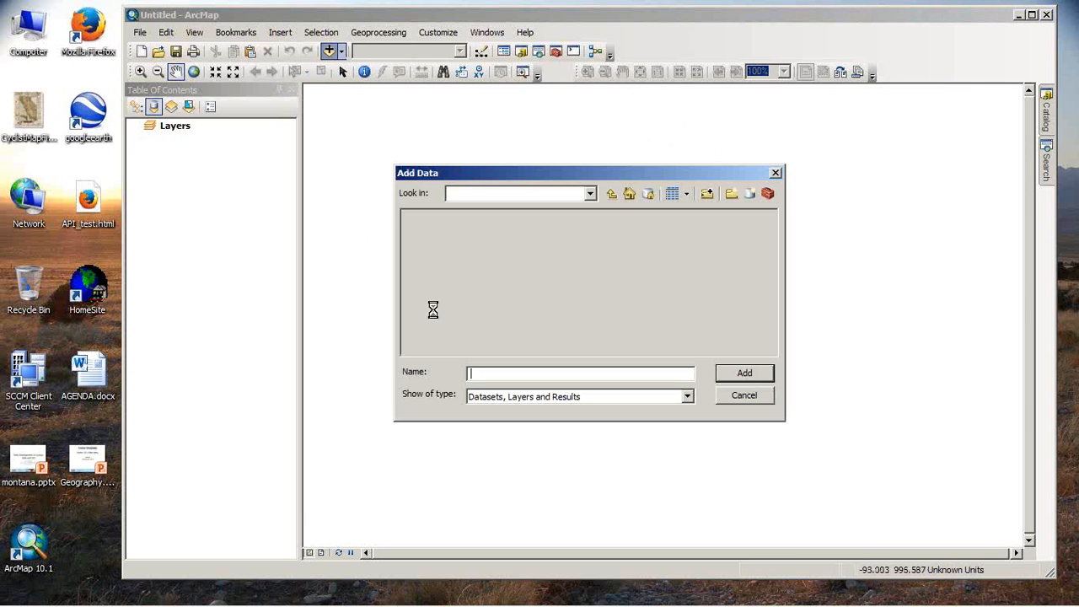
{"action": "left_click", "coordinate": [612, 195]}
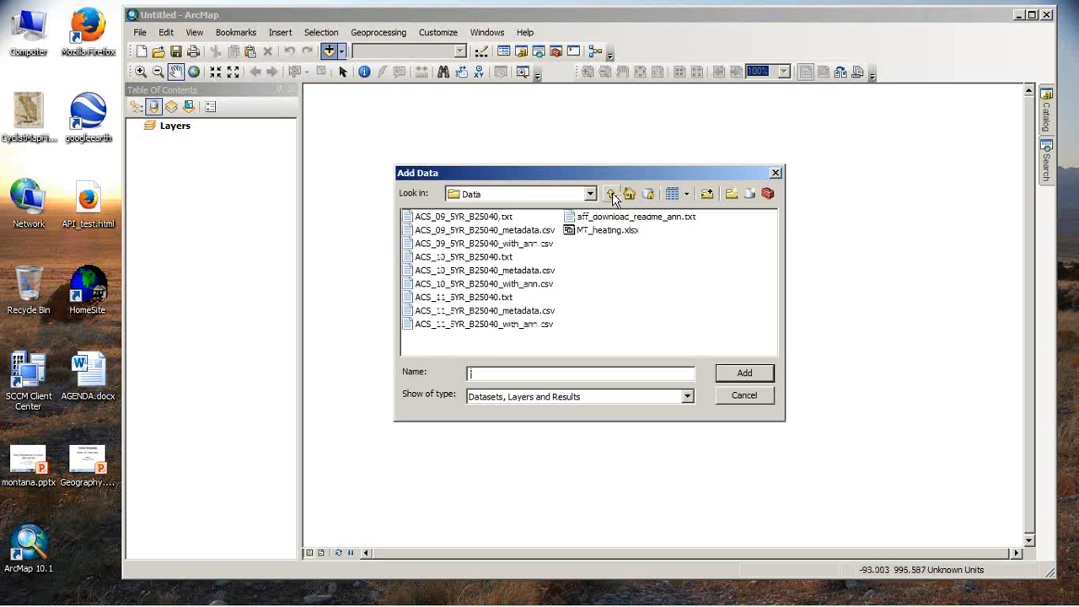
{"action": "left_click", "coordinate": [612, 195]}
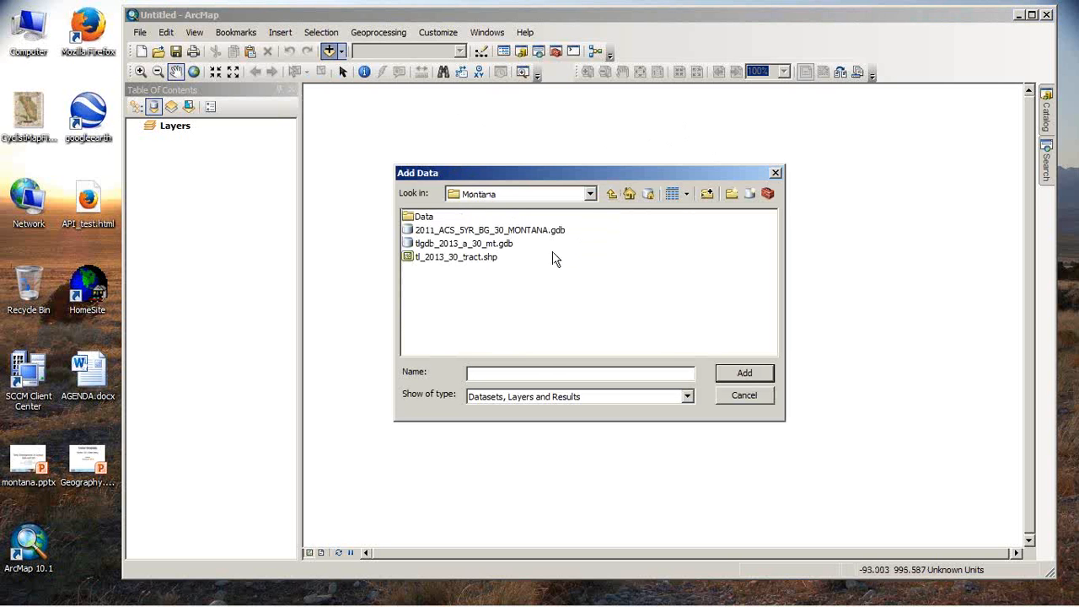
{"action": "left_click", "coordinate": [476, 261]}
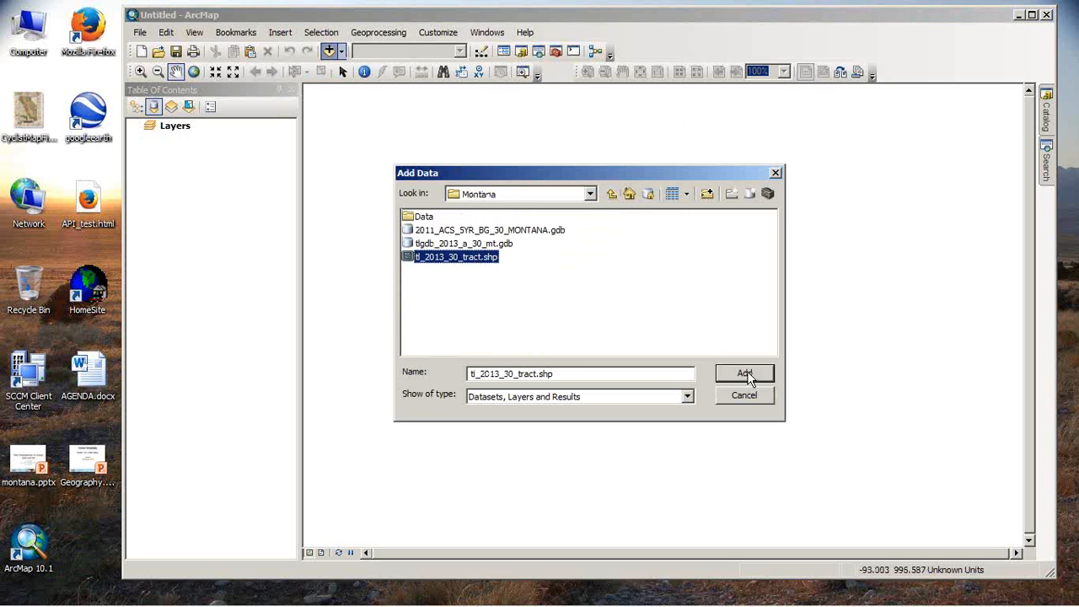
{"action": "left_click", "coordinate": [747, 395]}
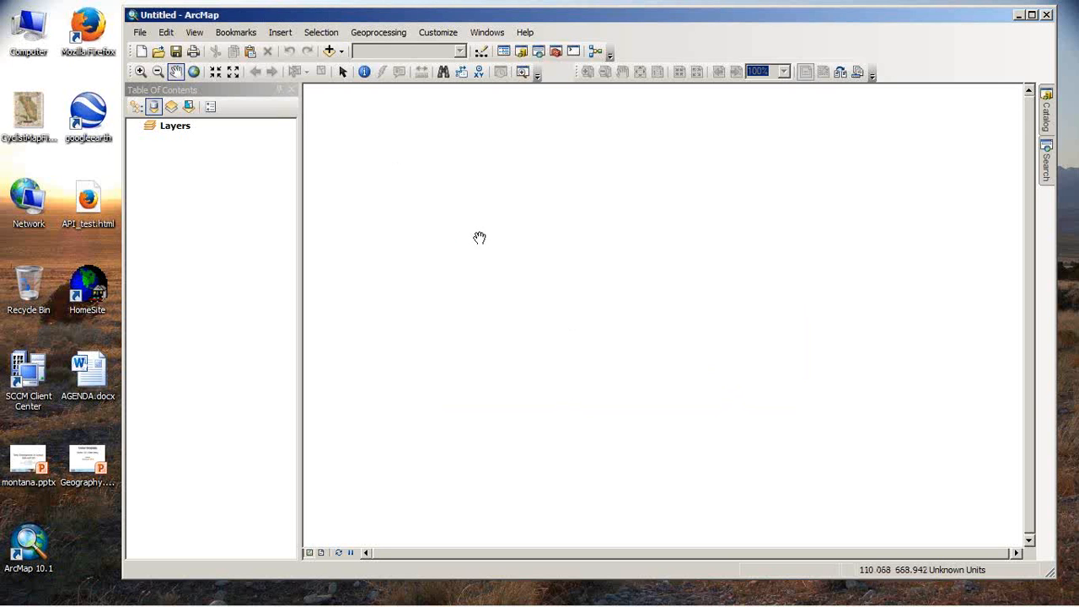
- Add the tl_2013_30_tract.shp shapefile from the Montana folder to the map
{"action": "left_click", "coordinate": [329, 52]}
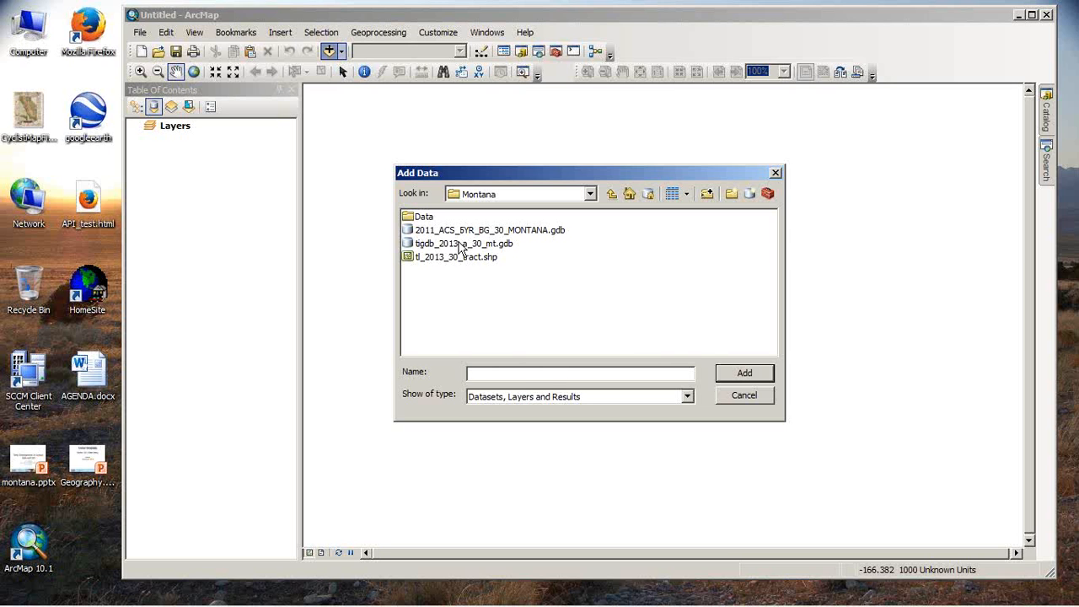
{"action": "left_click", "coordinate": [463, 244]}
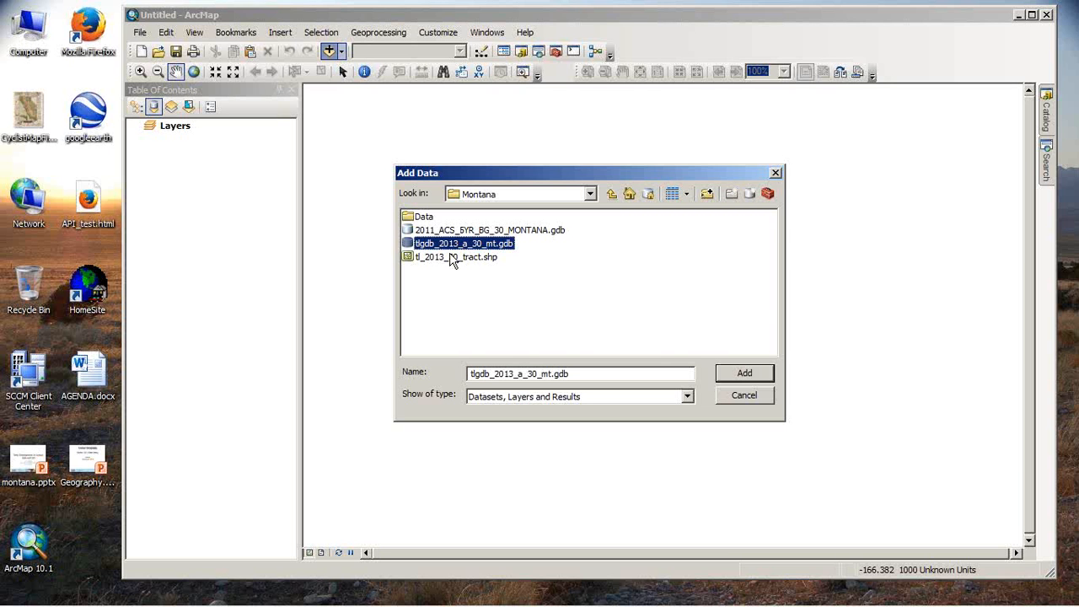
{"action": "left_click", "coordinate": [434, 263]}
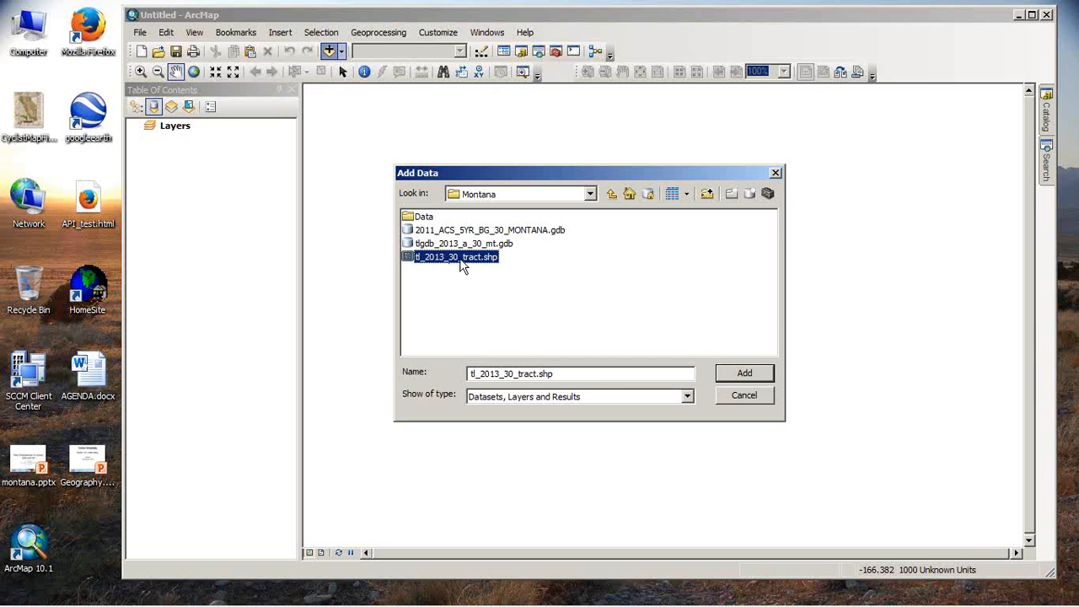
{"action": "left_click", "coordinate": [744, 373]}
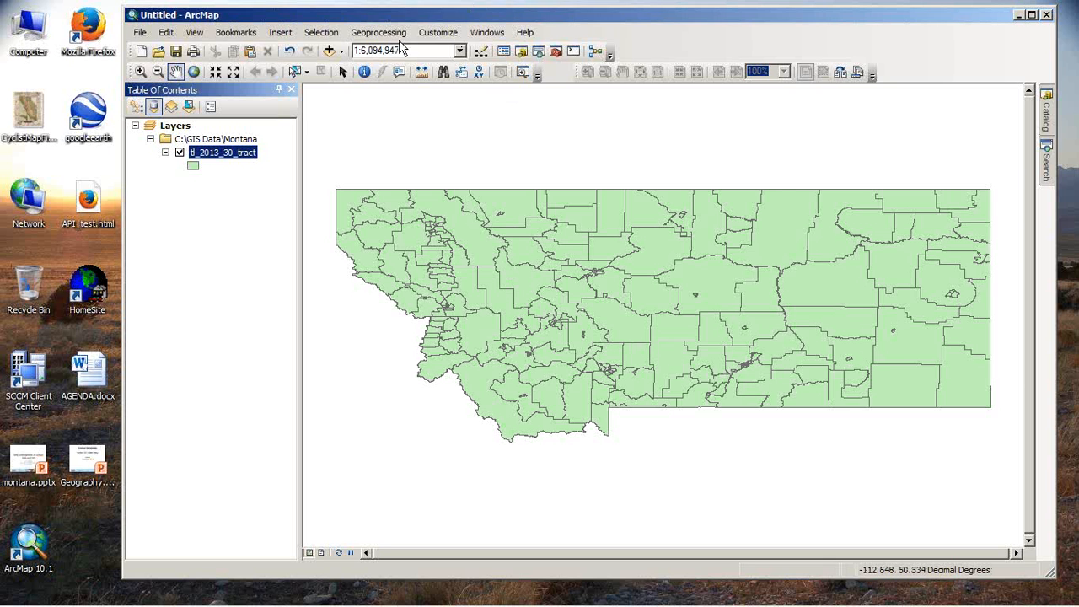
- Add the ACS_11_5YR_B25040_with_ann$ worksheet of MT_heating.xlsx from the Montana Data folder to the map
{"action": "left_click", "coordinate": [328, 51]}
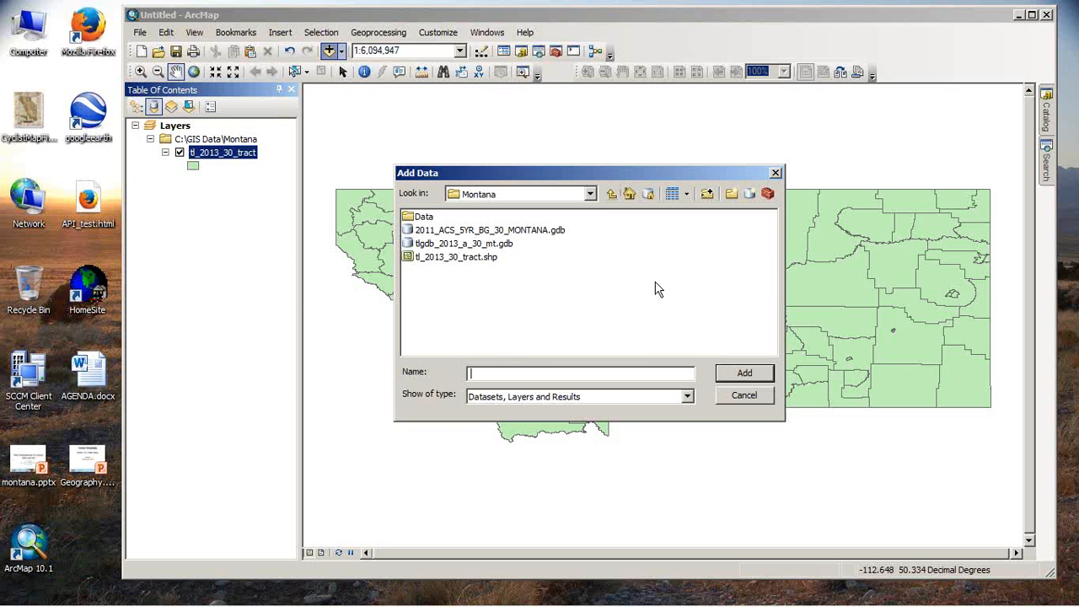
{"action": "left_click", "coordinate": [612, 195]}
{"action": "double_click", "coordinate": [428, 244]}
{"action": "left_click", "coordinate": [422, 217]}
{"action": "double_click", "coordinate": [423, 217]}
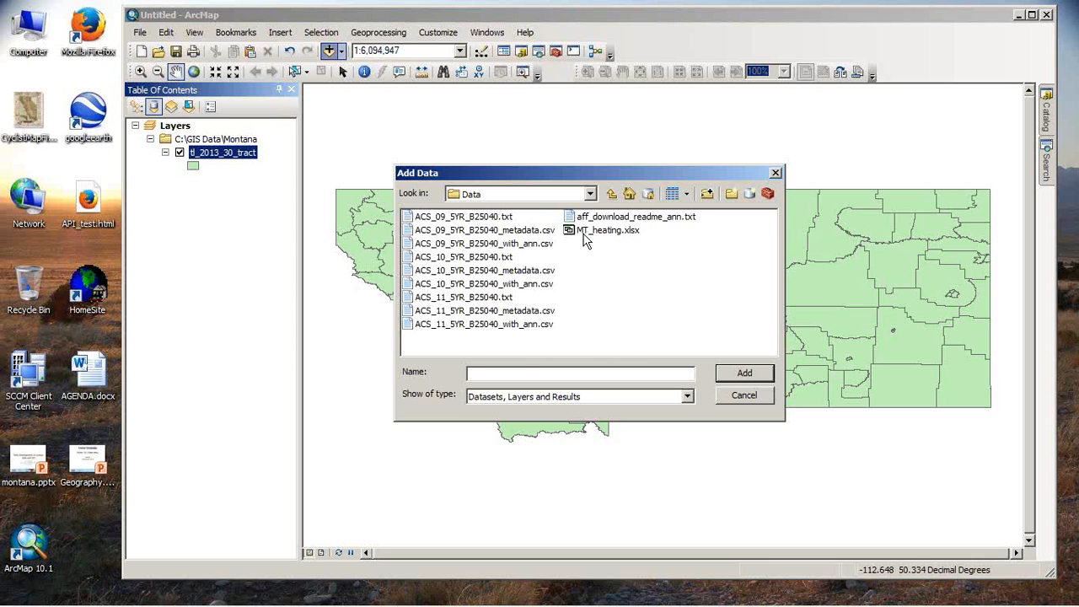
{"action": "left_click", "coordinate": [594, 231]}
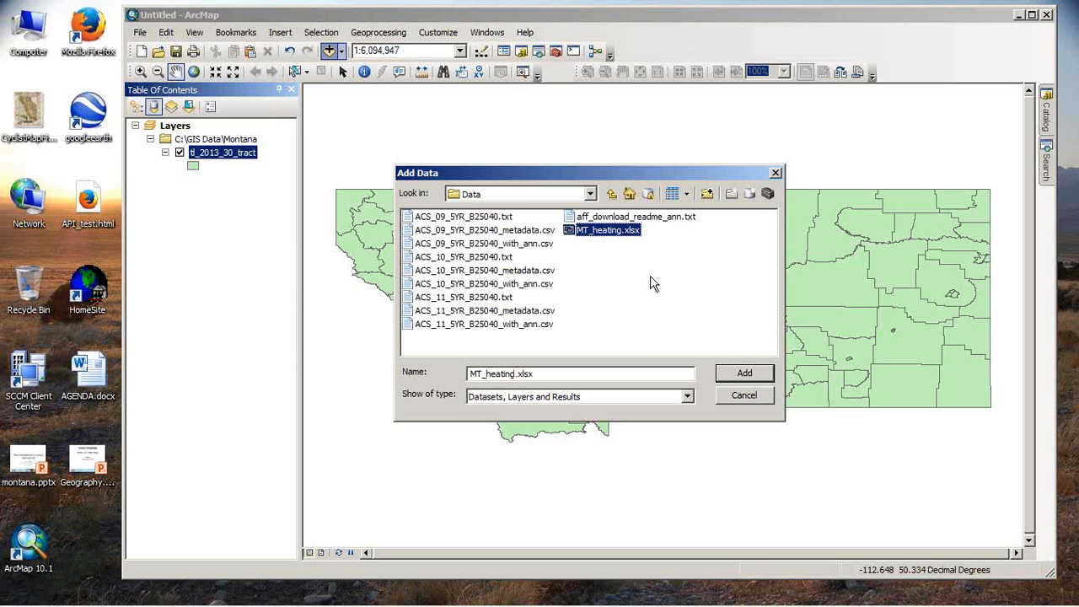
{"action": "left_click", "coordinate": [736, 376]}
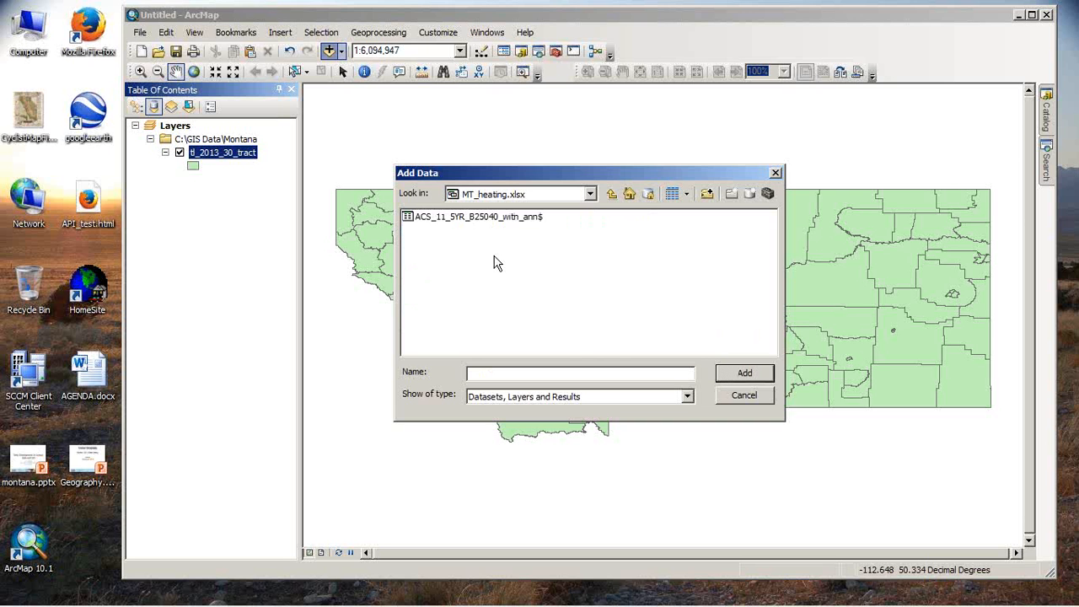
{"action": "left_click", "coordinate": [447, 218]}
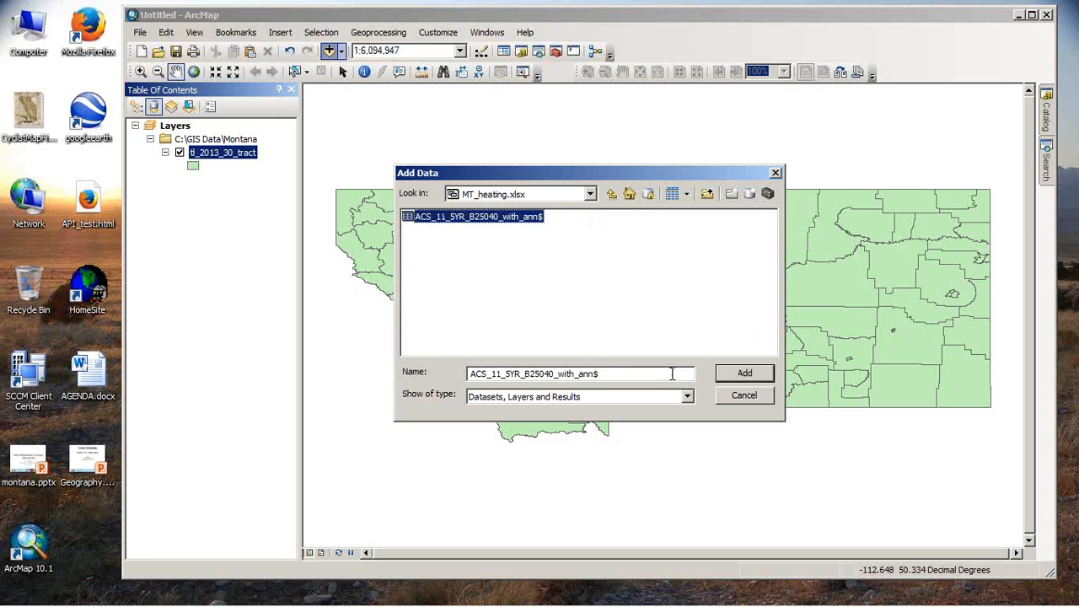
{"action": "left_click", "coordinate": [745, 373]}
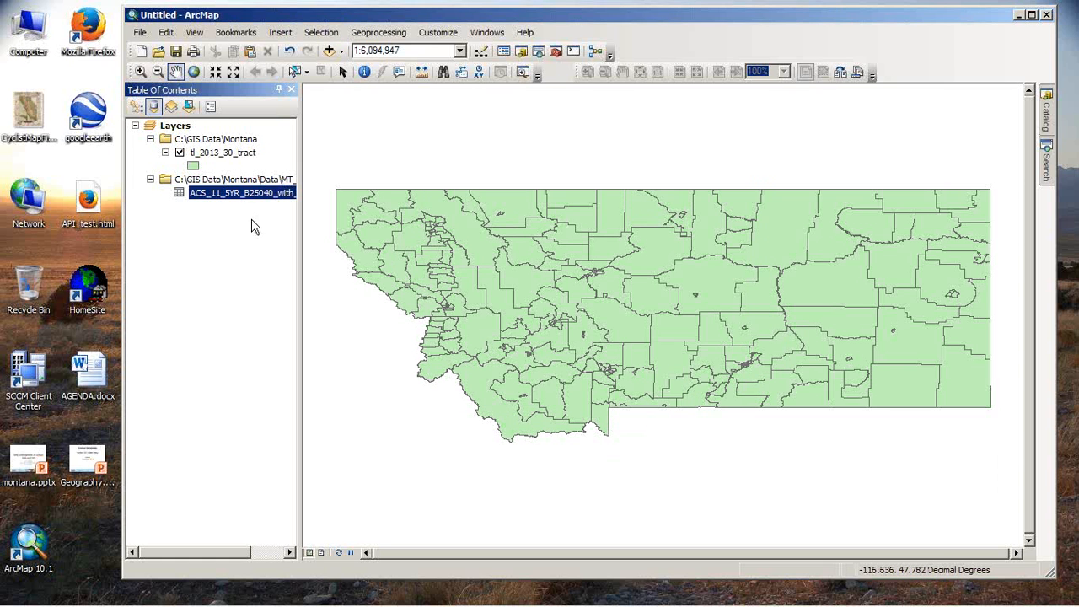
- Open the ACS_11_5YR_B25040_with_ann$ table, check the data type of its LINK field, and close the table
{"action": "right_click", "coordinate": [212, 195]}
{"action": "left_click", "coordinate": [223, 199]}
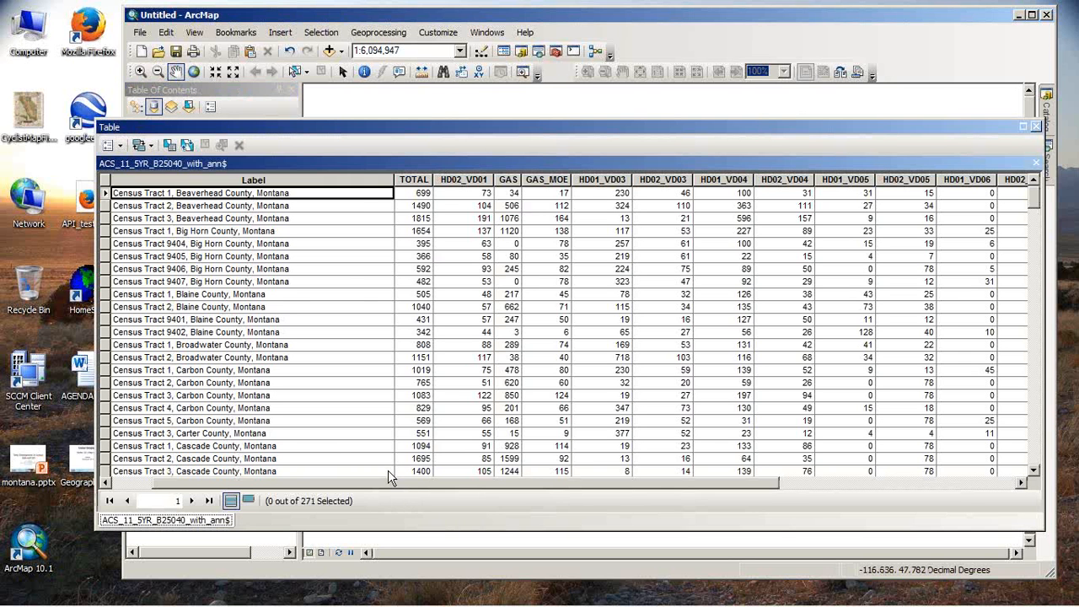
{"action": "left_click_drag", "start_coordinate": [388, 481], "coordinate": [341, 486]}
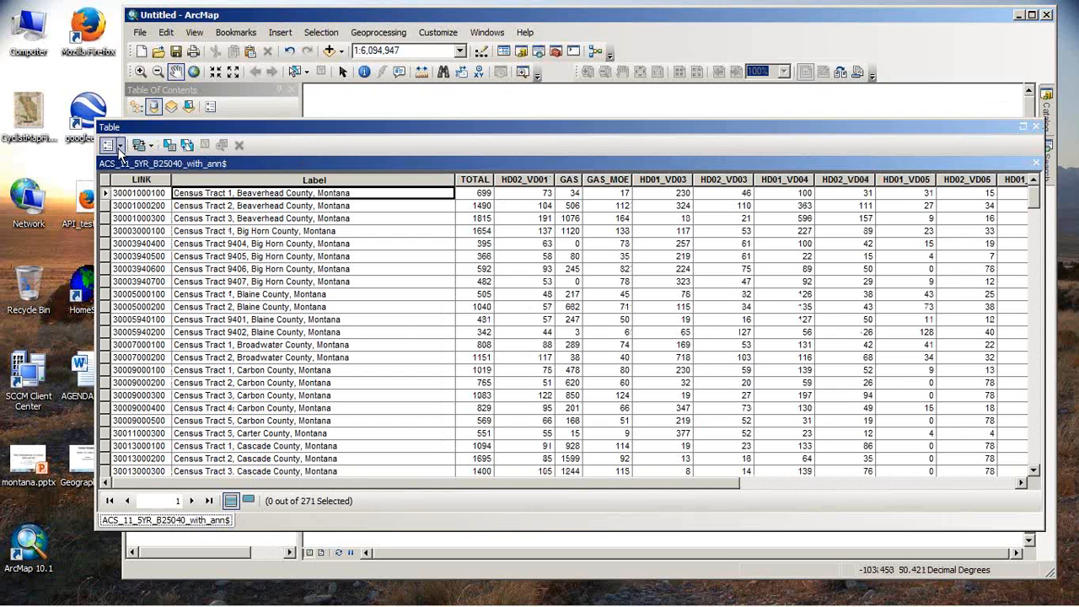
{"action": "right_click", "coordinate": [124, 178]}
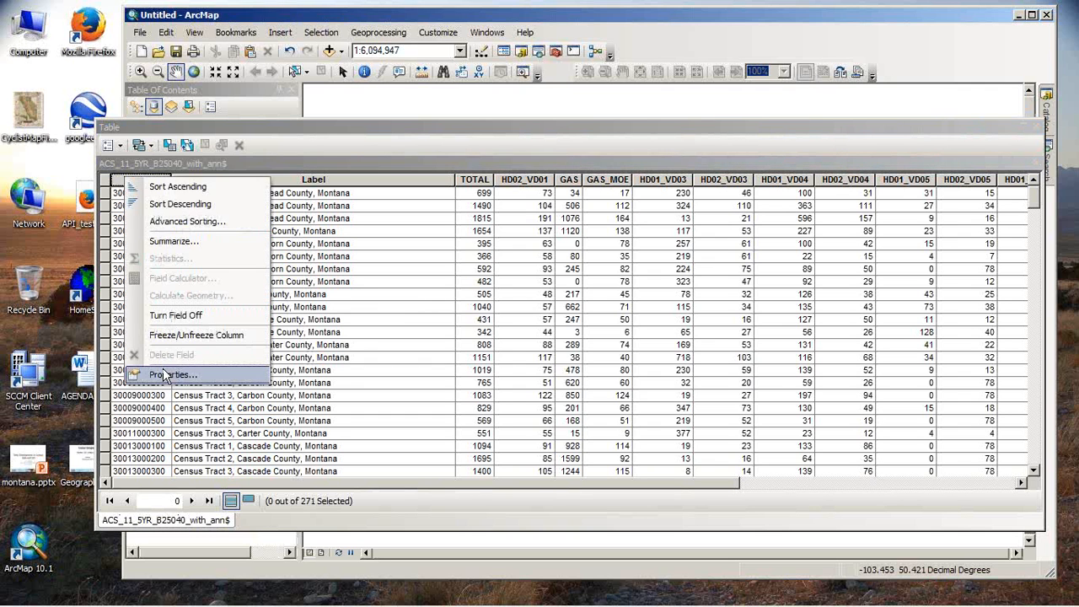
{"action": "left_click", "coordinate": [165, 374]}
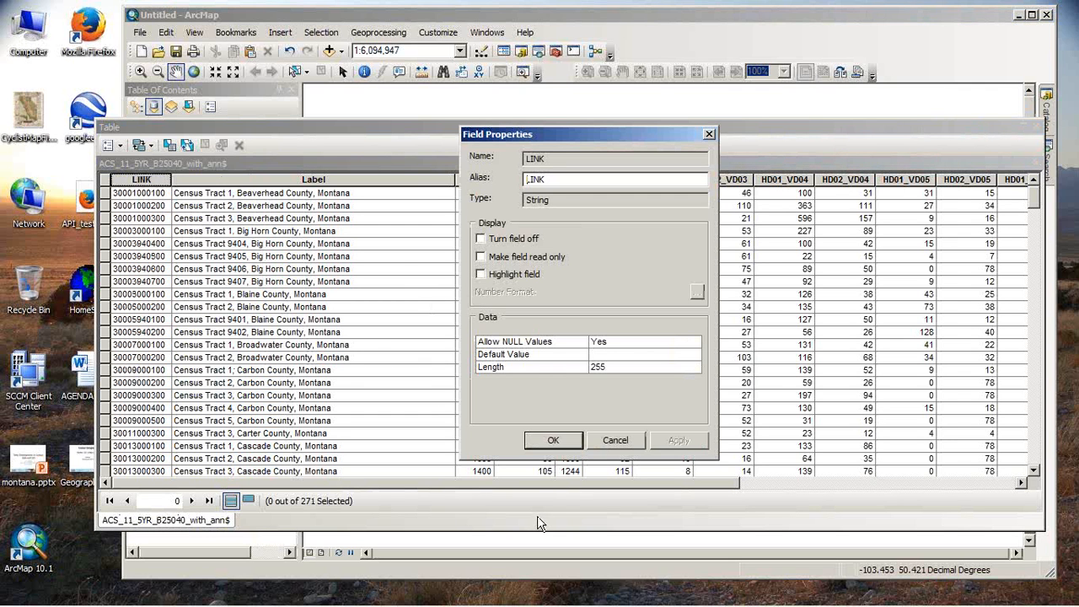
{"action": "left_click", "coordinate": [615, 440]}
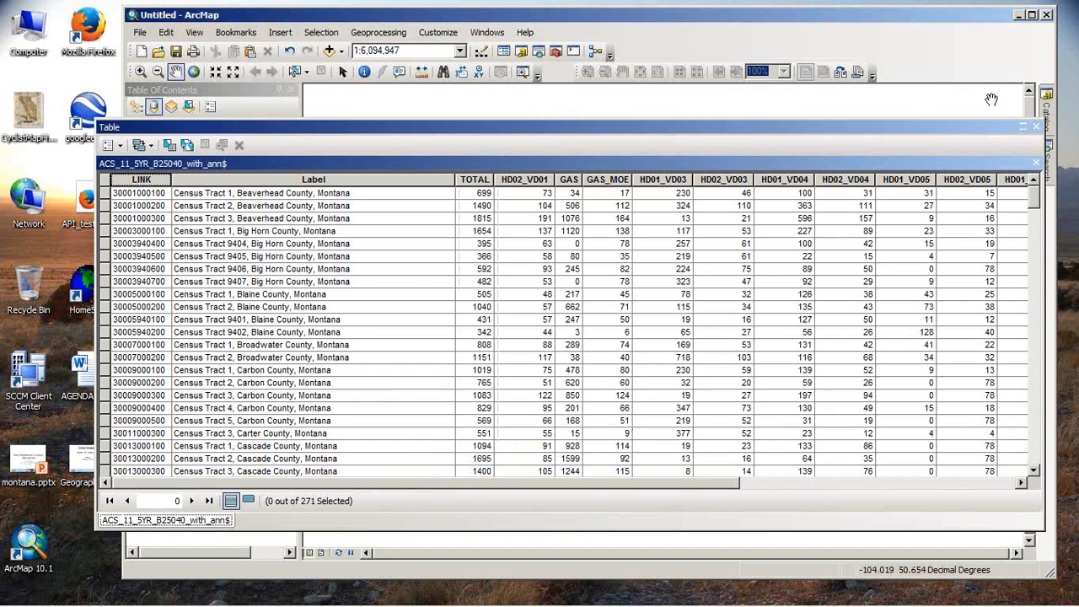
{"action": "left_click", "coordinate": [1037, 127]}
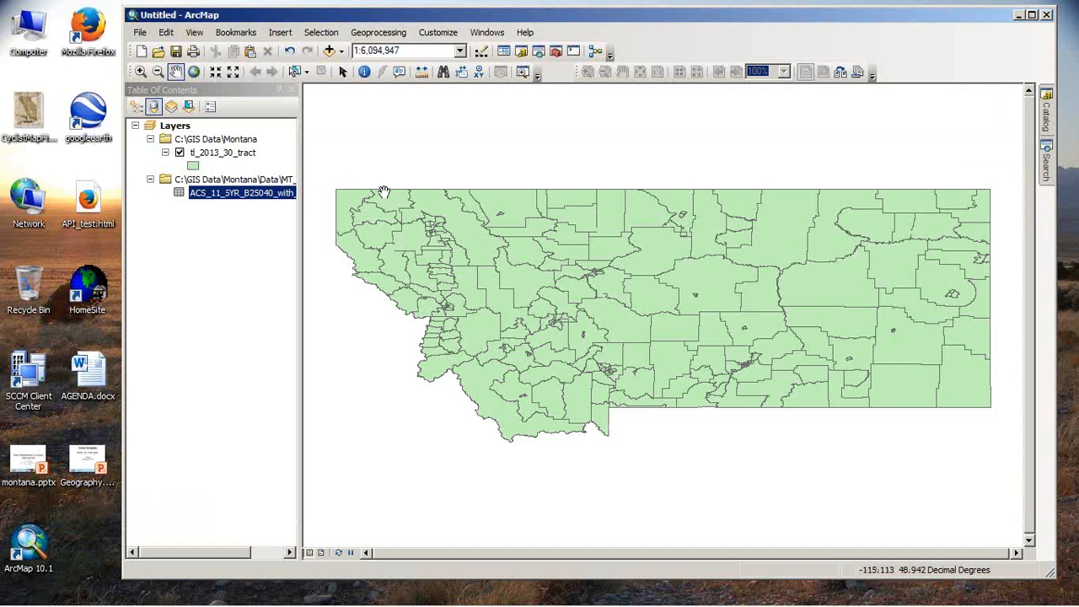
{"action": "left_click", "coordinate": [208, 160]}
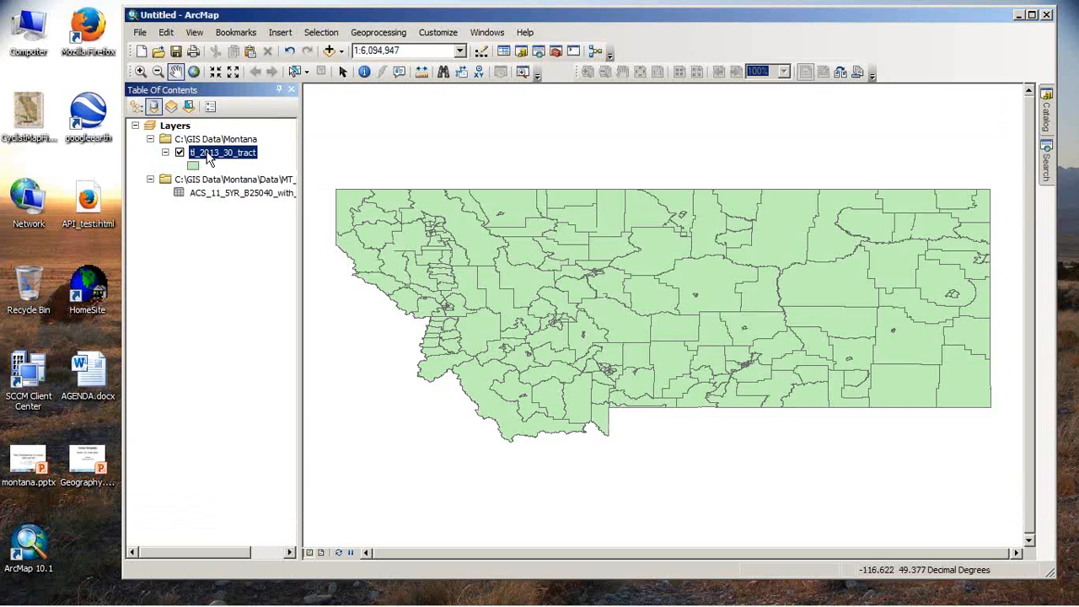
{"action": "right_click", "coordinate": [209, 160]}
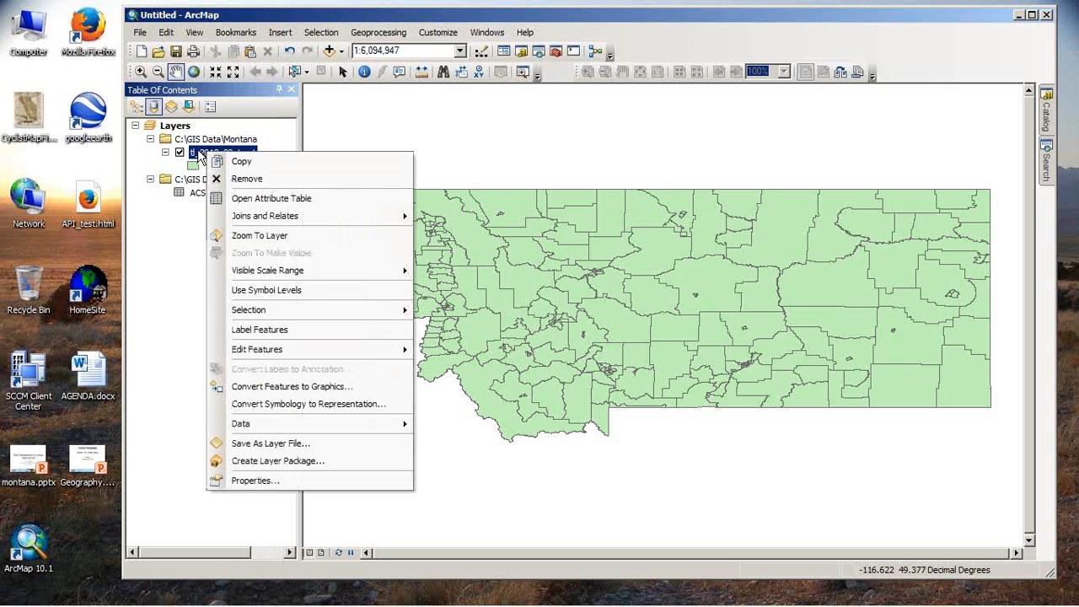
{"action": "left_click", "coordinate": [202, 304]}
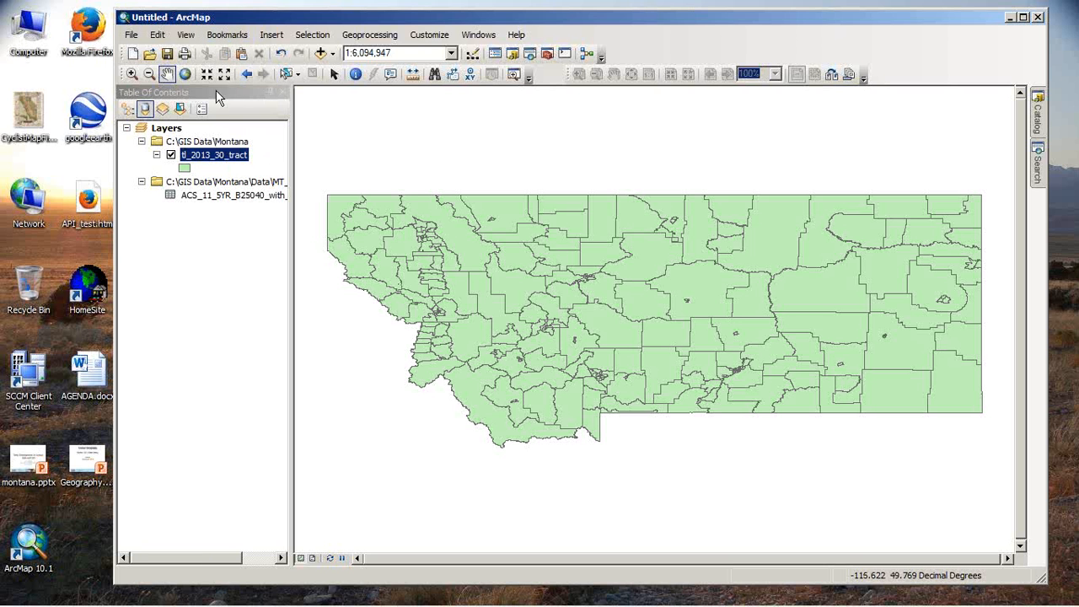
- Validate and apply a join of the ACS_11_5YR_B25040_with_ann$ table to the tl_2013_30_tract layer, matching GEOID to LINK and keeping all records
{"action": "right_click", "coordinate": [216, 160]}
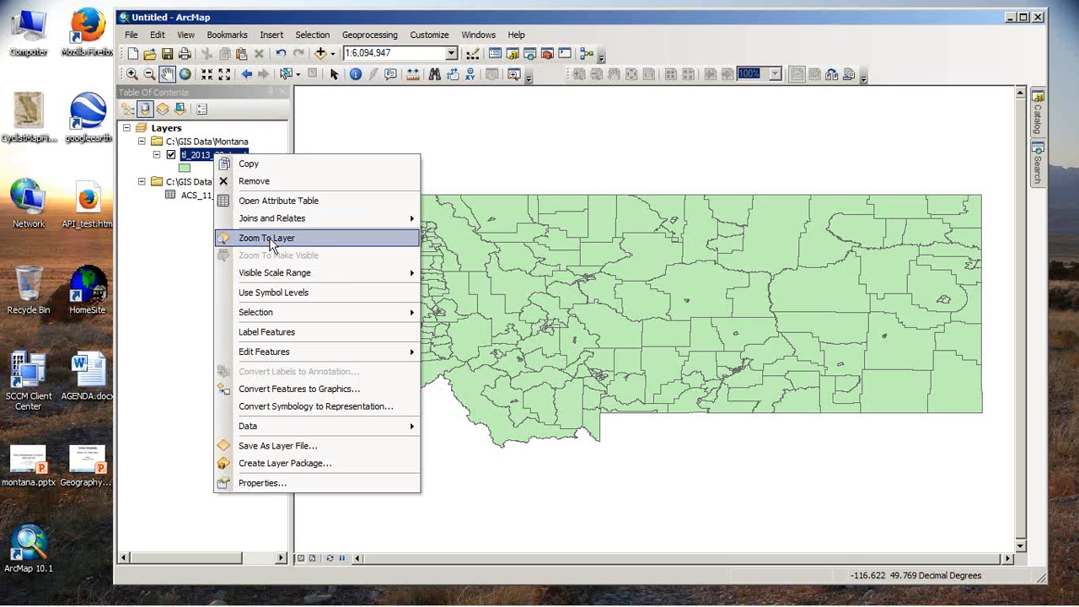
{"action": "mouse_move", "coordinate": [271, 225]}
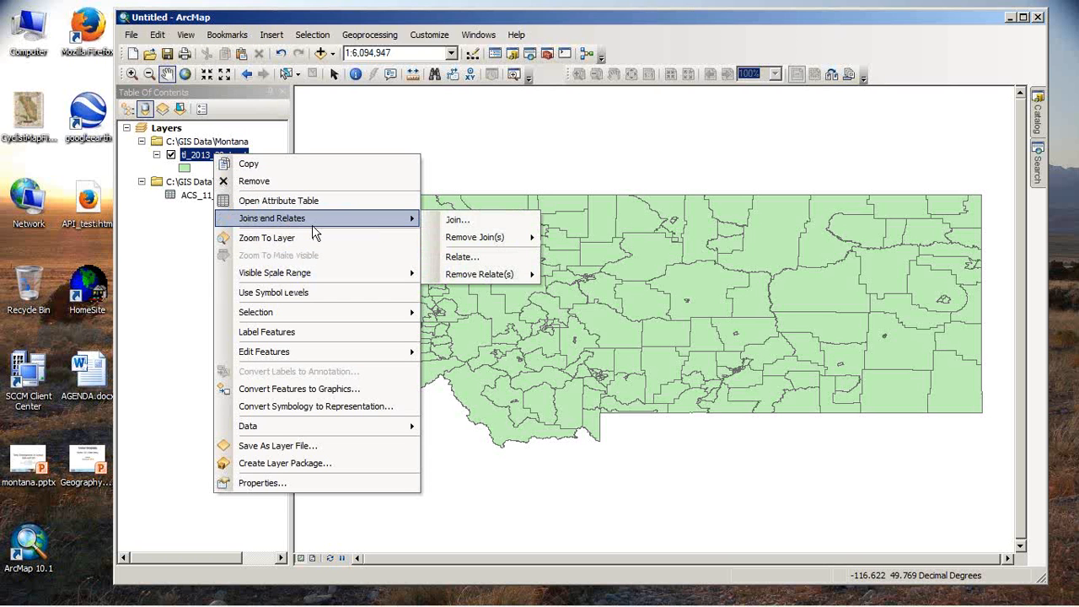
{"action": "left_click", "coordinate": [439, 223]}
{"action": "left_click", "coordinate": [540, 190]}
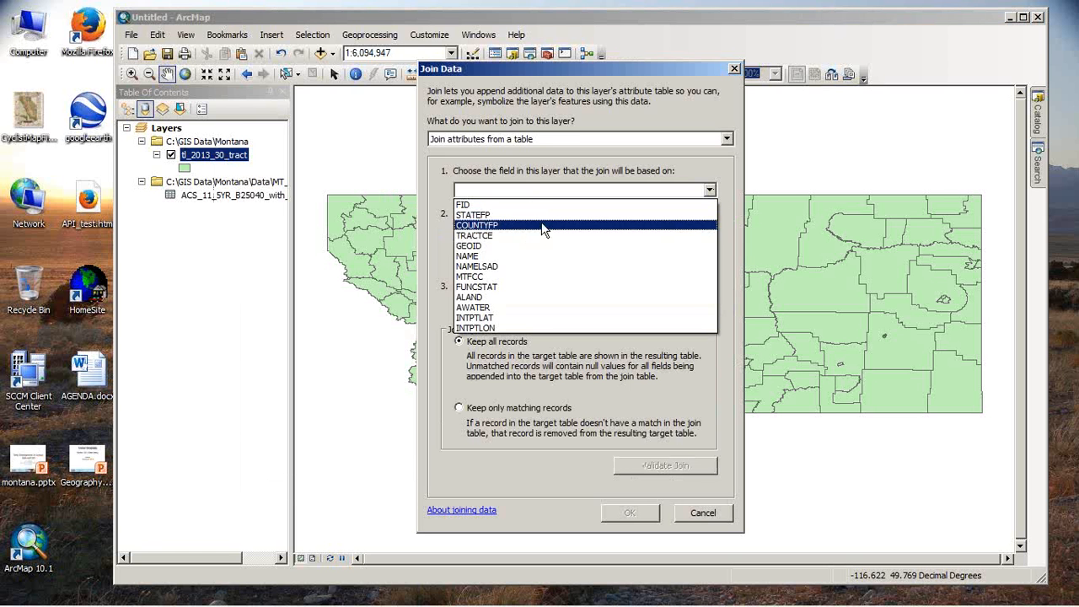
{"action": "left_click", "coordinate": [485, 246]}
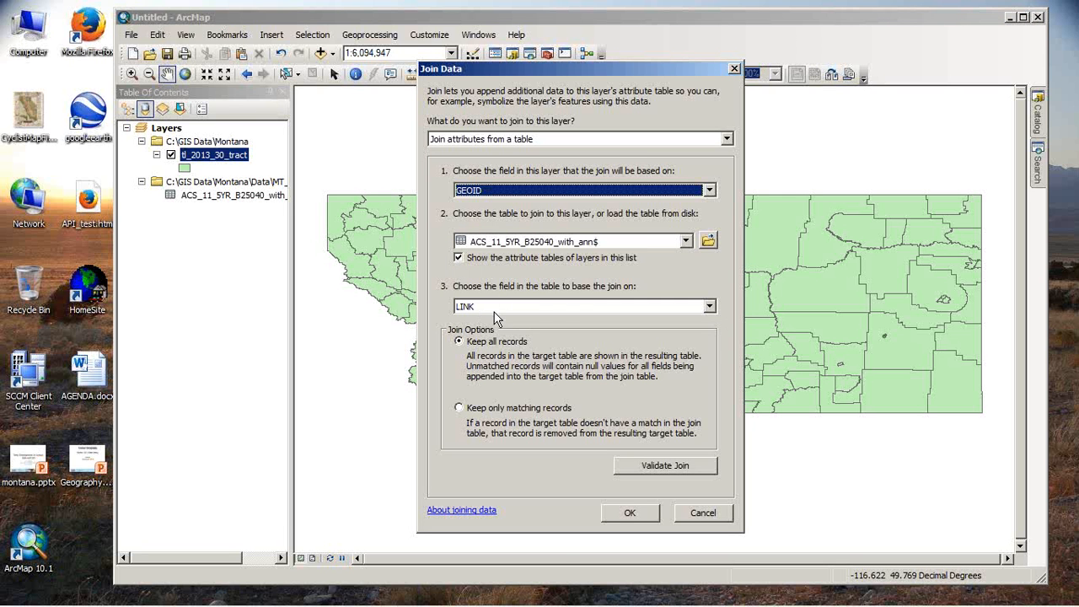
{"action": "left_click", "coordinate": [646, 471]}
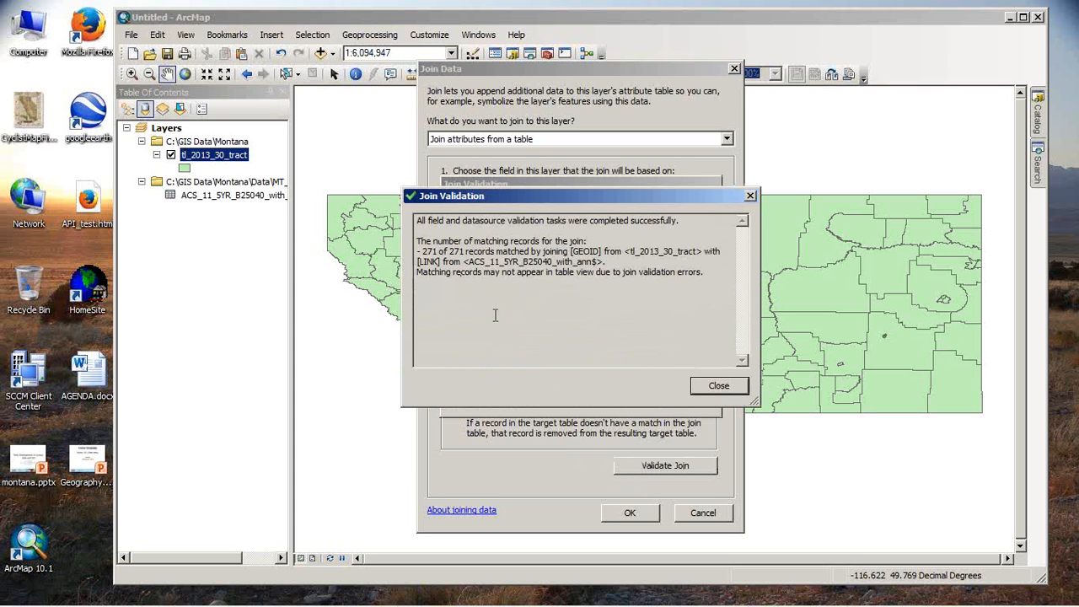
{"action": "left_click", "coordinate": [699, 385]}
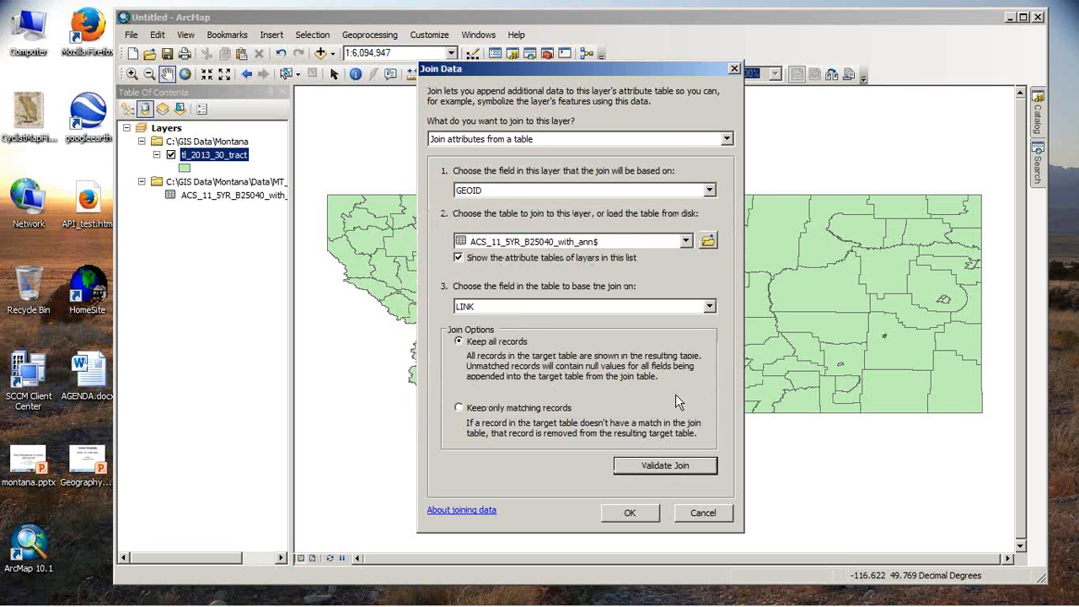
{"action": "left_click", "coordinate": [631, 516]}
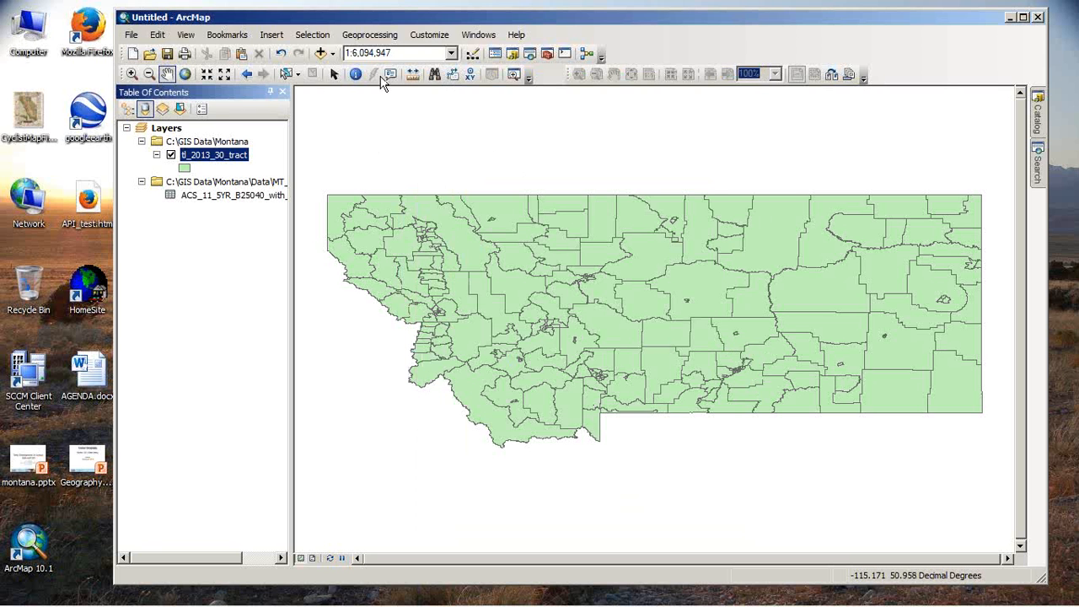
- Identify a census tract in northern Montana, review its joined heating fuel attributes, and close the results
{"action": "left_click", "coordinate": [355, 73]}
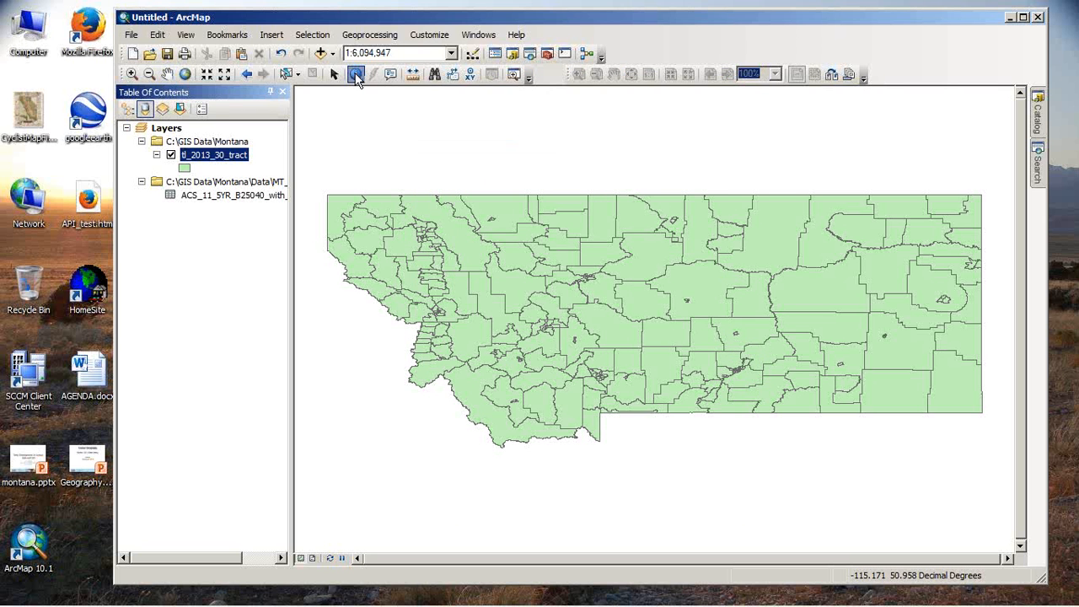
{"action": "left_click", "coordinate": [609, 222]}
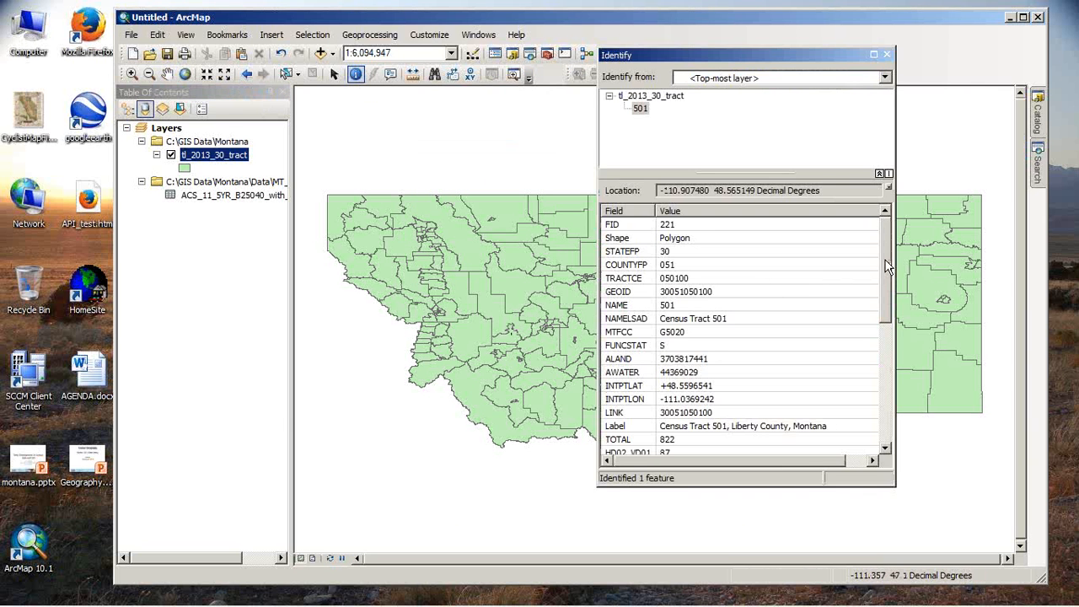
{"action": "left_click_drag", "start_coordinate": [887, 267], "coordinate": [912, 359]}
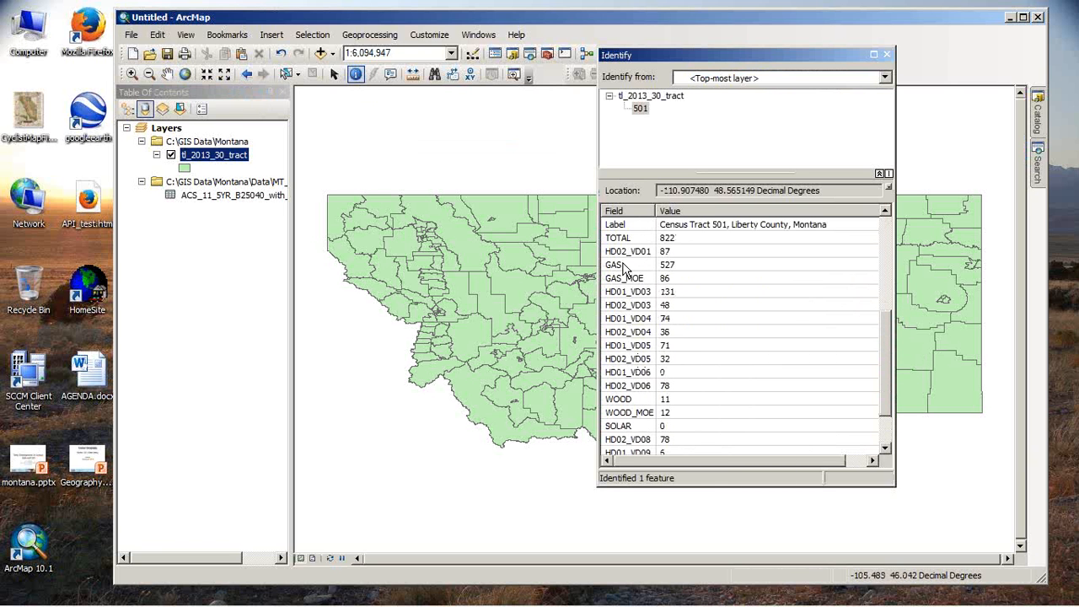
{"action": "left_click_drag", "start_coordinate": [885, 354], "coordinate": [906, 363]}
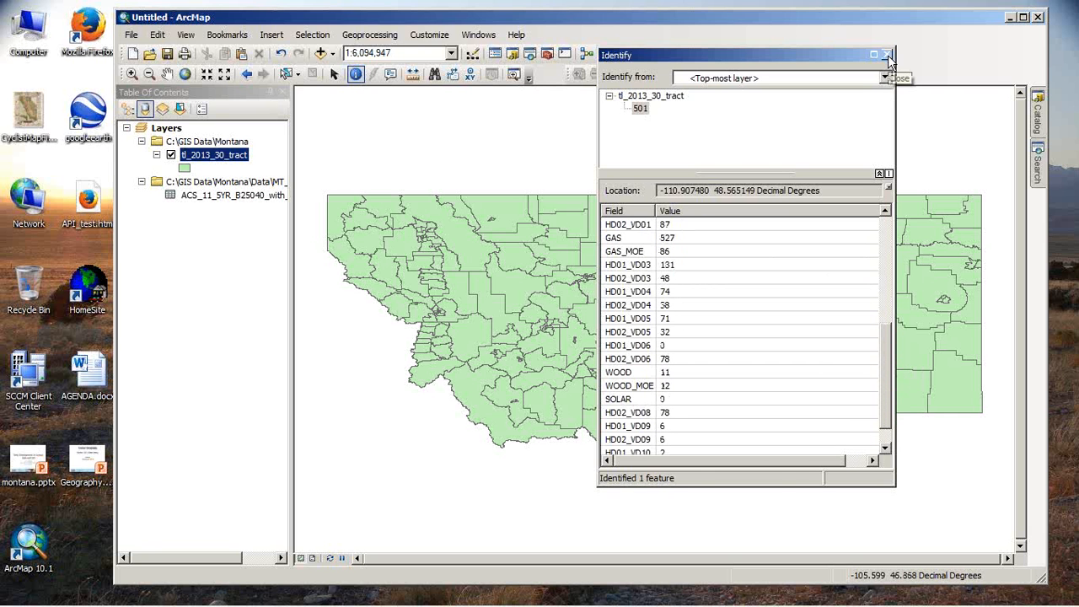
{"action": "left_click", "coordinate": [886, 54]}
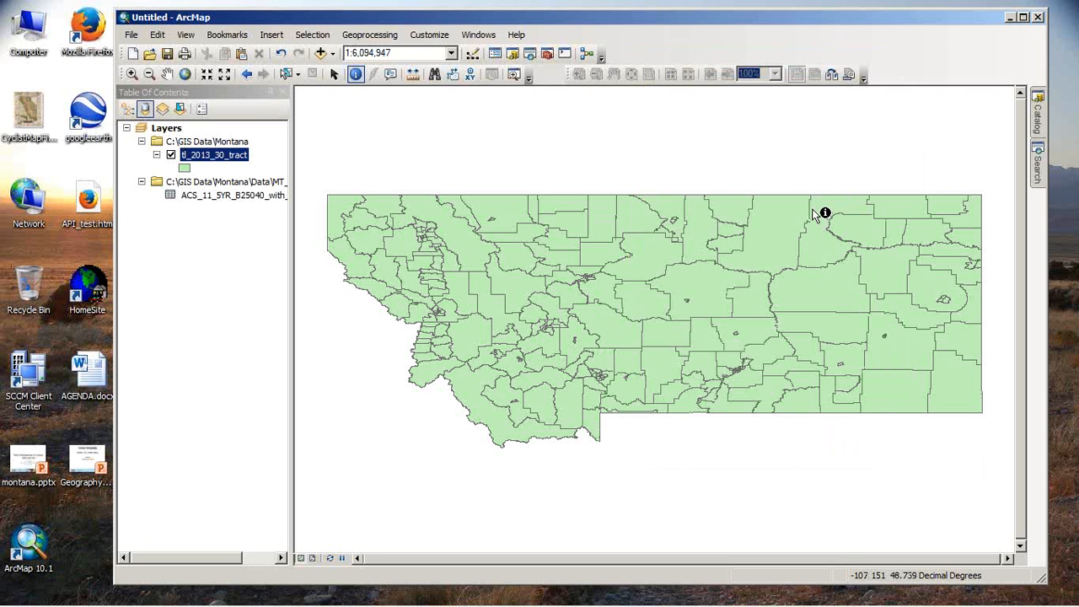
- Symbolize the tl_2013_30_tract layer with graduated colors using WOOD as the value field
{"action": "right_click", "coordinate": [212, 158]}
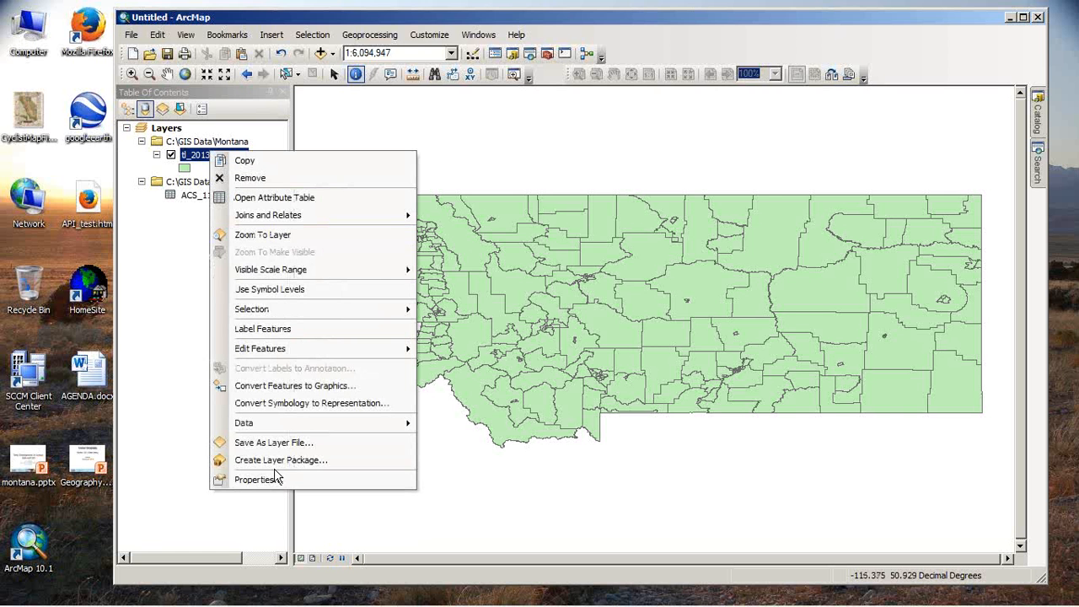
{"action": "left_click", "coordinate": [268, 479]}
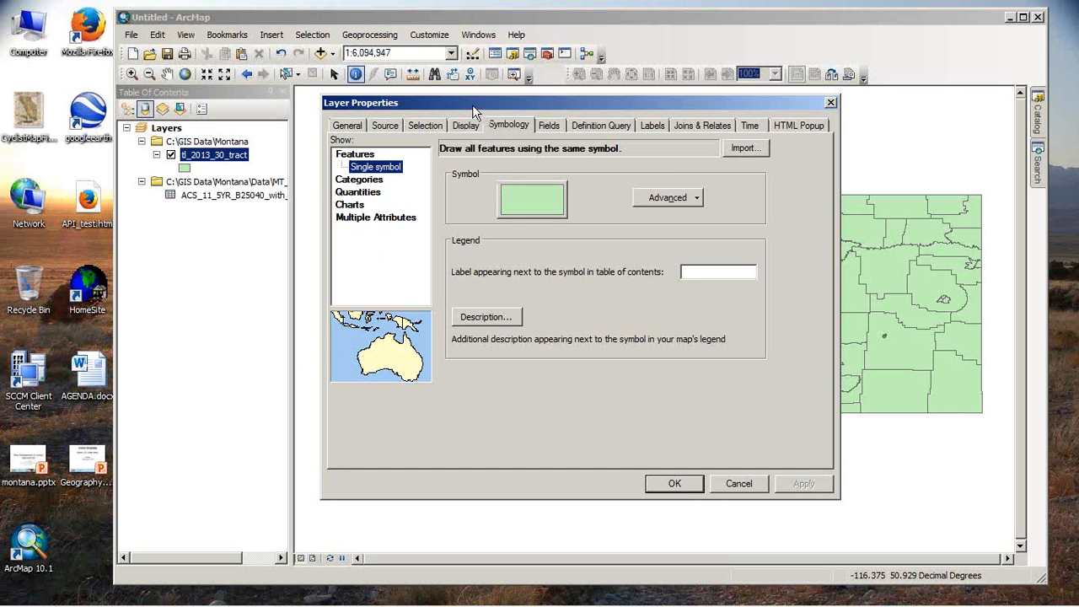
{"action": "left_click_drag", "start_coordinate": [472, 104], "coordinate": [462, 107]}
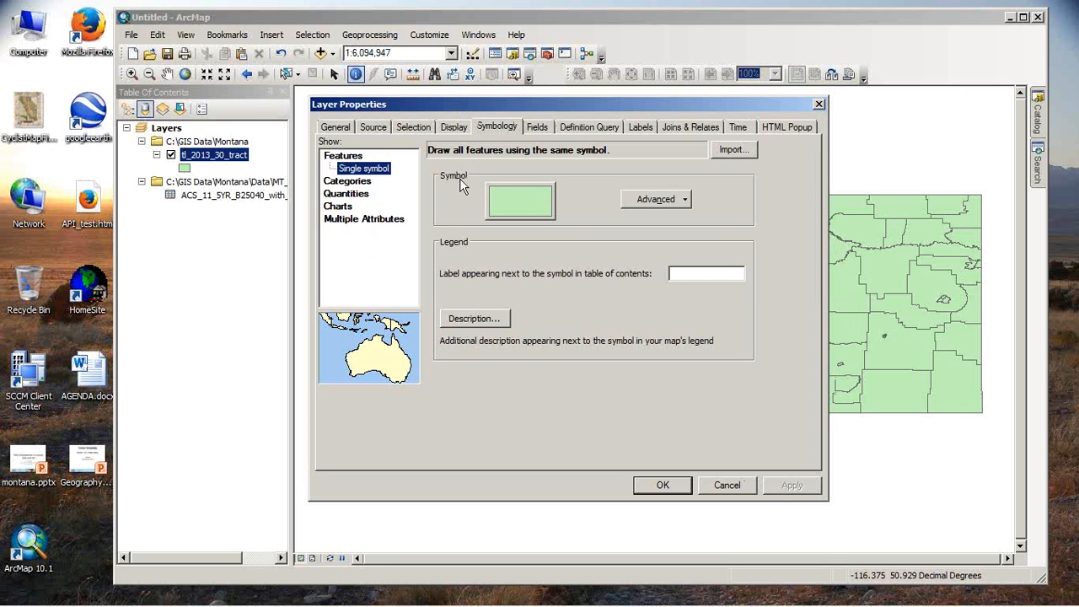
{"action": "left_click", "coordinate": [337, 181]}
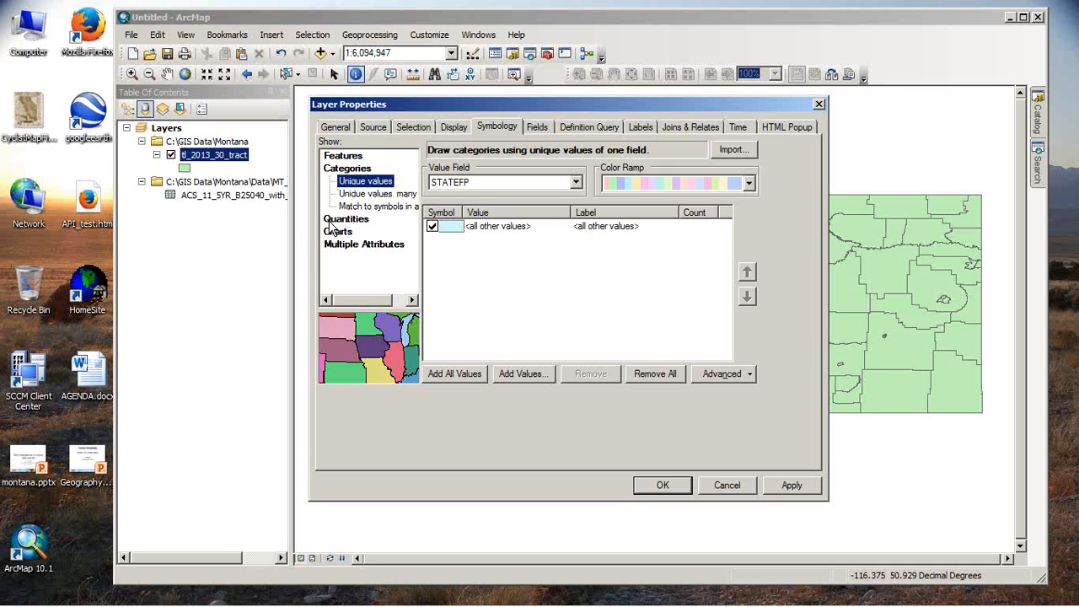
{"action": "left_click", "coordinate": [335, 219]}
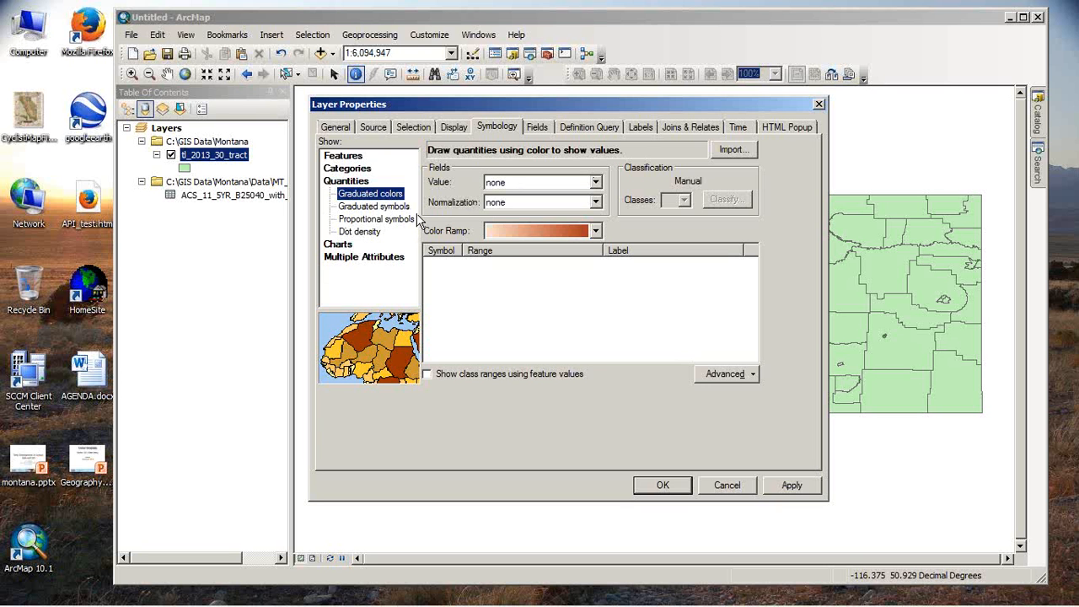
{"action": "left_click", "coordinate": [347, 168]}
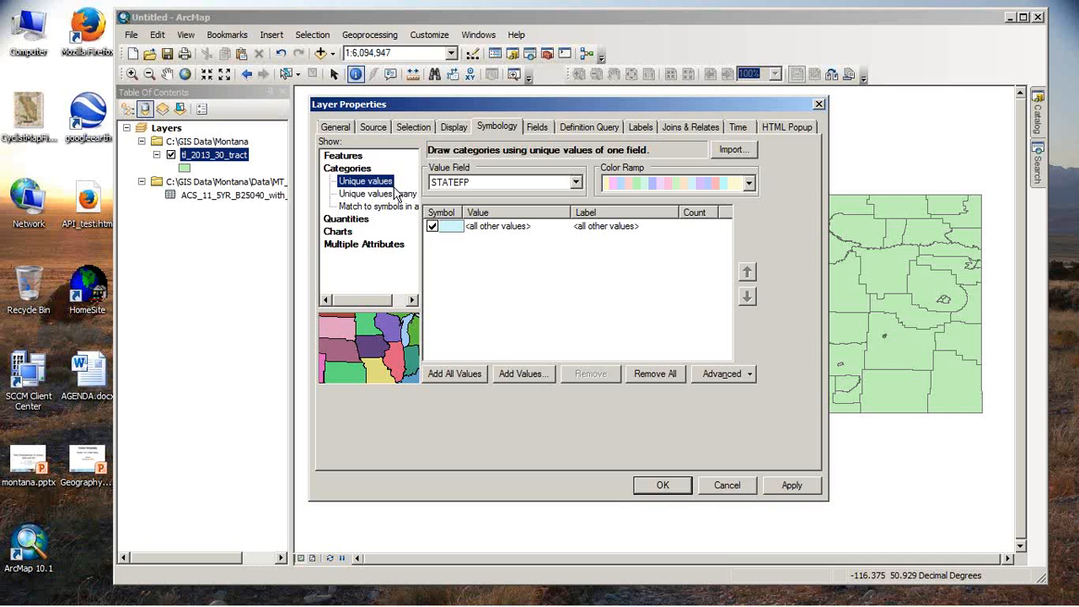
{"action": "left_click", "coordinate": [358, 220]}
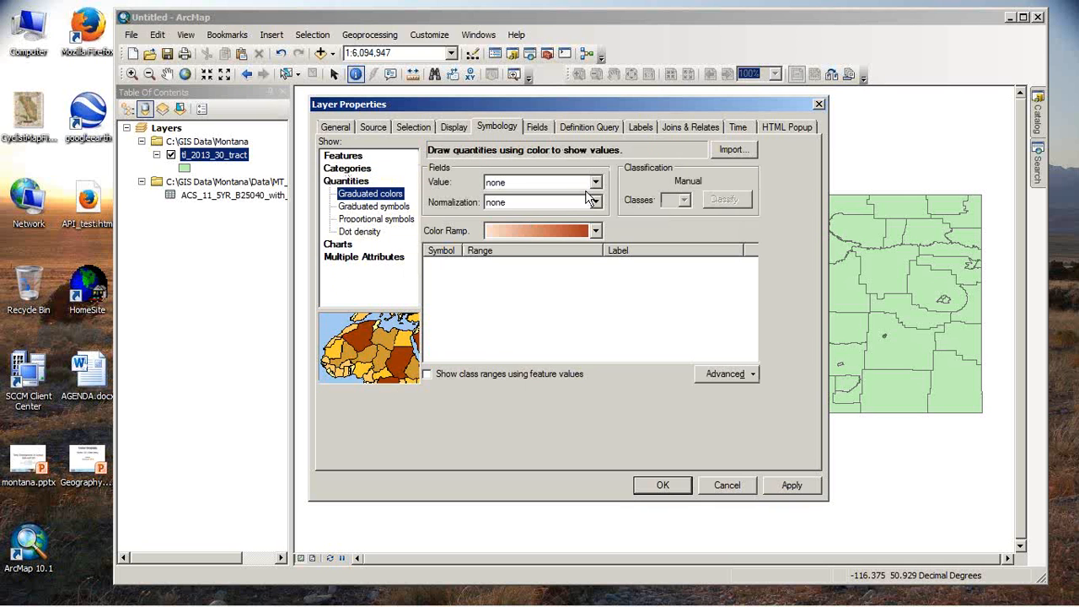
{"action": "left_click", "coordinate": [595, 182]}
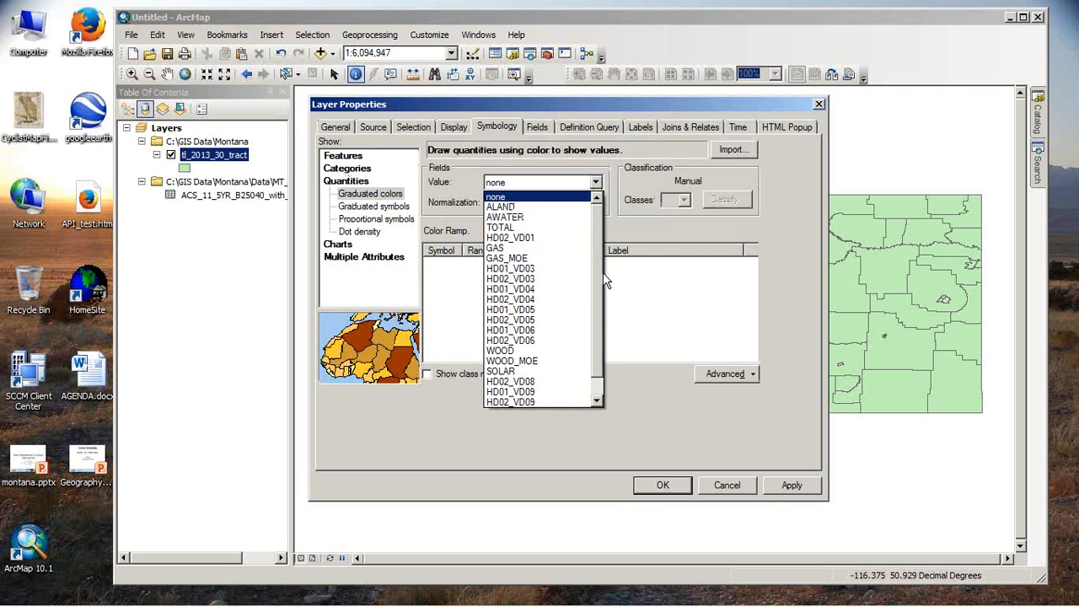
{"action": "left_click", "coordinate": [495, 353]}
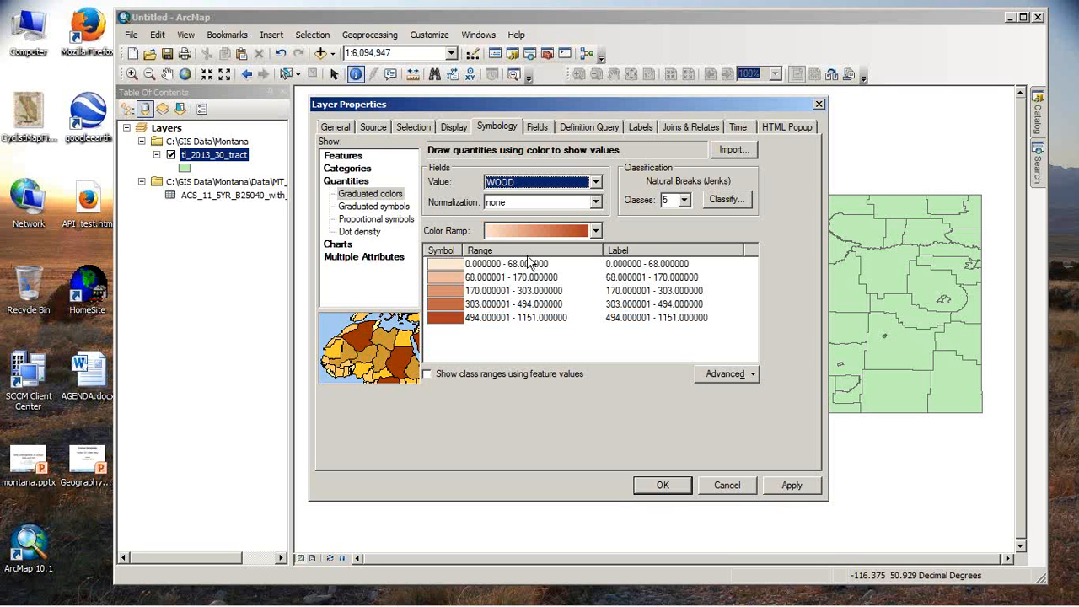
{"action": "left_click", "coordinate": [663, 485]}
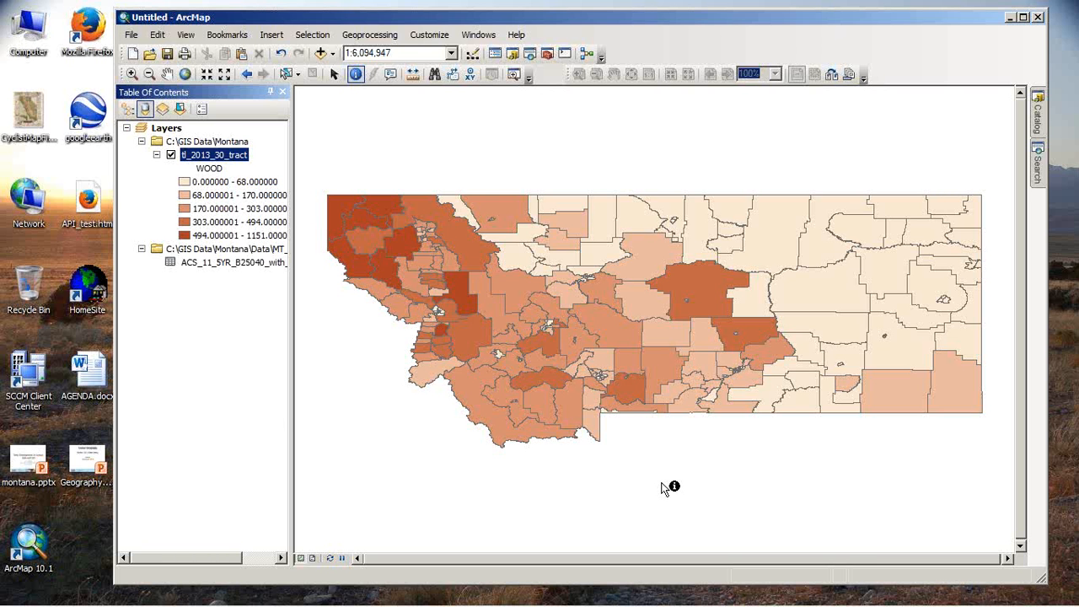
- Normalize the tract layer's WOOD values by the TOTAL field in its symbology settings
{"action": "double_click", "coordinate": [215, 157]}
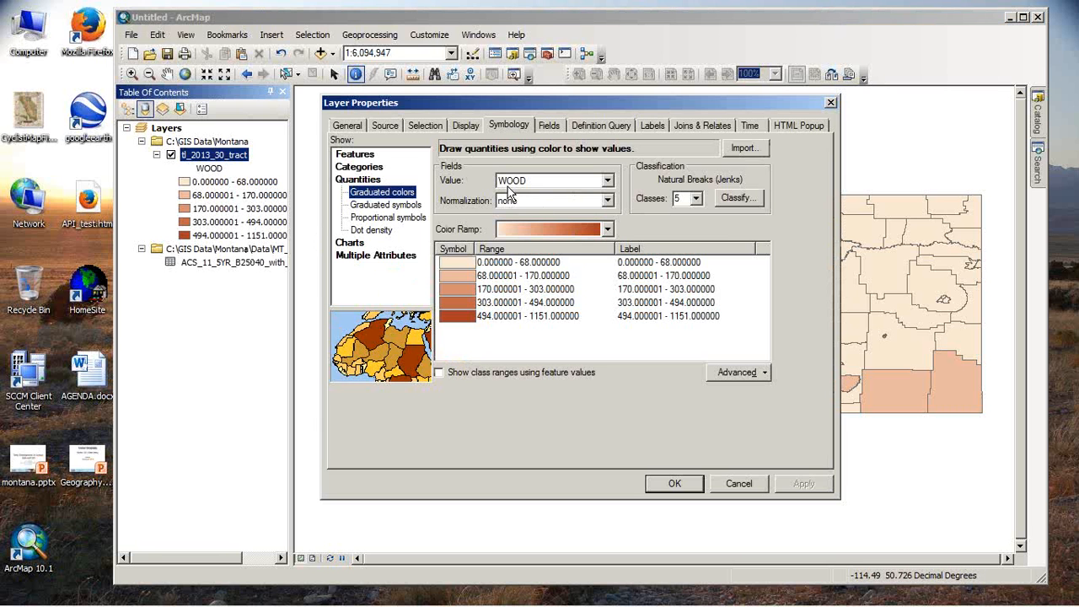
{"action": "left_click", "coordinate": [607, 202]}
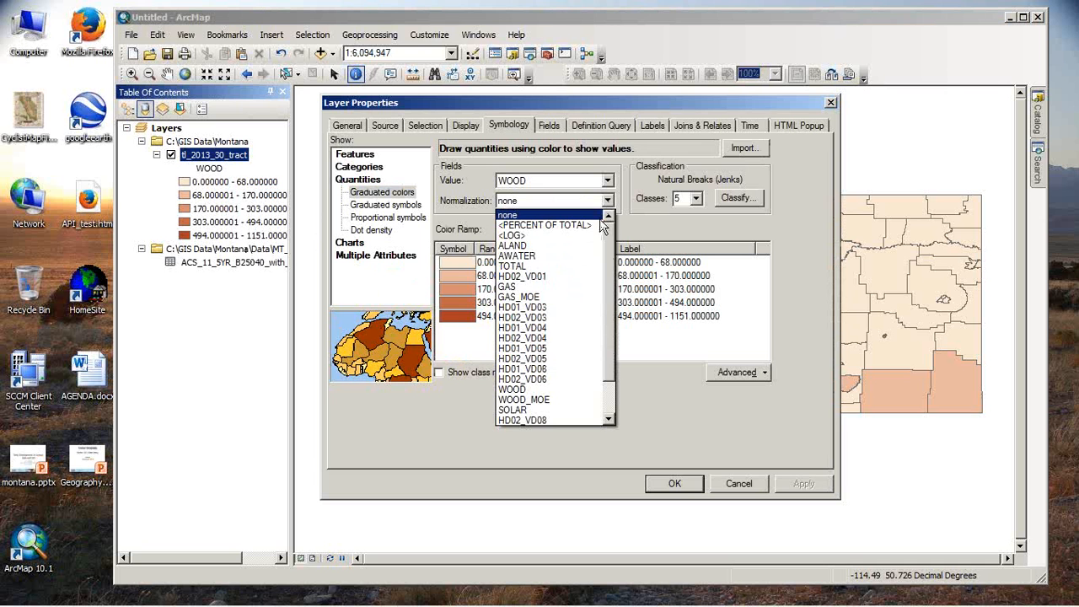
{"action": "left_click", "coordinate": [506, 268]}
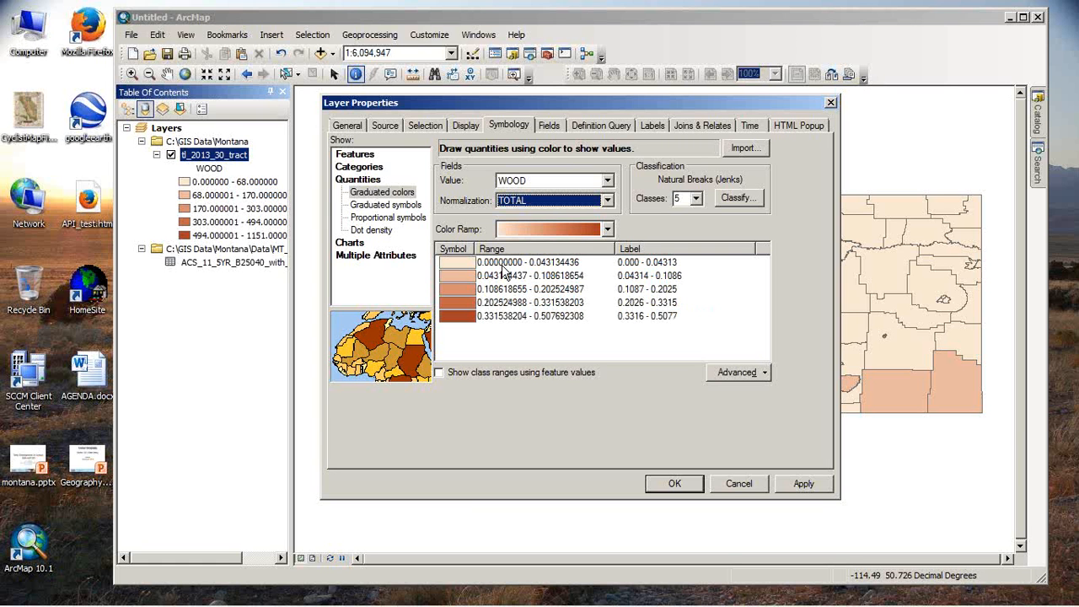
- Format the WOOD class labels as percentages converted from fractions with one decimal place, and apply the symbology
{"action": "right_click", "coordinate": [660, 255]}
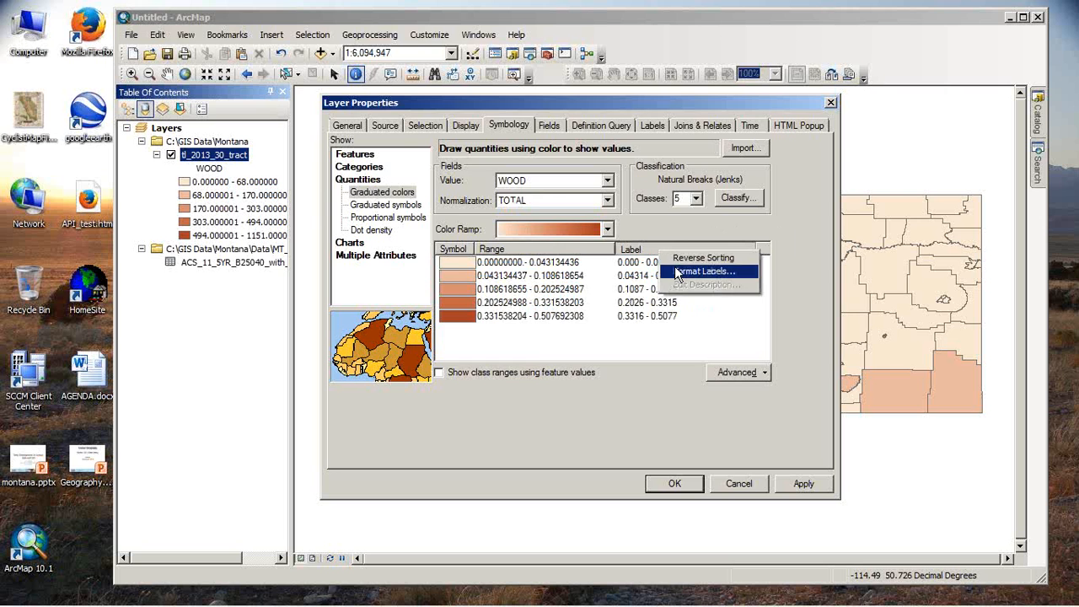
{"action": "left_click", "coordinate": [693, 269]}
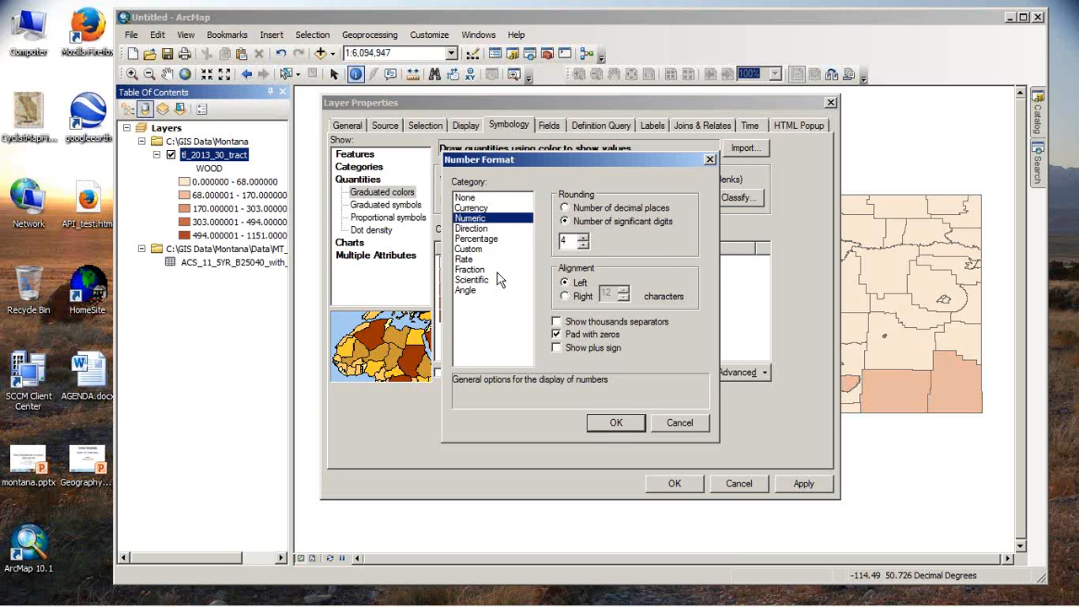
{"action": "left_click", "coordinate": [477, 238]}
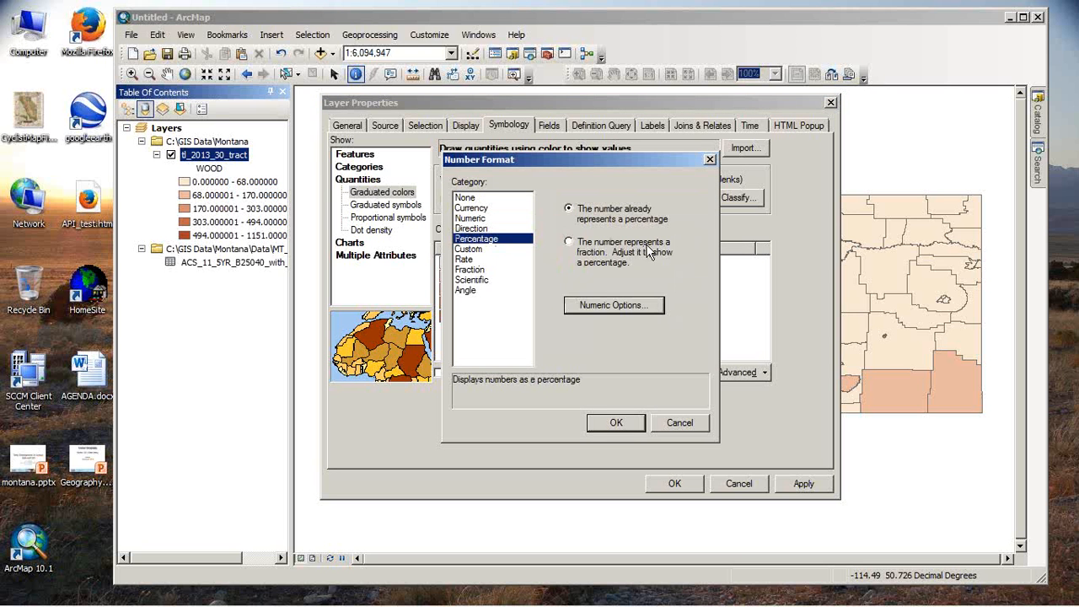
{"action": "left_click", "coordinate": [579, 252]}
{"action": "left_click", "coordinate": [588, 305]}
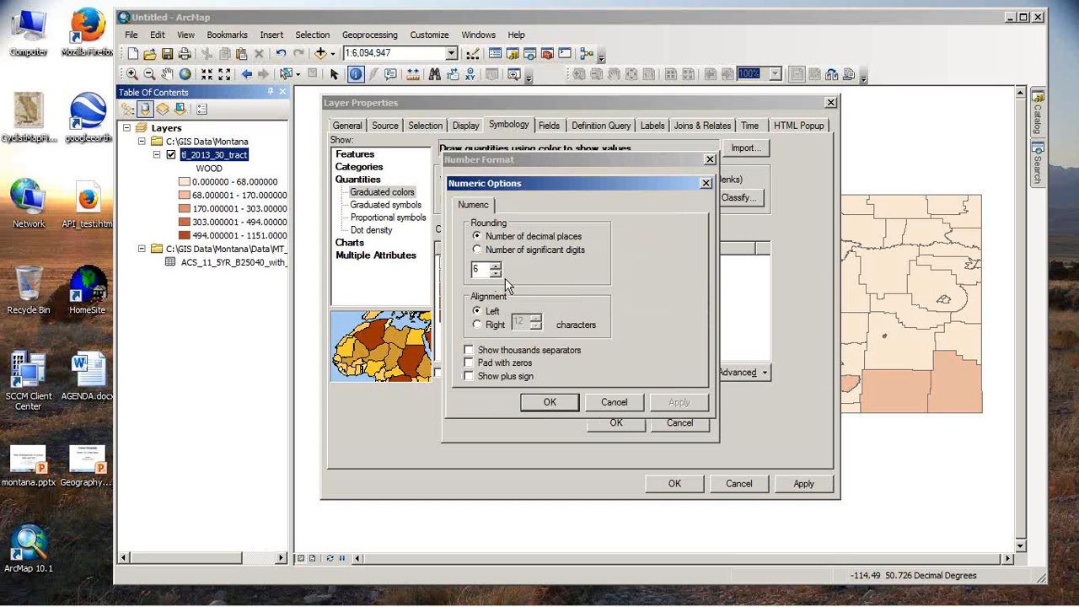
{"action": "left_click", "coordinate": [496, 273]}
{"action": "left_click", "coordinate": [496, 273]}
{"action": "left_click", "coordinate": [495, 273]}
{"action": "left_click", "coordinate": [496, 273]}
{"action": "left_click", "coordinate": [496, 274]}
{"action": "left_click", "coordinate": [552, 402]}
{"action": "left_click", "coordinate": [616, 422]}
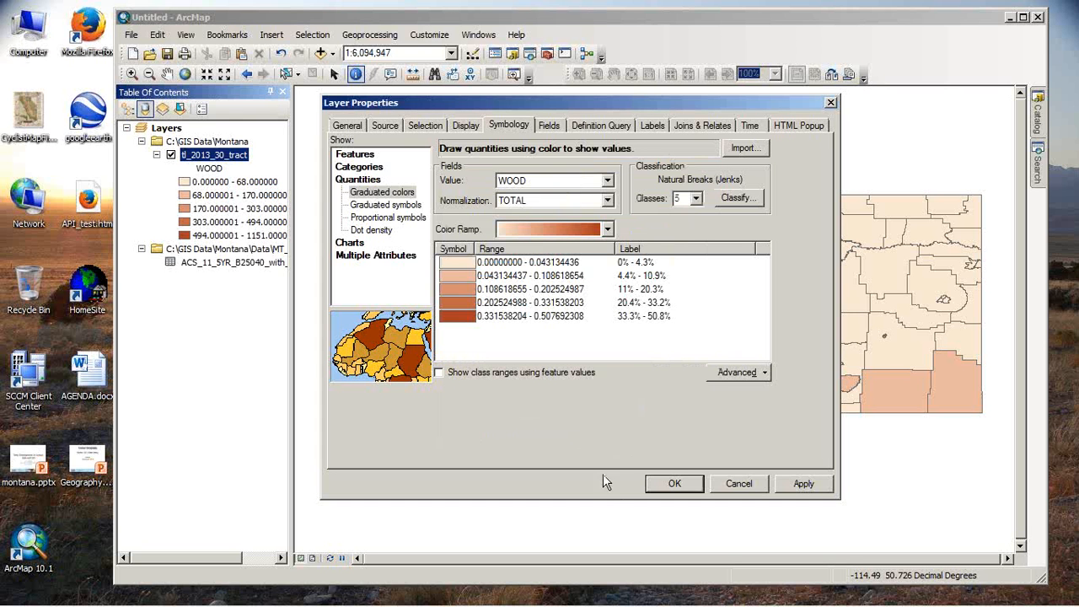
{"action": "left_click", "coordinate": [675, 488]}
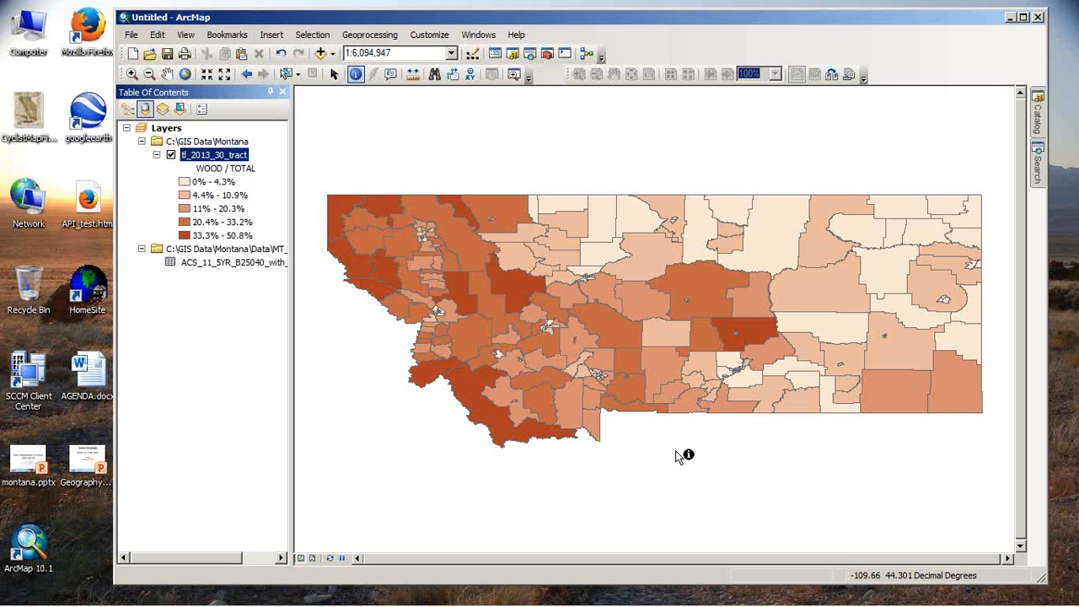
- Zoom in on the cluster of small tracts in west-central Montana to inspect their wood heating classes, and return to the statewide view
{"action": "left_click", "coordinate": [132, 74]}
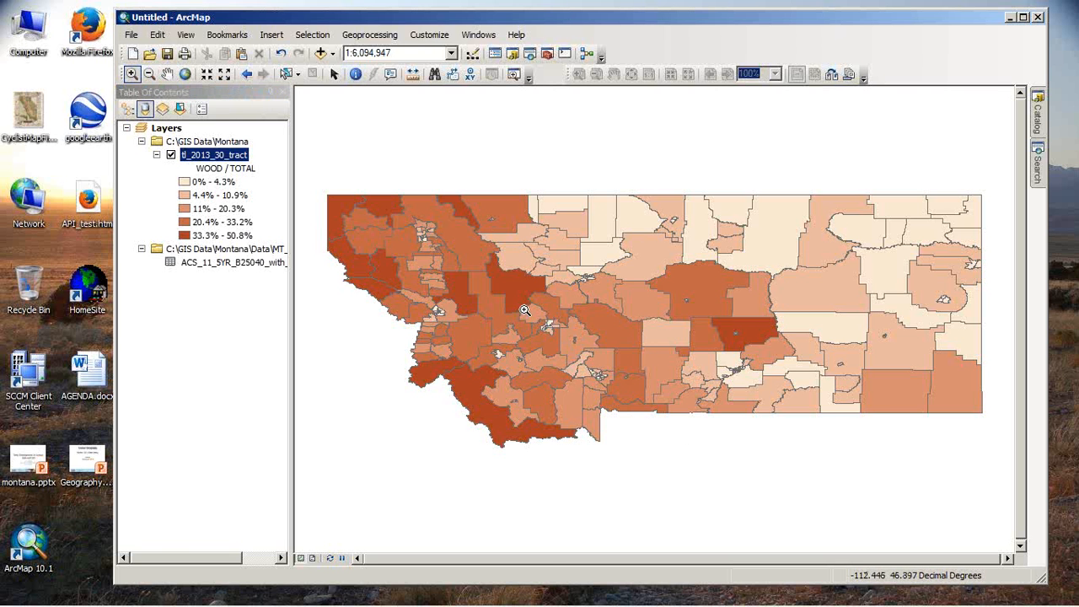
{"action": "left_click_drag", "start_coordinate": [524, 310], "coordinate": [570, 349]}
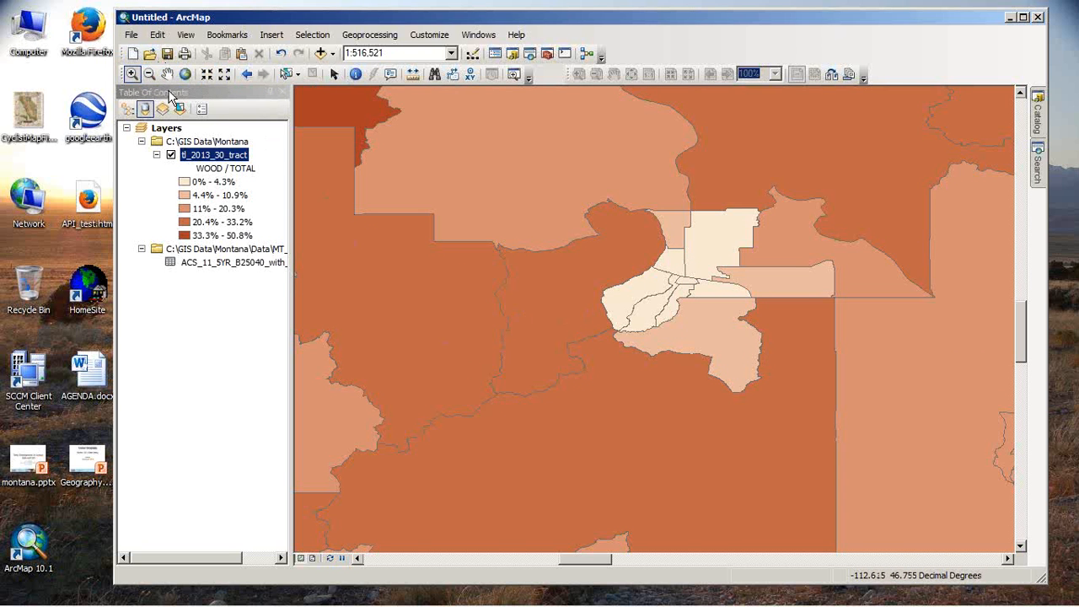
{"action": "left_click", "coordinate": [247, 74]}
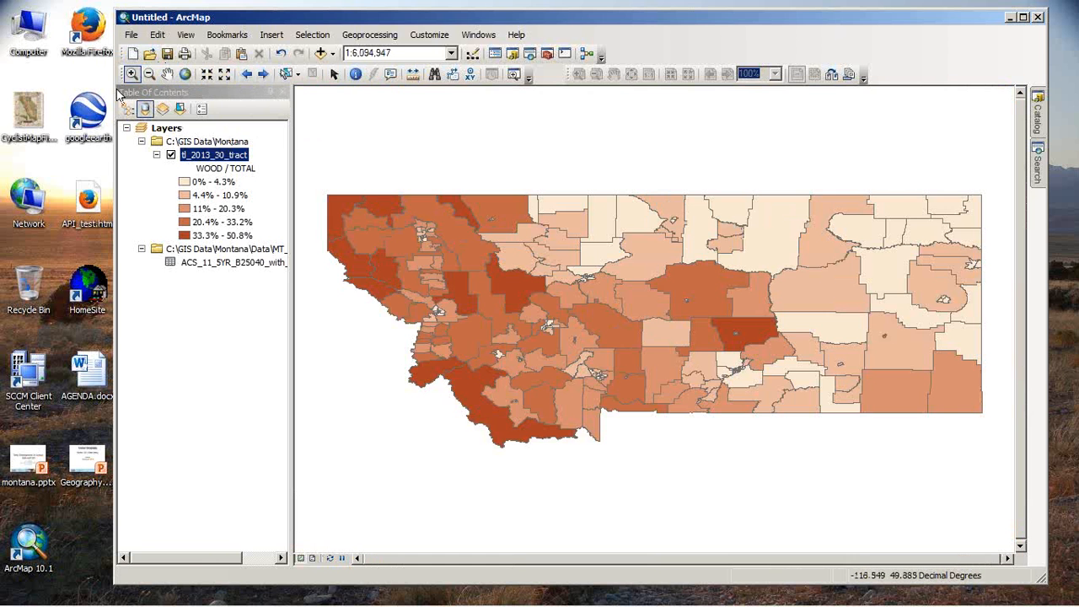
- Change the tl_2013_30_tract layer's symbology value field to SOLAR
{"action": "right_click", "coordinate": [211, 156]}
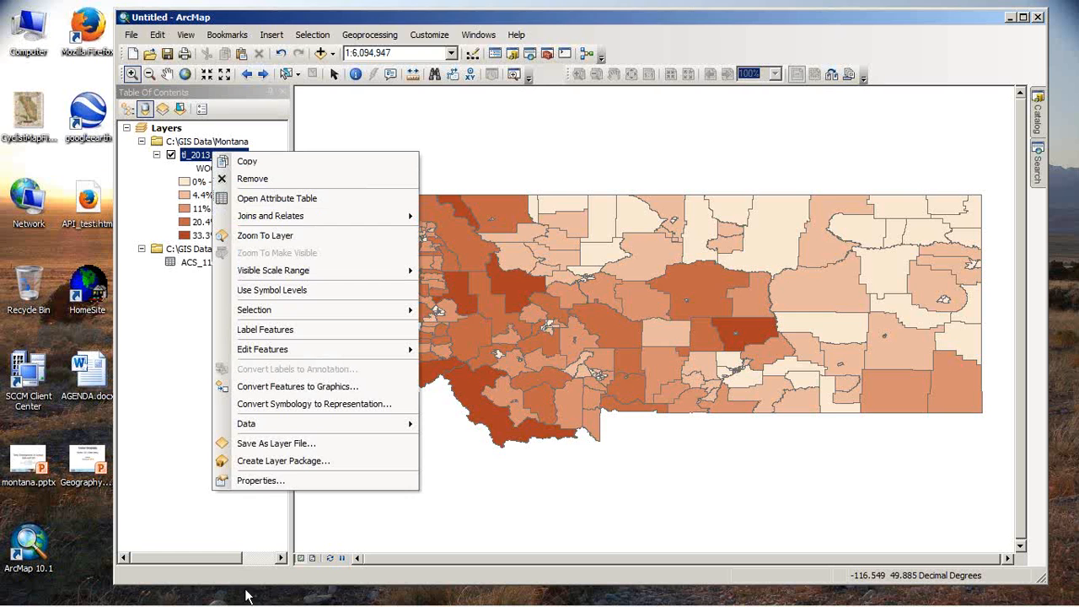
{"action": "left_click", "coordinate": [265, 479]}
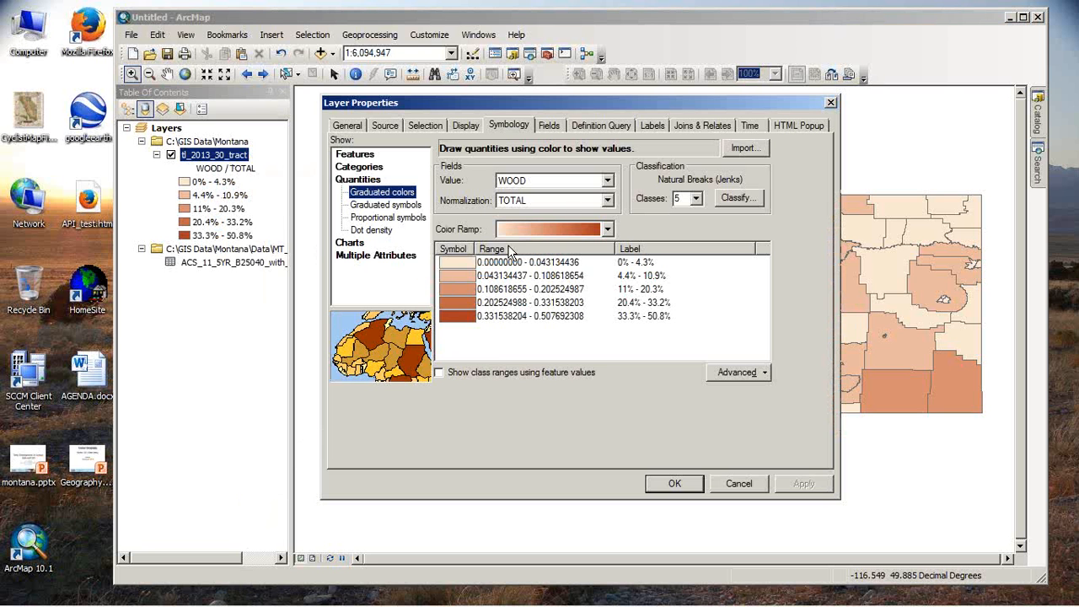
{"action": "left_click", "coordinate": [607, 180]}
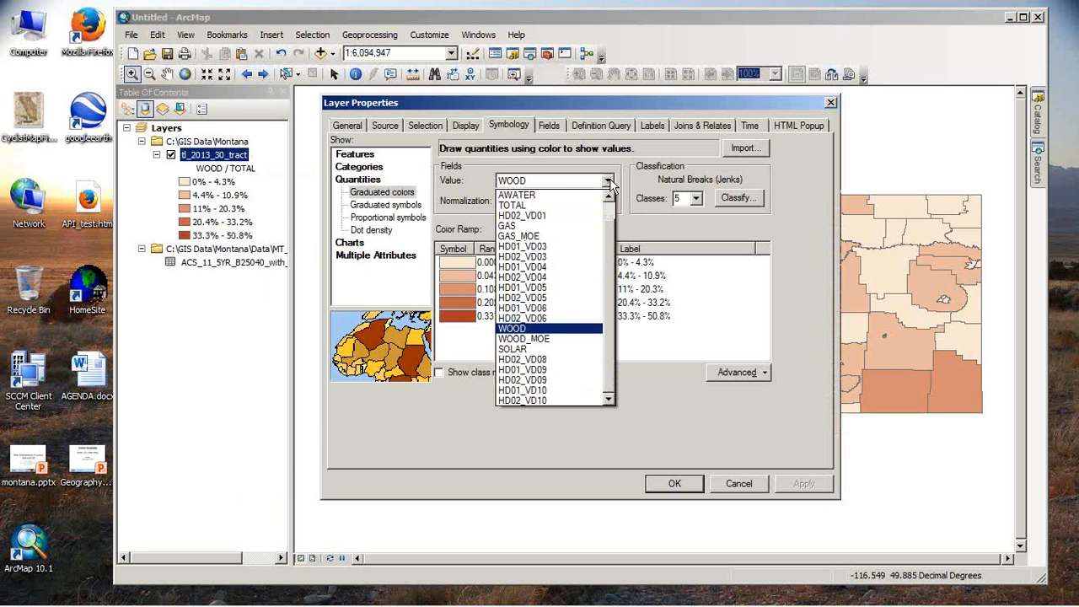
{"action": "left_click", "coordinate": [520, 349]}
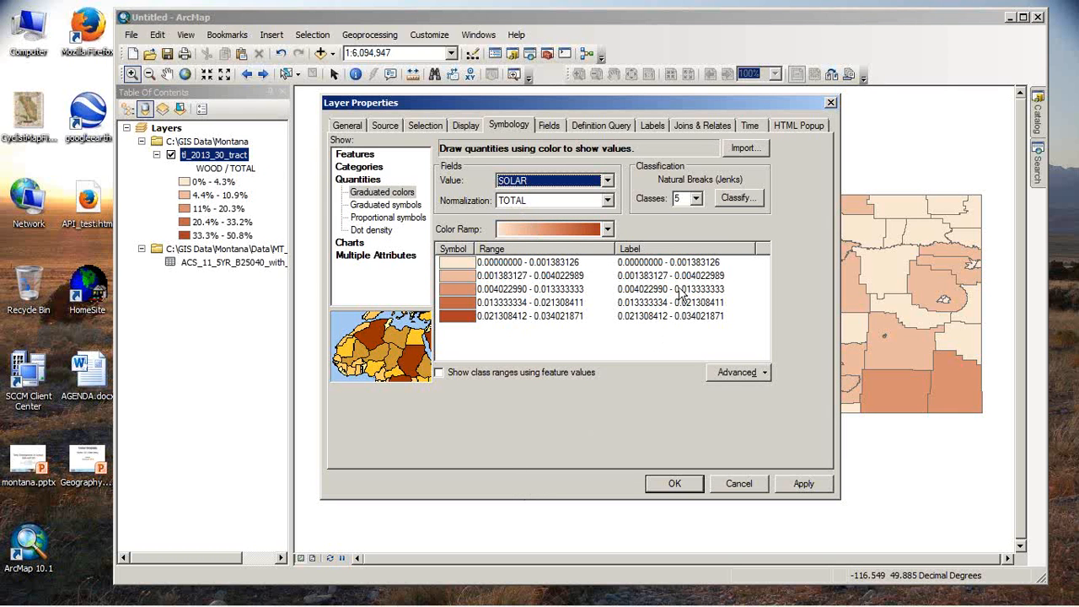
- Format the SOLAR class labels as percentages converted from fractions with one decimal place, and apply the symbology
{"action": "right_click", "coordinate": [681, 249]}
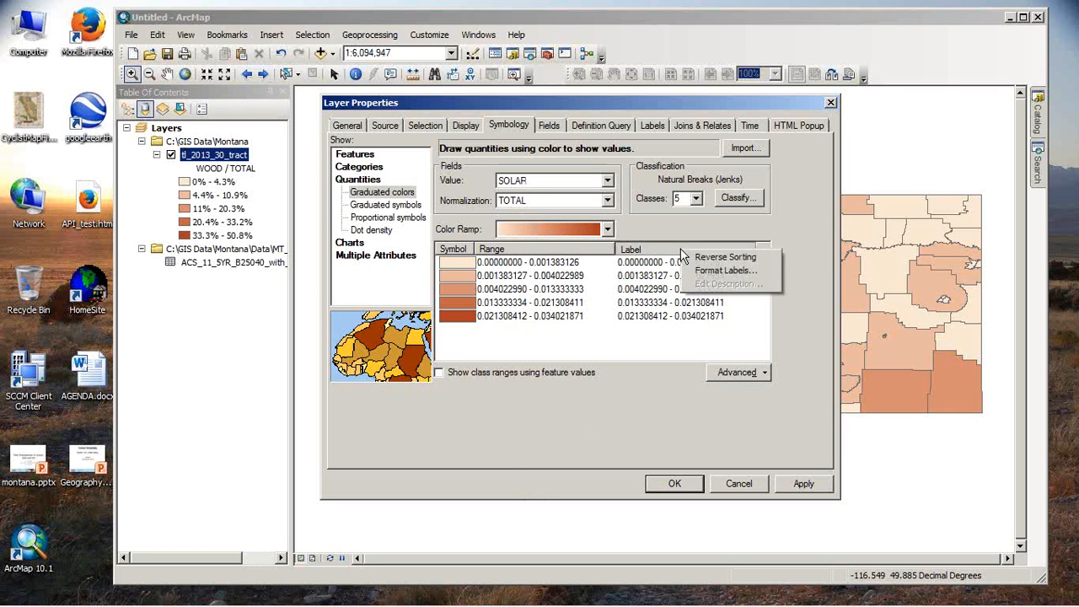
{"action": "left_click", "coordinate": [706, 272]}
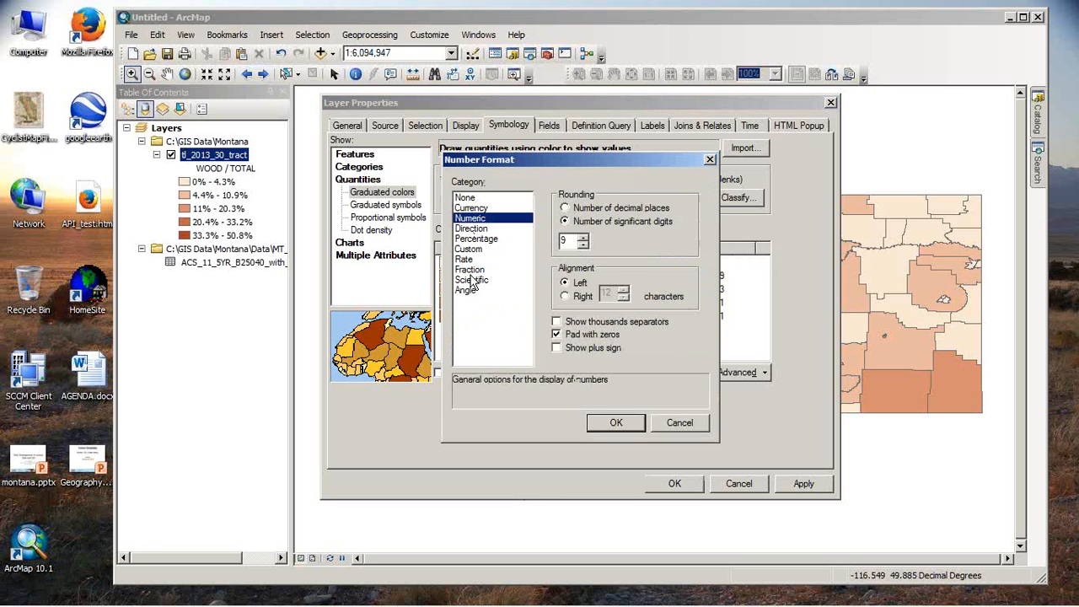
{"action": "left_click", "coordinate": [486, 239]}
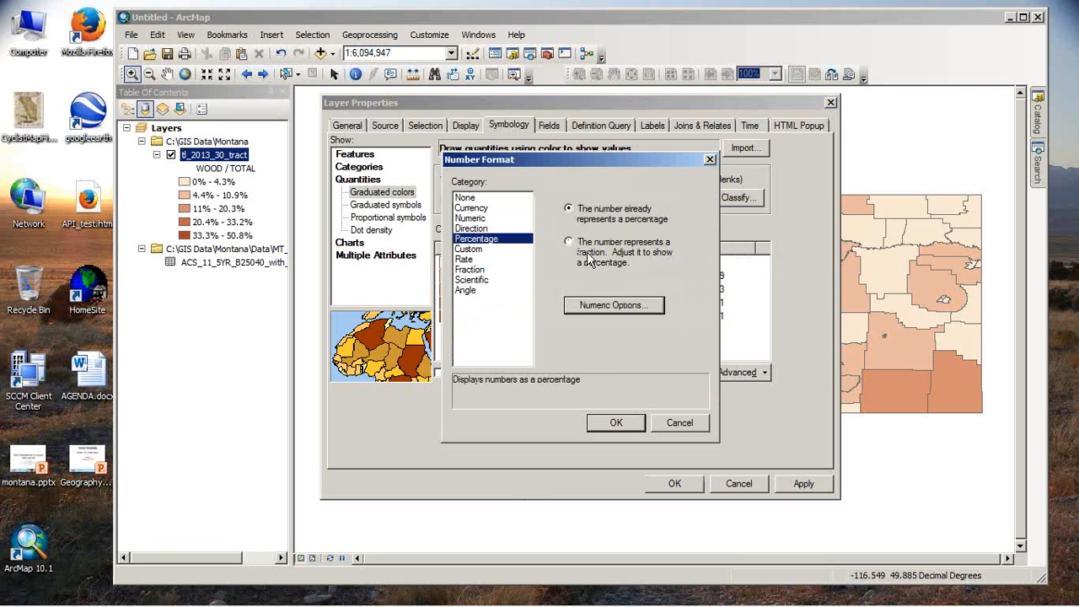
{"action": "left_click", "coordinate": [624, 306]}
{"action": "left_click", "coordinate": [496, 274]}
{"action": "left_click", "coordinate": [496, 274]}
{"action": "left_click", "coordinate": [496, 274]}
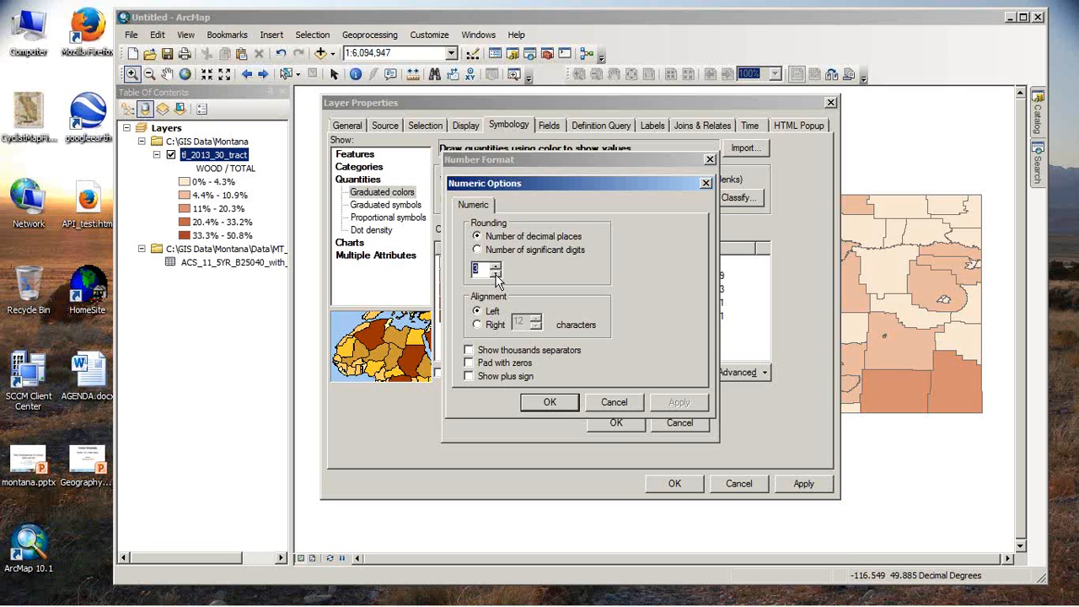
{"action": "left_click", "coordinate": [496, 274]}
{"action": "left_click", "coordinate": [549, 403]}
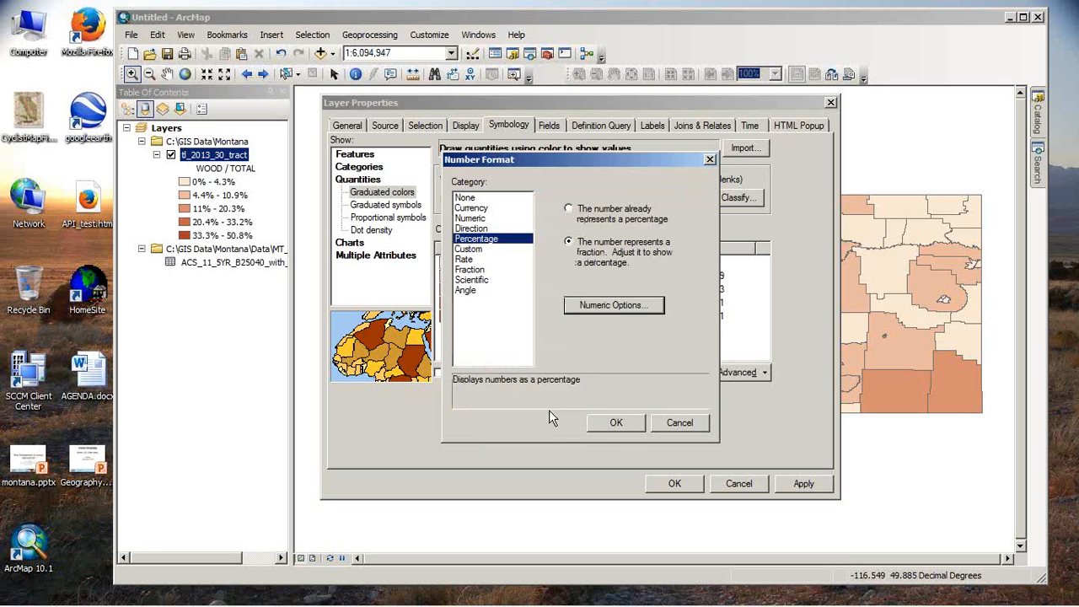
{"action": "left_click", "coordinate": [617, 422]}
{"action": "left_click", "coordinate": [671, 488]}
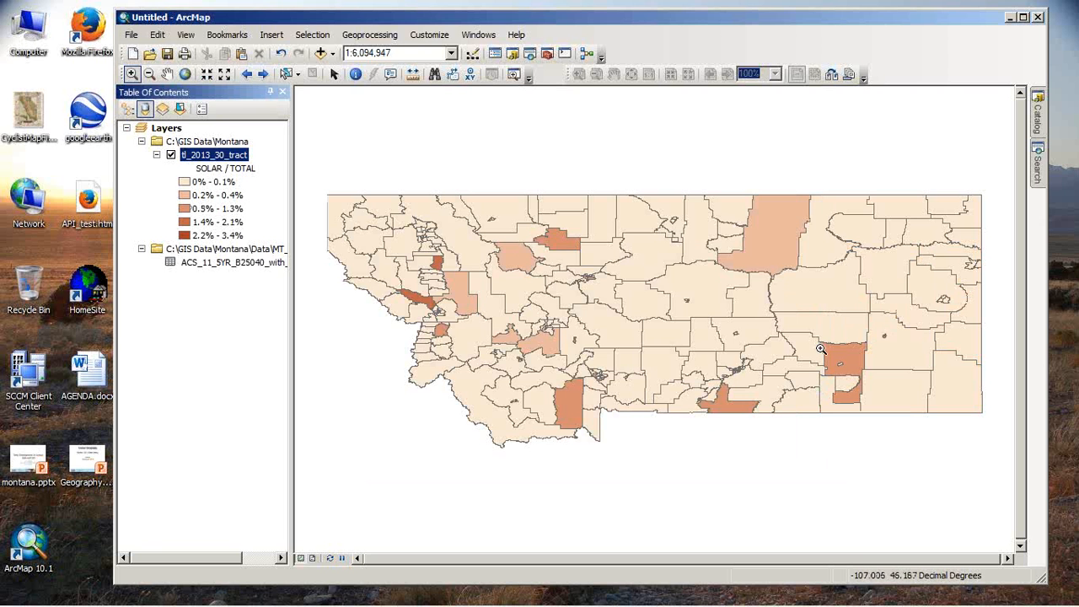
- Change the SOLAR map's color ramp to the light-to-bright orange gradient and apply the symbology
{"action": "double_click", "coordinate": [194, 154]}
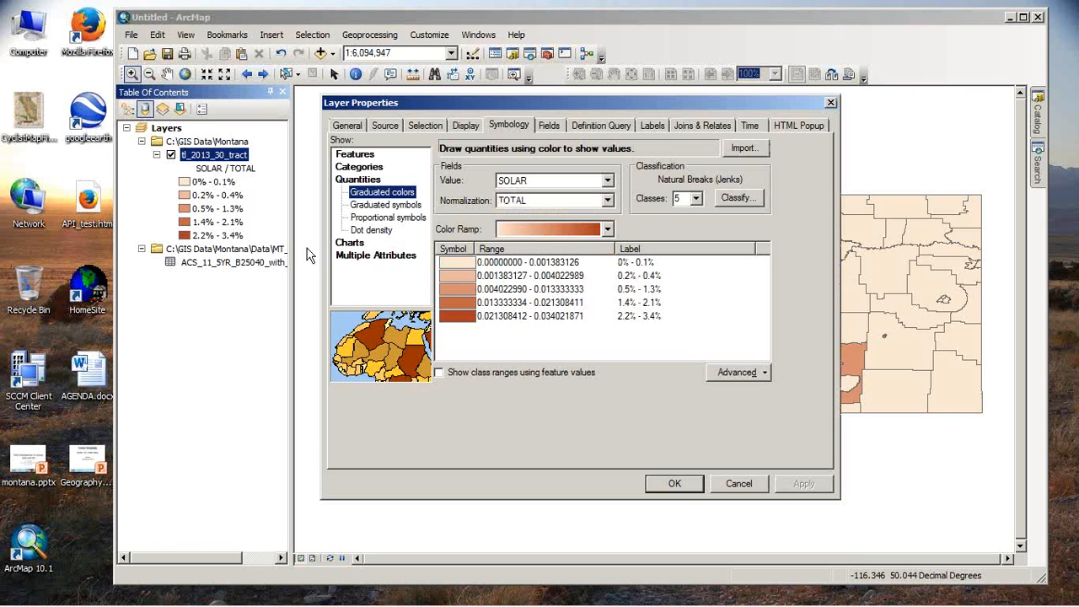
{"action": "left_click", "coordinate": [608, 230]}
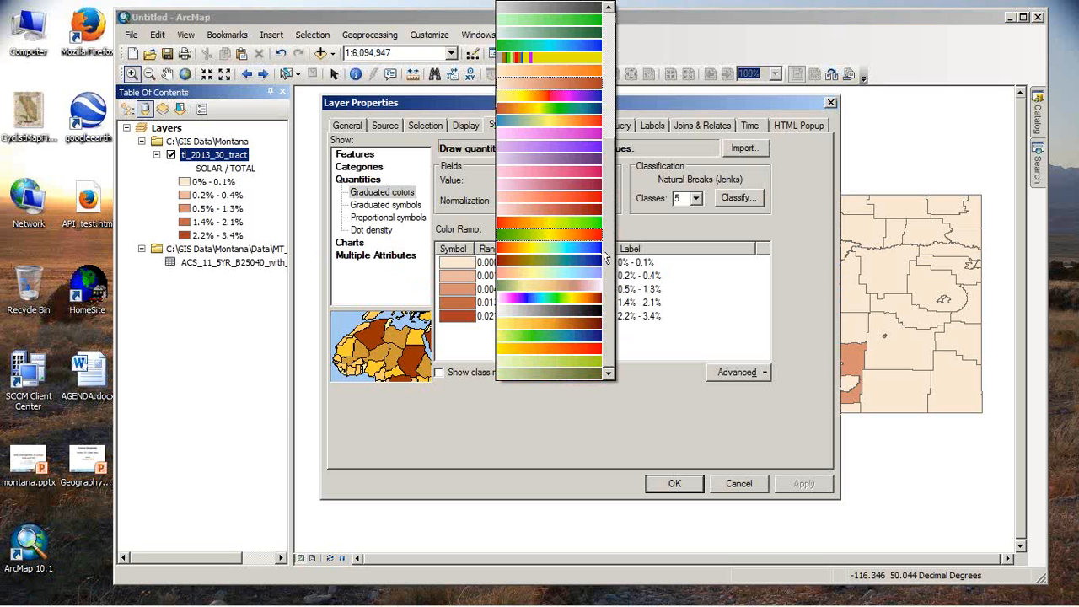
{"action": "left_click", "coordinate": [624, 133]}
{"action": "left_click", "coordinate": [608, 200]}
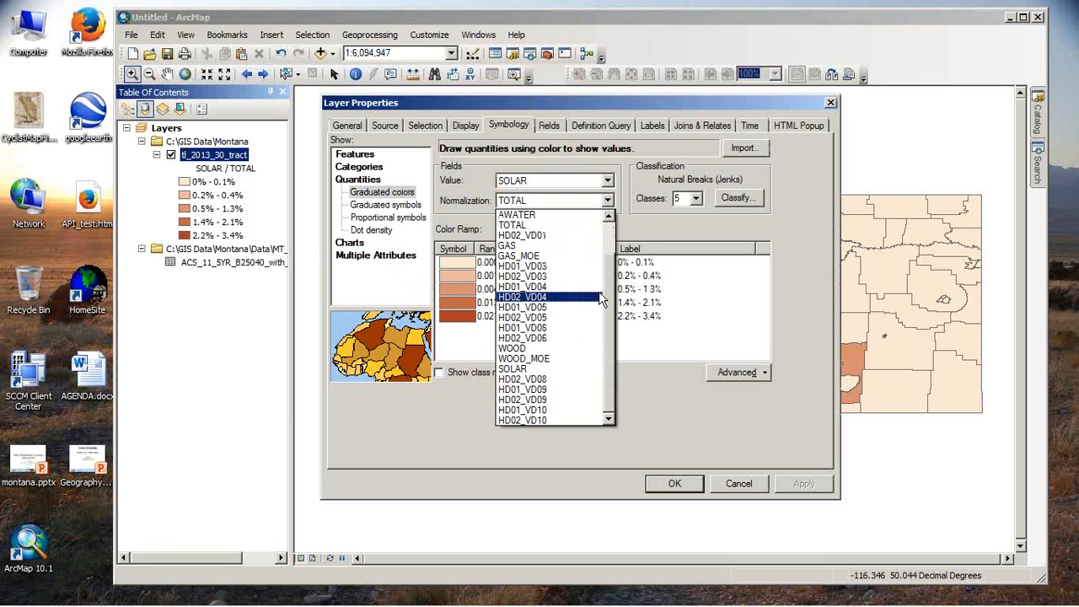
{"action": "left_click", "coordinate": [635, 200]}
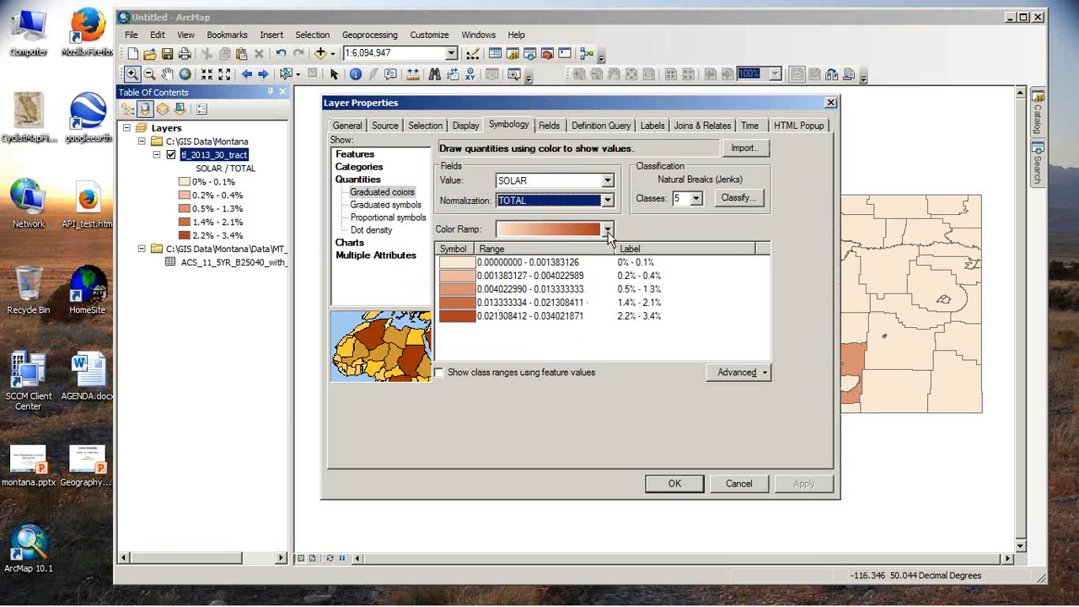
{"action": "left_click", "coordinate": [607, 229]}
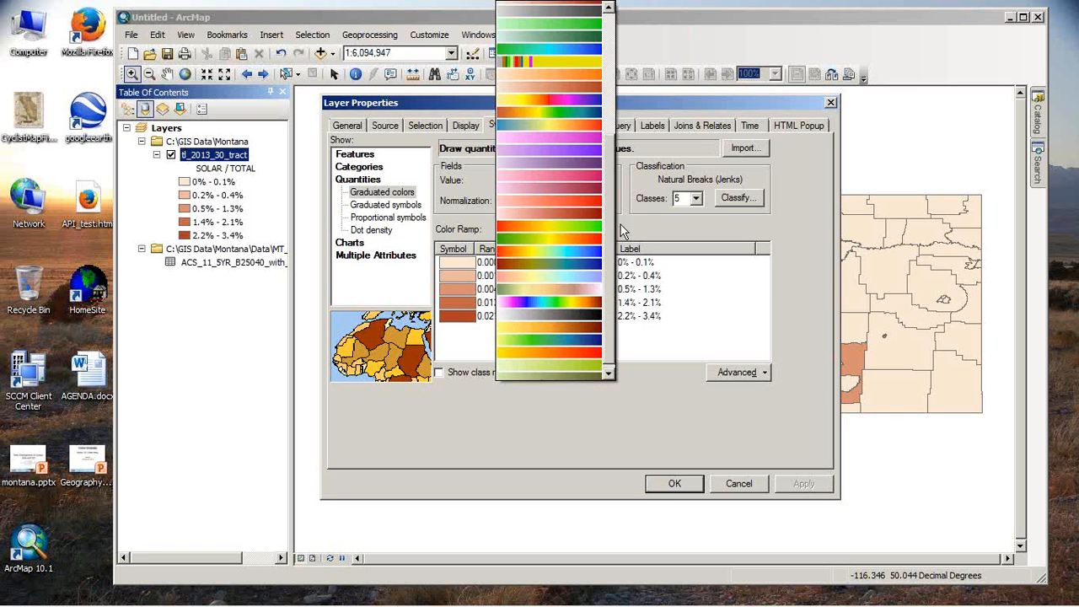
{"action": "scroll", "coordinate": [582, 253], "scroll_direction": "up", "scroll_amount": 5}
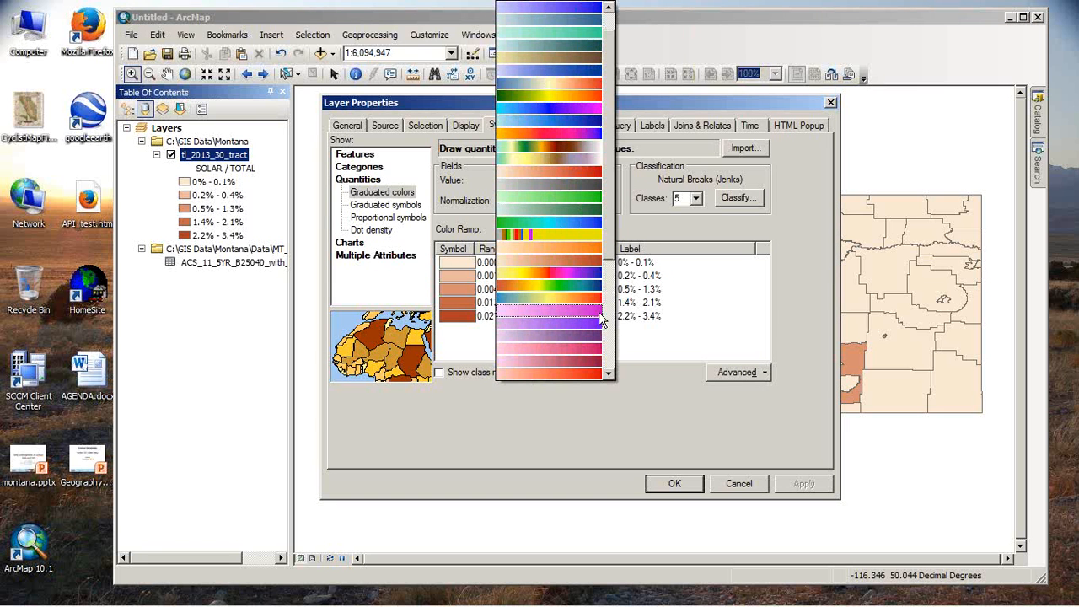
{"action": "left_click", "coordinate": [580, 243]}
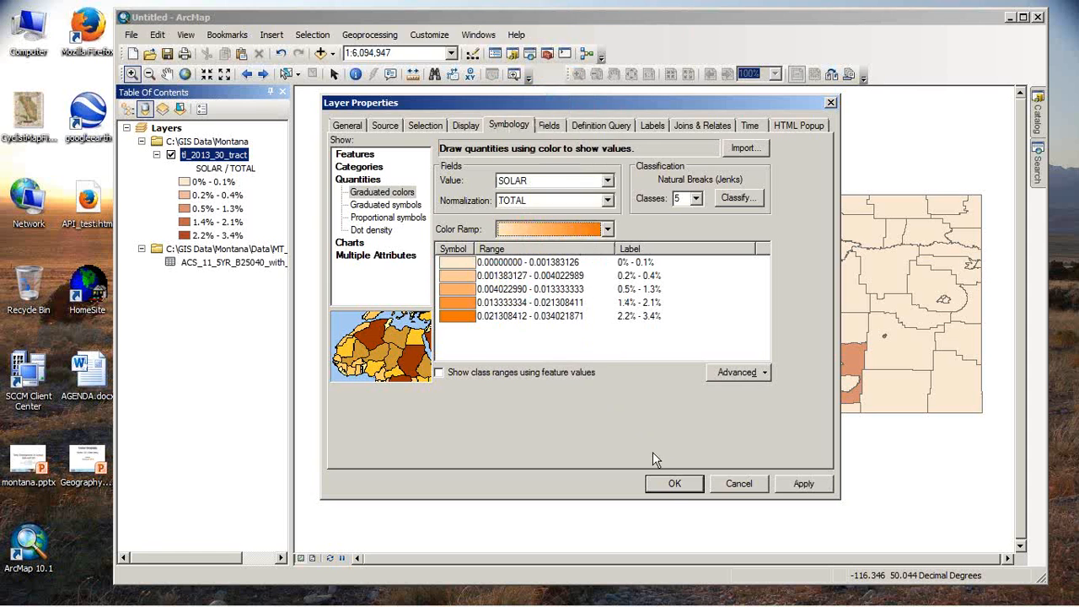
{"action": "left_click", "coordinate": [675, 483]}
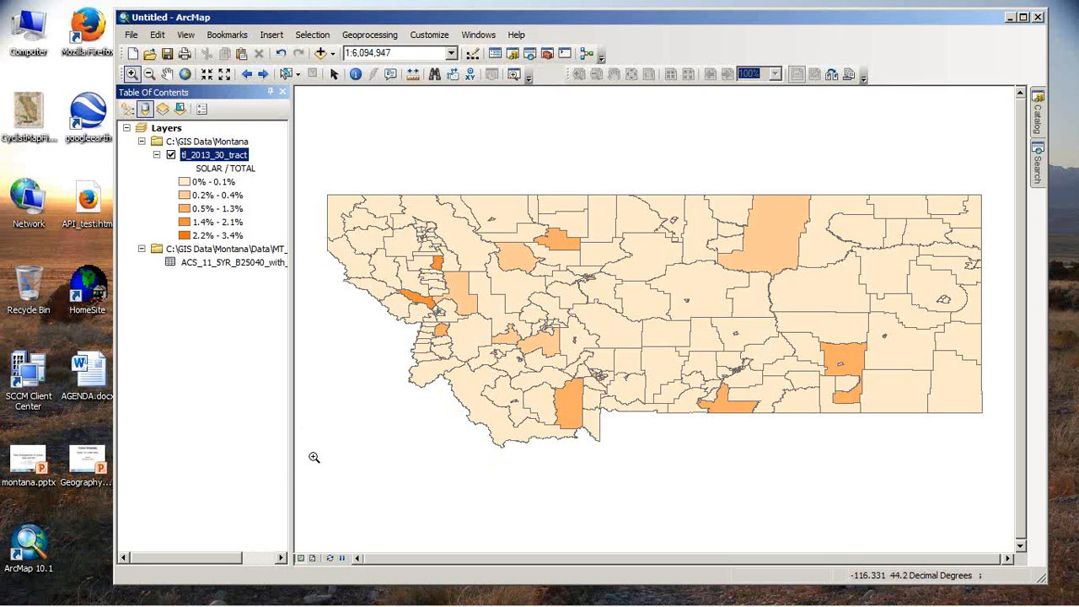
- Set the tract layer's symbology value field to HD02_VD08 and its normalization field to SOLAR
{"action": "right_click", "coordinate": [219, 155]}
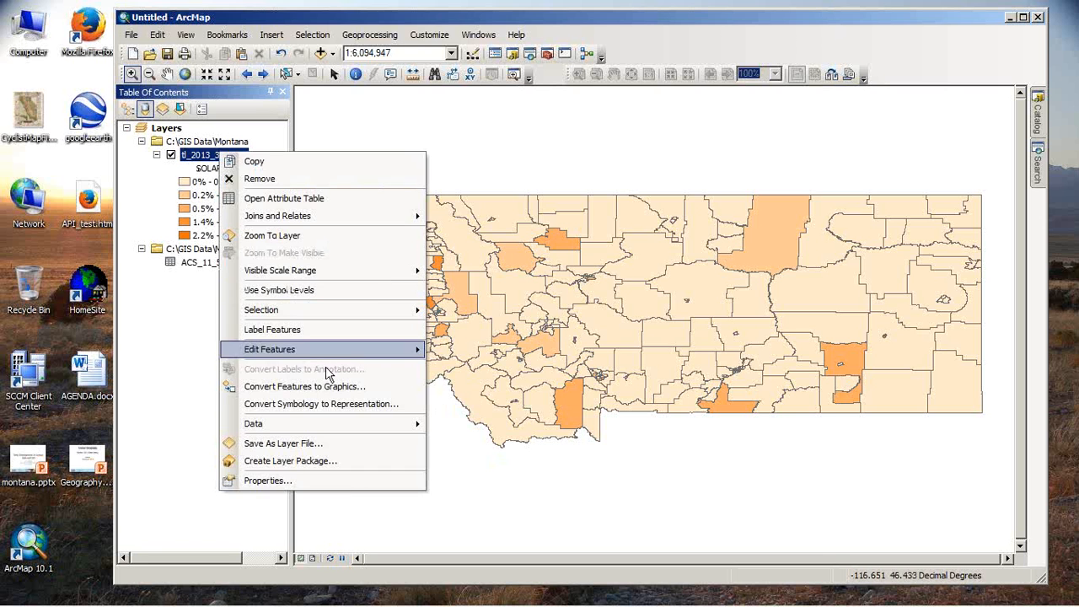
{"action": "left_click", "coordinate": [358, 482]}
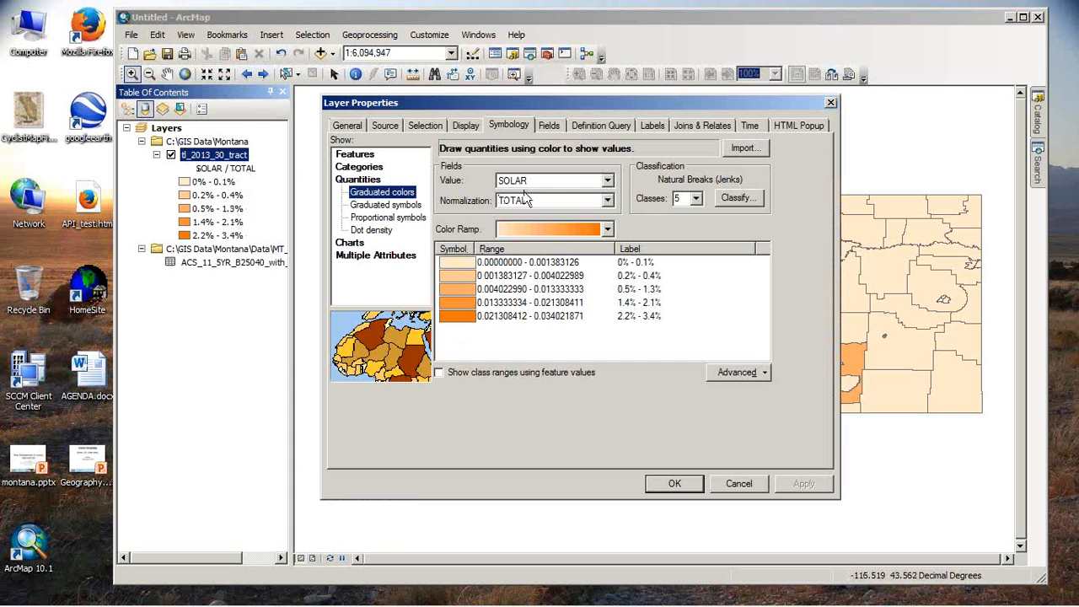
{"action": "left_click", "coordinate": [608, 203]}
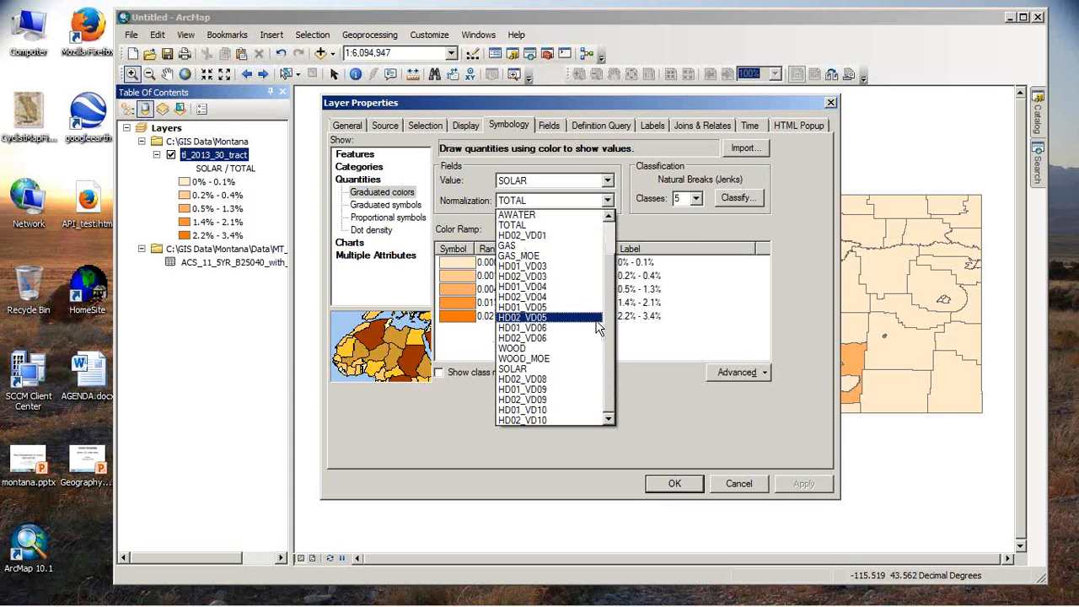
{"action": "left_click", "coordinate": [561, 379]}
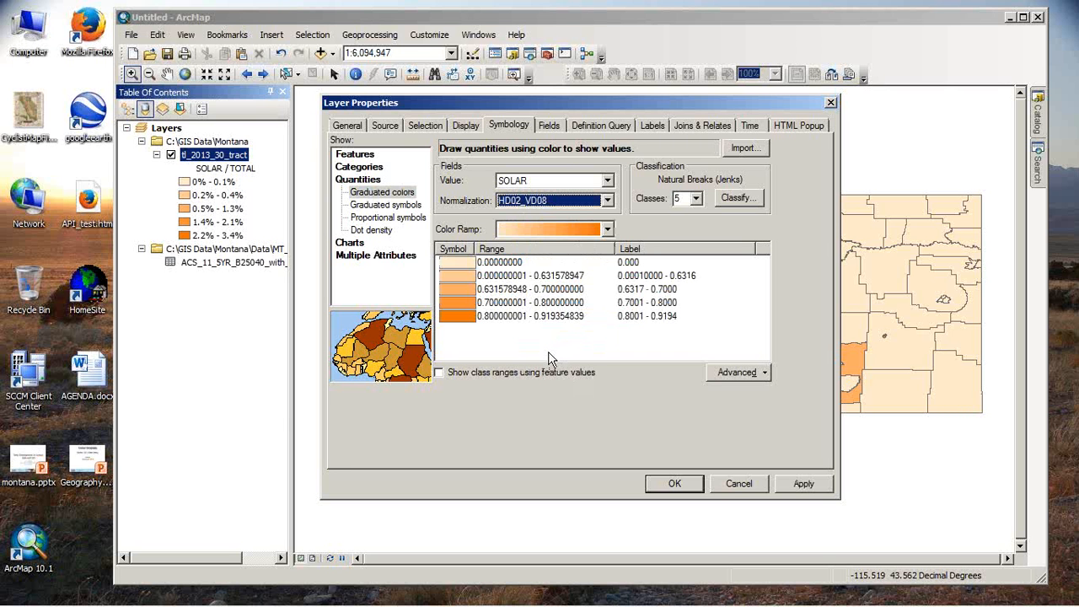
{"action": "left_click", "coordinate": [608, 182]}
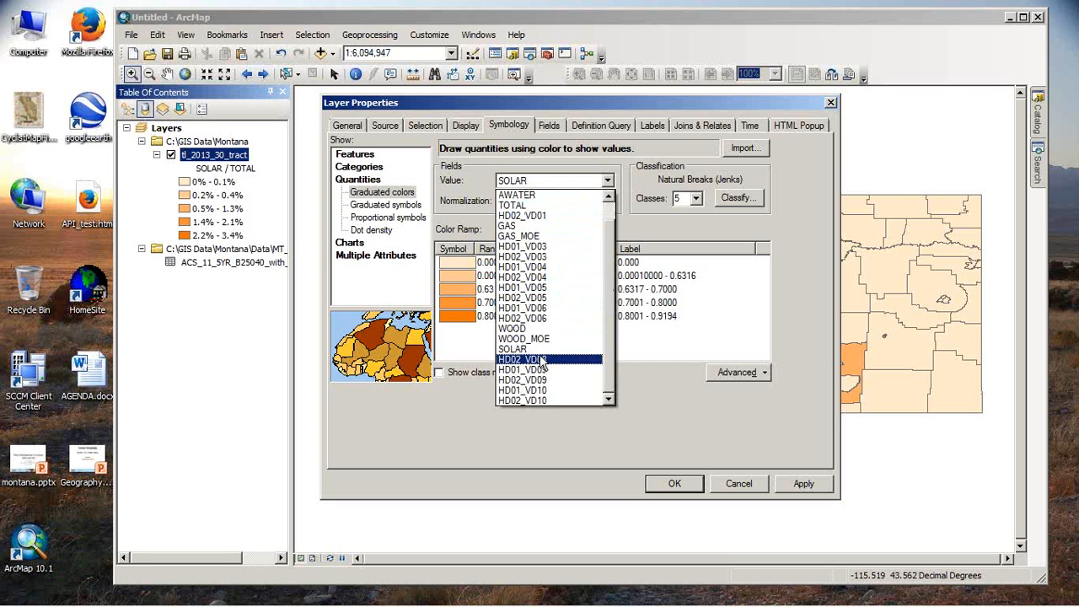
{"action": "left_click", "coordinate": [546, 359]}
{"action": "left_click", "coordinate": [608, 201]}
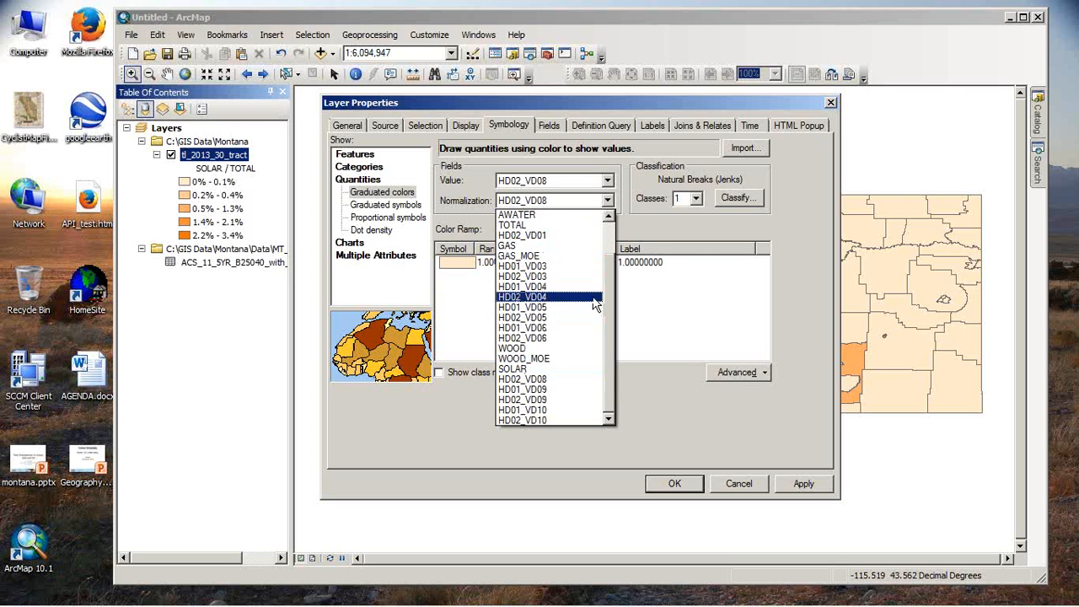
{"action": "left_click", "coordinate": [531, 368]}
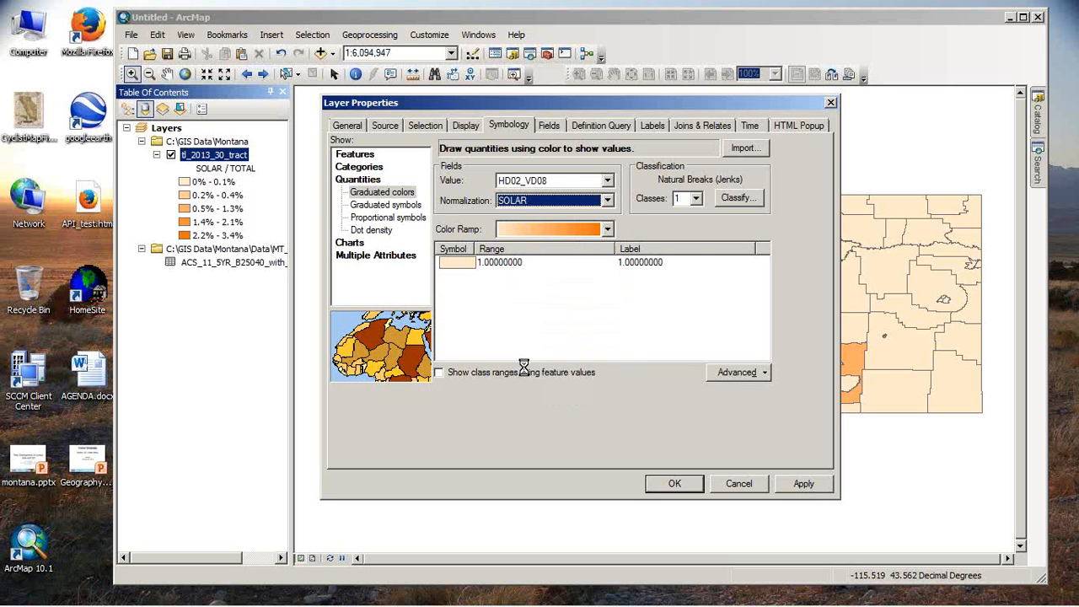
- Set the number of natural breaks classes to 3 and apply the symbology to the map
{"action": "right_click", "coordinate": [684, 258]}
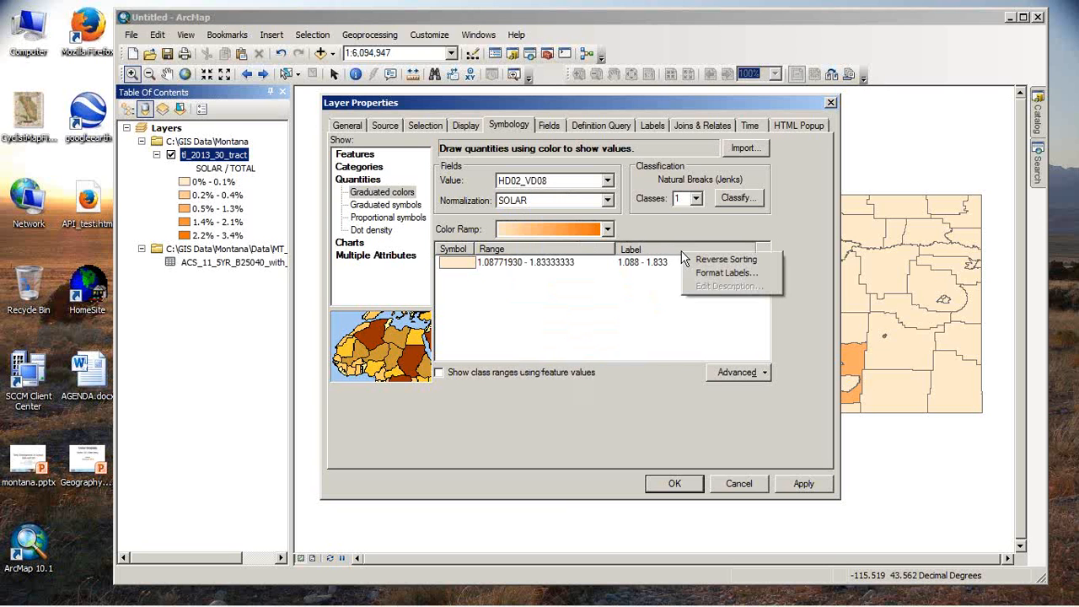
{"action": "left_click", "coordinate": [616, 322]}
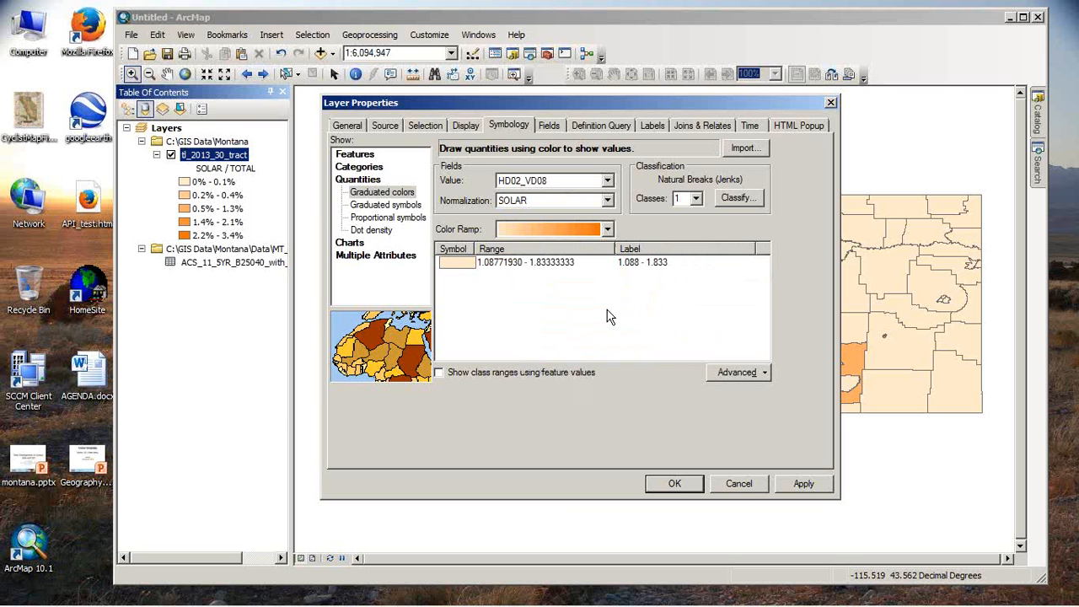
{"action": "left_click", "coordinate": [696, 199]}
{"action": "left_click", "coordinate": [678, 238]}
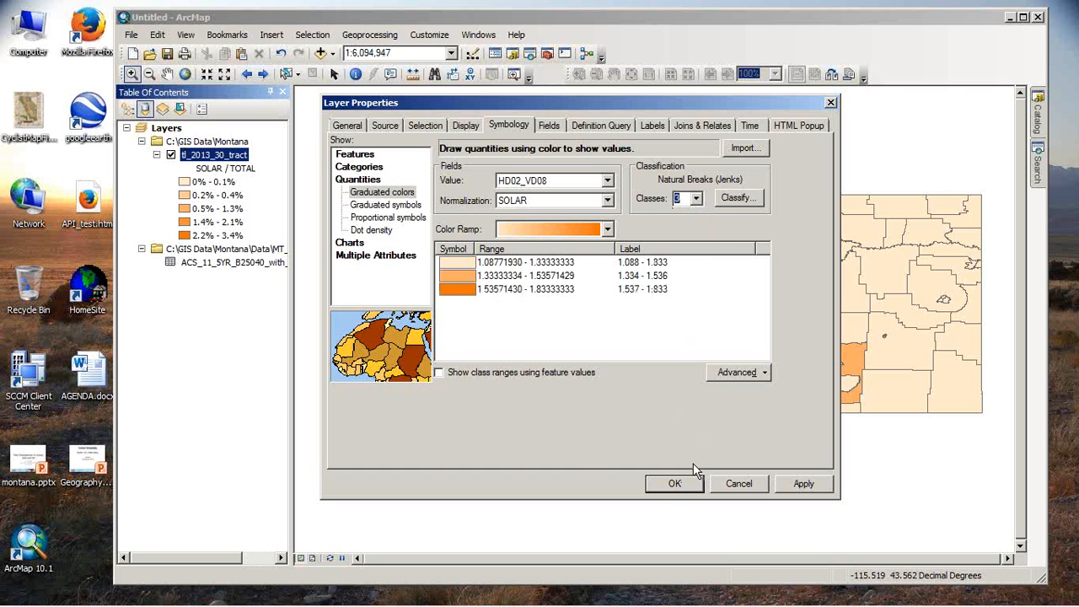
{"action": "left_click", "coordinate": [684, 483]}
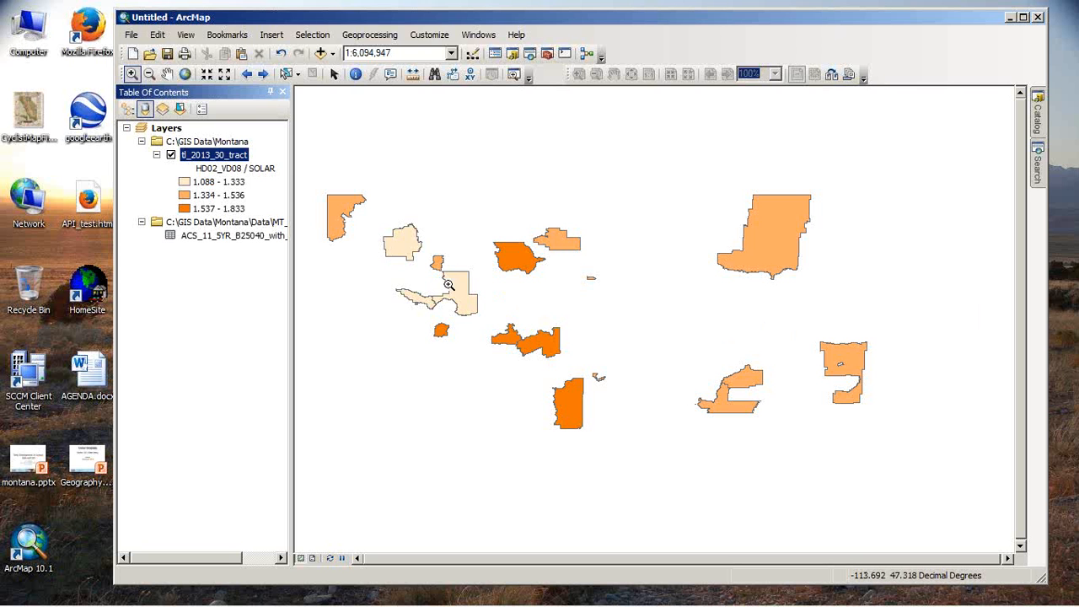
- Open the tl_2013_30_tract attribute table, highlight the SOLAR column, and examine its values beside the HD02_VD08 column
{"action": "right_click", "coordinate": [190, 155]}
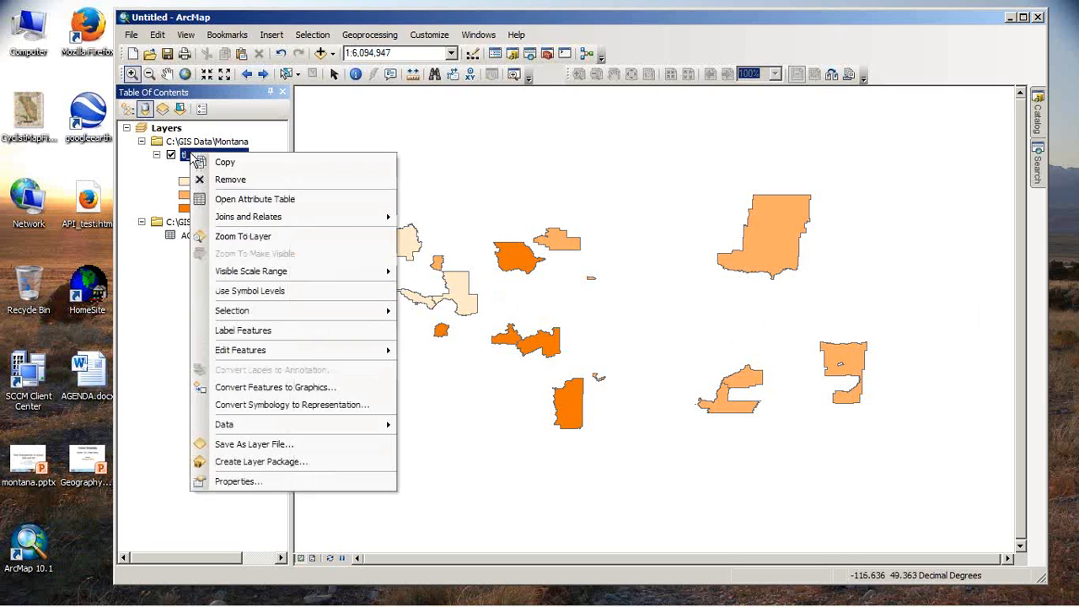
{"action": "left_click", "coordinate": [226, 199]}
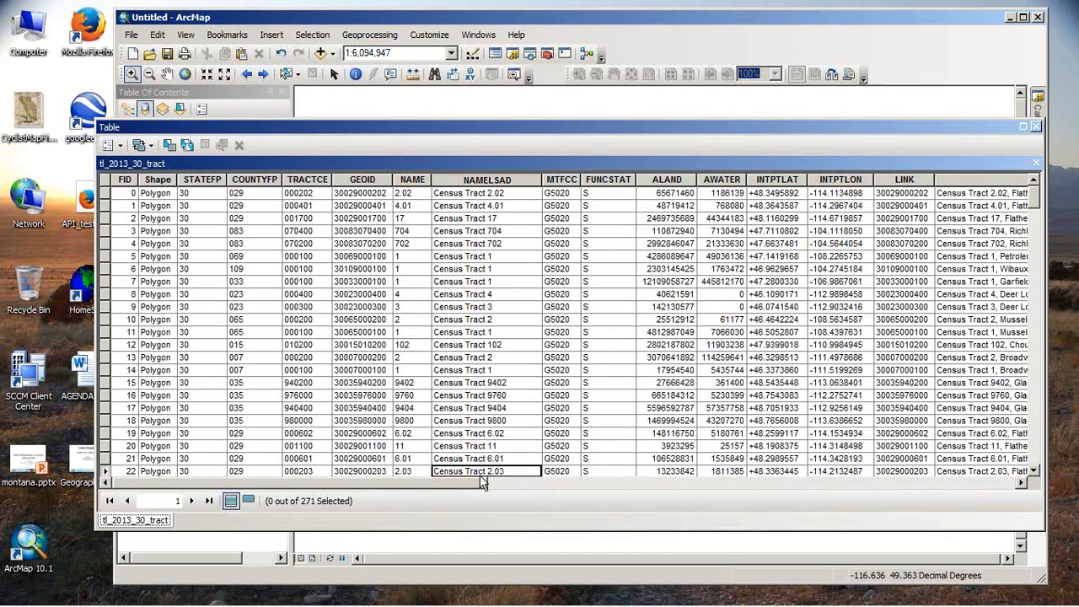
{"action": "left_click_drag", "start_coordinate": [480, 478], "coordinate": [889, 477]}
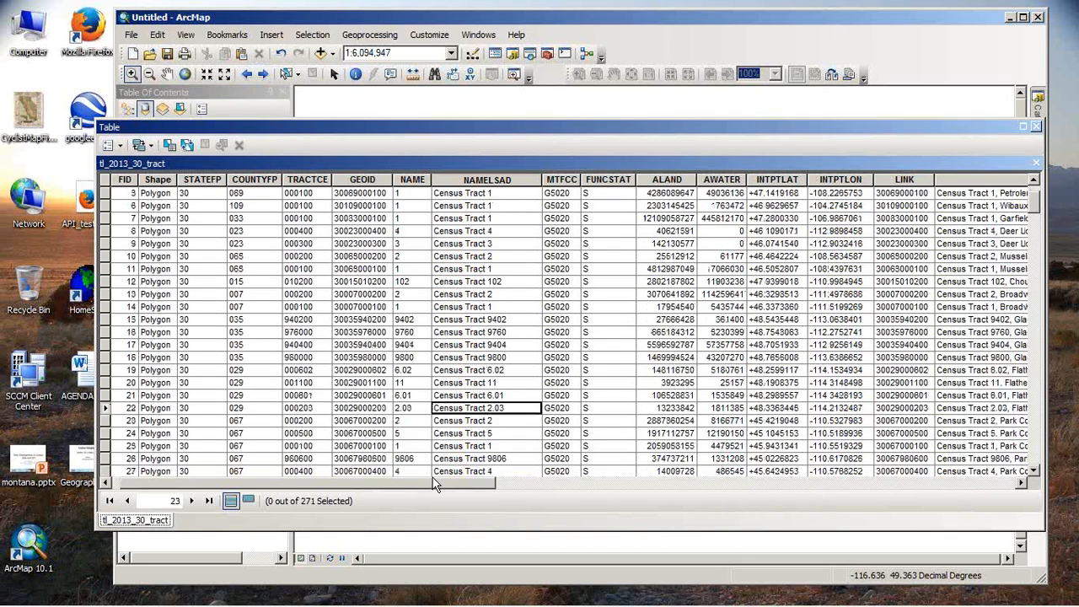
{"action": "left_click_drag", "start_coordinate": [433, 481], "coordinate": [952, 506]}
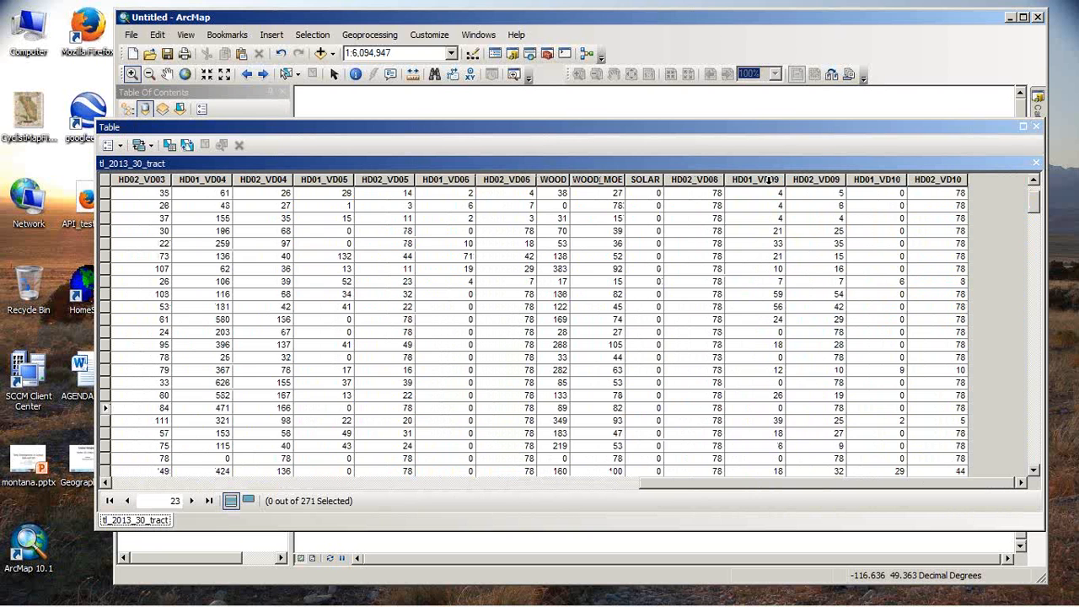
{"action": "left_click", "coordinate": [643, 179]}
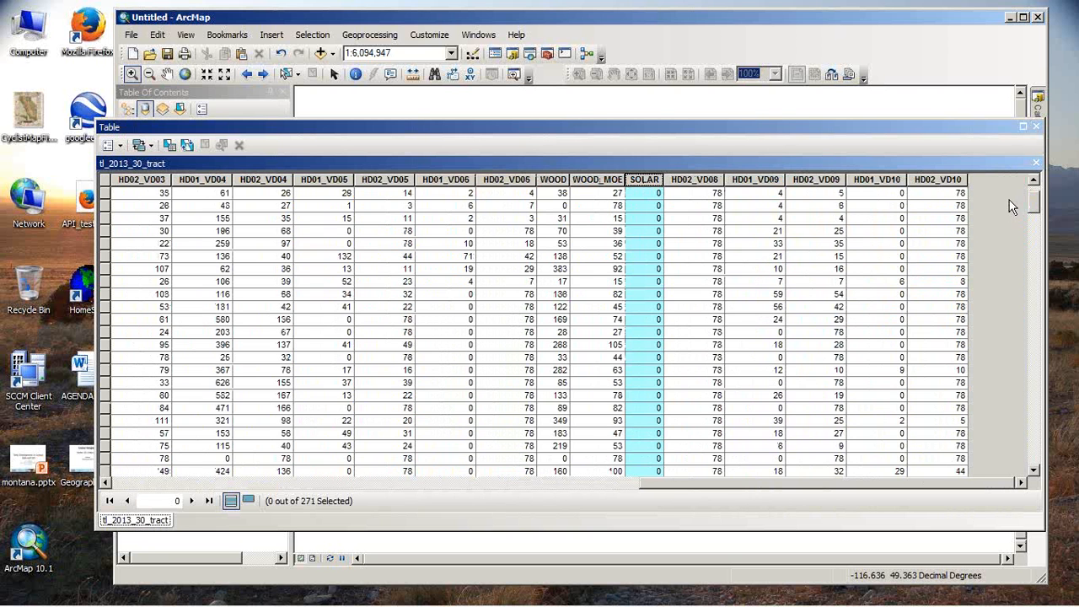
{"action": "left_click_drag", "start_coordinate": [1035, 207], "coordinate": [1078, 278]}
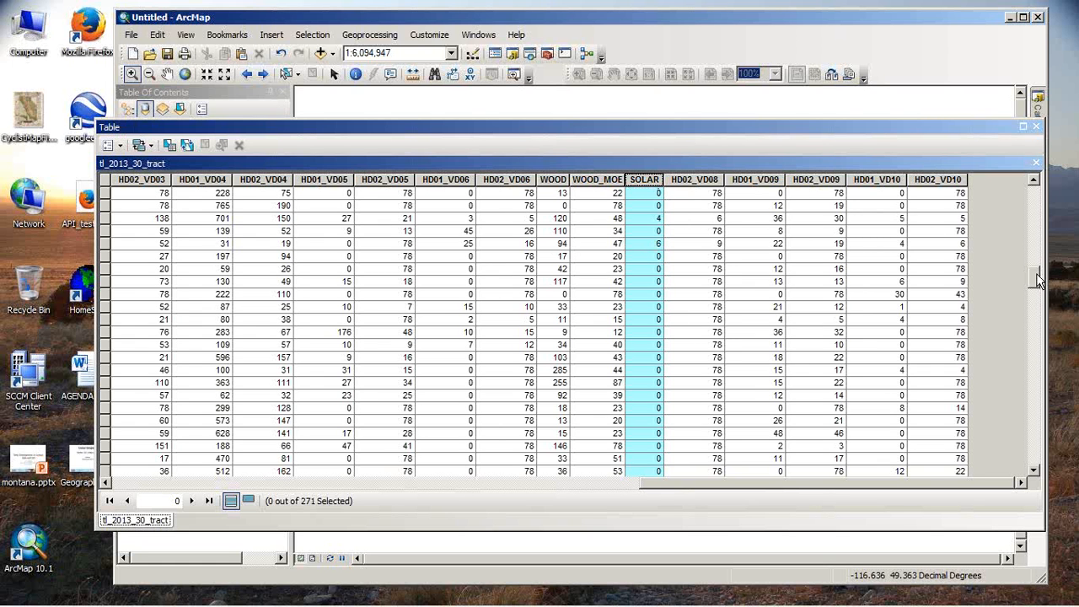
{"action": "left_click_drag", "start_coordinate": [1037, 280], "coordinate": [1037, 189]}
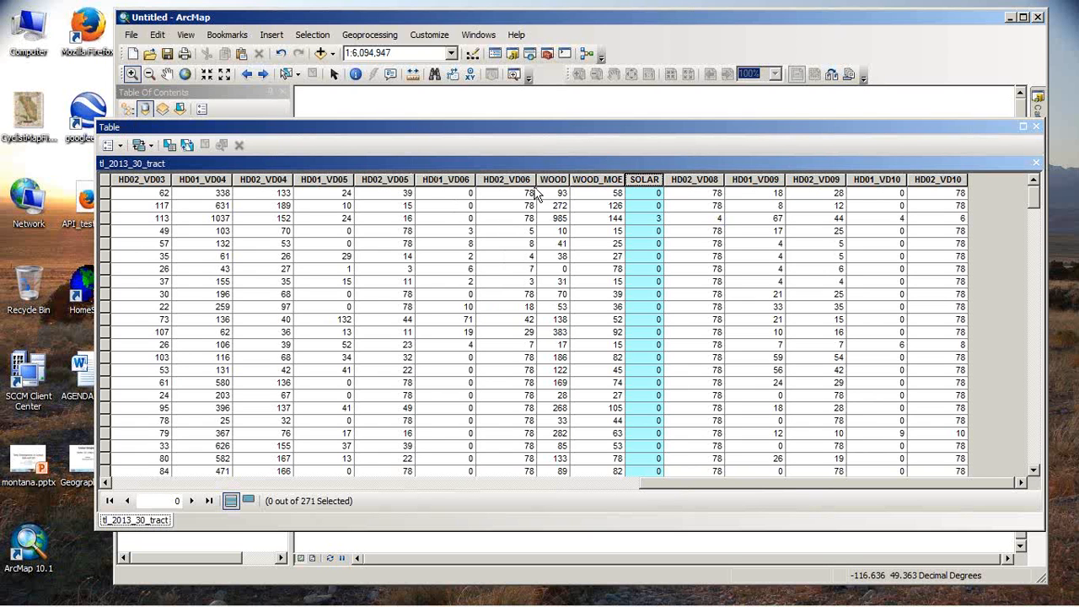
- Highlight the HD01_VD06, HD02_VD06 and WOOD_MOE columns in turn to compare estimates with their margins of error
{"action": "left_click", "coordinate": [428, 179]}
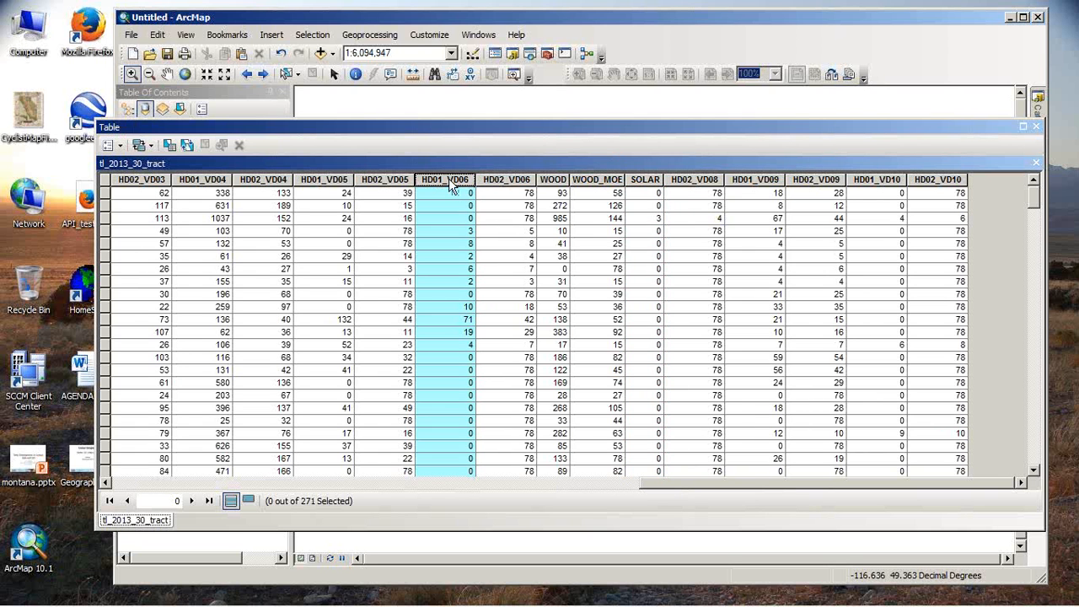
{"action": "left_click", "coordinate": [504, 181]}
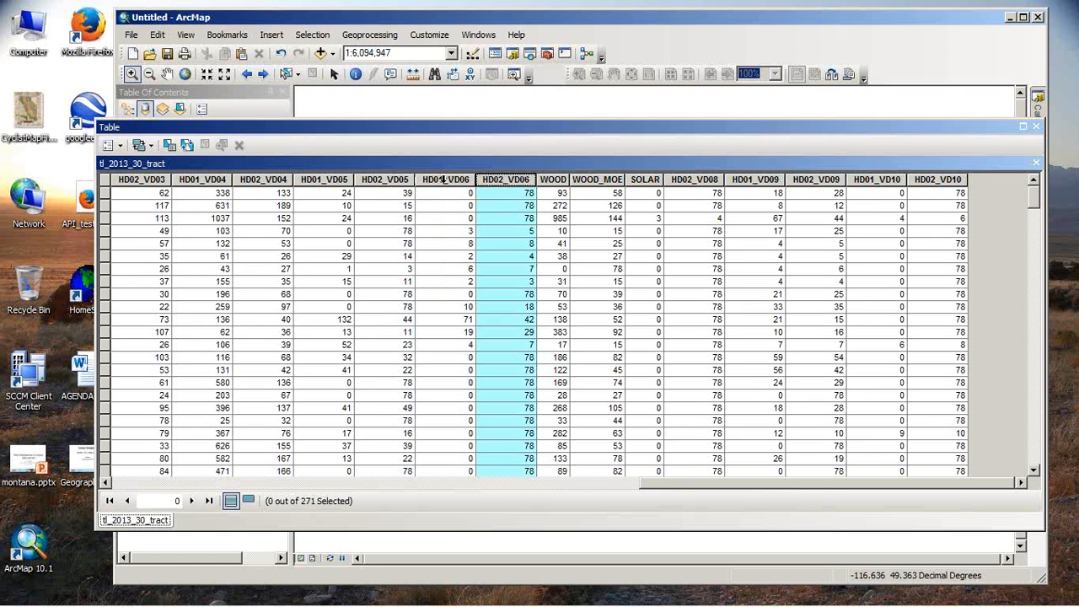
{"action": "left_click", "coordinate": [444, 179]}
{"action": "left_click", "coordinate": [494, 179]}
{"action": "left_click", "coordinate": [618, 182]}
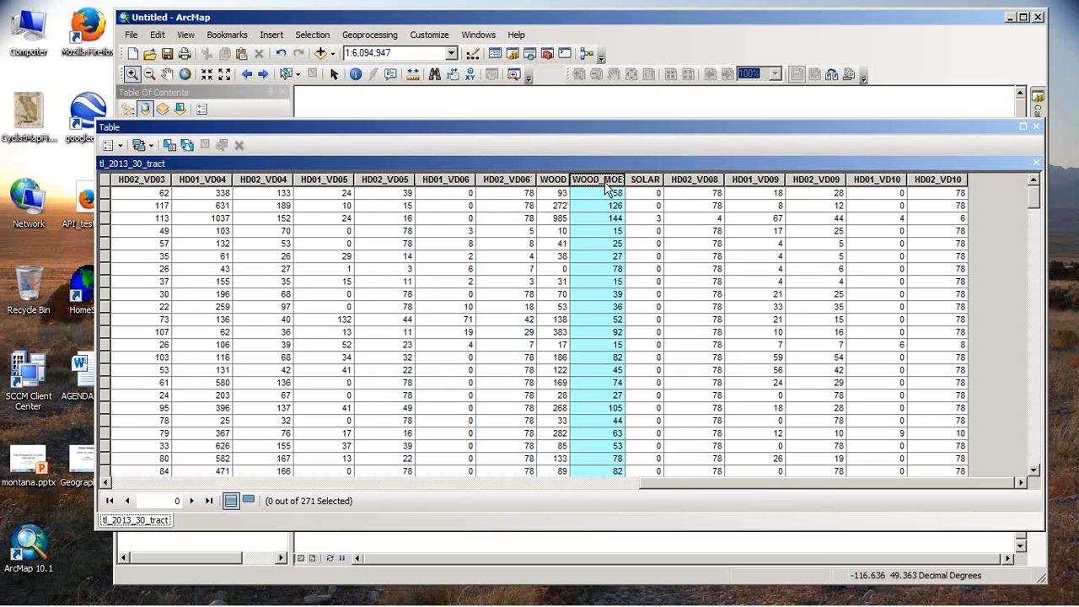
- Select individual tract records, ending with Census Tract 704, Richland County, and highlight the GAS column to examine it beside GAS_MOE
{"action": "left_click", "coordinate": [103, 193]}
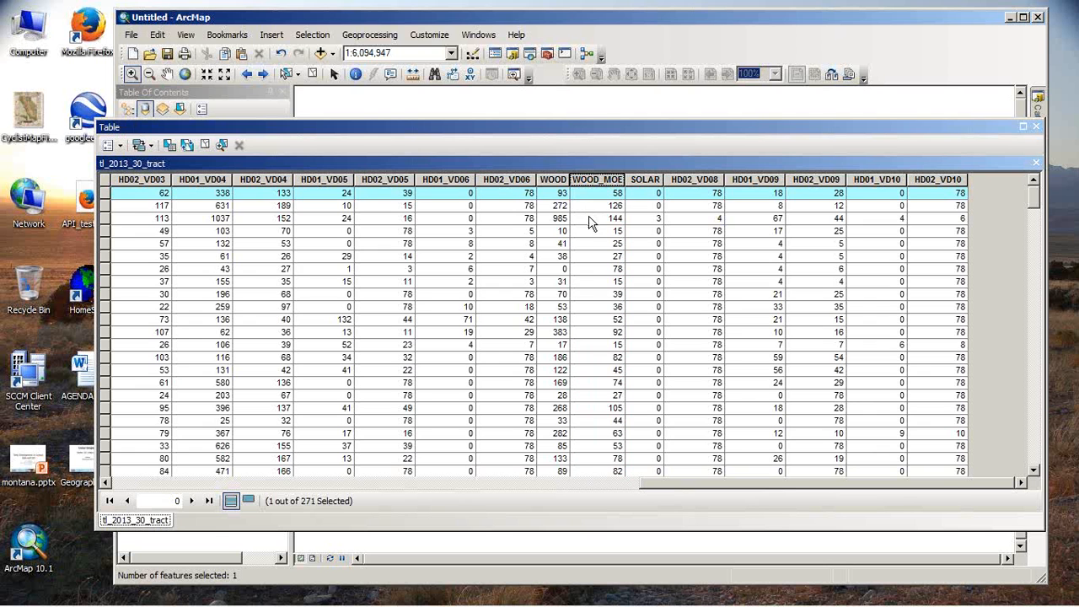
{"action": "left_click", "coordinate": [590, 220]}
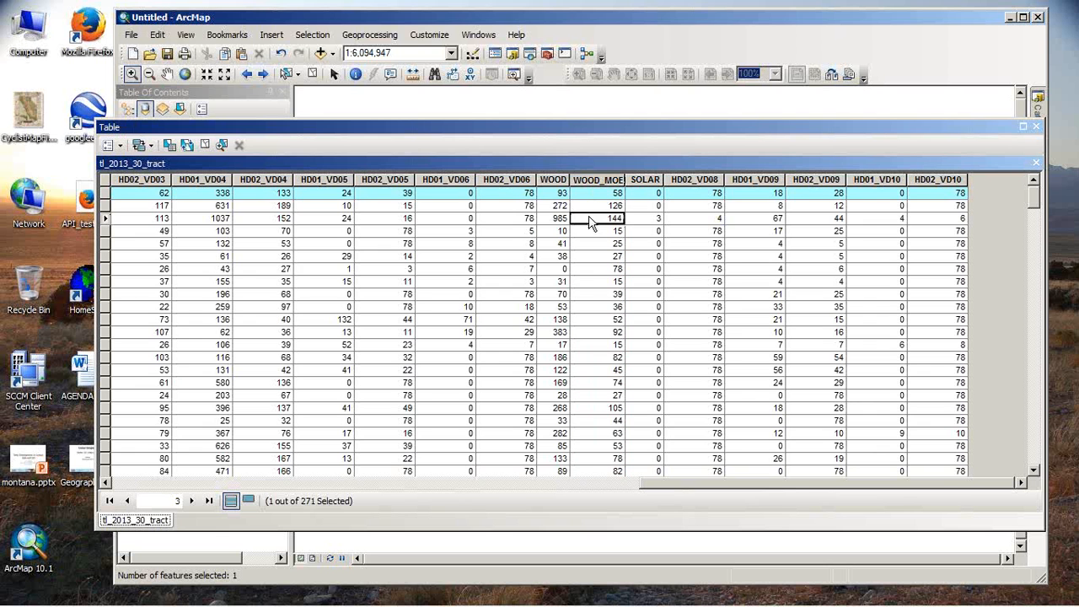
{"action": "left_click", "coordinate": [107, 217]}
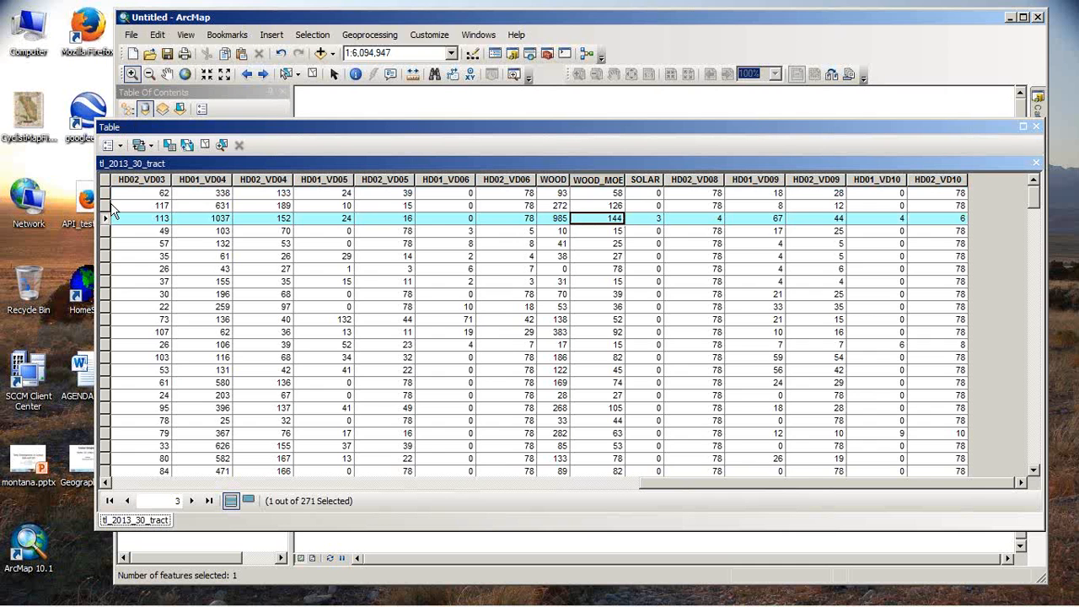
{"action": "left_click", "coordinate": [104, 231]}
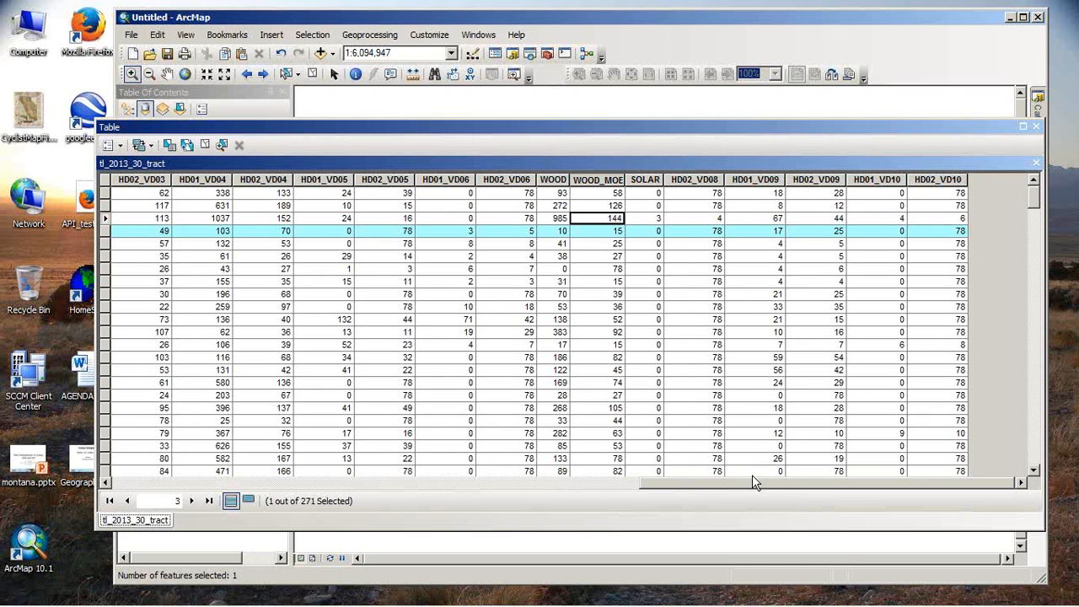
{"action": "left_click_drag", "start_coordinate": [733, 484], "coordinate": [194, 488]}
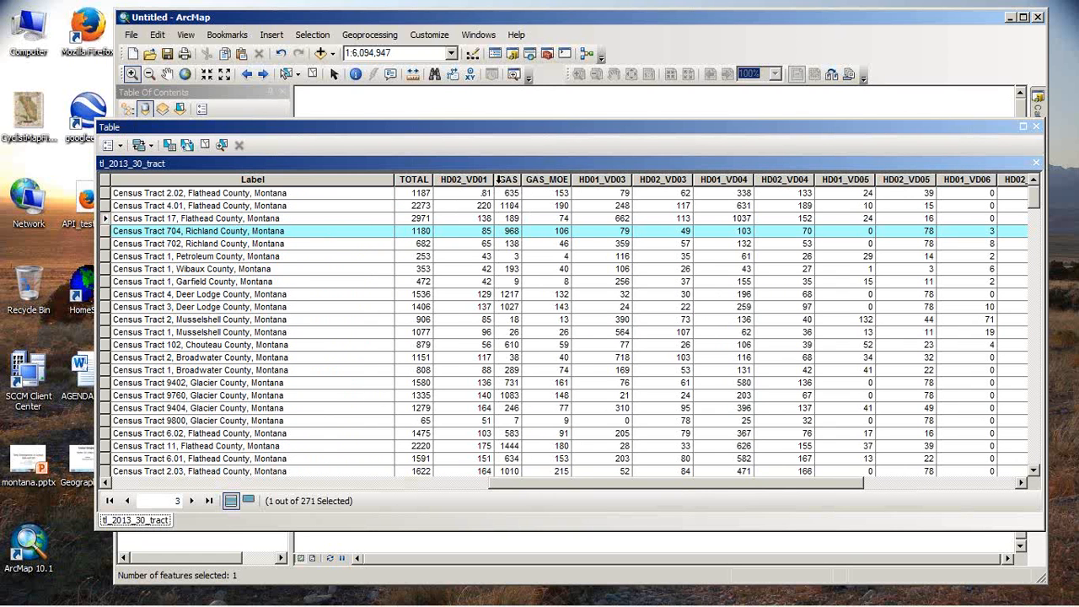
{"action": "left_click", "coordinate": [509, 180]}
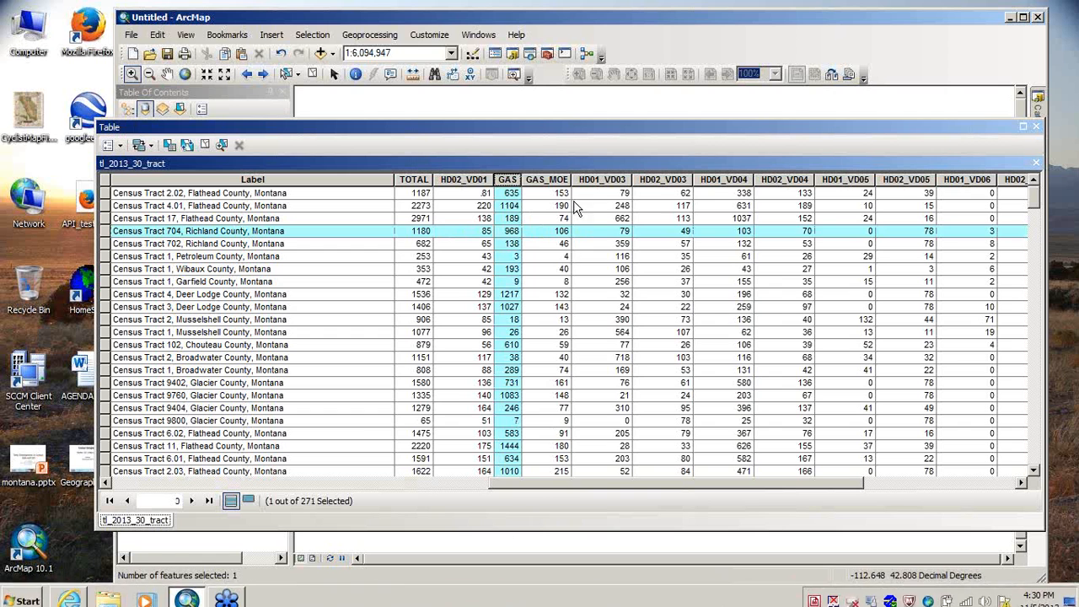
- Highlight the GAS_MOE column to examine the gas margins of error, and close the attribute table
{"action": "left_click", "coordinate": [560, 181]}
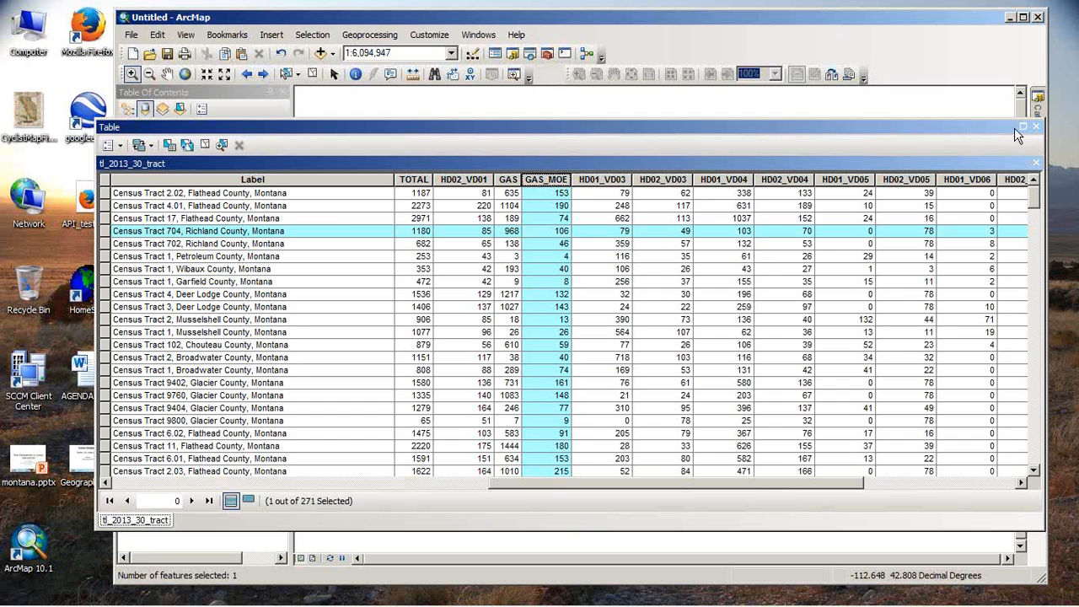
{"action": "left_click", "coordinate": [1035, 126]}
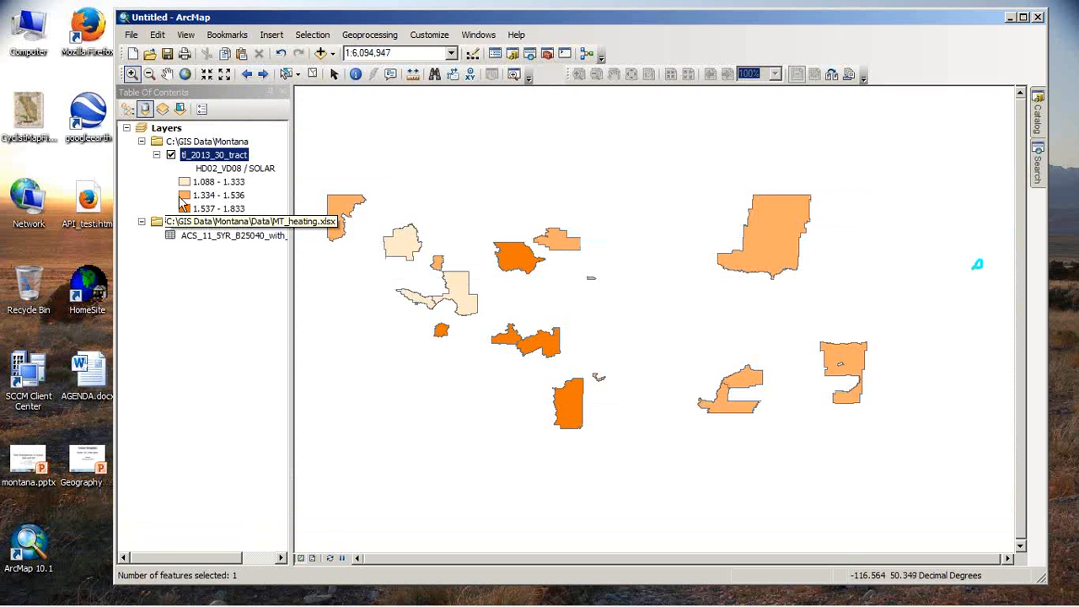
- Set the tl_2013_30_tract graduated colors symbology to the GAS value field, normalized by TOTAL
{"action": "right_click", "coordinate": [215, 156]}
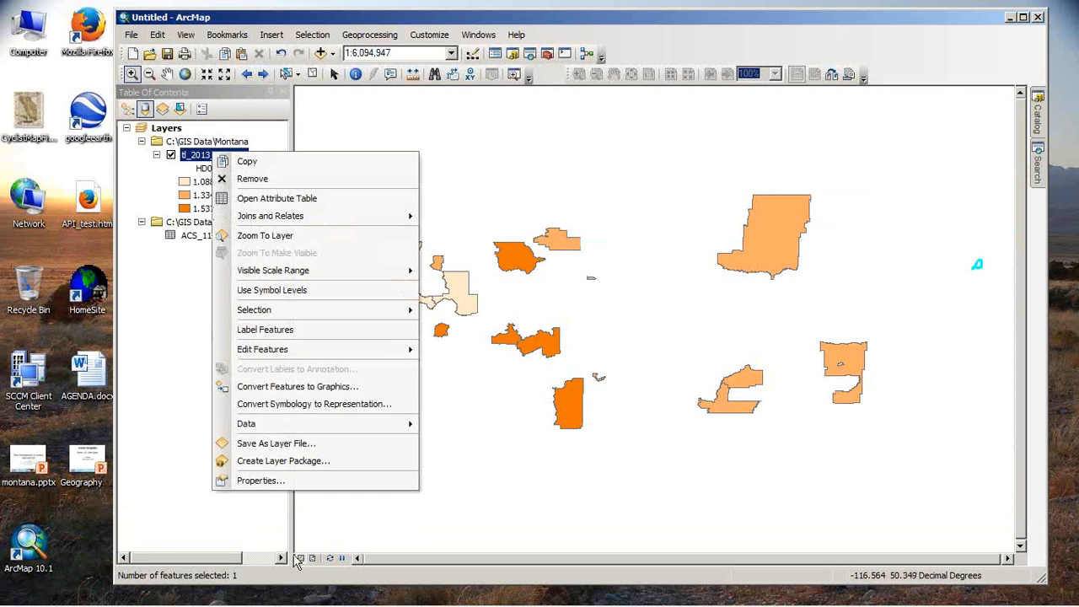
{"action": "left_click", "coordinate": [257, 481]}
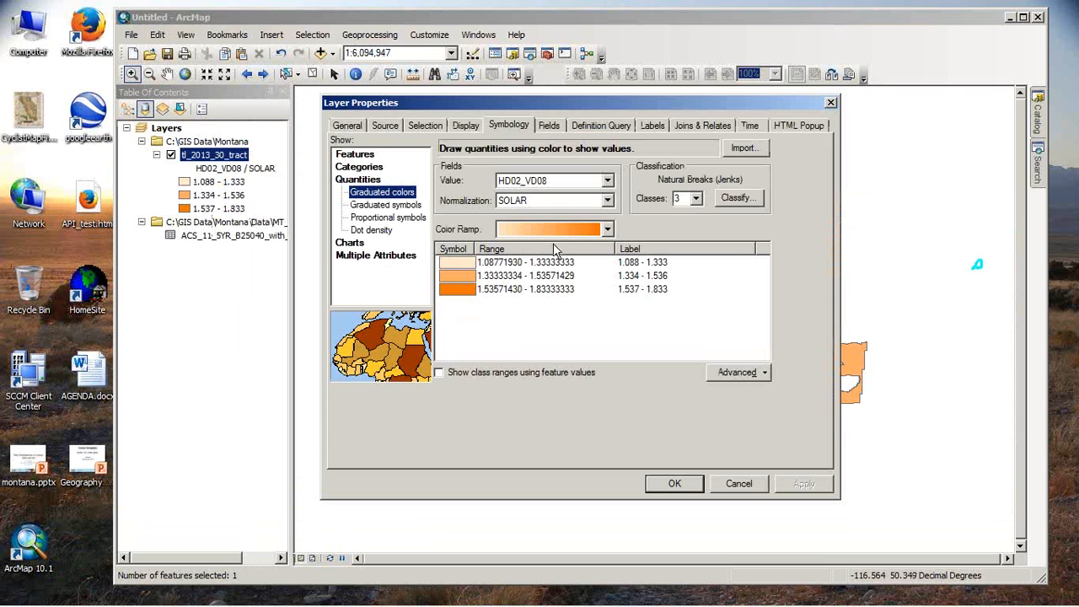
{"action": "left_click", "coordinate": [608, 181]}
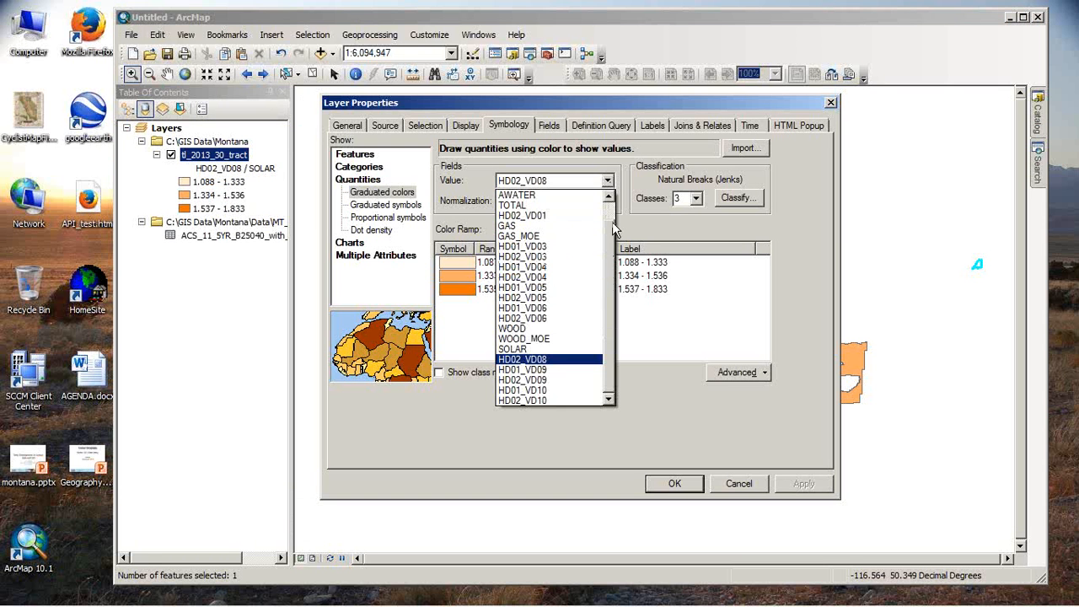
{"action": "left_click", "coordinate": [509, 230]}
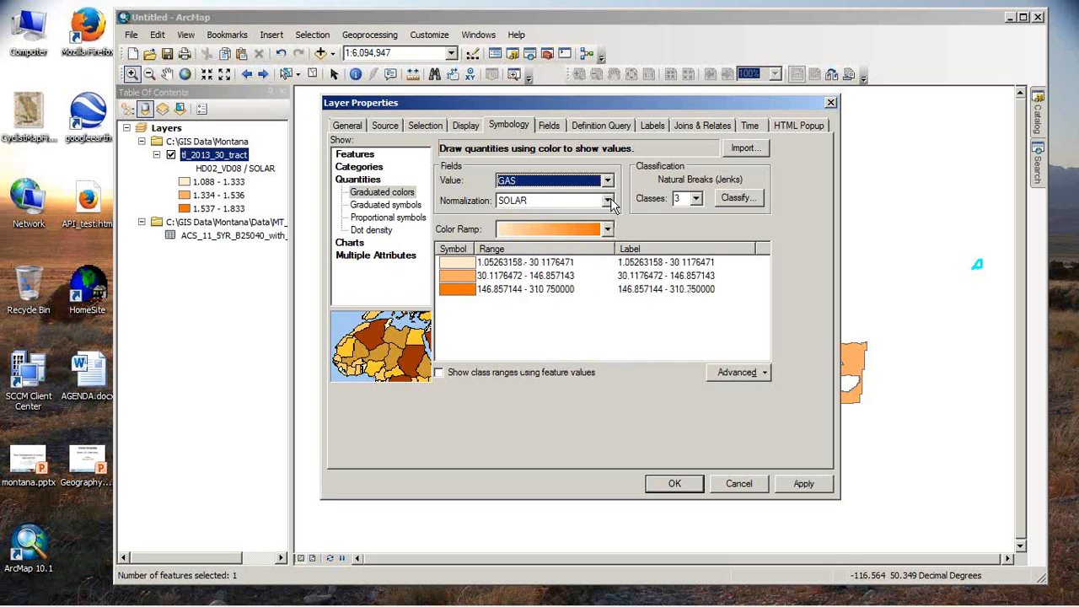
{"action": "left_click", "coordinate": [608, 201]}
{"action": "left_click", "coordinate": [529, 226]}
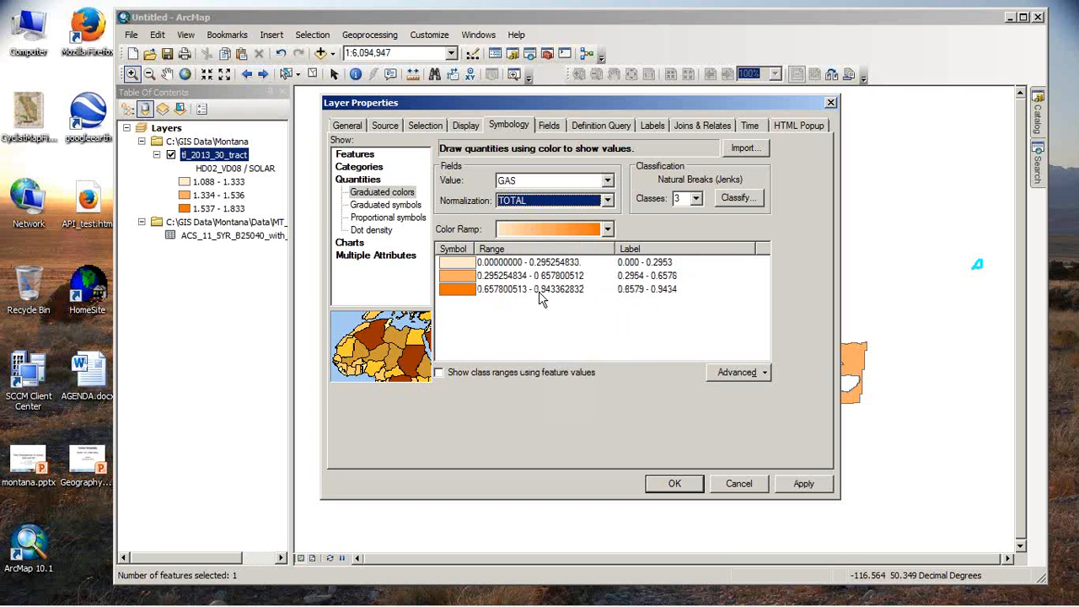
- Reduce the rounding of the class range labels to one digit and apply the symbology to the map
{"action": "right_click", "coordinate": [690, 249]}
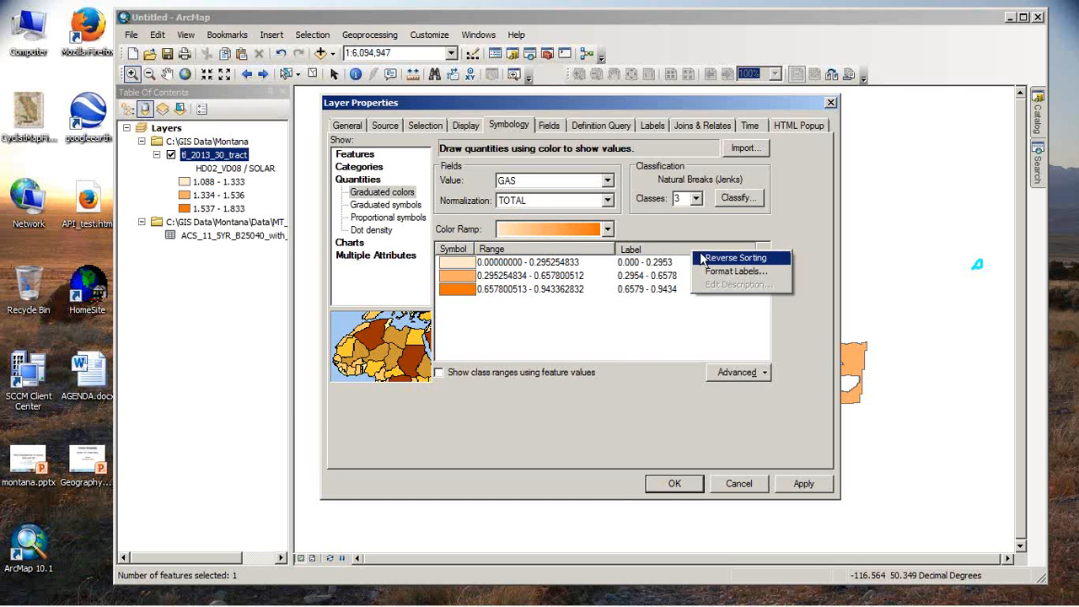
{"action": "left_click", "coordinate": [718, 277]}
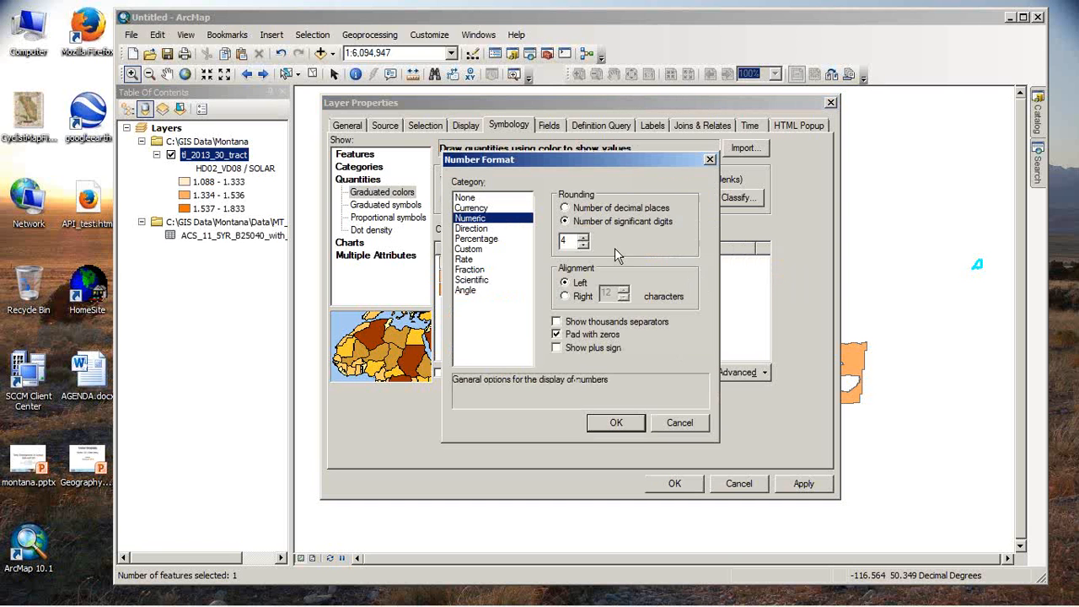
{"action": "left_click", "coordinate": [586, 244]}
{"action": "left_click", "coordinate": [583, 237]}
{"action": "left_click", "coordinate": [616, 423]}
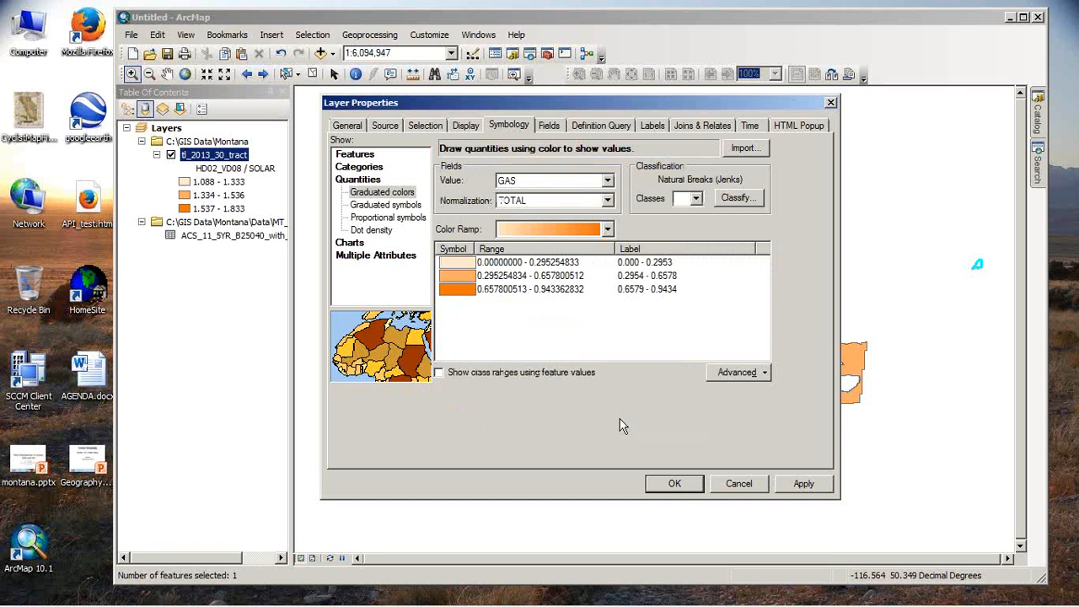
{"action": "left_click", "coordinate": [682, 487]}
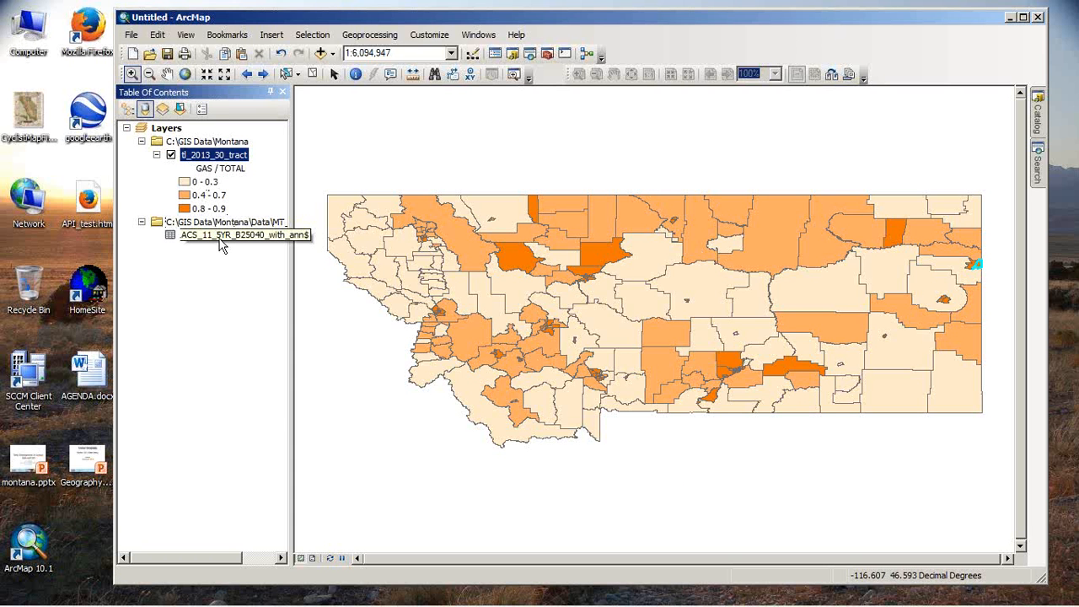
- Zoom in on the tract cluster in Lewis and Clark County and identify Census Tract 5.01 to examine its GAS and GAS_MOE values
{"action": "left_click", "coordinate": [132, 74]}
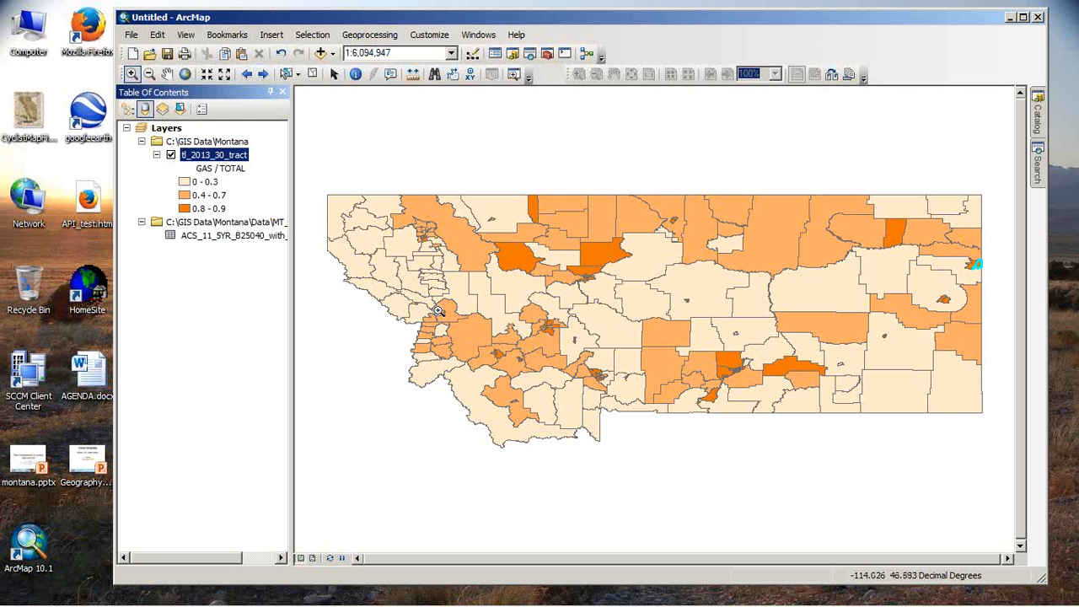
{"action": "left_click_drag", "start_coordinate": [571, 336], "coordinate": [582, 350]}
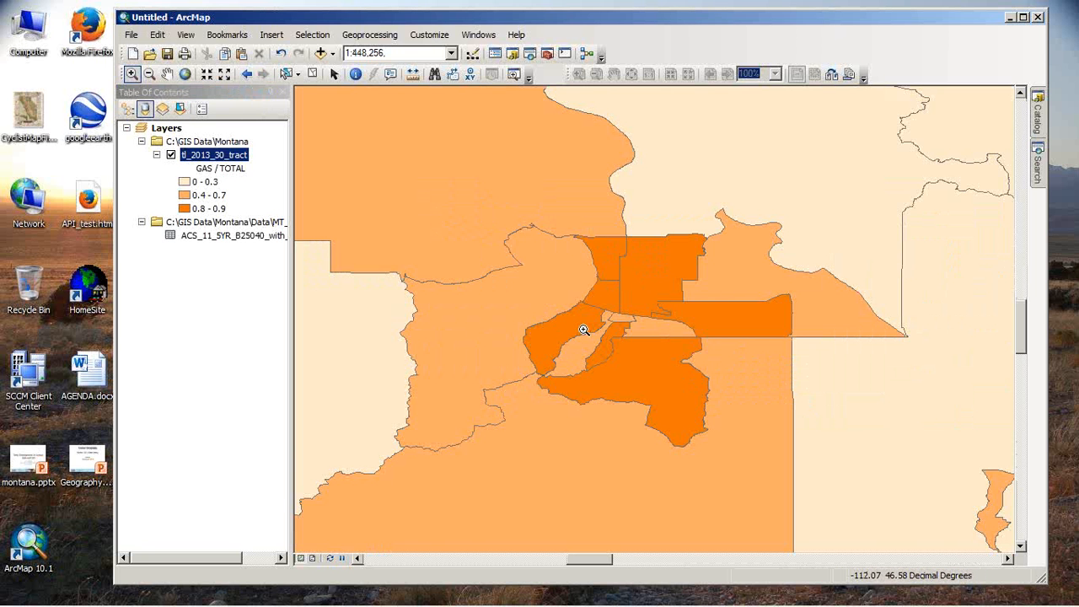
{"action": "left_click", "coordinate": [355, 75]}
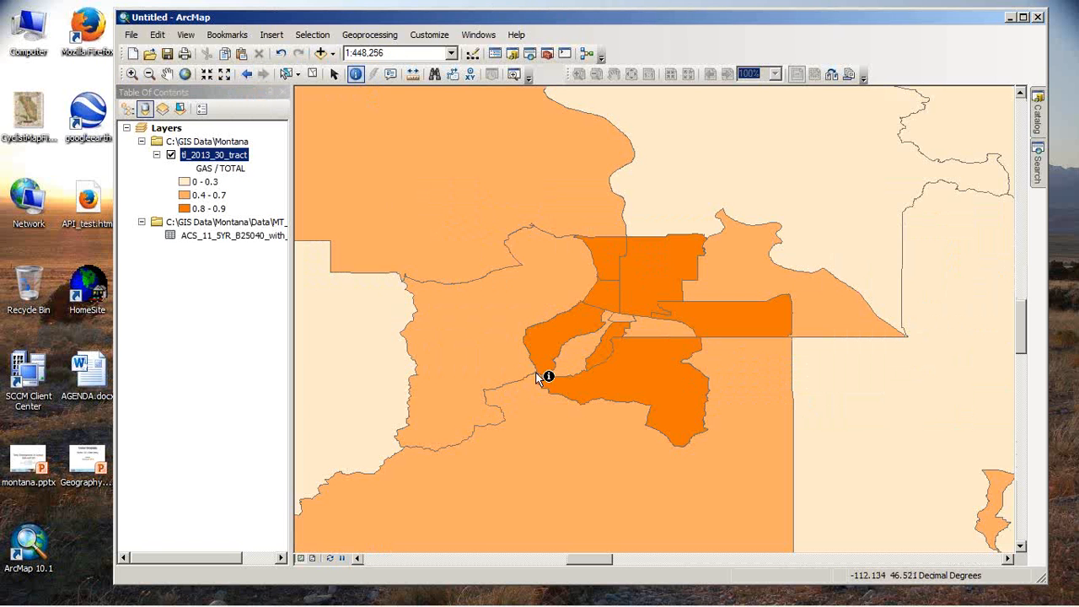
{"action": "left_click", "coordinate": [605, 256]}
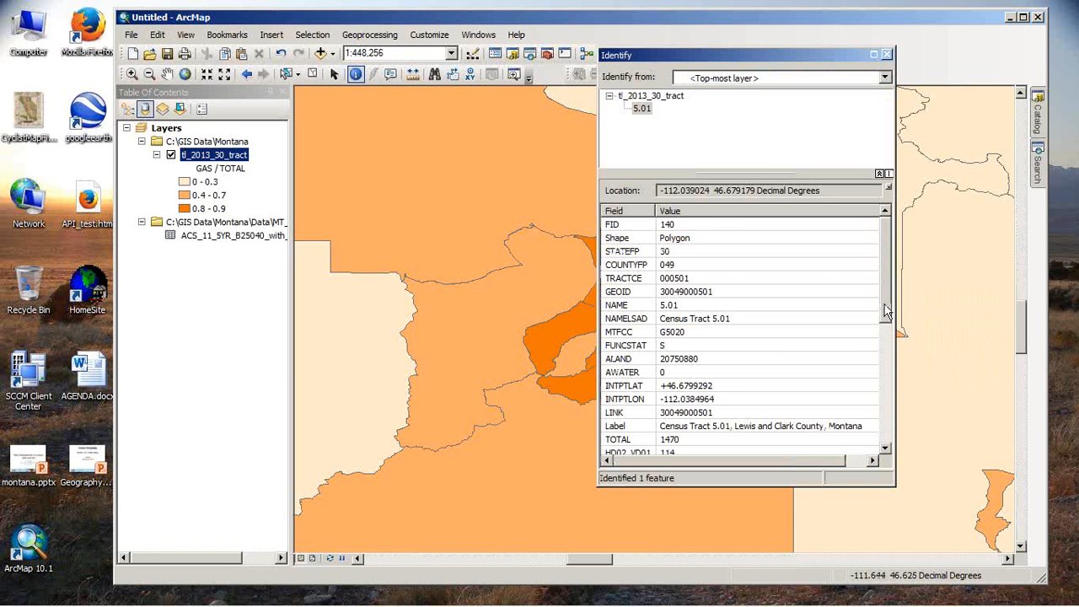
{"action": "scroll", "coordinate": [886, 312], "scroll_direction": "down", "scroll_amount": 4}
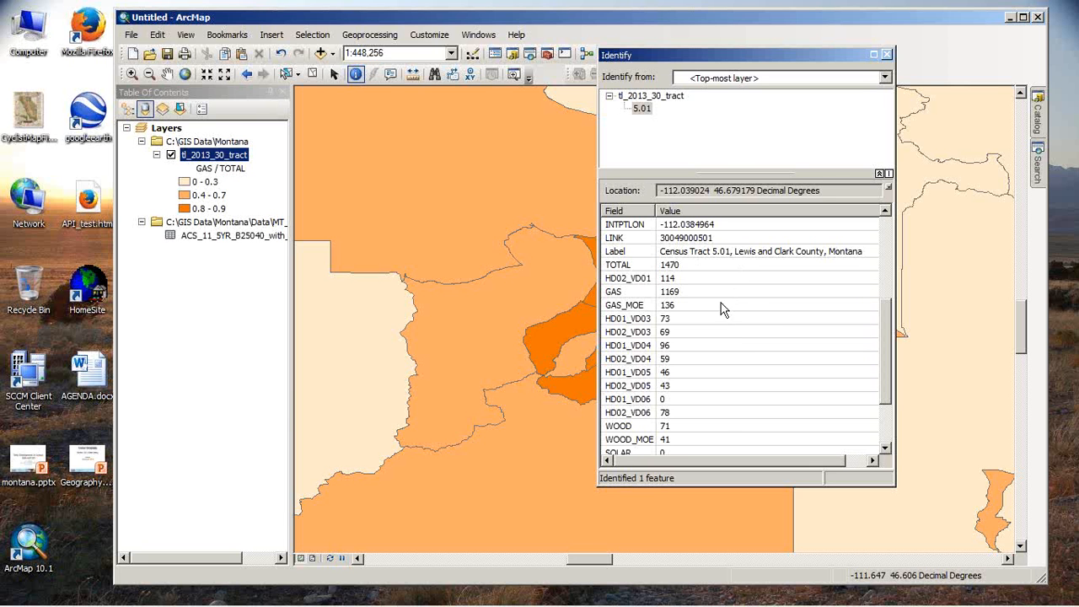
{"action": "left_click", "coordinate": [675, 309]}
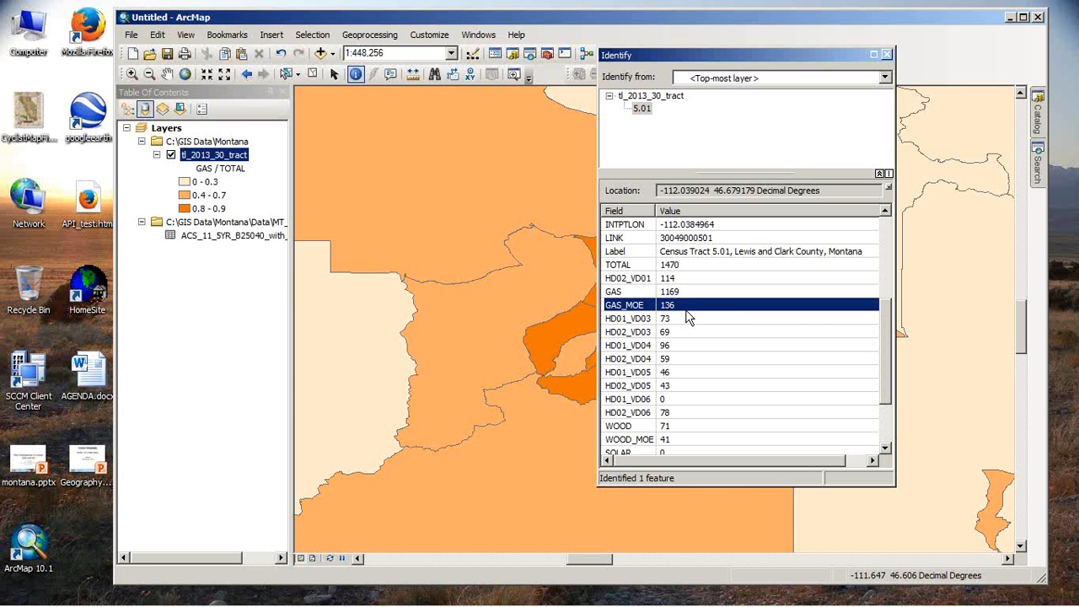
{"action": "left_click", "coordinate": [886, 54]}
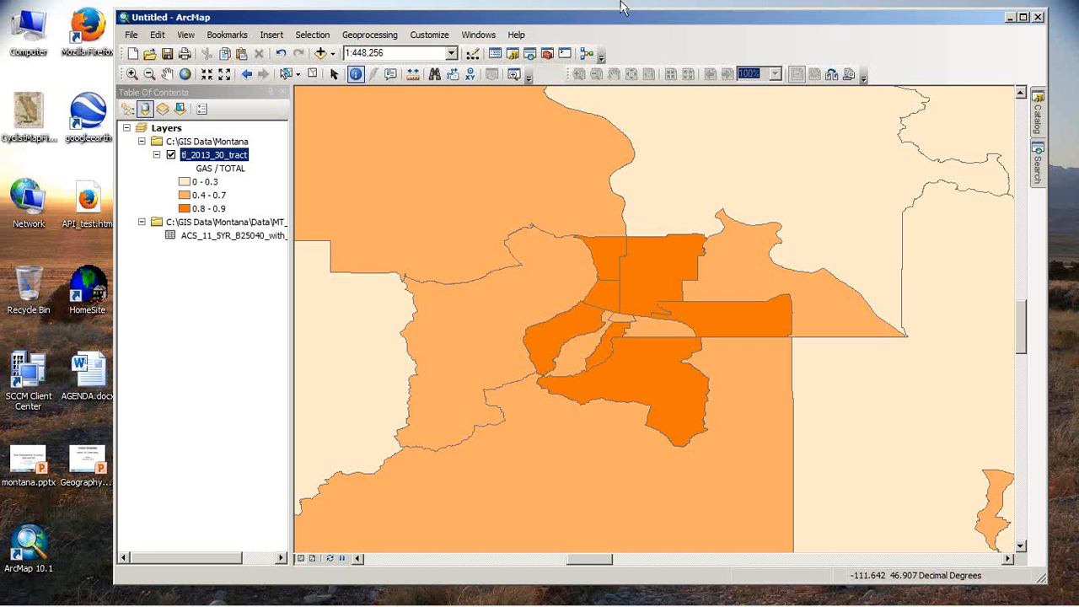
- Close ArcMap without saving the map and open the C:\MT-Data folder in Windows Explorer
{"action": "left_click", "coordinate": [1039, 19]}
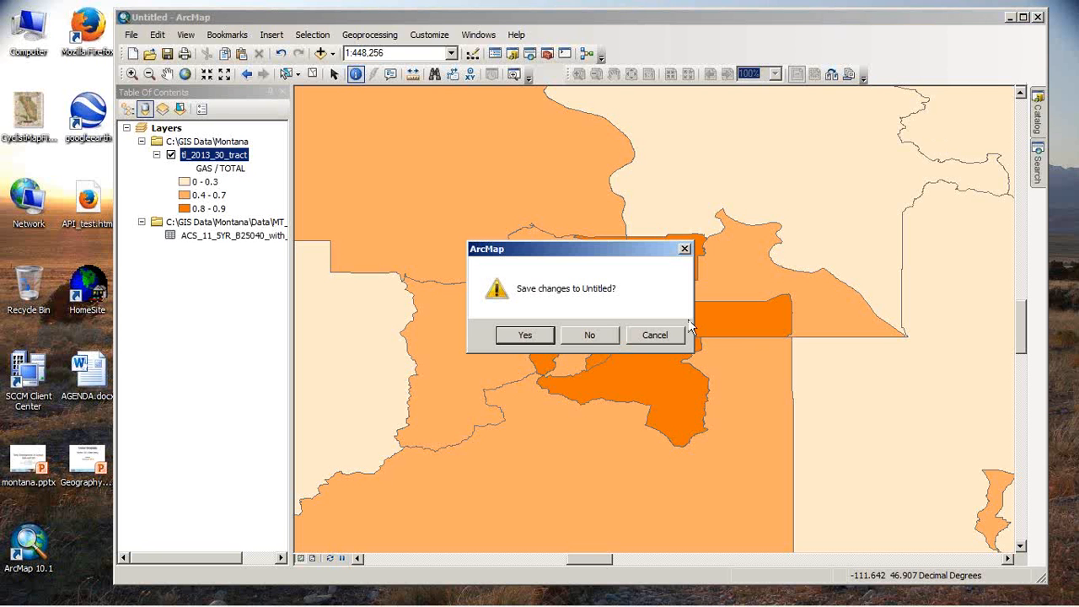
{"action": "left_click", "coordinate": [589, 336]}
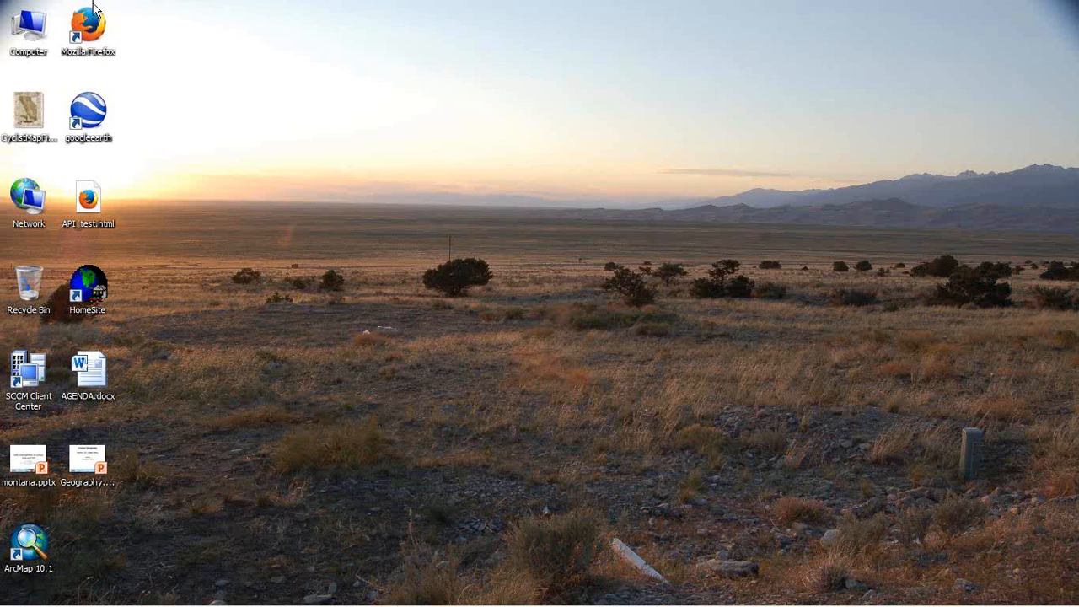
{"action": "key", "text": "super+e"}
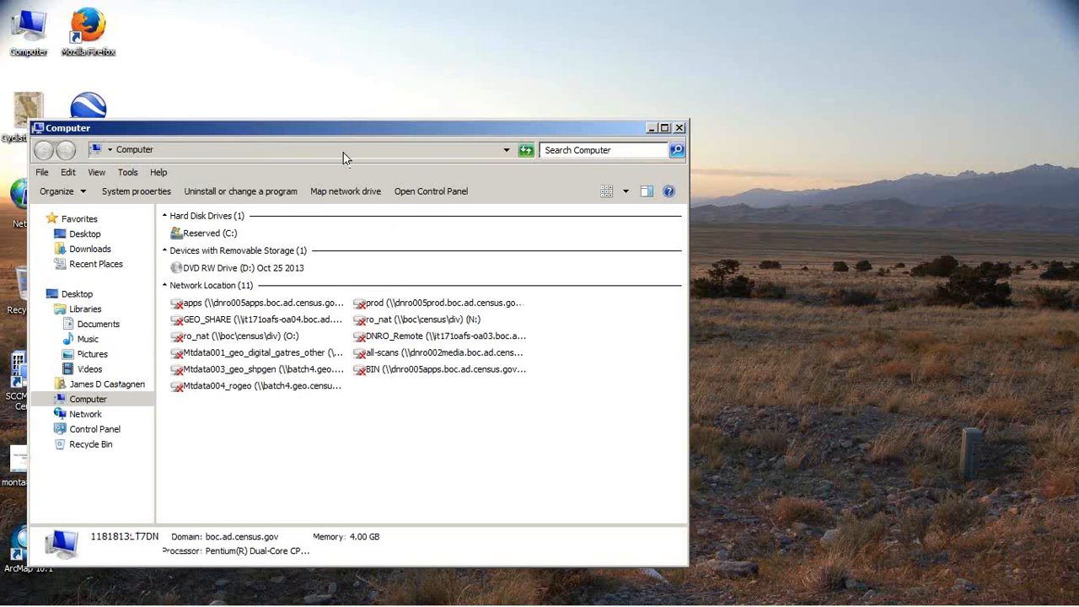
{"action": "left_click_drag", "start_coordinate": [356, 135], "coordinate": [599, 66]}
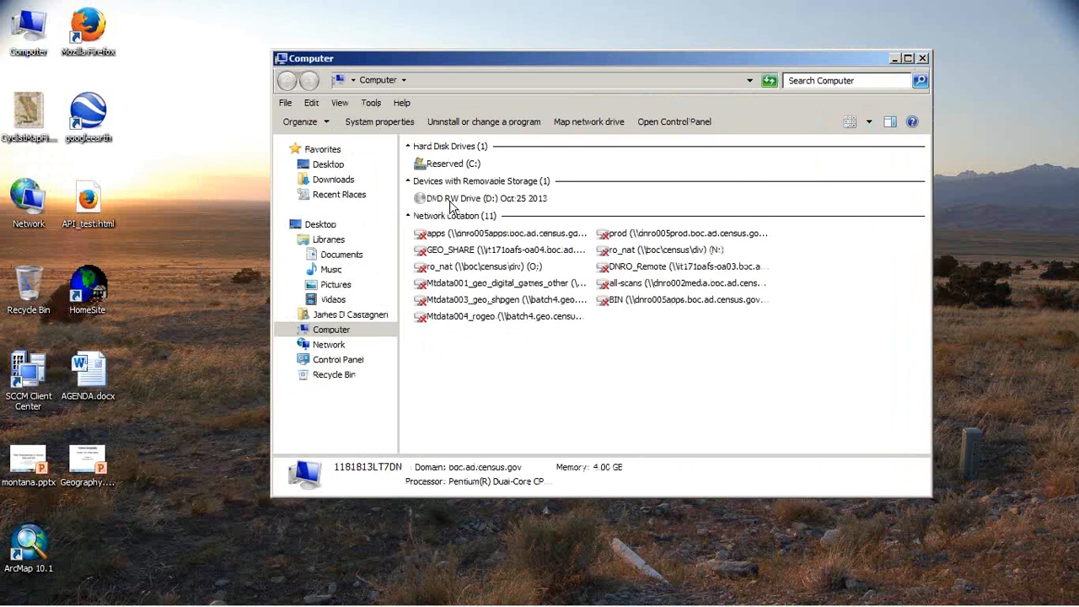
{"action": "left_click", "coordinate": [454, 168]}
{"action": "double_click", "coordinate": [454, 166]}
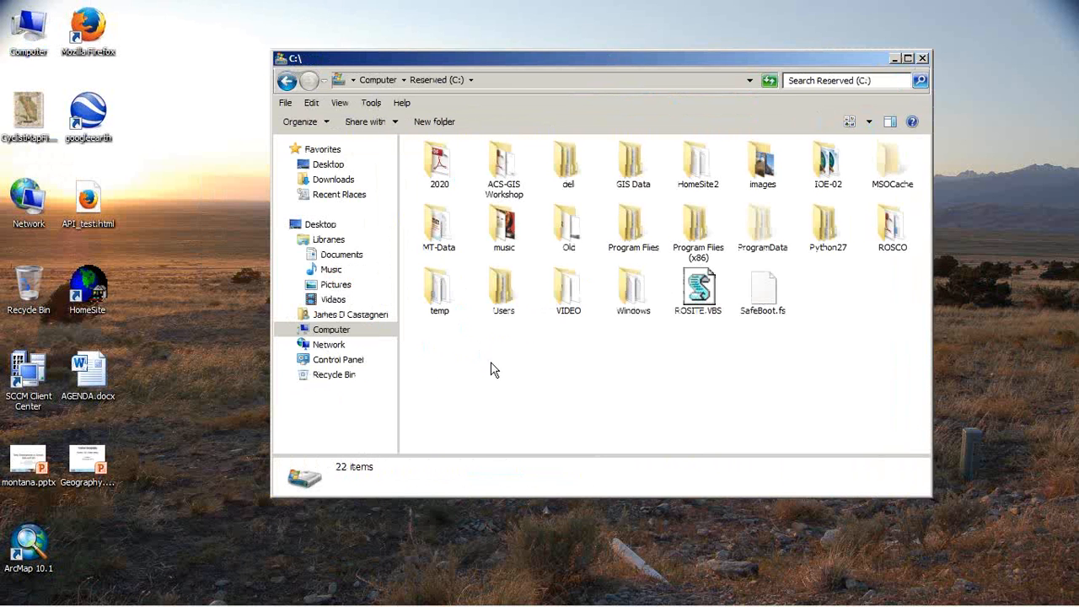
{"action": "double_click", "coordinate": [441, 230]}
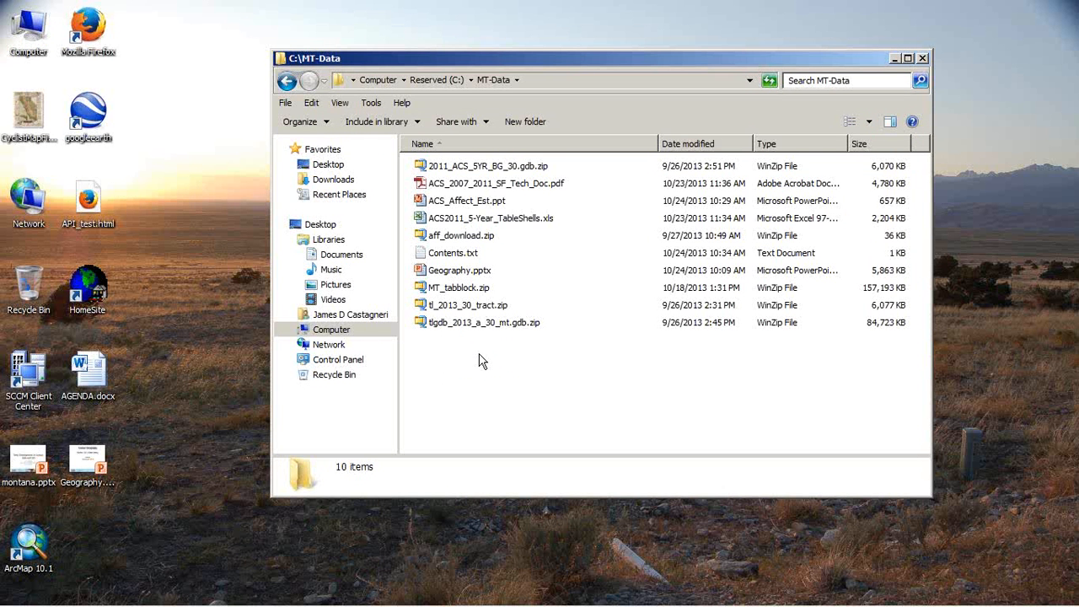
- Open the ACS_Affect_Est.ppt presentation in PowerPoint, and return to the MT-Data folder window
{"action": "double_click", "coordinate": [444, 205]}
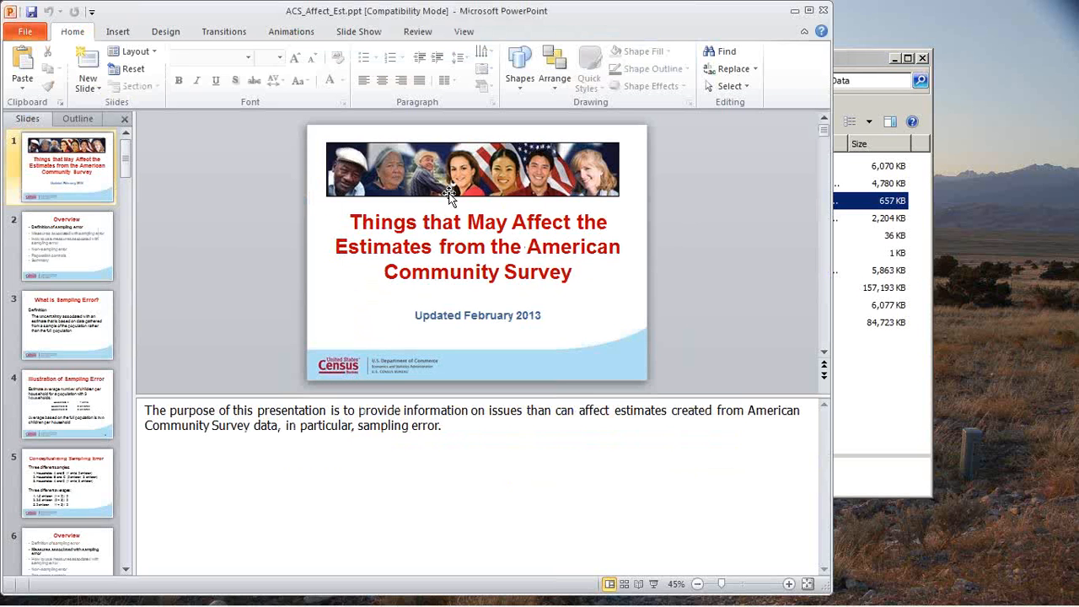
{"action": "left_click", "coordinate": [869, 70]}
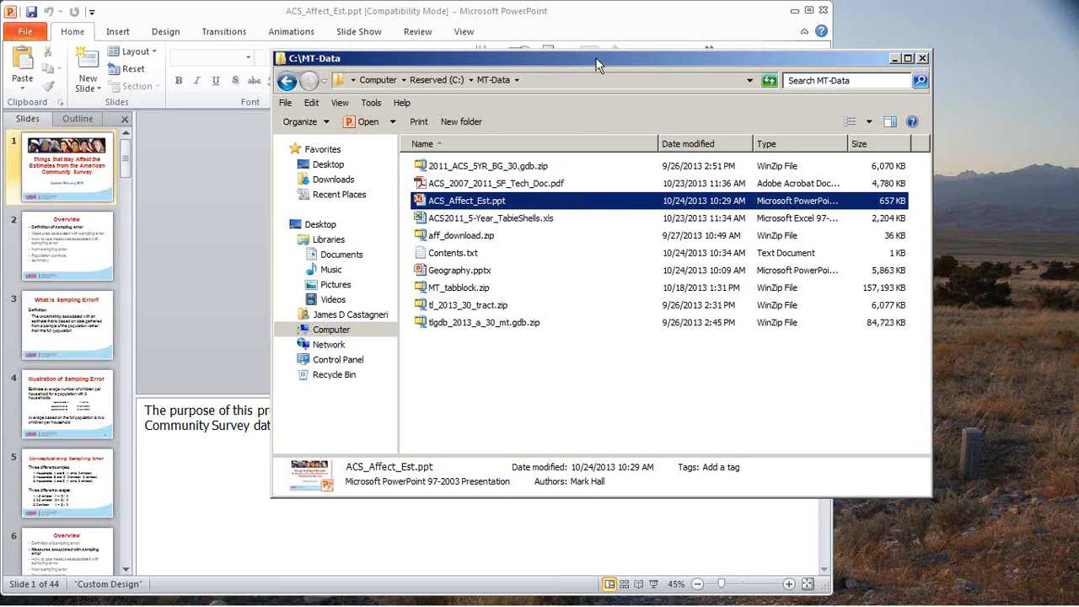
{"action": "left_click_drag", "start_coordinate": [597, 64], "coordinate": [658, 120]}
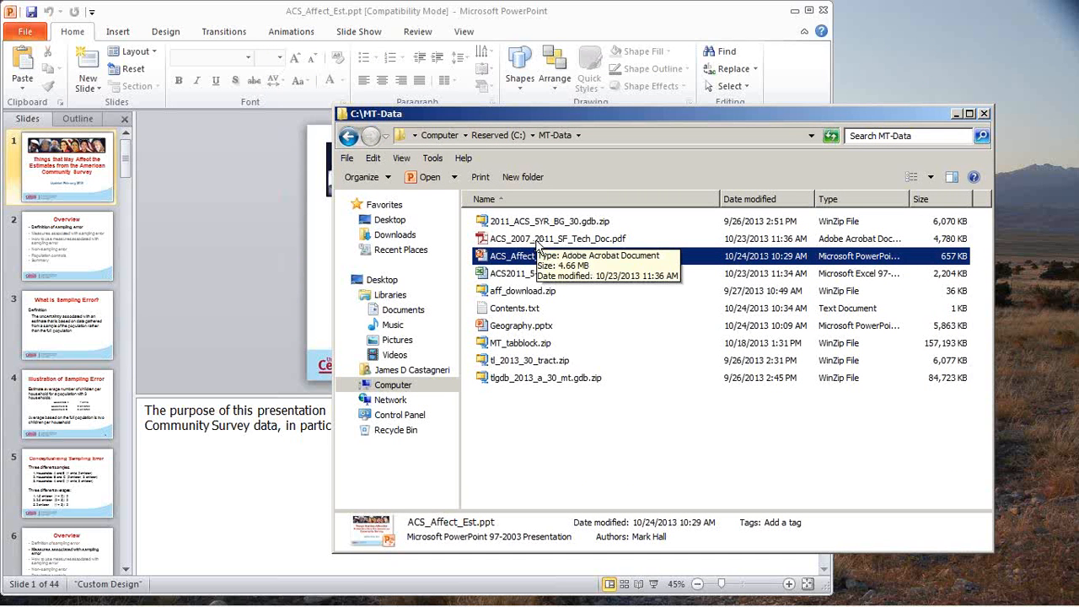
- Open ACS_2007_2011_SF_Tech_Doc.pdf, view Appendix E with the detailed tables for the 5-year estimates, and close the document
{"action": "left_click", "coordinate": [534, 241]}
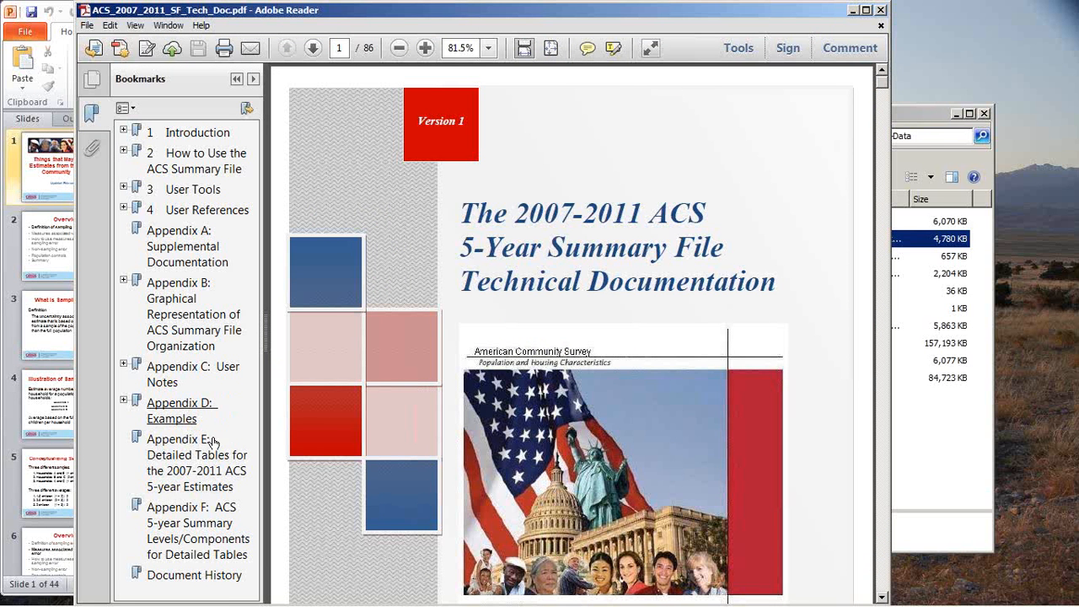
{"action": "left_click", "coordinate": [184, 471]}
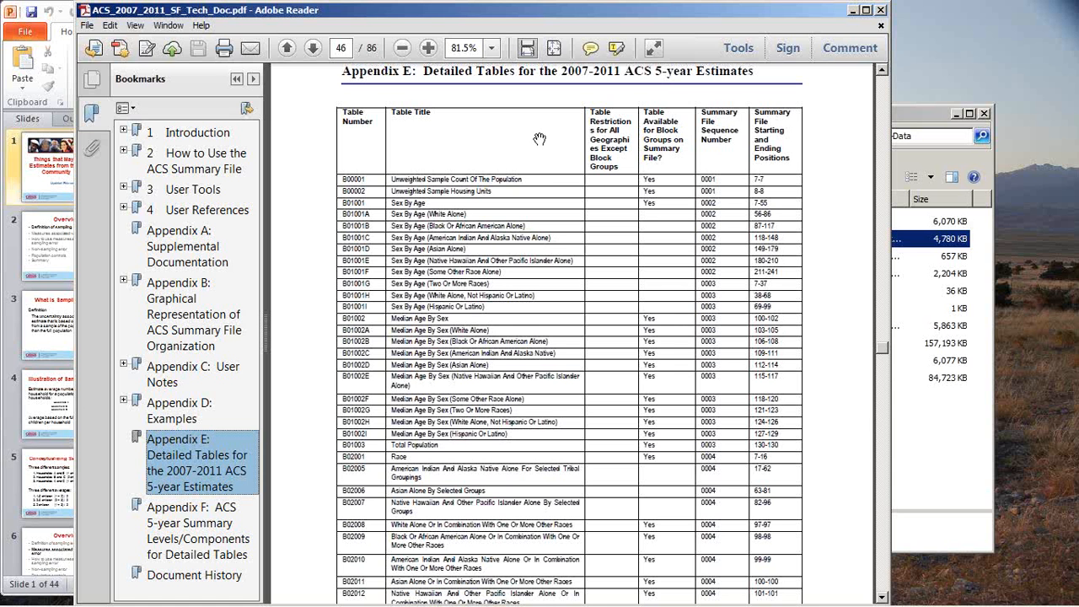
{"action": "left_click", "coordinate": [881, 12]}
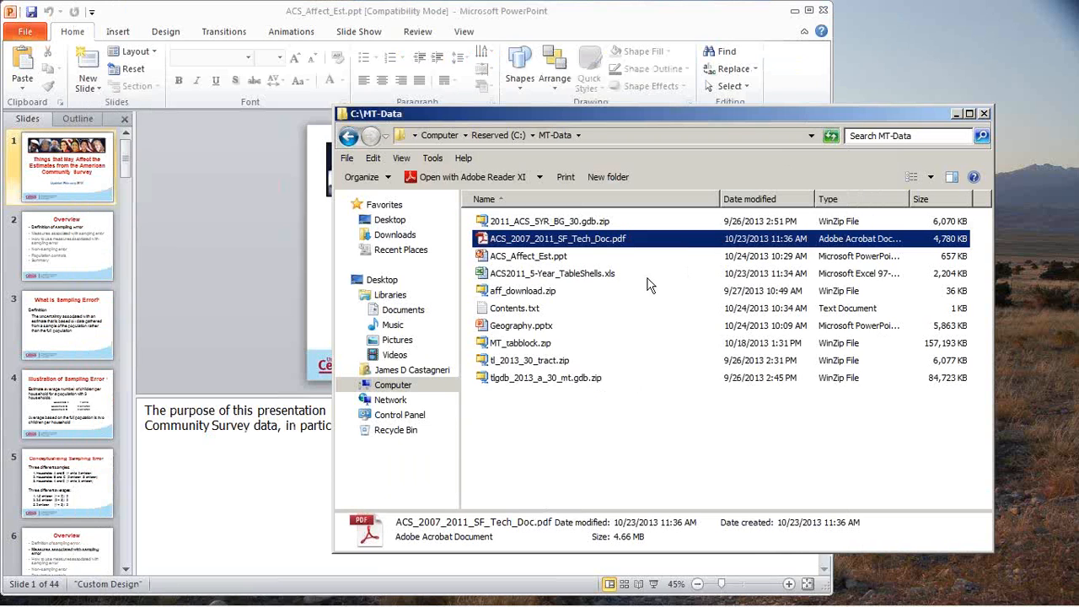
- Open ACS2011_5-Year_TableShells.xls in Excel and look through the sex by age table shells
{"action": "double_click", "coordinate": [556, 274]}
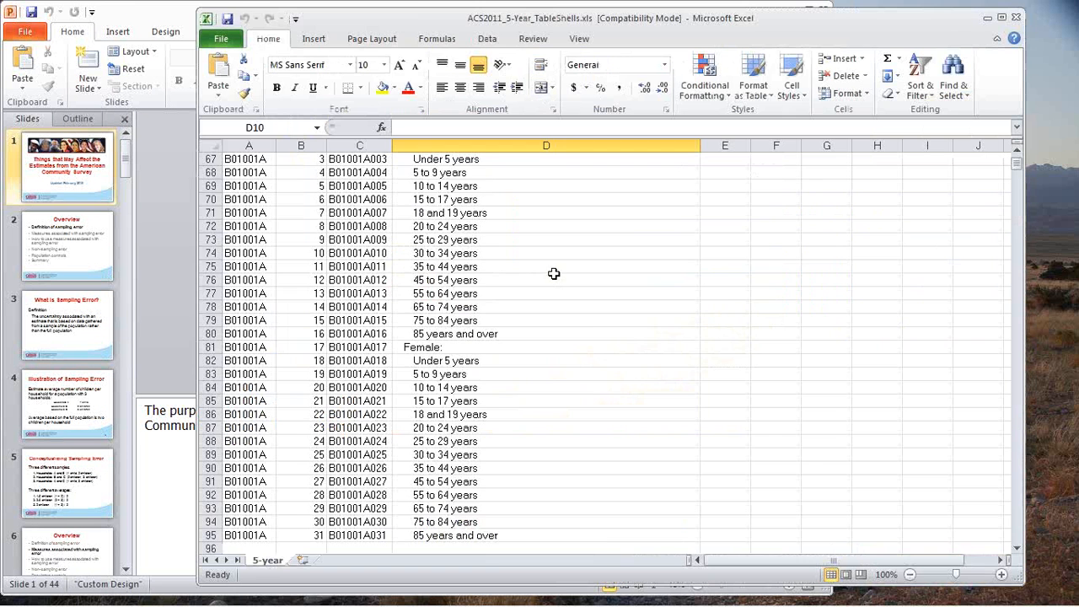
{"action": "scroll", "coordinate": [560, 253], "scroll_direction": "down", "scroll_amount": 5}
{"action": "scroll", "coordinate": [570, 272], "scroll_direction": "up", "scroll_amount": 7}
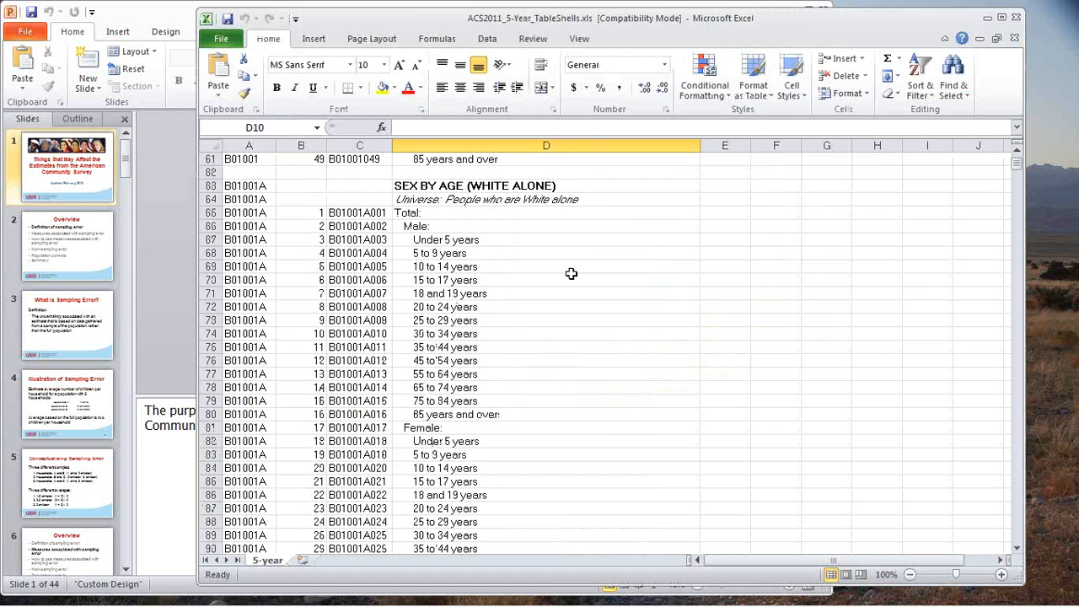
{"action": "scroll", "coordinate": [570, 272], "scroll_direction": "down", "scroll_amount": 2}
{"action": "scroll", "coordinate": [549, 241], "scroll_direction": "up", "scroll_amount": 19}
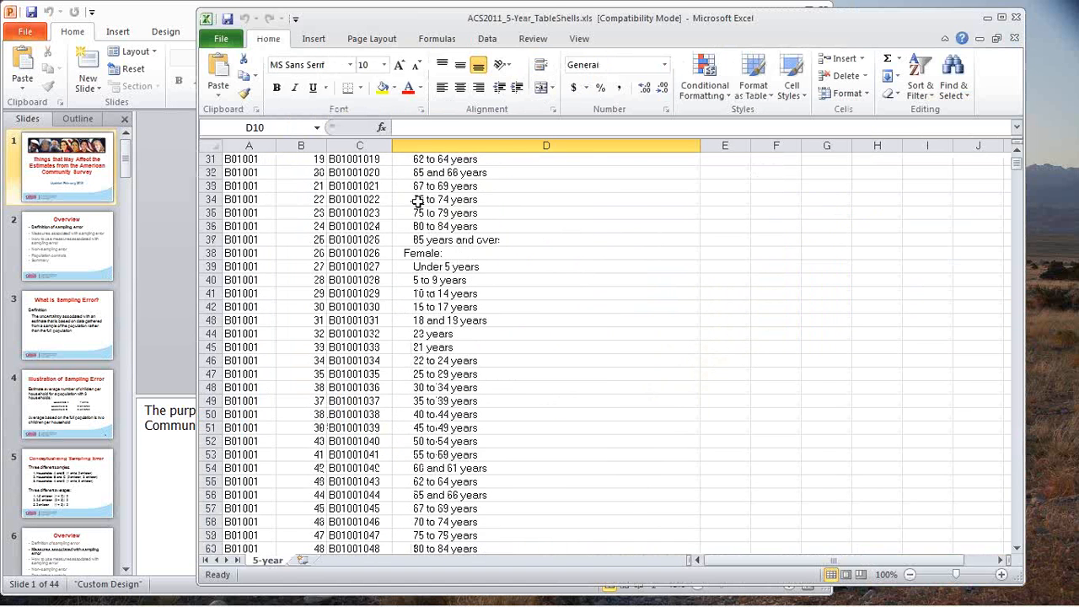
- Select the Unique ID column of the table shells sheet and search it for "heating"
{"action": "left_click", "coordinate": [360, 145]}
{"action": "scroll", "coordinate": [510, 323], "scroll_direction": "down", "scroll_amount": 20}
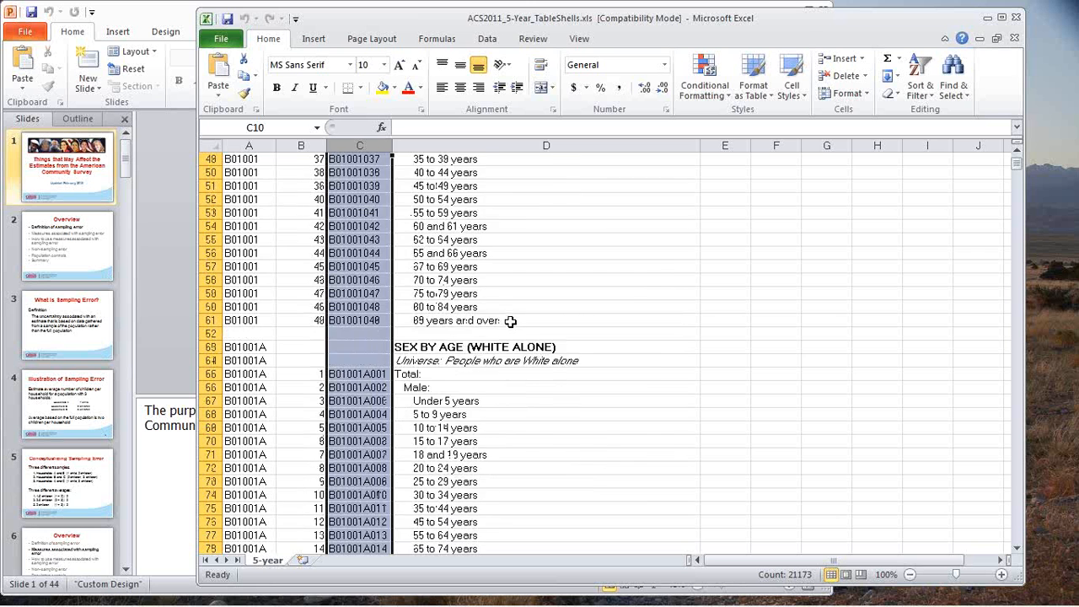
{"action": "scroll", "coordinate": [510, 323], "scroll_direction": "up", "scroll_amount": 8}
{"action": "left_click", "coordinate": [948, 91]}
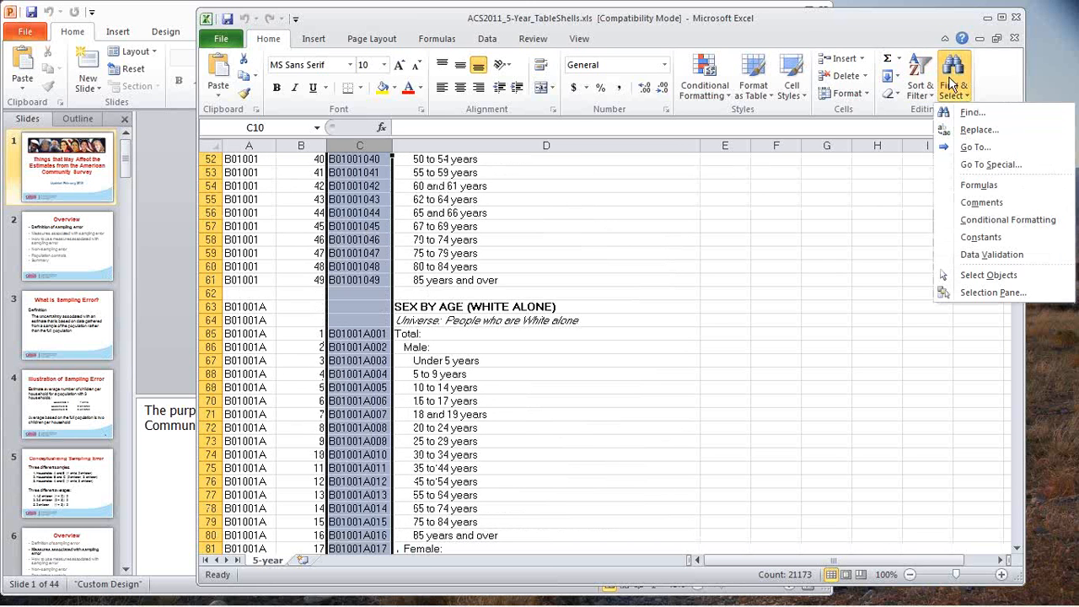
{"action": "left_click", "coordinate": [970, 112]}
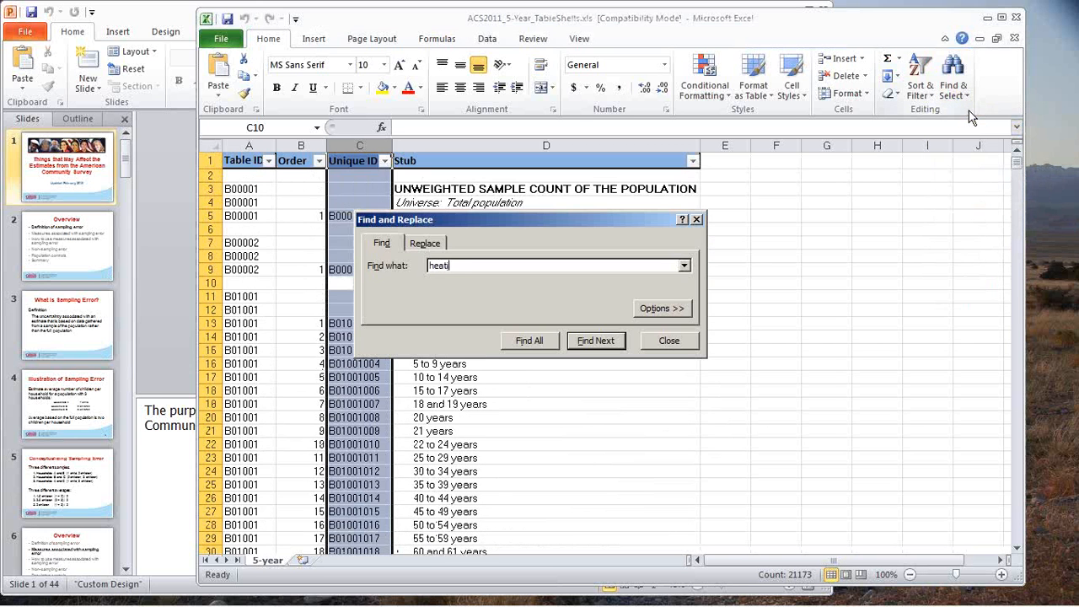
{"action": "key", "text": "Return"}
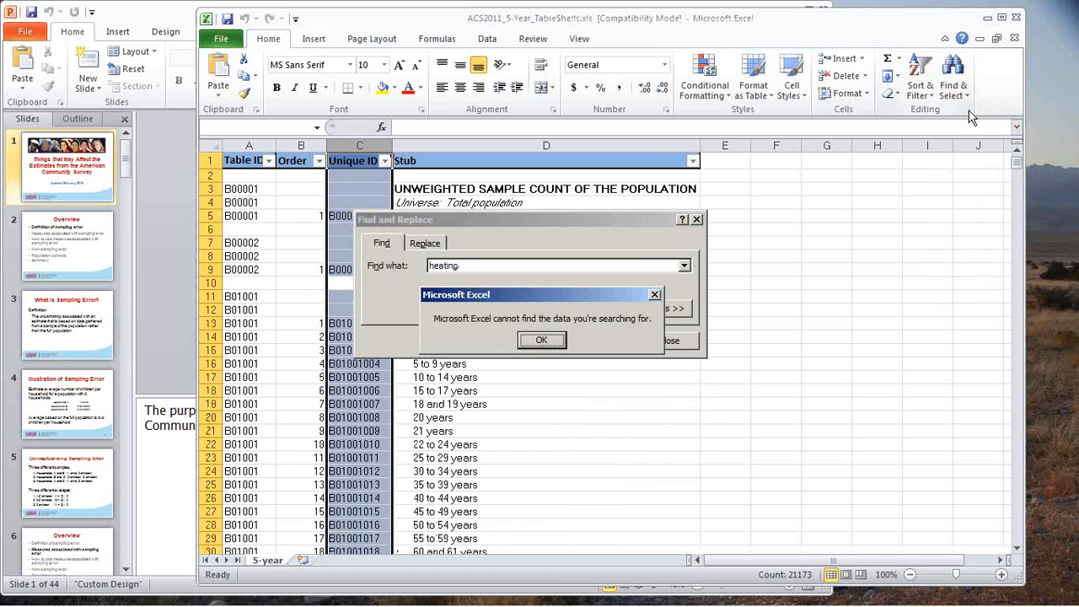
{"action": "left_click", "coordinate": [545, 340]}
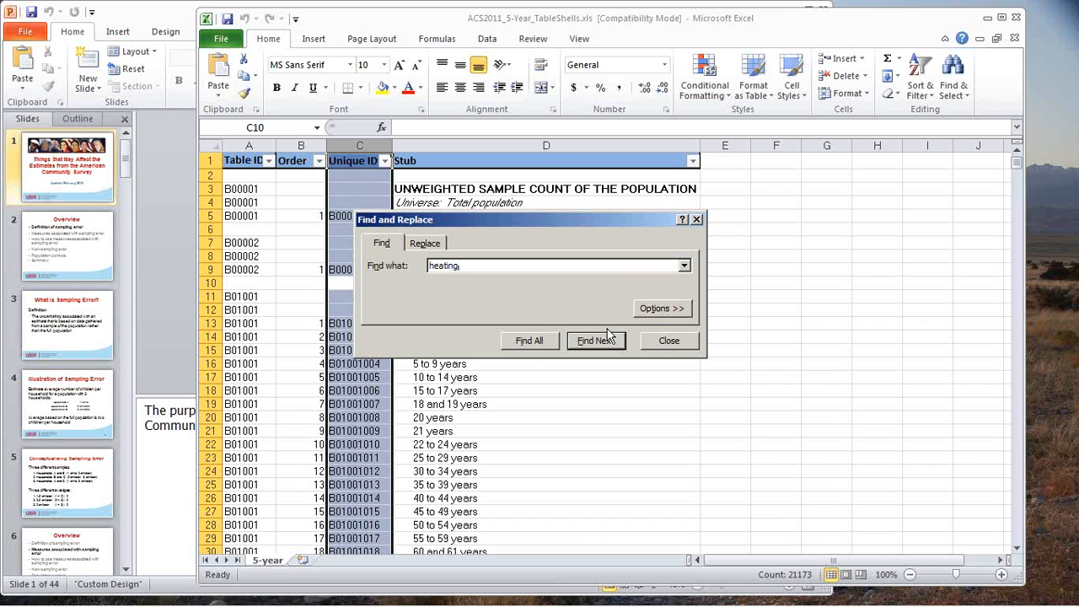
{"action": "left_click", "coordinate": [603, 341]}
{"action": "left_click", "coordinate": [540, 340]}
- Repeat the search of the Unique ID column with the capitalized term "Heating", and close the search dialog
{"action": "double_click", "coordinate": [473, 268]}
{"action": "type", "text": "H"}
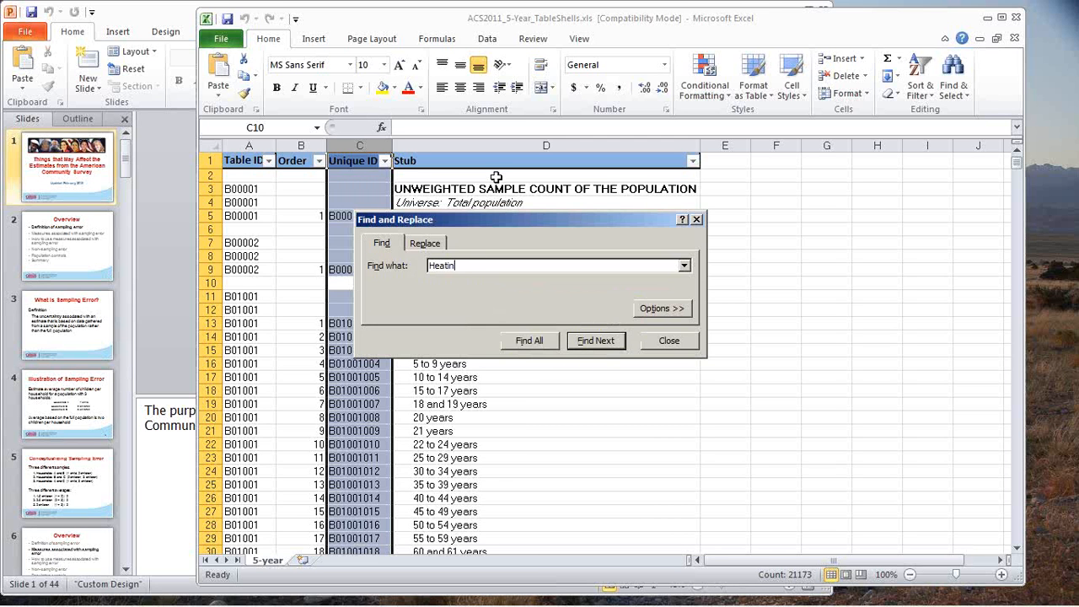
{"action": "left_click", "coordinate": [600, 340]}
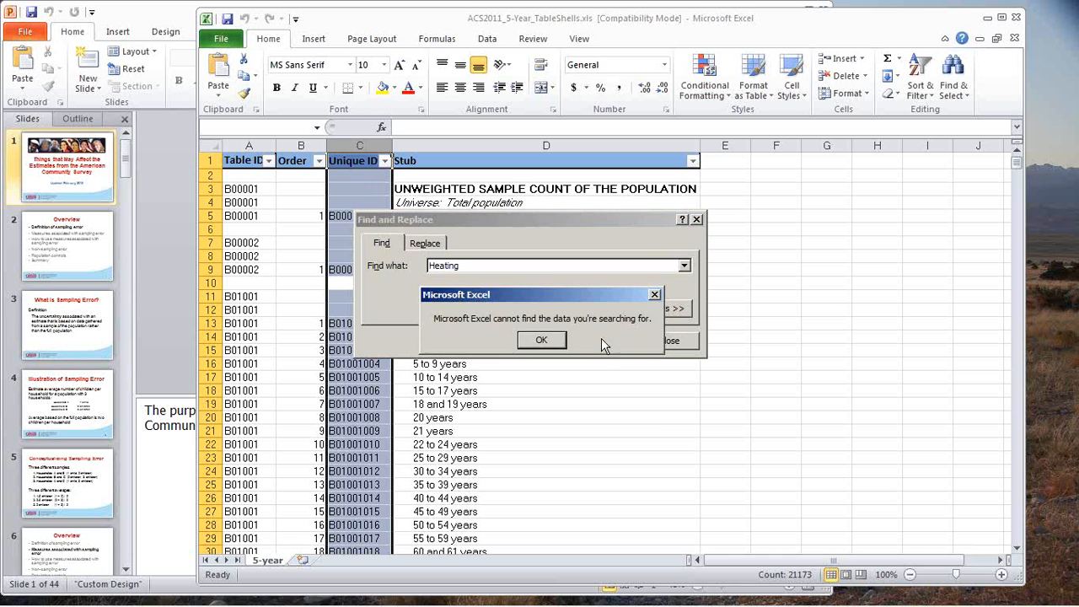
{"action": "left_click", "coordinate": [540, 341]}
{"action": "left_click", "coordinate": [672, 340]}
- Clear the column selection by selecting a single Stub cell, and search the whole 5-year sheet for "Heating"
{"action": "scroll", "coordinate": [680, 315], "scroll_direction": "down", "scroll_amount": 12}
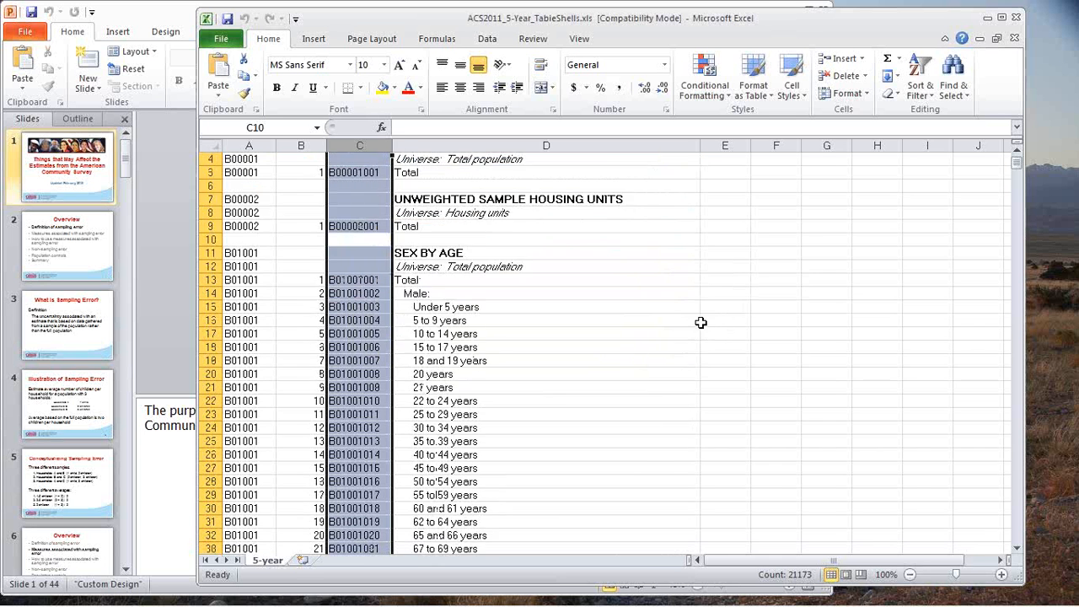
{"action": "left_click", "coordinate": [672, 293]}
{"action": "scroll", "coordinate": [666, 261], "scroll_direction": "up", "scroll_amount": 12}
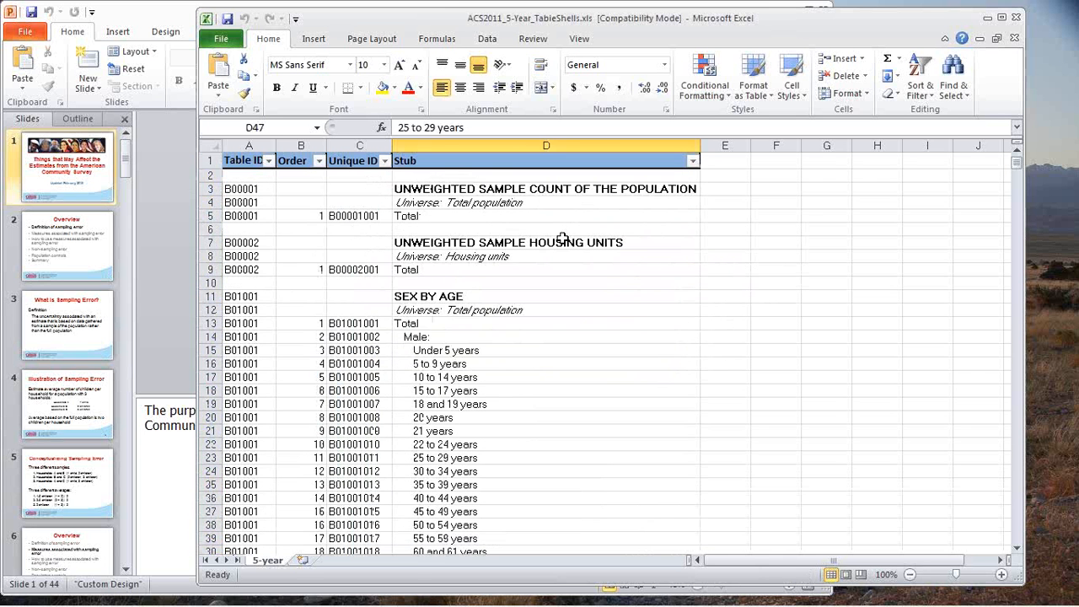
{"action": "left_click", "coordinate": [953, 84]}
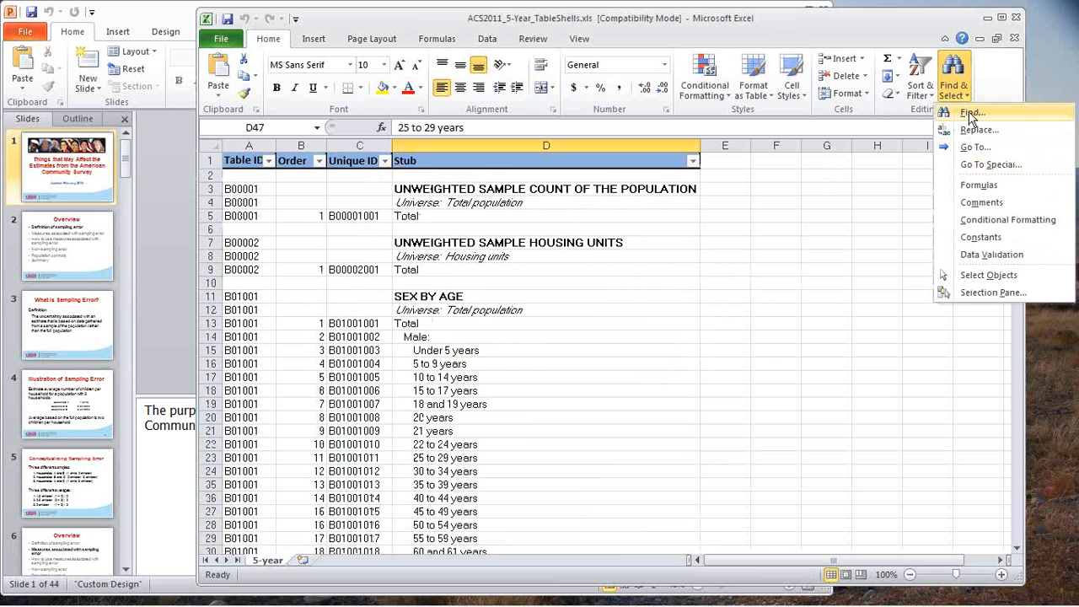
{"action": "left_click", "coordinate": [970, 114]}
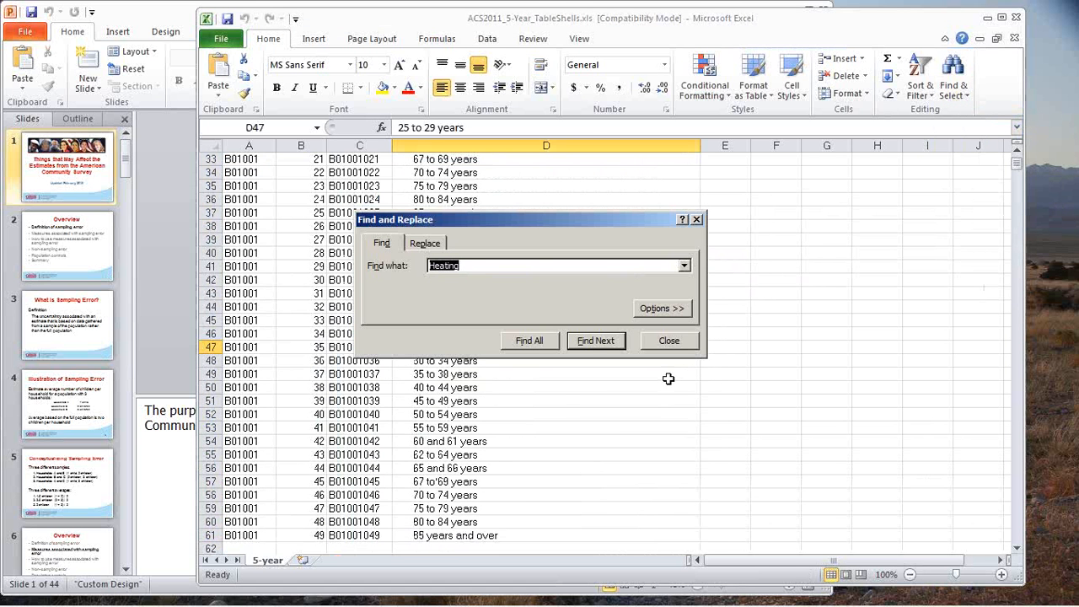
{"action": "left_click", "coordinate": [596, 341]}
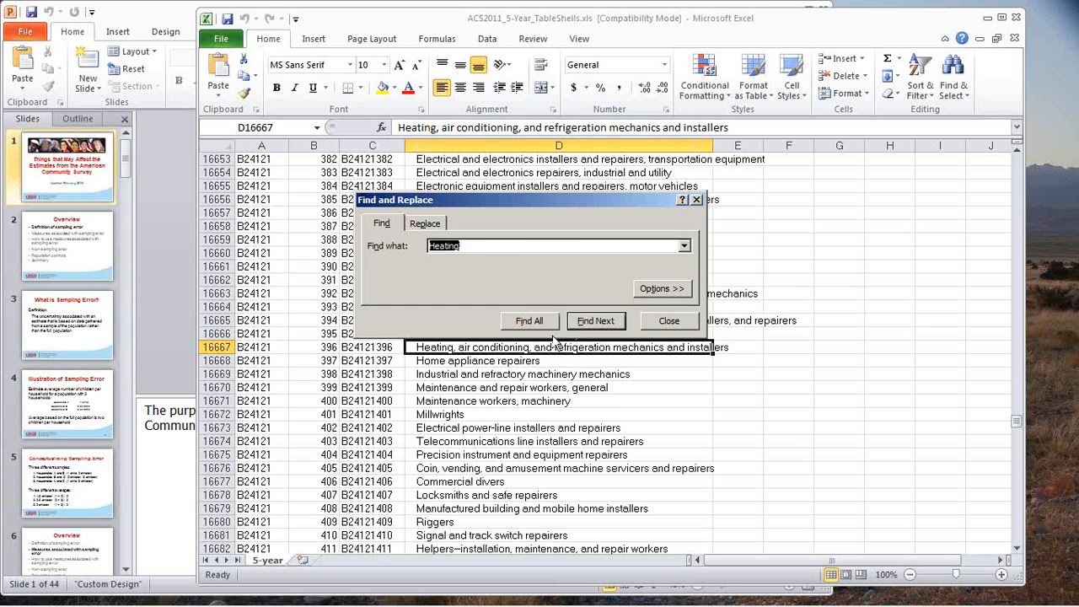
- Step through the "Heating" matches to the HOUSE HEATING FUEL table heading, and close the search dialog
{"action": "left_click", "coordinate": [598, 322]}
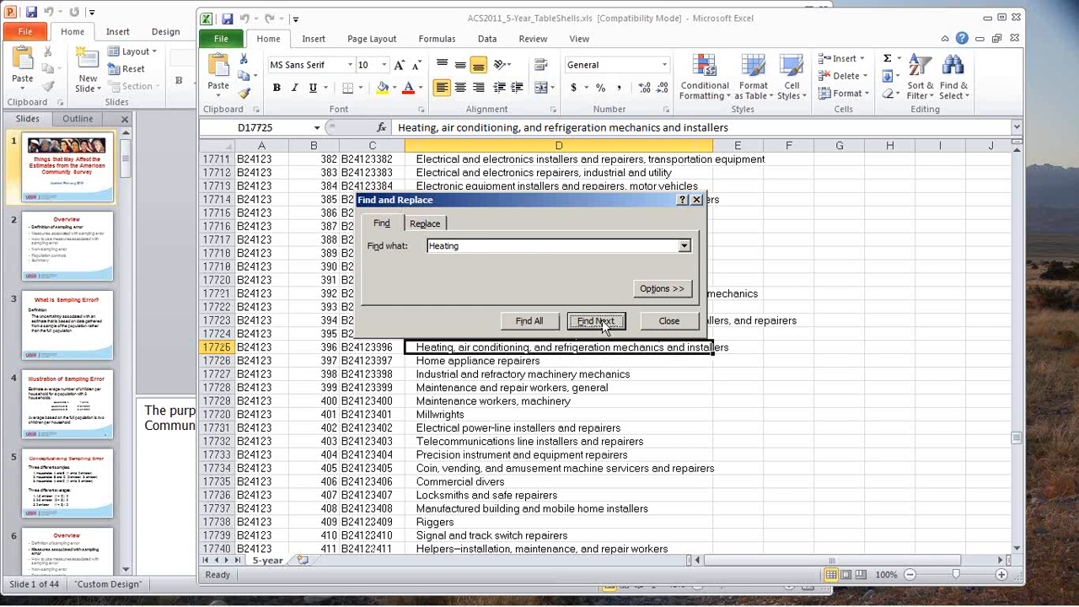
{"action": "left_click", "coordinate": [601, 323]}
{"action": "left_click", "coordinate": [601, 324]}
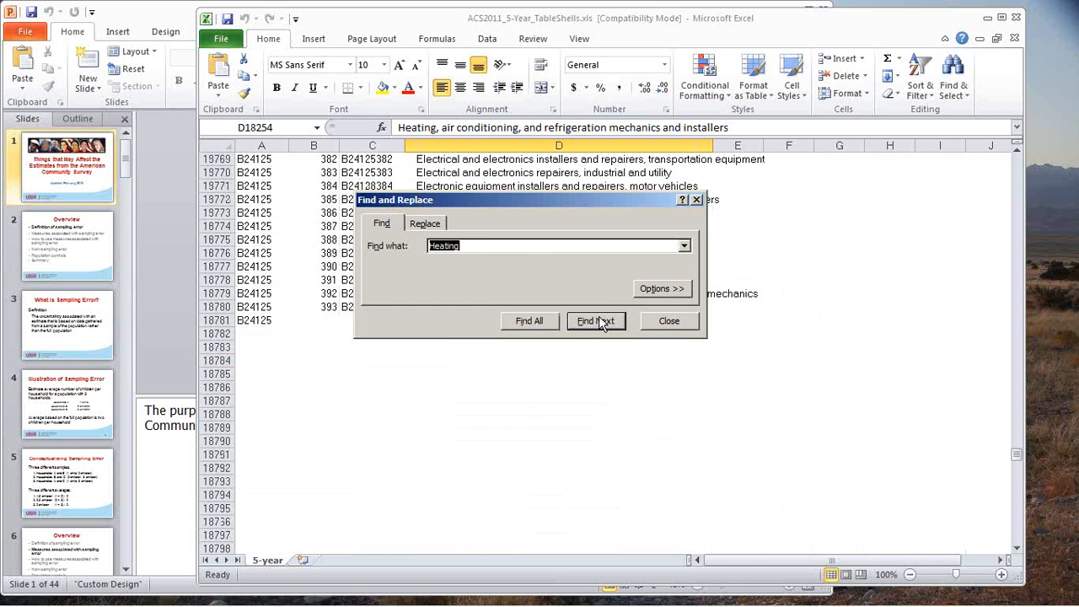
{"action": "left_click", "coordinate": [601, 324]}
{"action": "left_click", "coordinate": [601, 324]}
{"action": "left_click", "coordinate": [601, 324]}
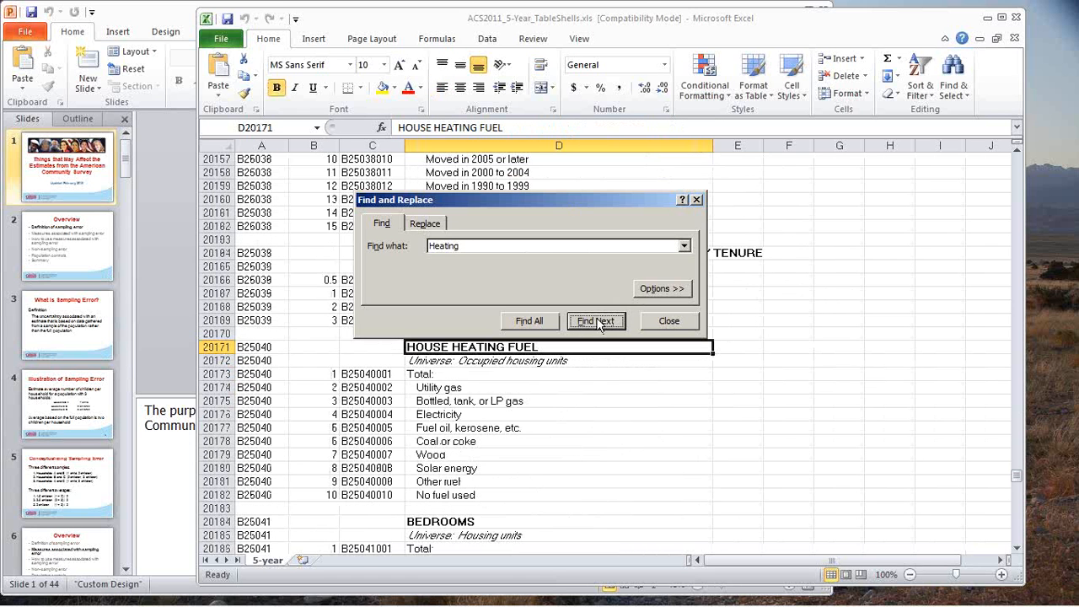
{"action": "left_click", "coordinate": [671, 322]}
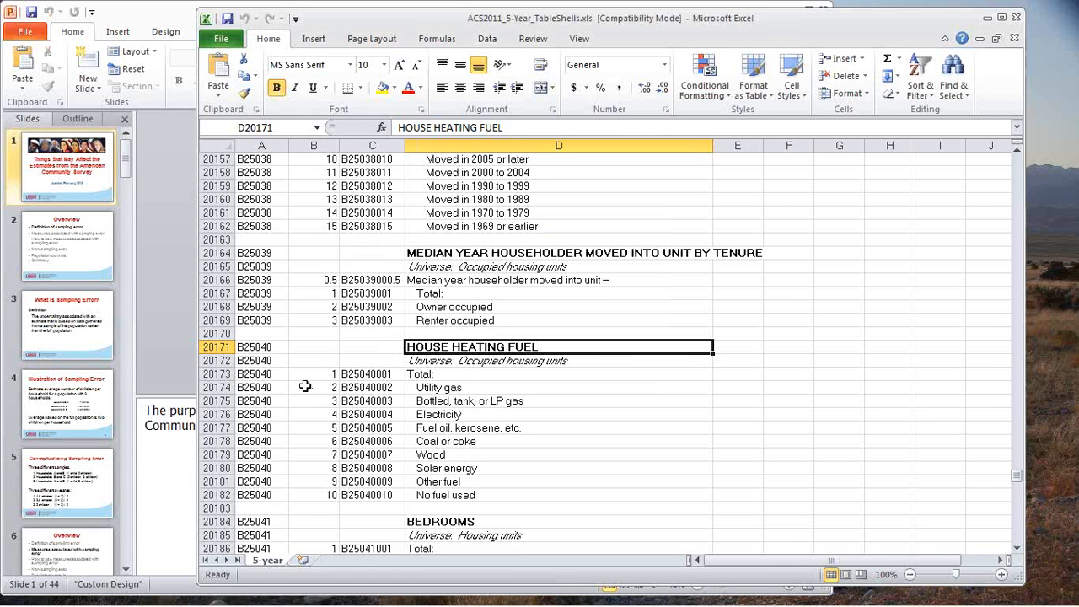
- Examine the unique IDs, Table ID column and stubs around the House Heating Fuel table, and close the table shells workbook
{"action": "left_click", "coordinate": [374, 387]}
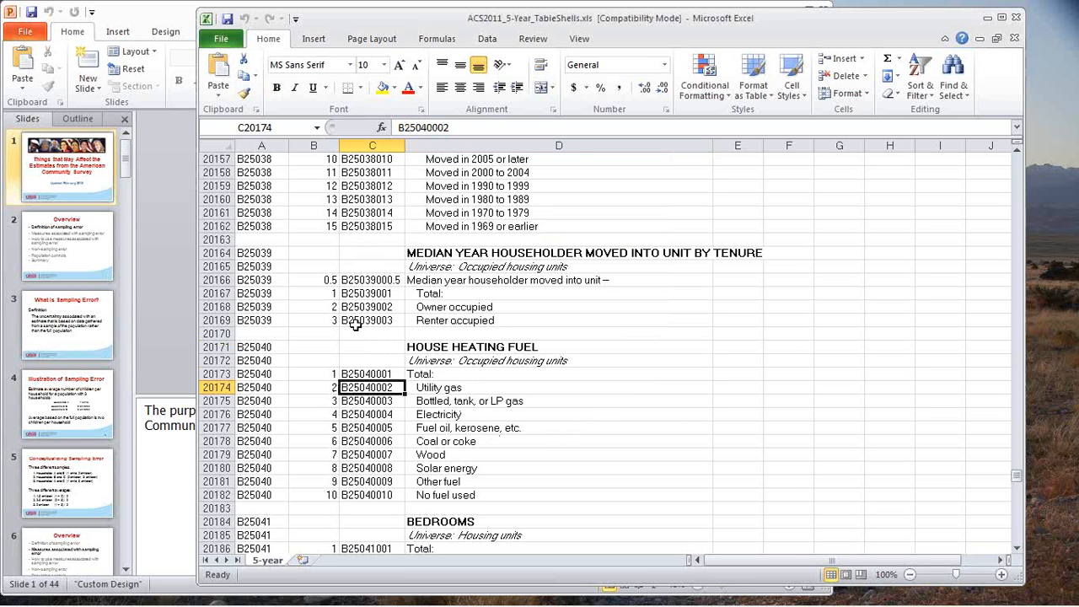
{"action": "left_click", "coordinate": [260, 145]}
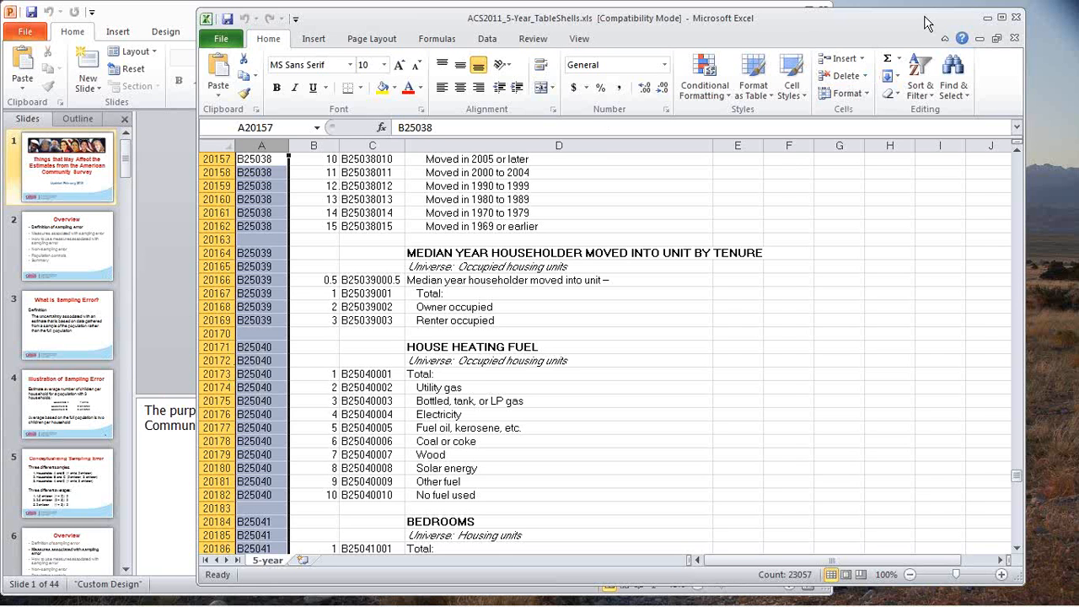
{"action": "left_click_drag", "start_coordinate": [928, 24], "coordinate": [931, 23]}
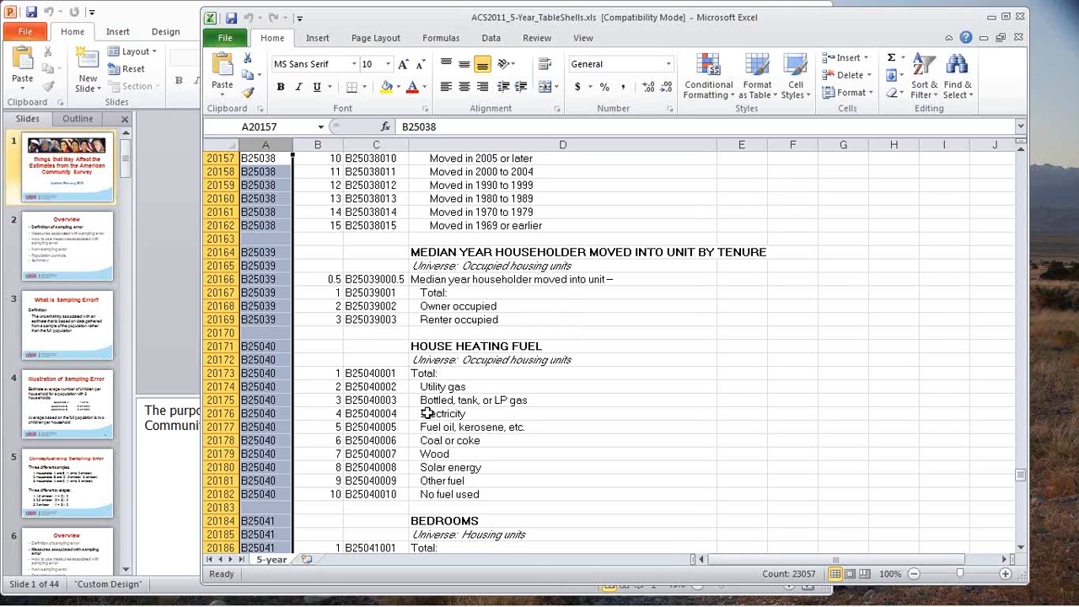
{"action": "left_click_drag", "start_coordinate": [737, 561], "coordinate": [718, 562]}
{"action": "left_click", "coordinate": [486, 494]}
{"action": "scroll", "coordinate": [747, 345], "scroll_direction": "up", "scroll_amount": 15}
{"action": "scroll", "coordinate": [784, 361], "scroll_direction": "up", "scroll_amount": 20}
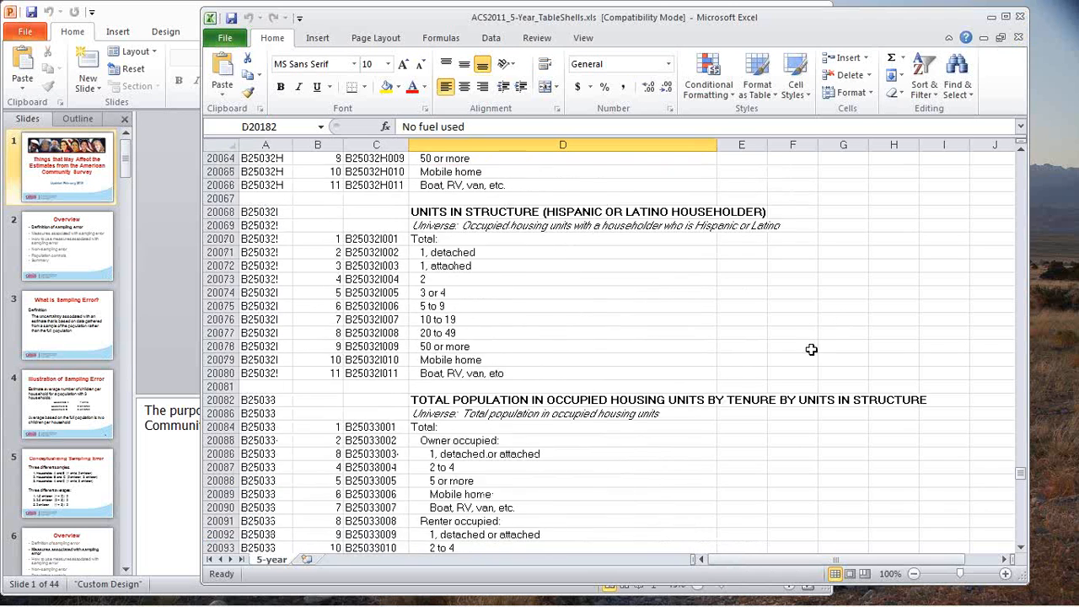
{"action": "left_click", "coordinate": [1020, 19]}
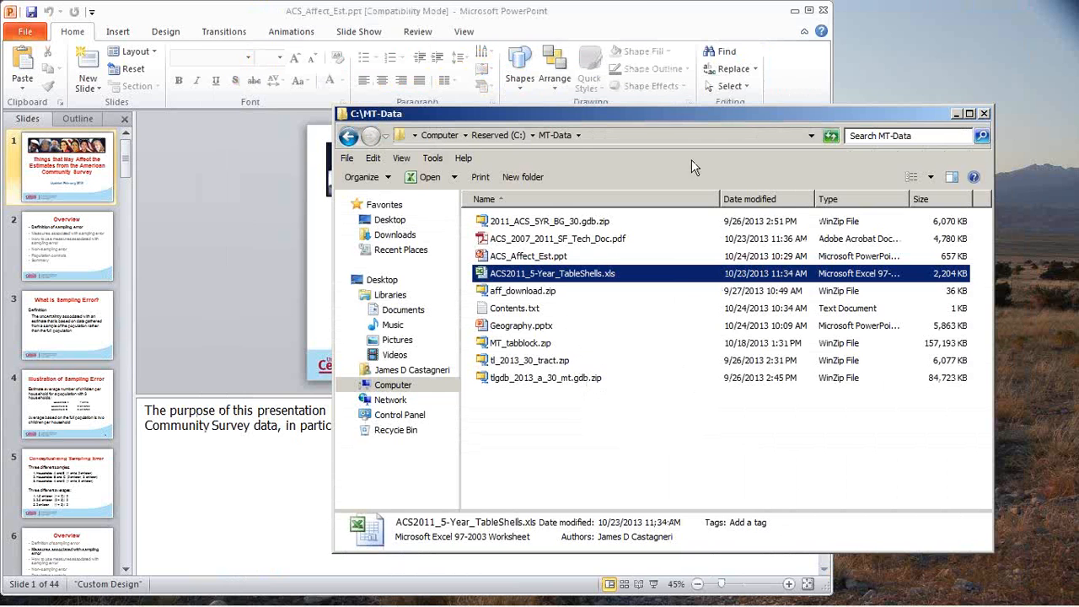
- Switch to the ACS_Affect_Est.ppt presentation in PowerPoint, shift its window clear of the desktop icons, and show the Overview slide
{"action": "left_click", "coordinate": [640, 18]}
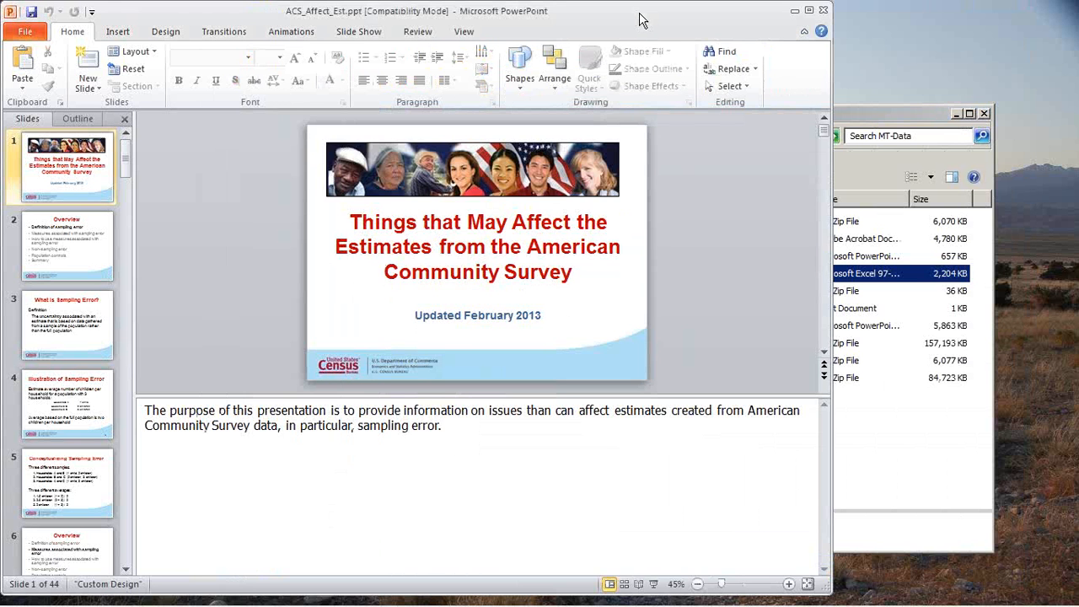
{"action": "left_click_drag", "start_coordinate": [639, 18], "coordinate": [754, 20]}
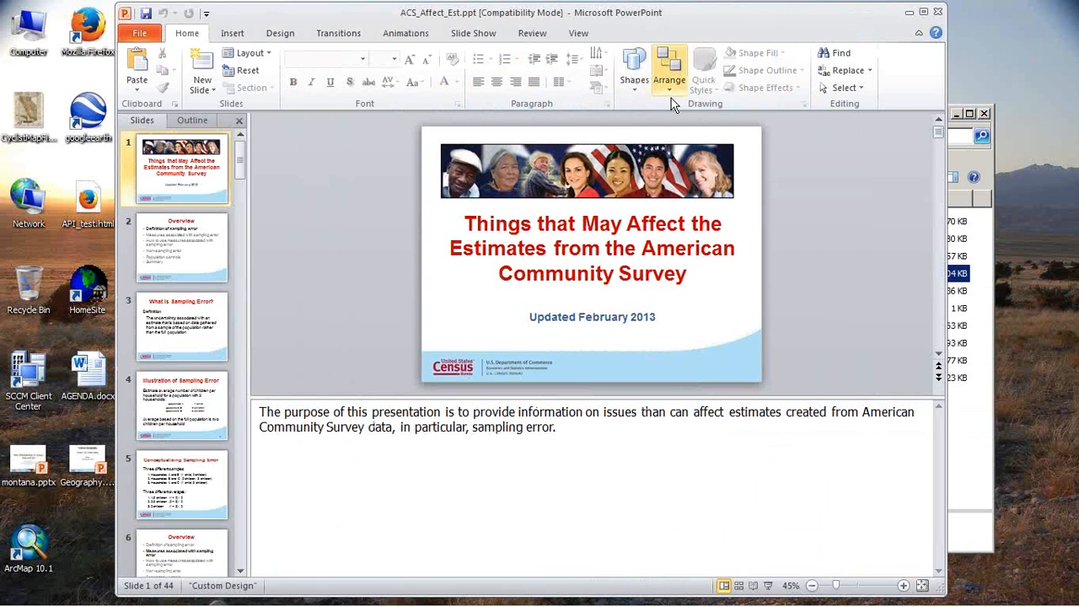
{"action": "left_click", "coordinate": [518, 412]}
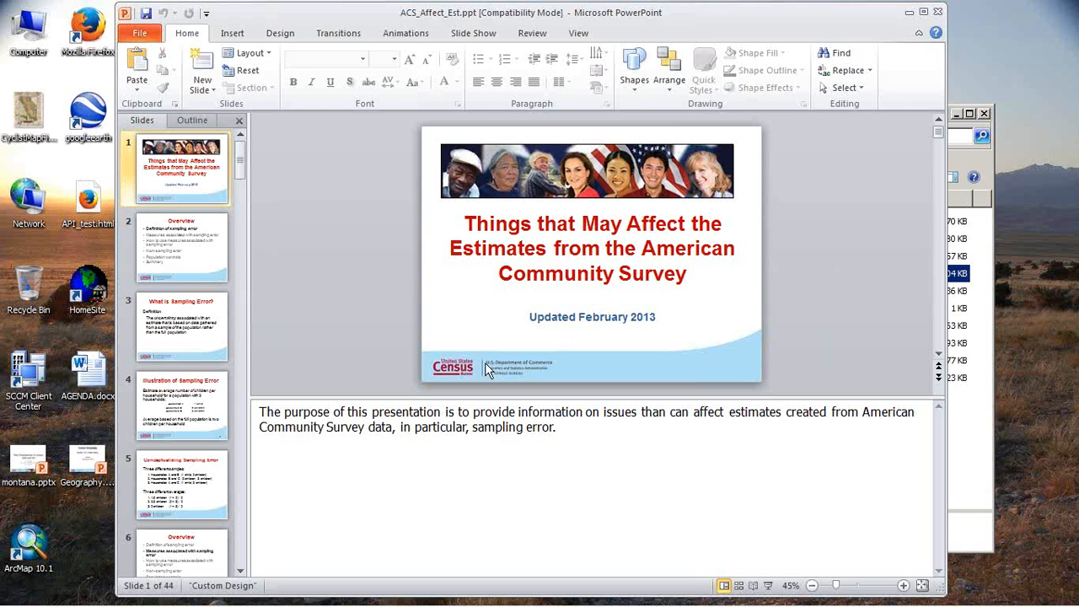
{"action": "left_click", "coordinate": [193, 252]}
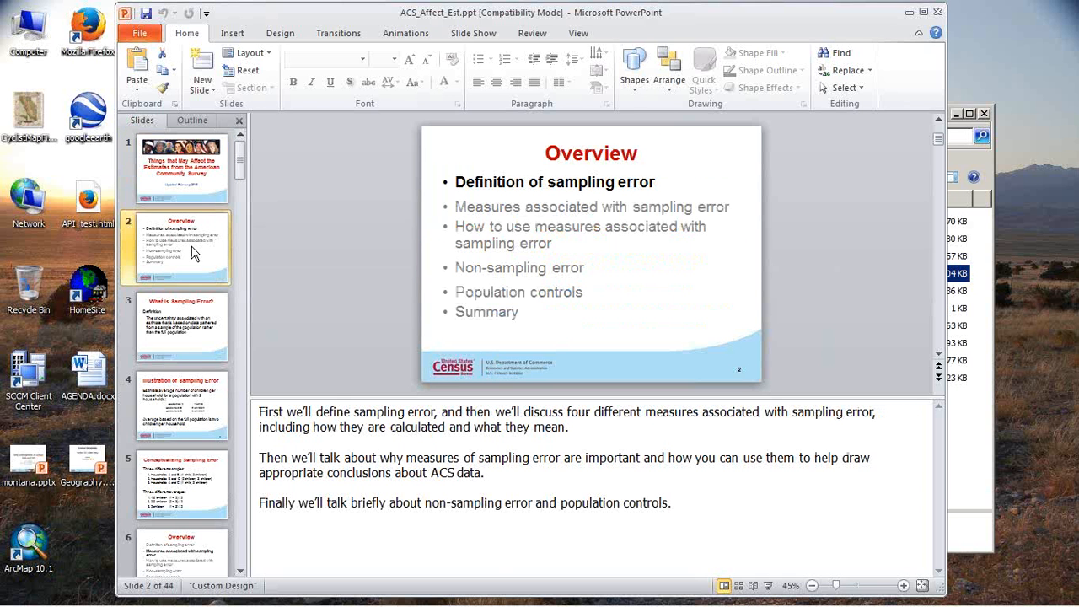